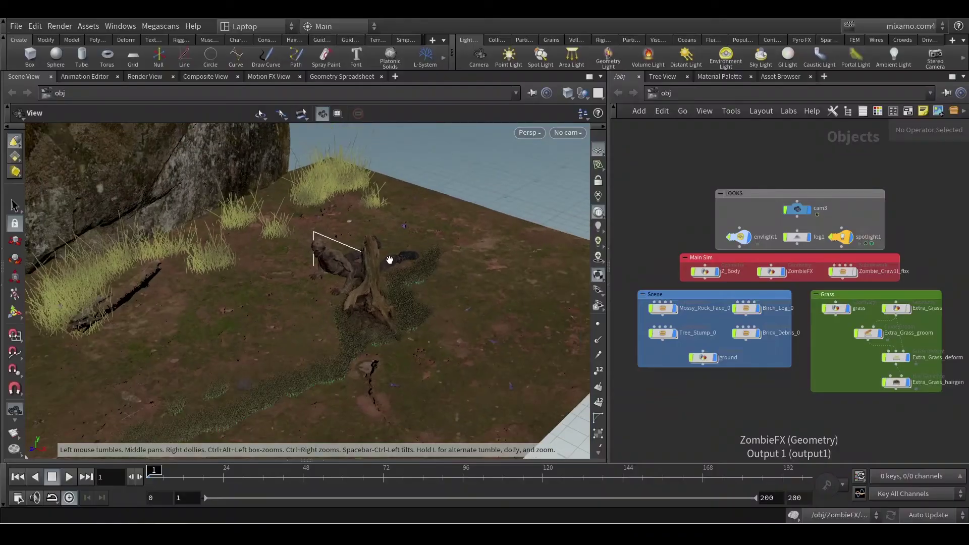
# - Examine the scene around the crawling zombie, including the tree stump, log, grass, ground and rock face, from several angles
pyautogui.moveTo(392, 260); pyautogui.dragTo(505, 365)
pyautogui.moveTo(436, 386); pyautogui.dragTo(400, 324, button='middle')
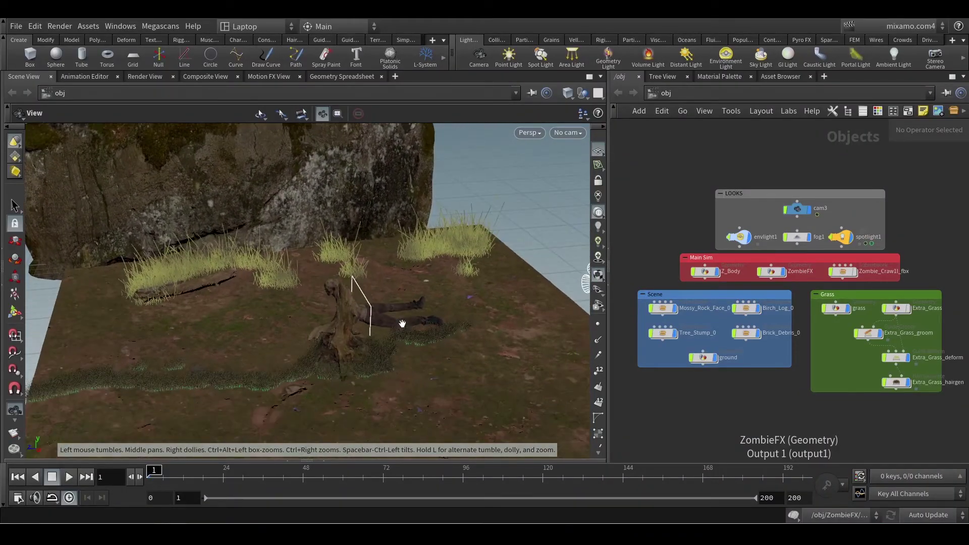
pyautogui.moveTo(398, 295); pyautogui.dragTo(359, 289, button='right')
pyautogui.moveTo(359, 289); pyautogui.dragTo(390, 293, button='middle')
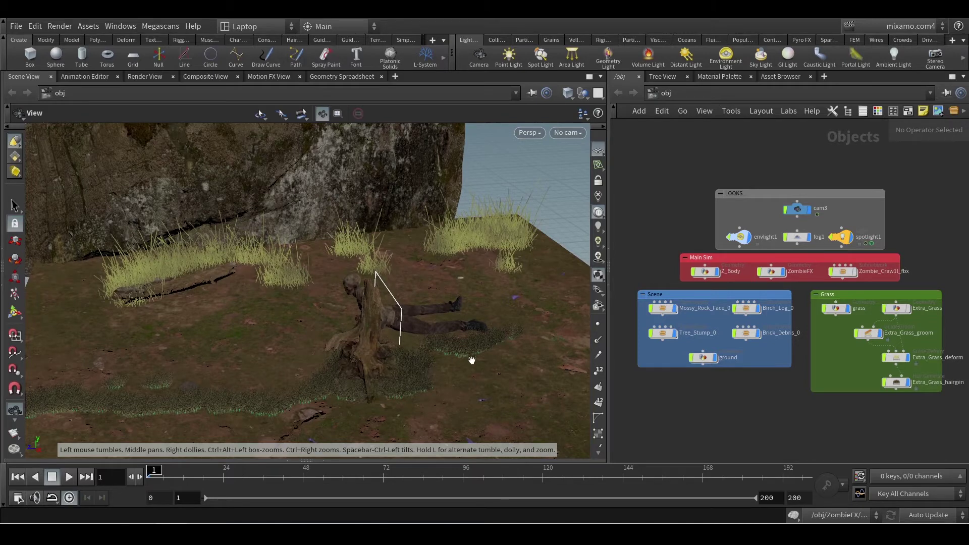
pyautogui.moveTo(375, 351)
pyautogui.mouseDown()
pyautogui.moveTo(355, 355)
pyautogui.moveTo(387, 353)
pyautogui.mouseUp()
pyautogui.scroll(2, 386, 352)
pyautogui.scroll(2, 386, 352)
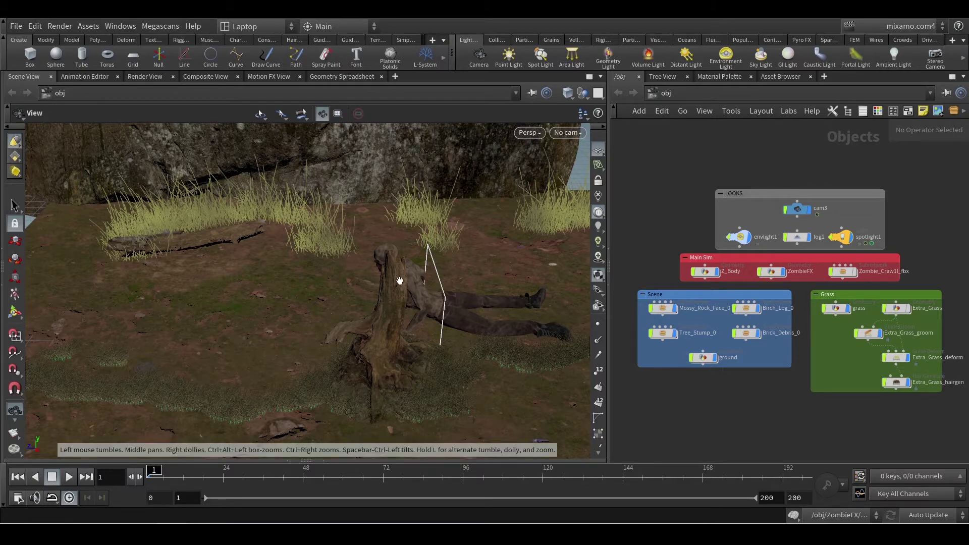
pyautogui.moveTo(359, 291)
pyautogui.mouseDown()
pyautogui.moveTo(357, 283)
pyautogui.moveTo(361, 303)
pyautogui.mouseUp()
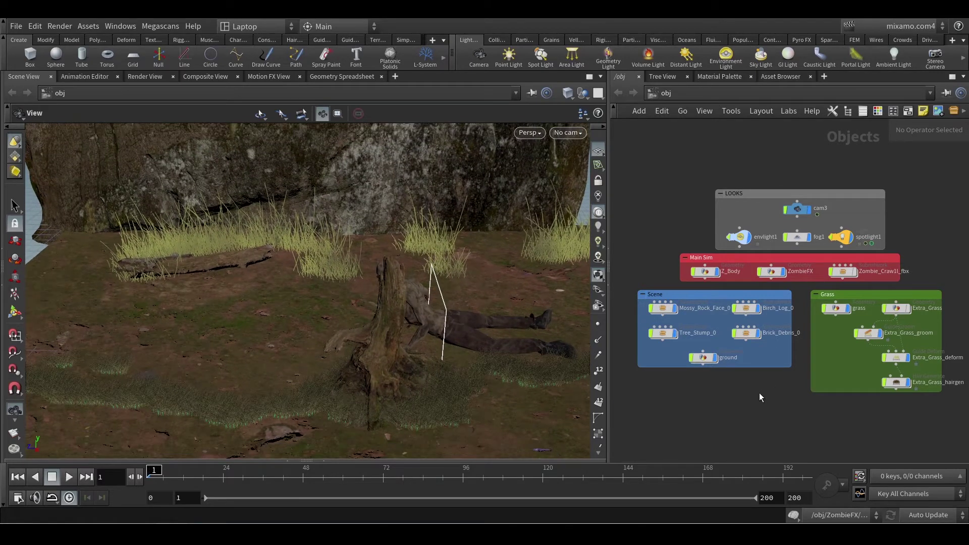
pyautogui.scroll(-5, 345, 227)
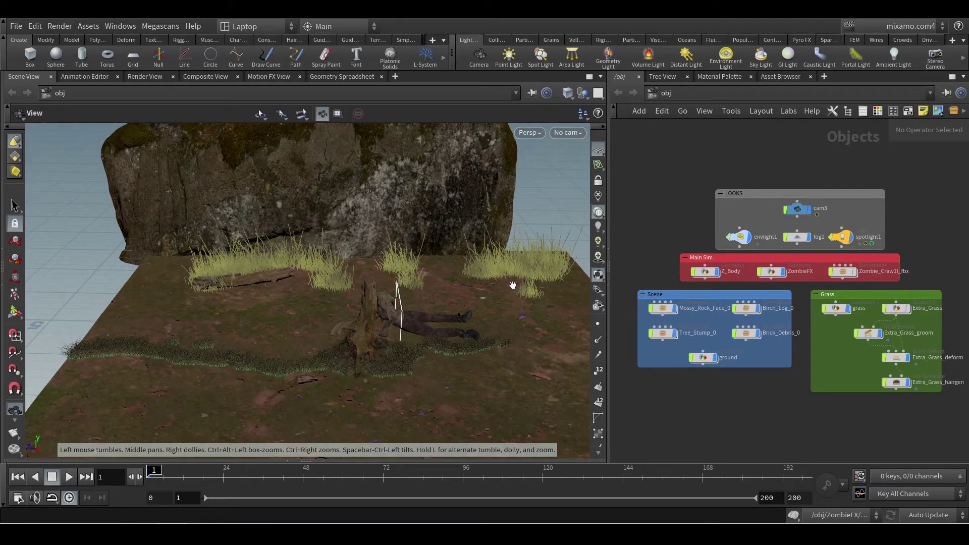
pyautogui.moveTo(449, 294); pyautogui.dragTo(337, 280)
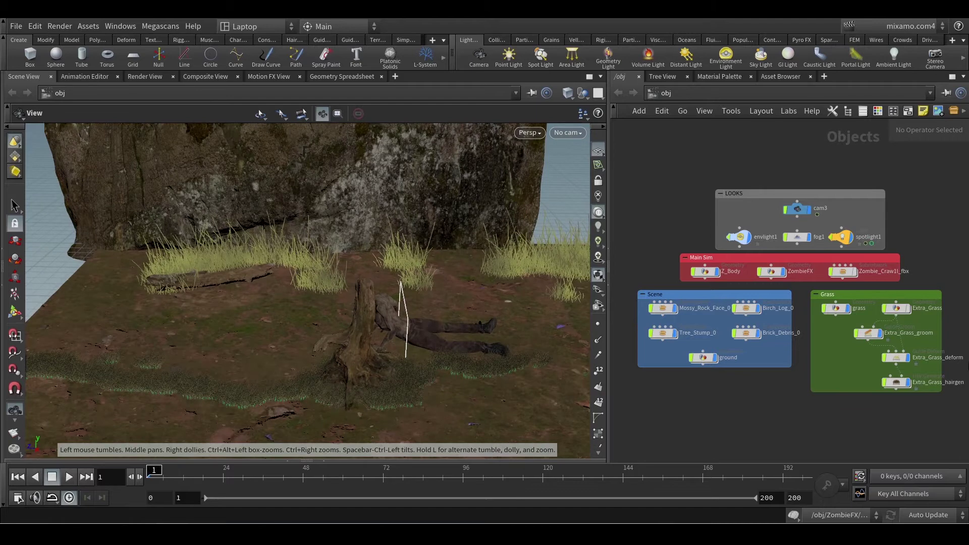
# - Review the node network's Grass group and examine the grass patches and moss strip around the tree stump in the scene
pyautogui.scroll(3, 883, 384)
pyautogui.moveTo(838, 368); pyautogui.dragTo(731, 393, button='middle')
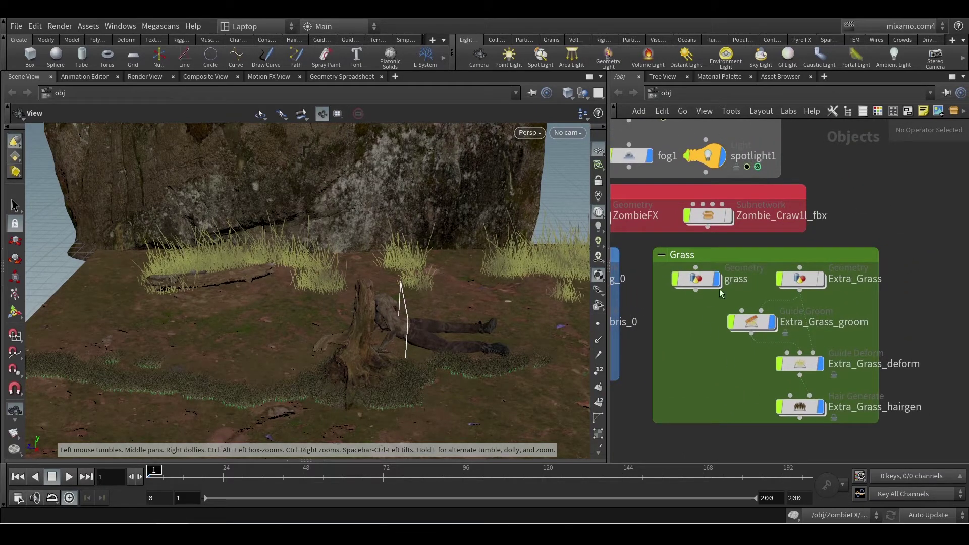
pyautogui.moveTo(298, 322); pyautogui.dragTo(347, 331)
pyautogui.moveTo(346, 331); pyautogui.dragTo(355, 318, button='middle')
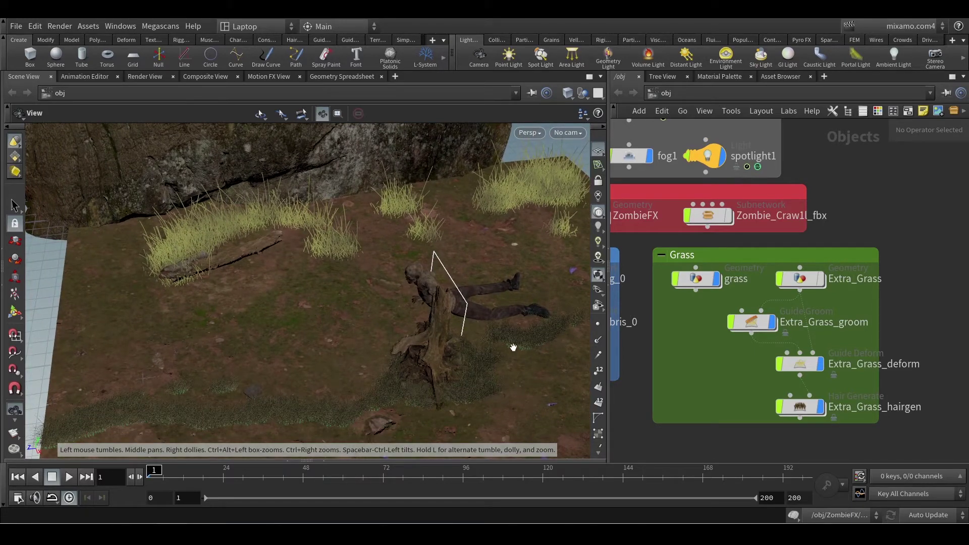
pyautogui.scroll(-10, 505, 271)
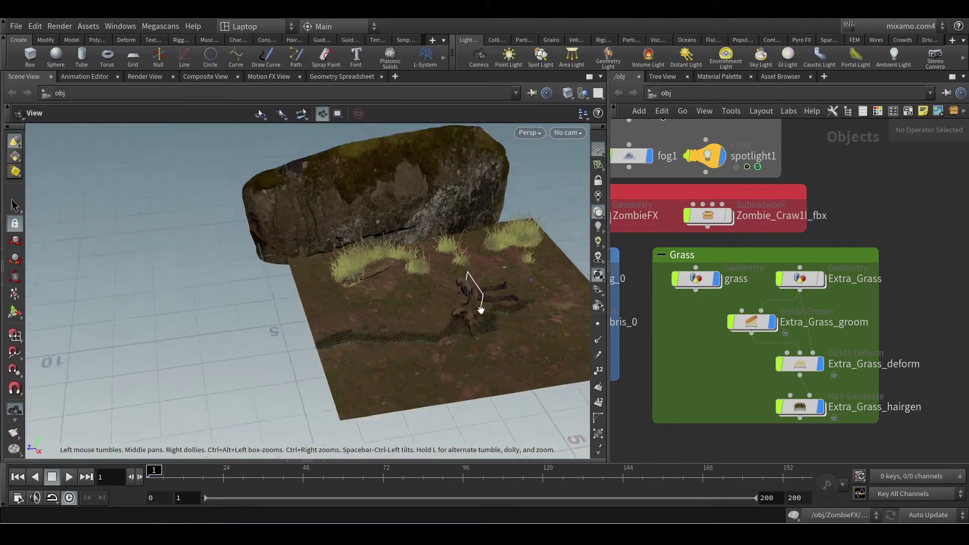
pyautogui.moveTo(440, 306); pyautogui.dragTo(395, 307, button='middle')
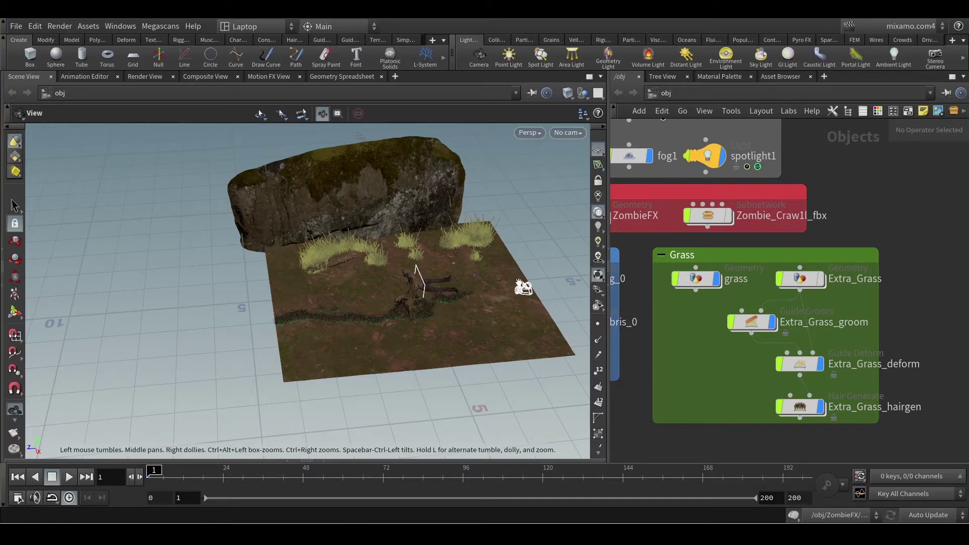
pyautogui.scroll(10, 302, 301)
pyautogui.moveTo(302, 301); pyautogui.dragTo(389, 300, button='middle')
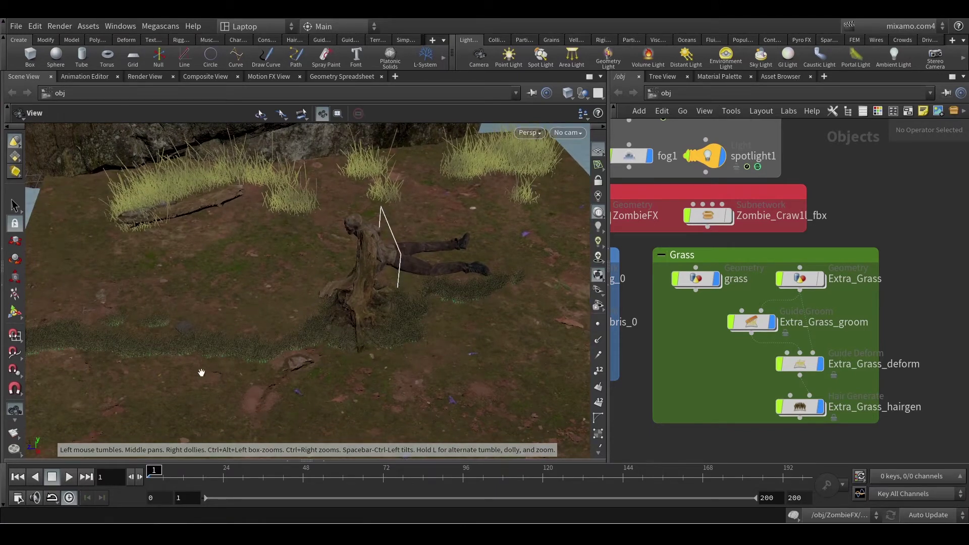
pyautogui.moveTo(454, 428); pyautogui.dragTo(449, 343, button='middle')
pyautogui.moveTo(287, 343); pyautogui.dragTo(384, 318)
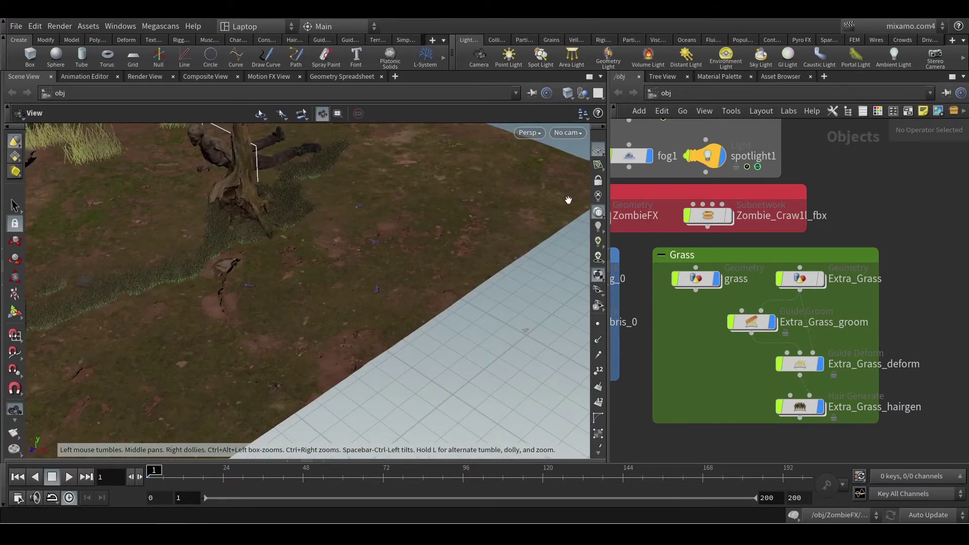
pyautogui.moveTo(427, 268); pyautogui.dragTo(424, 337)
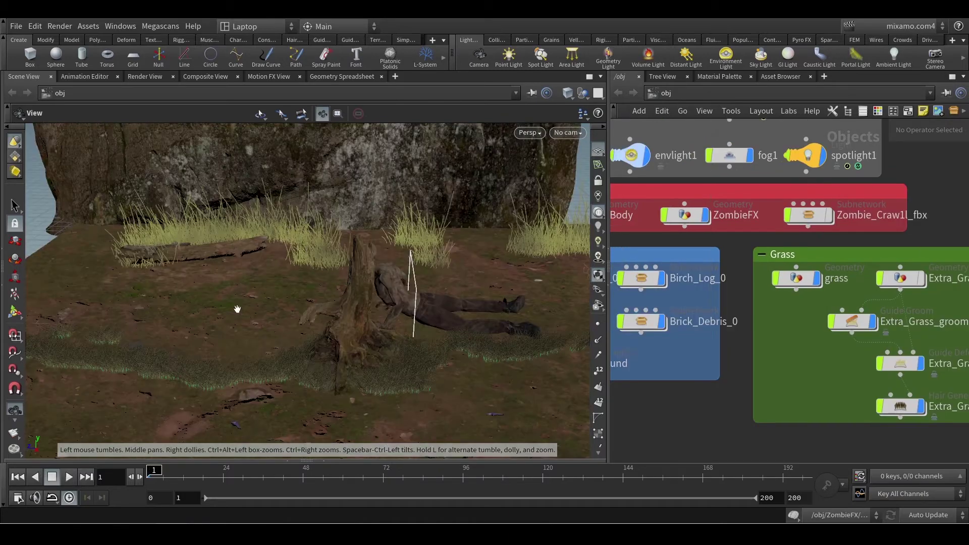
# - Review the Scene, Main Sim and LOOKS node groups and examine the zombie body lying beside the stump
pyautogui.moveTo(705, 400); pyautogui.dragTo(845, 404, button='middle')
pyautogui.moveTo(785, 396); pyautogui.dragTo(845, 399, button='middle')
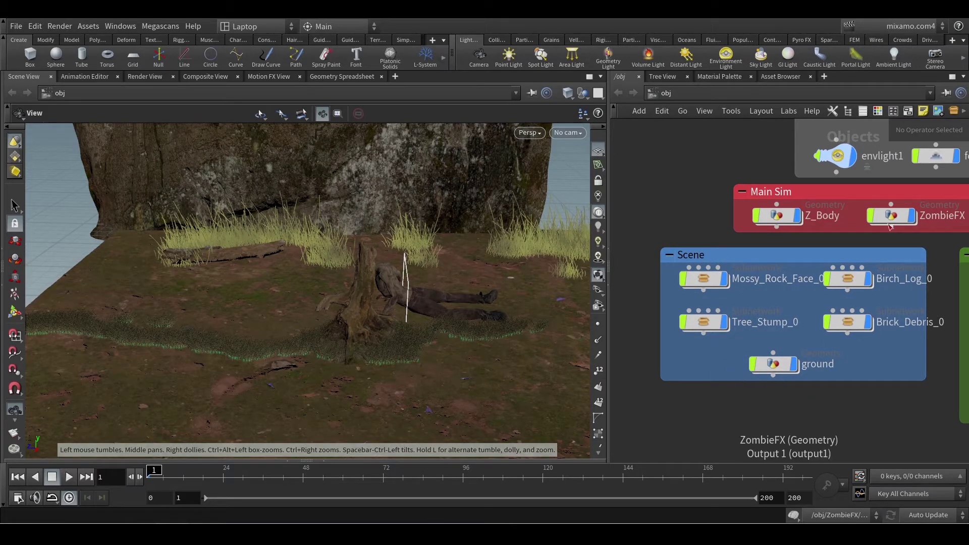
pyautogui.moveTo(953, 260); pyautogui.dragTo(876, 348, button='middle')
pyautogui.scroll(2, 439, 302)
pyautogui.moveTo(441, 298); pyautogui.dragTo(413, 324)
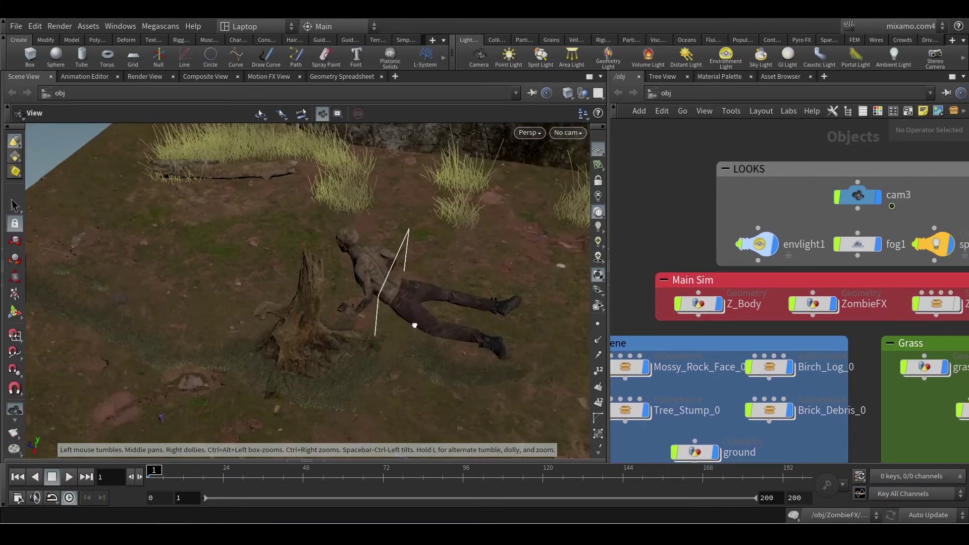
pyautogui.scroll(3, 419, 311)
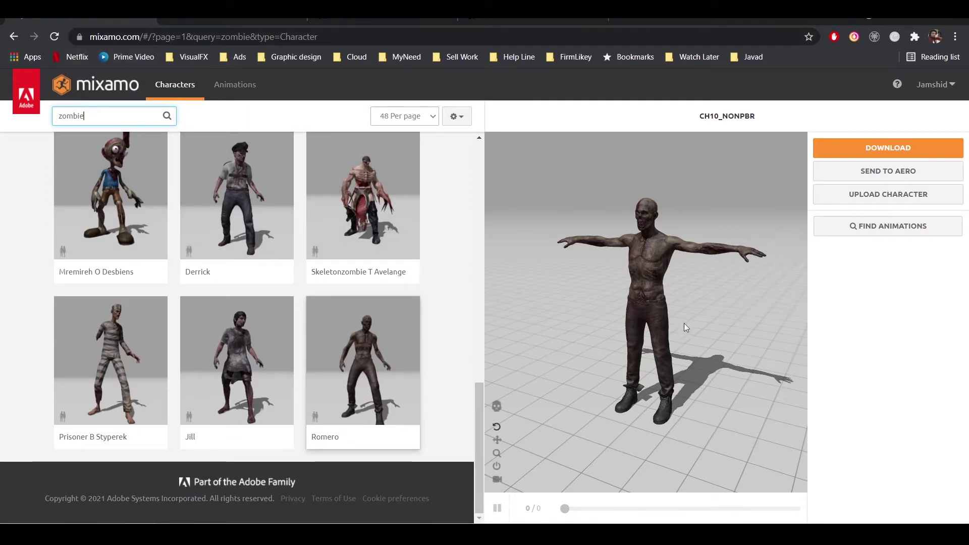
# - In Mixamo, inspect the Romero zombie character's torso and face up close in the preview
pyautogui.scroll(8, 669, 272)
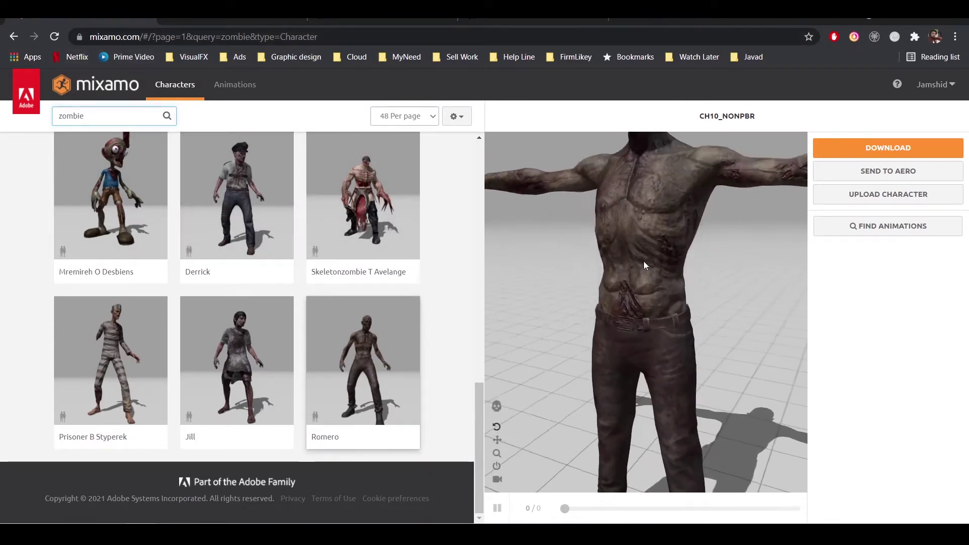
pyautogui.scroll(-3, 646, 266)
pyautogui.scroll(4, 603, 343)
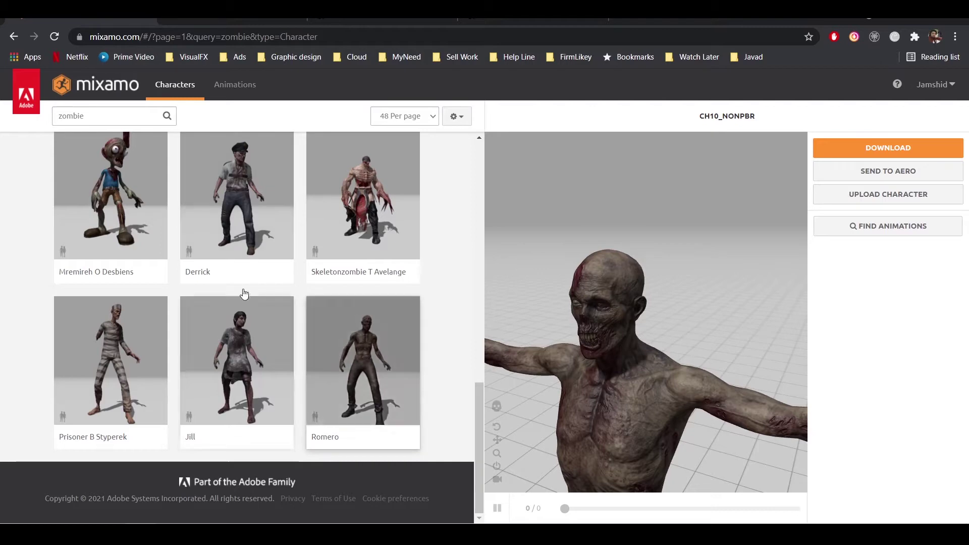
# - Apply the Scary Zombie Pack animations to the character and choose the frames per second in its FBX download settings
pyautogui.click(233, 84)
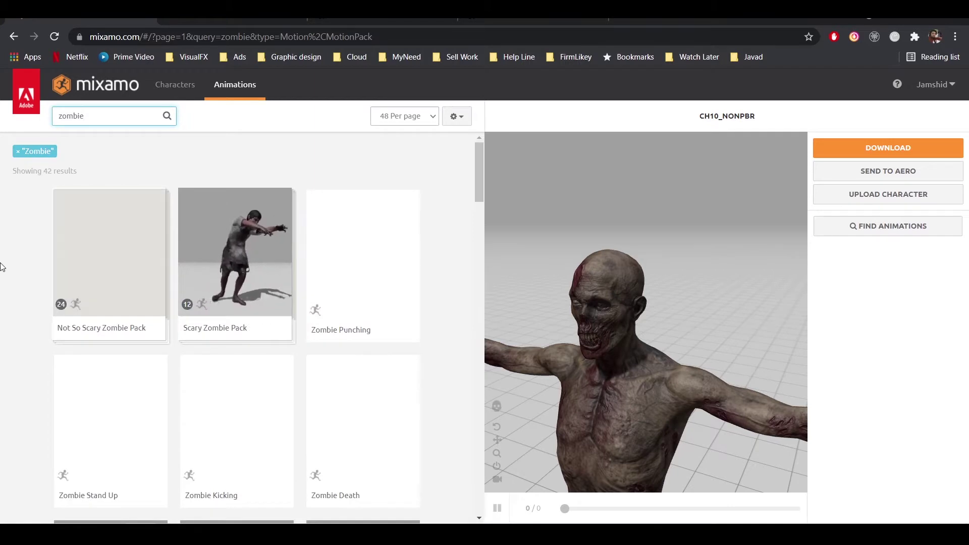
pyautogui.click(260, 331)
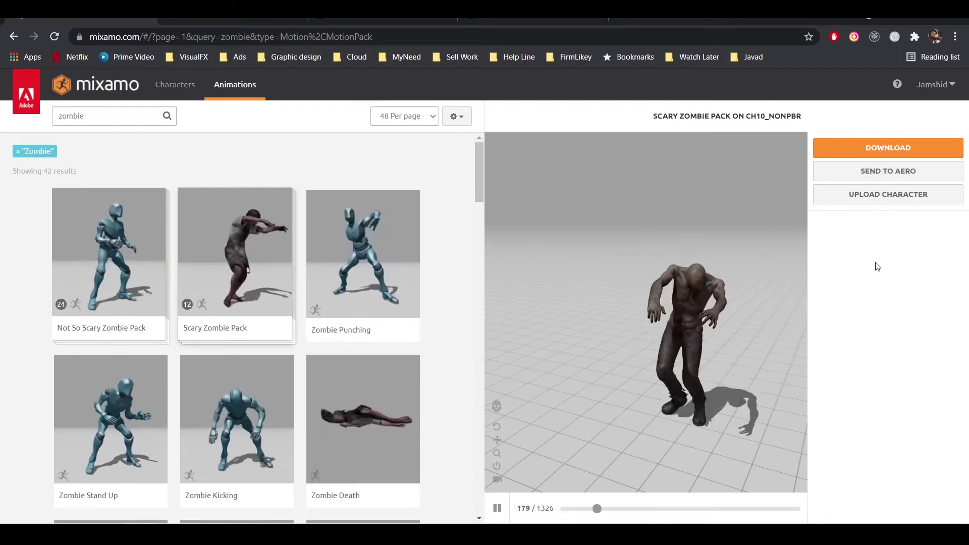
pyautogui.click(882, 151)
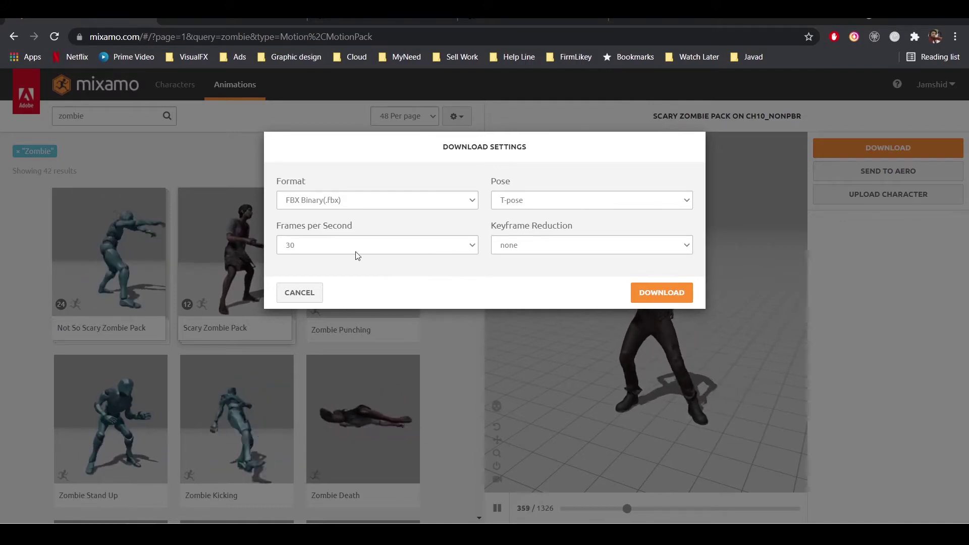
pyautogui.click(415, 244)
pyautogui.click(333, 257)
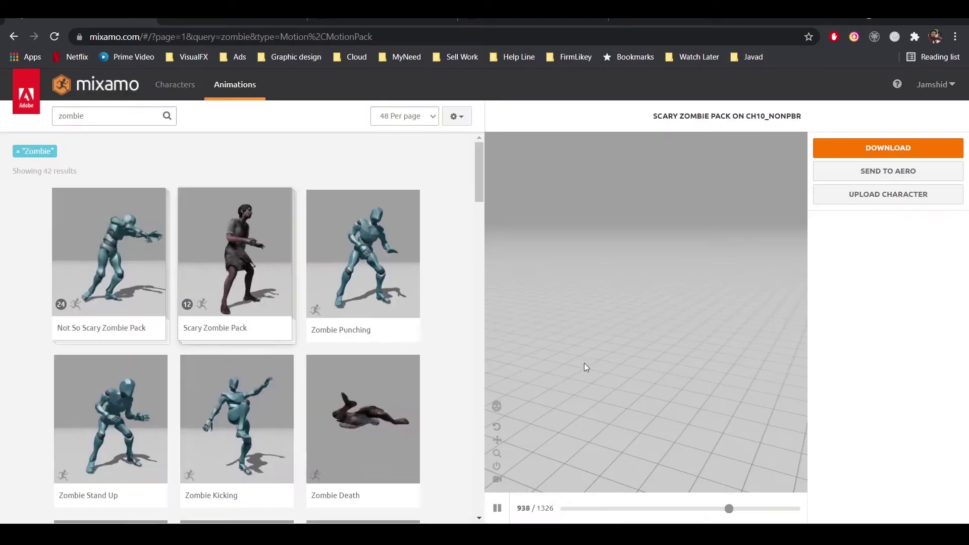
# - Switch to Houdini and open the import options for a Filmbox FBX file
pyautogui.click(179, 532)
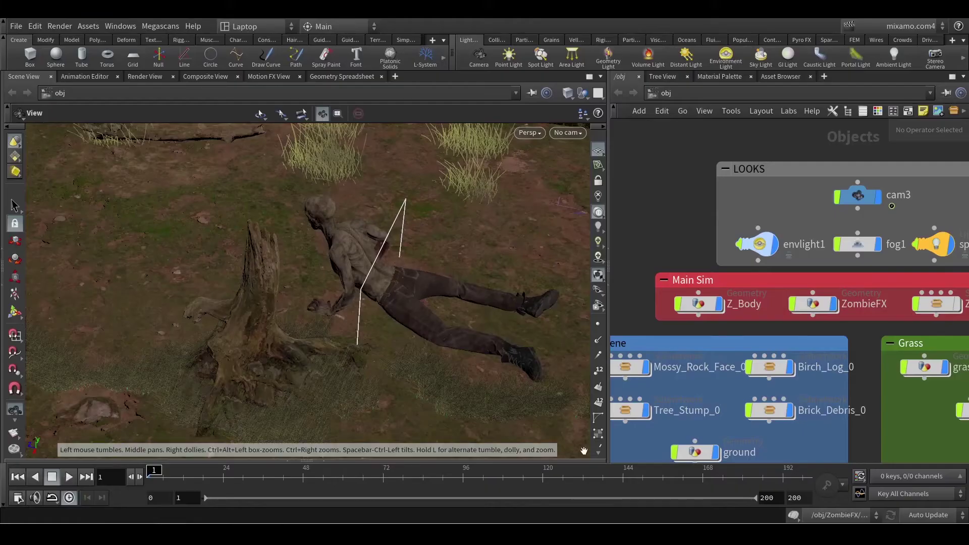
pyautogui.scroll(-3, 839, 391)
pyautogui.scroll(4, 840, 390)
pyautogui.moveTo(856, 367); pyautogui.dragTo(731, 404, button='middle')
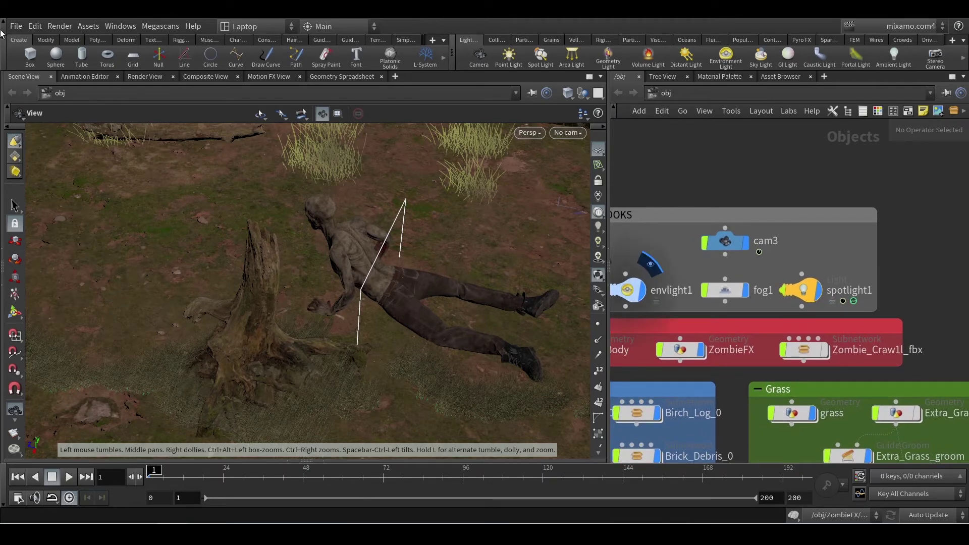
pyautogui.click(16, 26)
pyautogui.moveTo(63, 249)
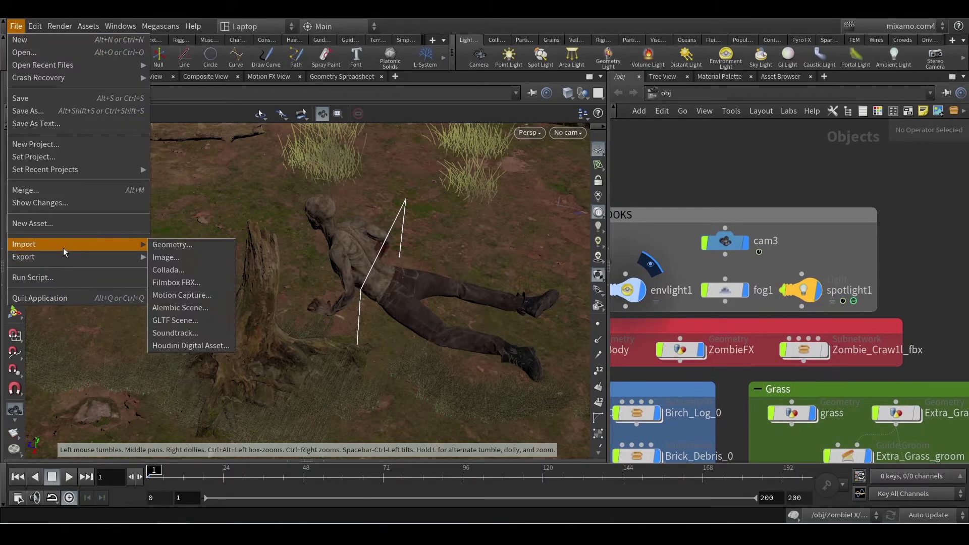
pyautogui.click(195, 284)
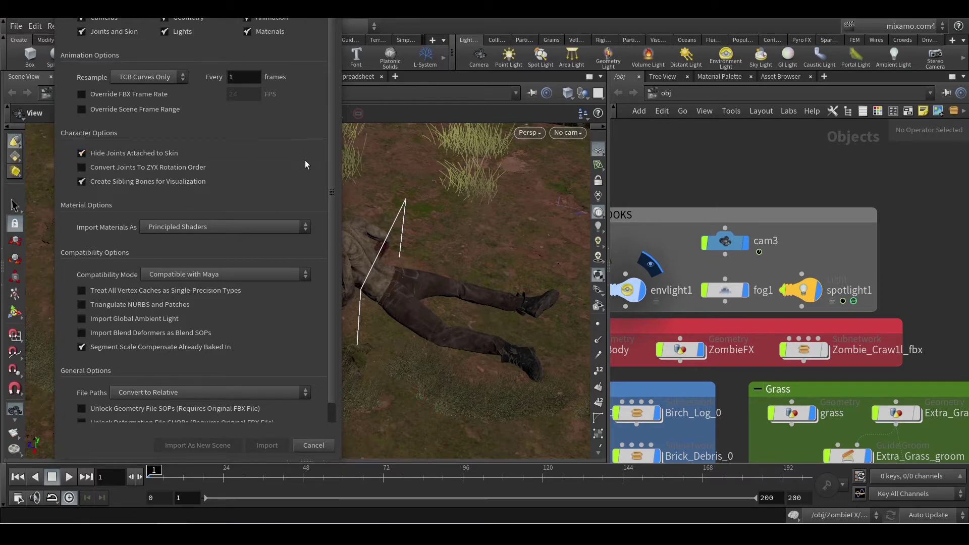
# - Move the FBX import options window fully into view, look through its options and close it without importing
pyautogui.scroll(-3, 329, 182)
pyautogui.scroll(3, 331, 166)
pyautogui.hotkey('alt', 'space')
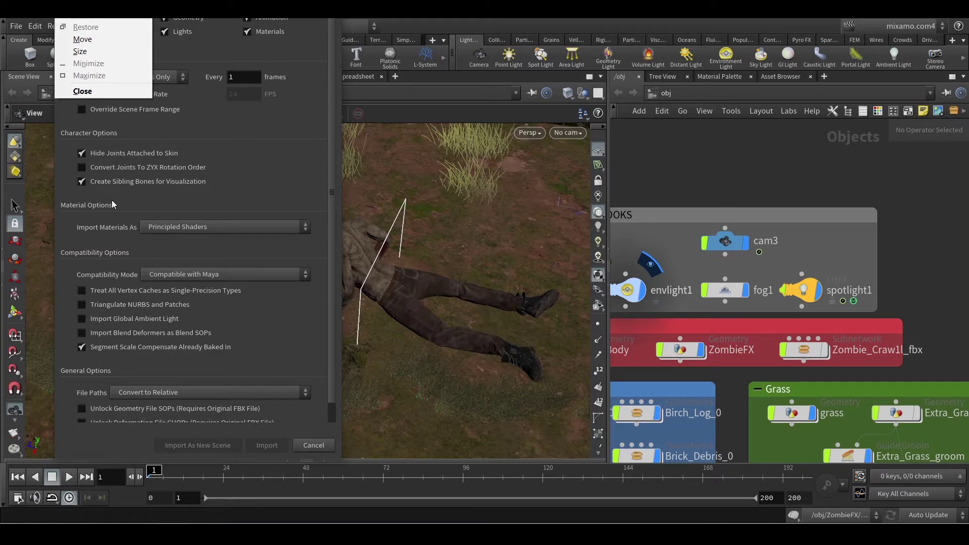
pyautogui.press('Down')
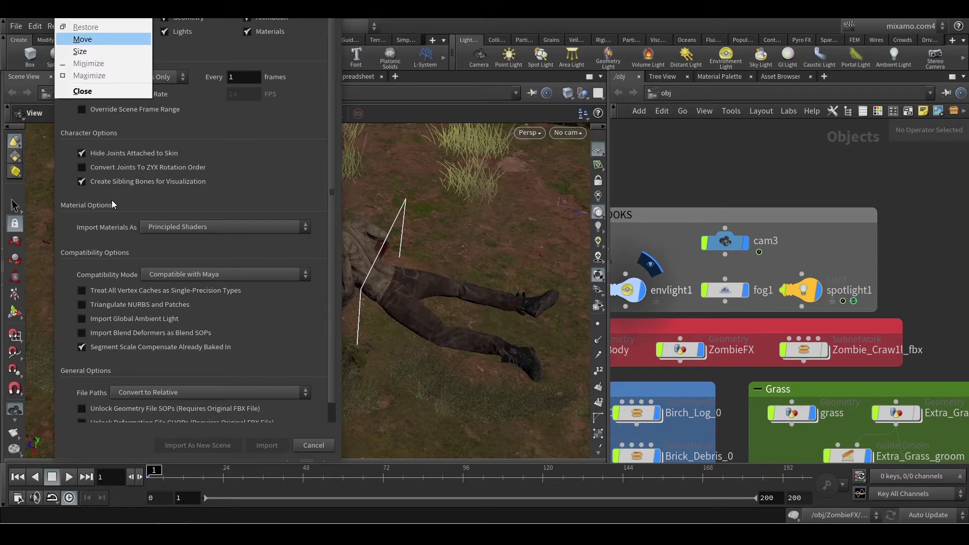
pyautogui.press('Return')
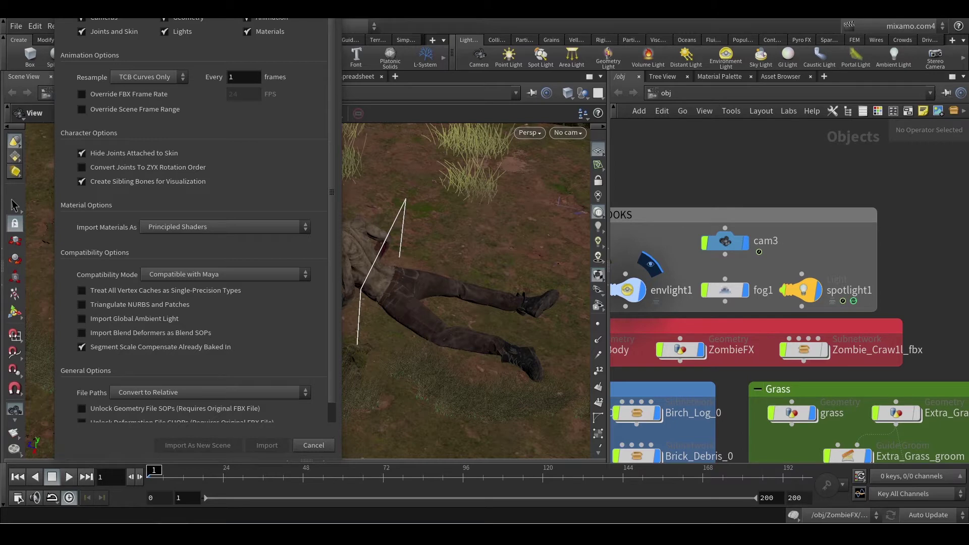
pyautogui.press('Down')
pyautogui.press('Down')
pyautogui.press('Down')
pyautogui.press('Down')
pyautogui.press('Down')
pyautogui.press('Down')
pyautogui.press('Down')
pyautogui.press('Down')
pyautogui.press('Down')
pyautogui.press('Down')
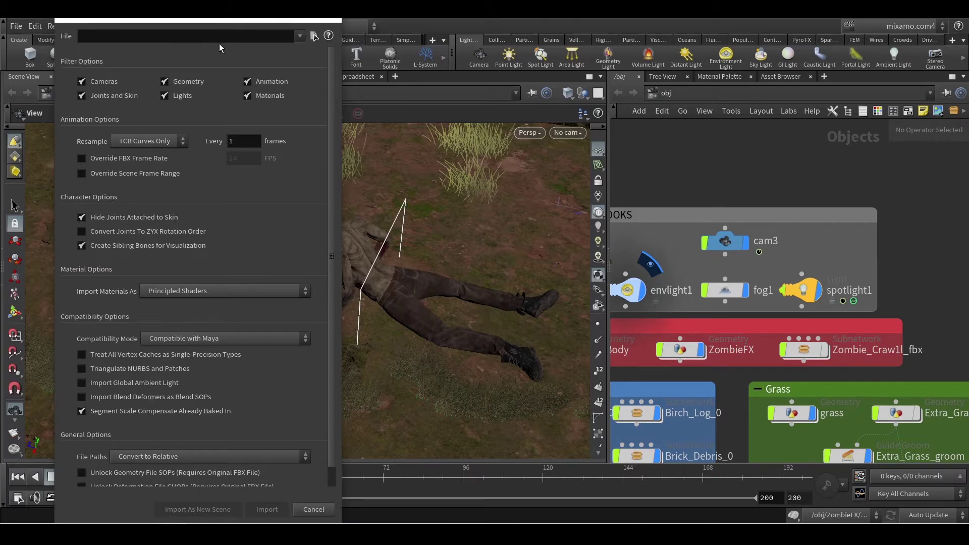
pyautogui.moveTo(158, 23); pyautogui.dragTo(172, 29)
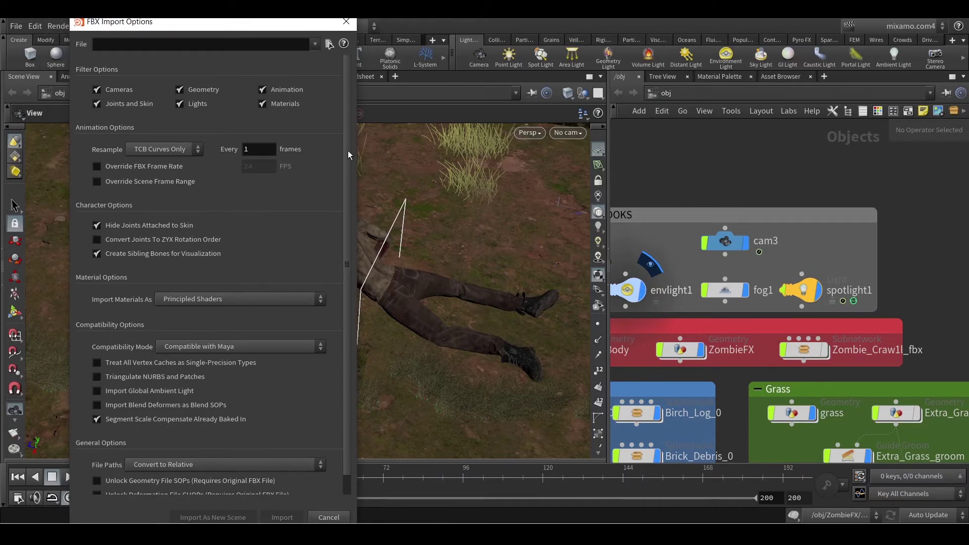
pyautogui.scroll(-3, 348, 155)
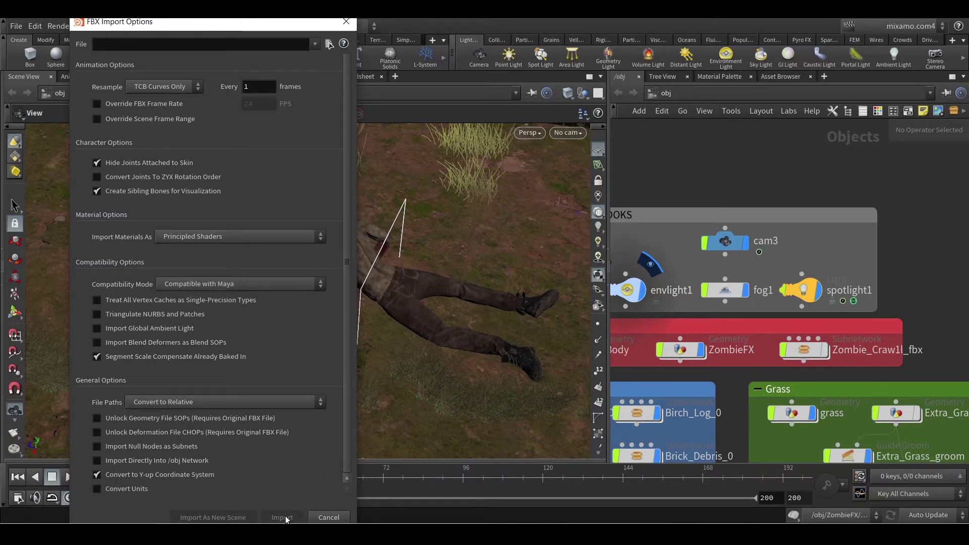
pyautogui.click(346, 22)
# - Open the Zombie_Craw1l_fbx subnetwork and examine the bone and null nodes of the imported character rig
pyautogui.moveTo(833, 348)
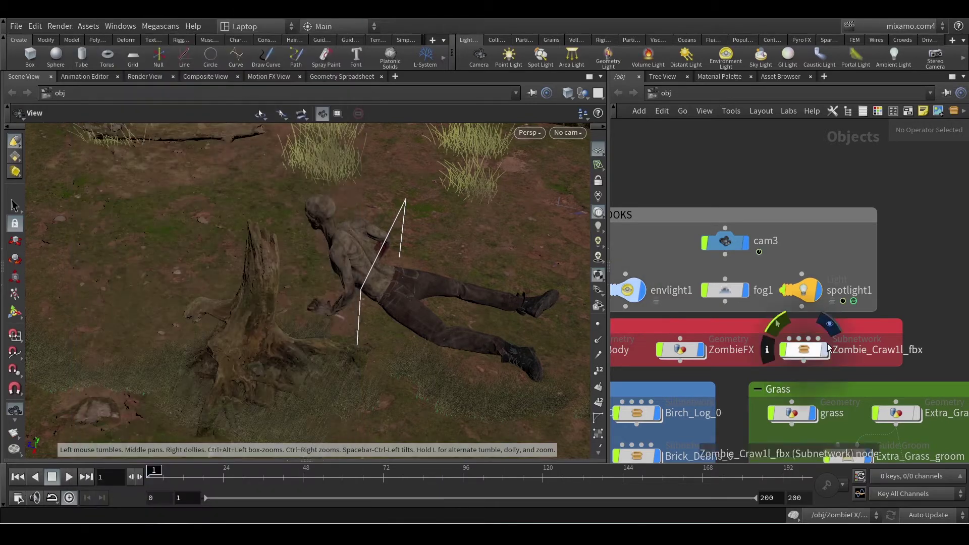
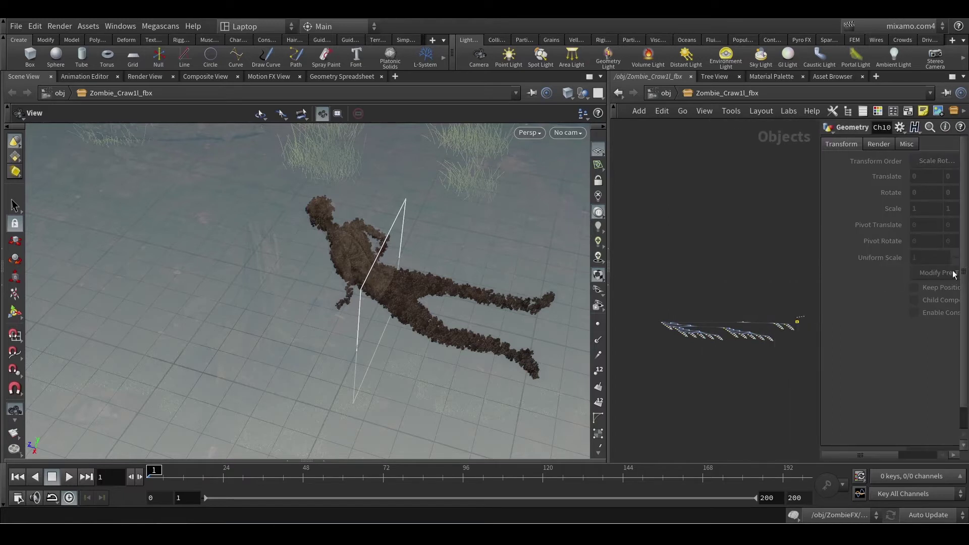
pyautogui.scroll(5, 661, 328)
pyautogui.scroll(6, 676, 242)
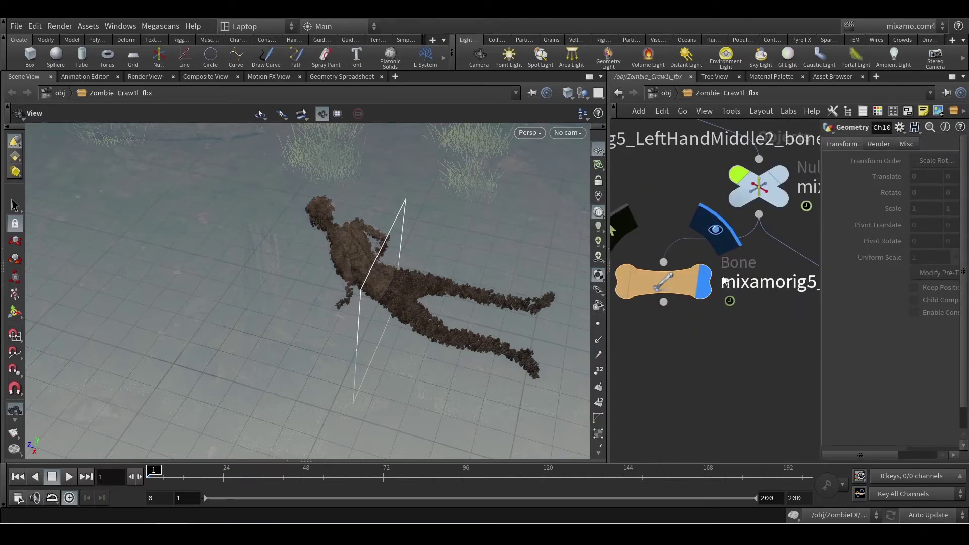
# - Examine the rest of the rig's node hierarchy up to the Ch10 geometry and the materials network
pyautogui.scroll(-8, 745, 274)
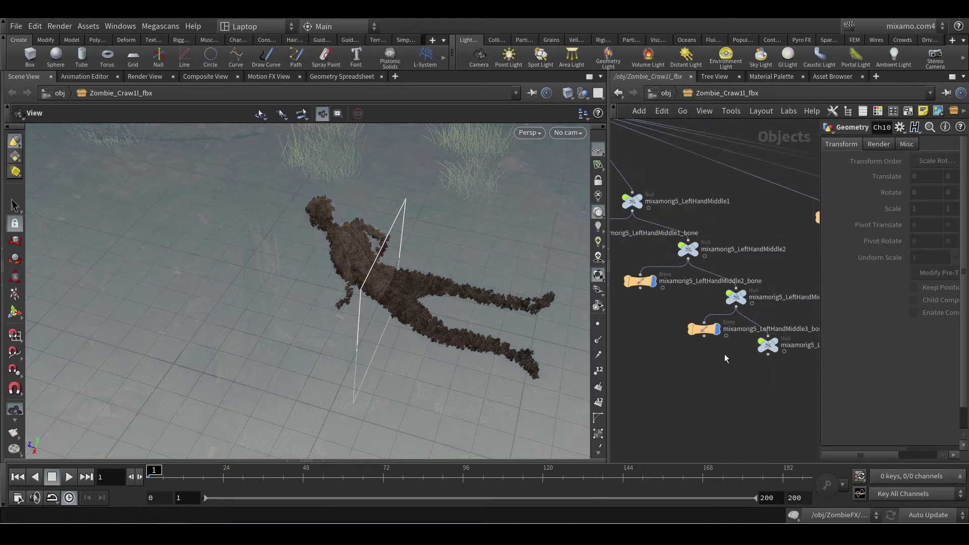
pyautogui.scroll(-3, 776, 342)
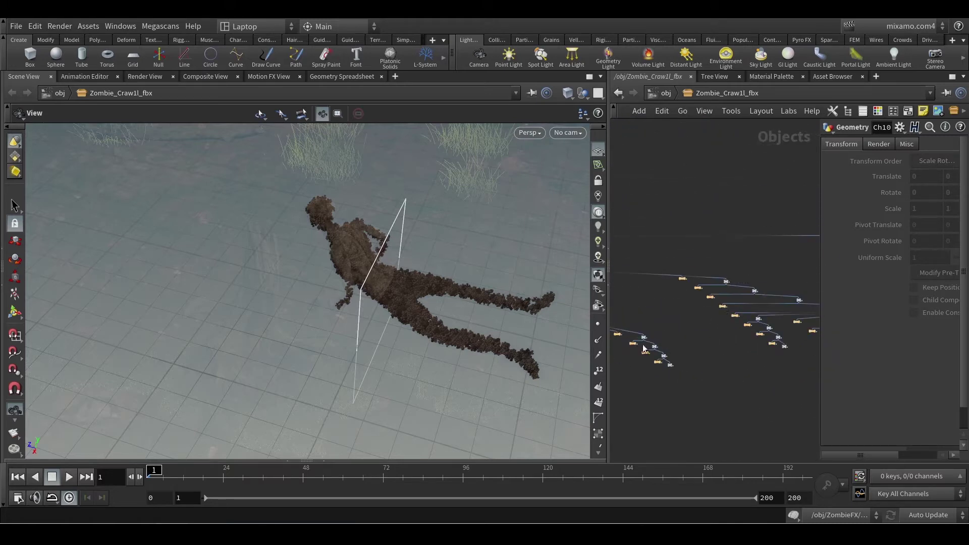
pyautogui.scroll(-5, 720, 335)
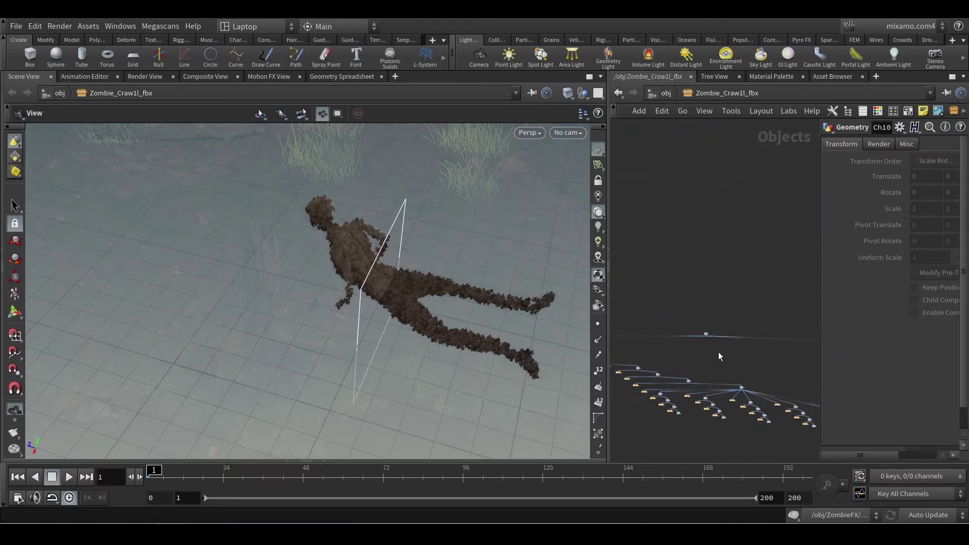
pyautogui.scroll(10, 724, 312)
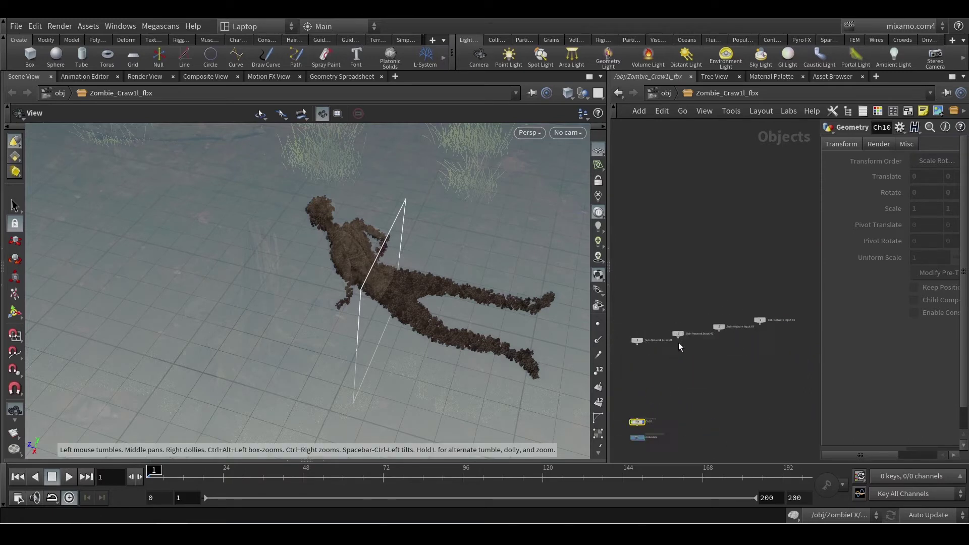
pyautogui.moveTo(684, 354); pyautogui.dragTo(787, 274, button='middle')
pyautogui.moveTo(715, 385); pyautogui.dragTo(709, 286, button='middle')
pyautogui.scroll(4, 706, 334)
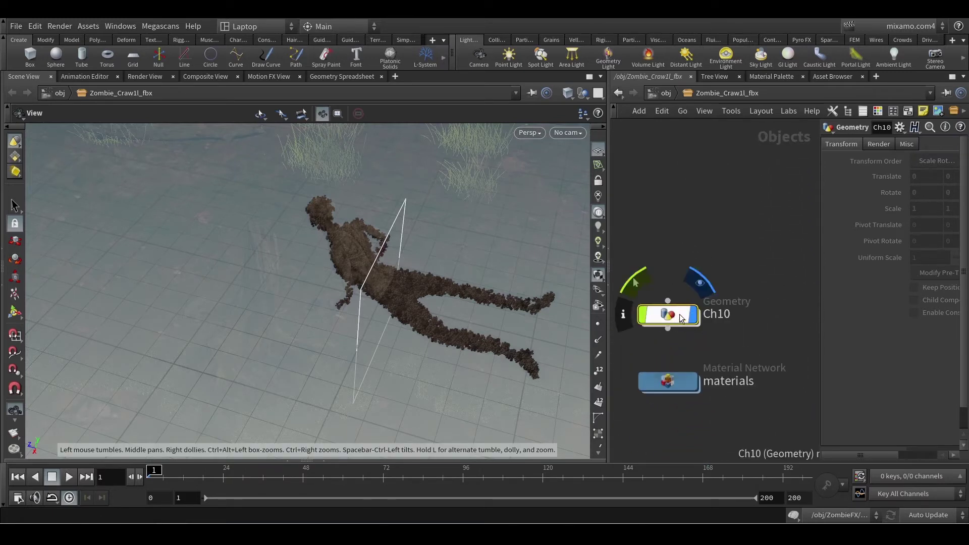
# - Return to the object level, enlarge the network area and open the ZombieFX geometry network
pyautogui.click(662, 94)
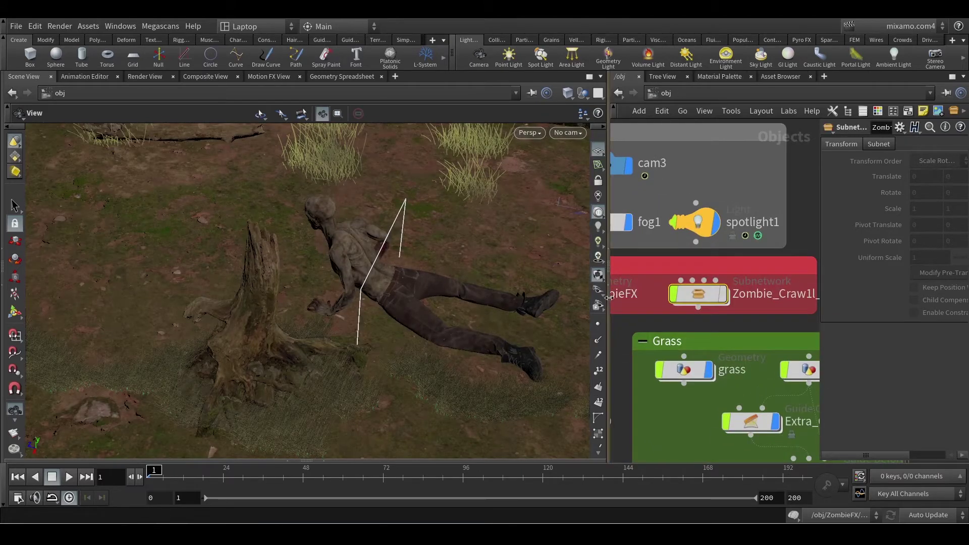
pyautogui.moveTo(609, 298); pyautogui.dragTo(347, 298)
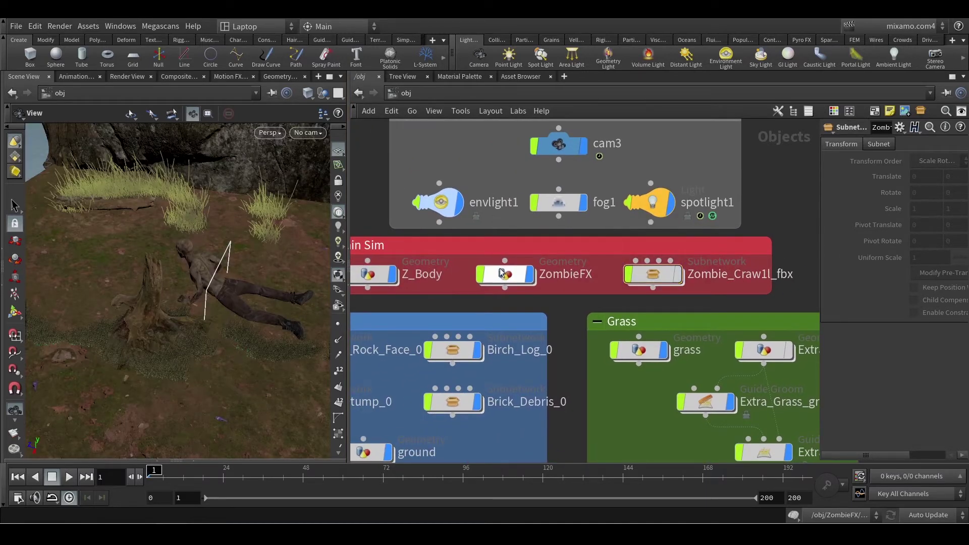
pyautogui.moveTo(655, 280)
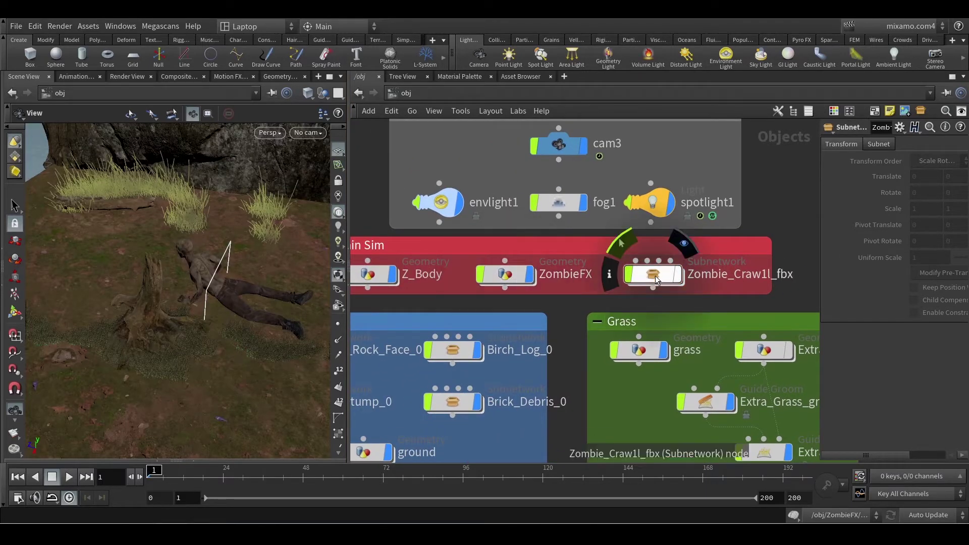
pyautogui.moveTo(499, 275)
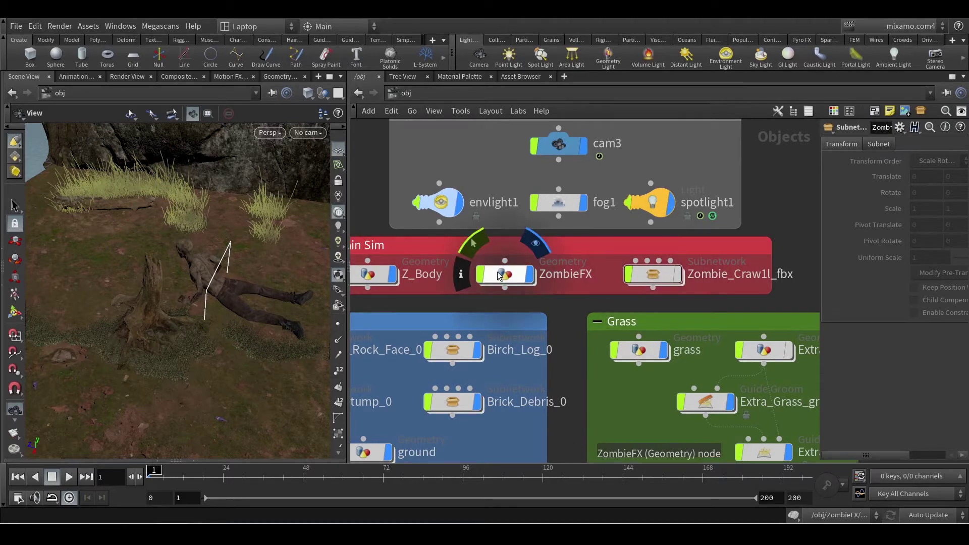
pyautogui.doubleClick(500, 275)
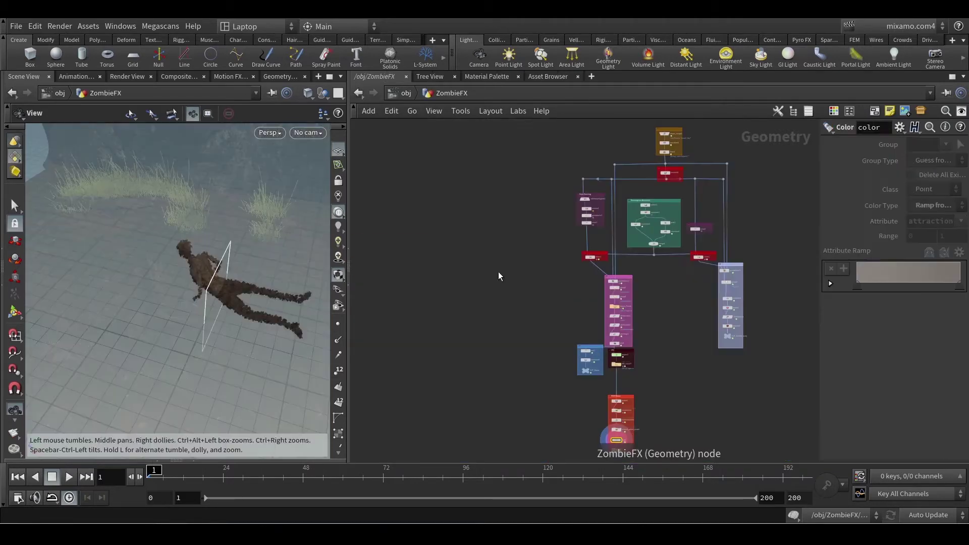
# - Select the object_merge2 node at the start of the ZombieFX network and hide the other objects in the viewport
pyautogui.scroll(10, 656, 253)
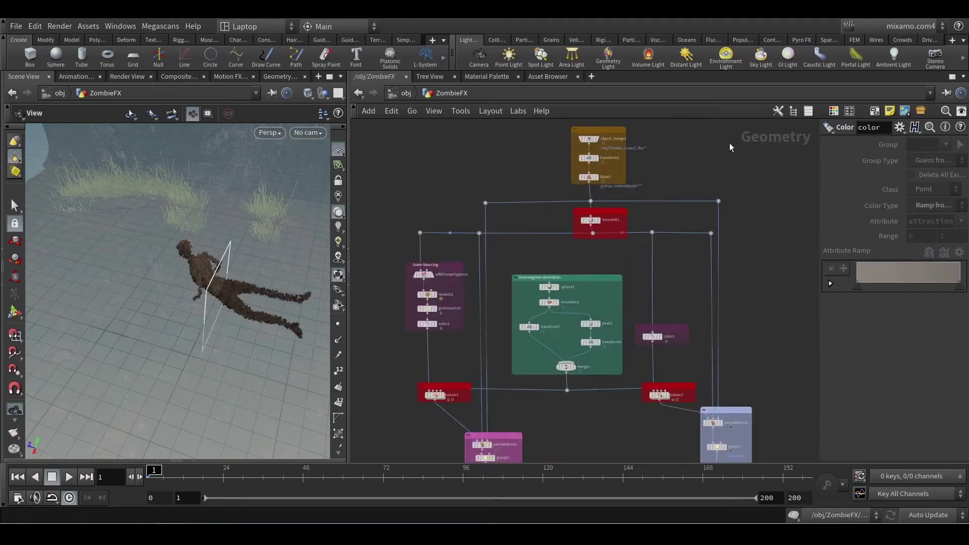
pyautogui.moveTo(662, 266); pyautogui.dragTo(791, 316, button='middle')
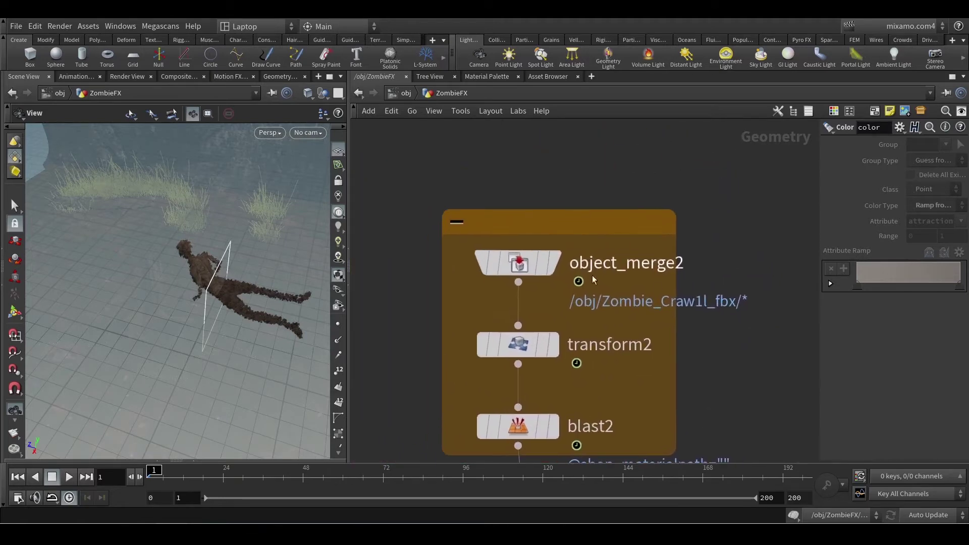
pyautogui.click(521, 252)
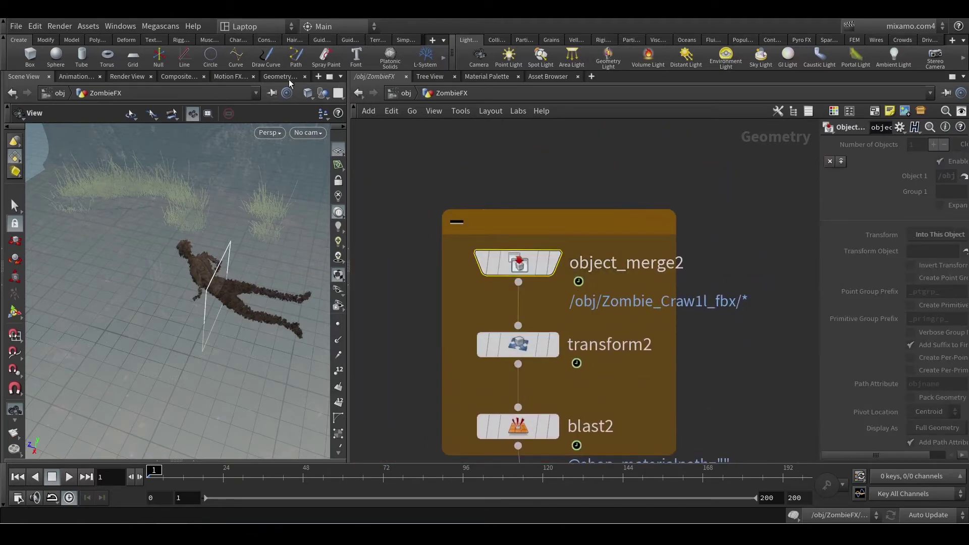
pyautogui.click(323, 93)
pyautogui.click(354, 133)
pyautogui.scroll(3, 212, 314)
pyautogui.moveTo(209, 314); pyautogui.dragTo(188, 295)
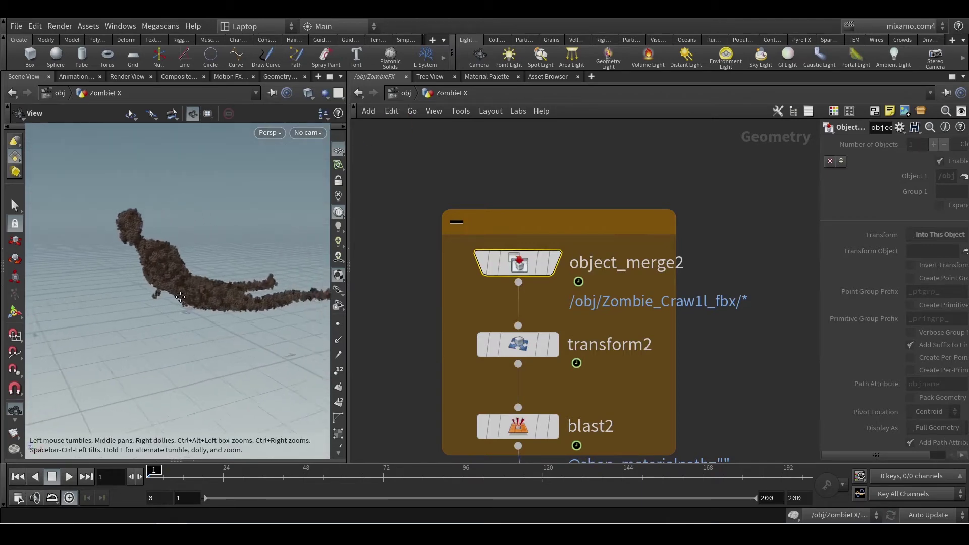
pyautogui.scroll(-3, 184, 296)
pyautogui.moveTo(182, 297); pyautogui.dragTo(160, 310, button='middle')
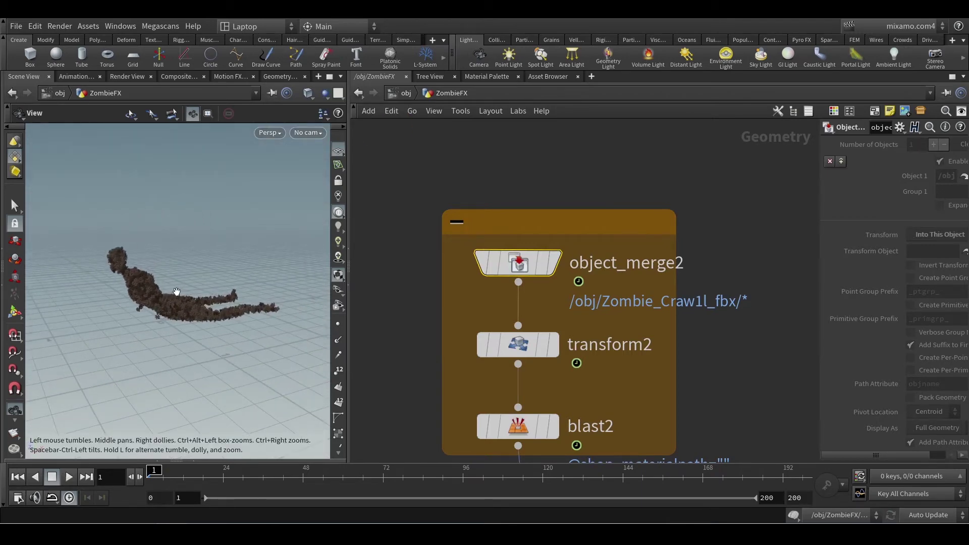
# - Display the output of object_merge2 and frame the zombie character in the viewport
pyautogui.click(554, 263)
pyautogui.scroll(-3, 241, 224)
pyautogui.moveTo(241, 224); pyautogui.dragTo(210, 283)
pyautogui.press('f')
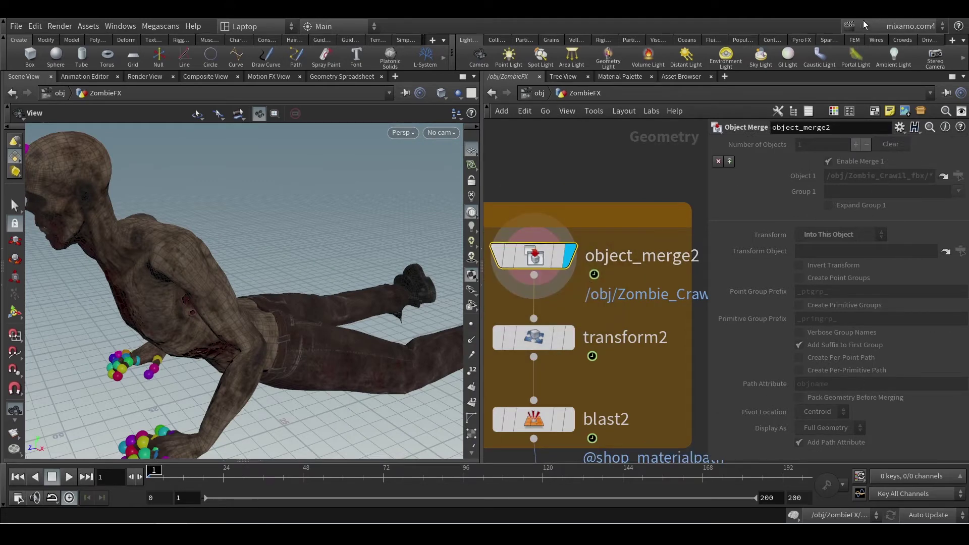
# - Enable Auto Takes to unlock the object_merge2 parameters and widen the parameter area to show the full object path
pyautogui.click(900, 30)
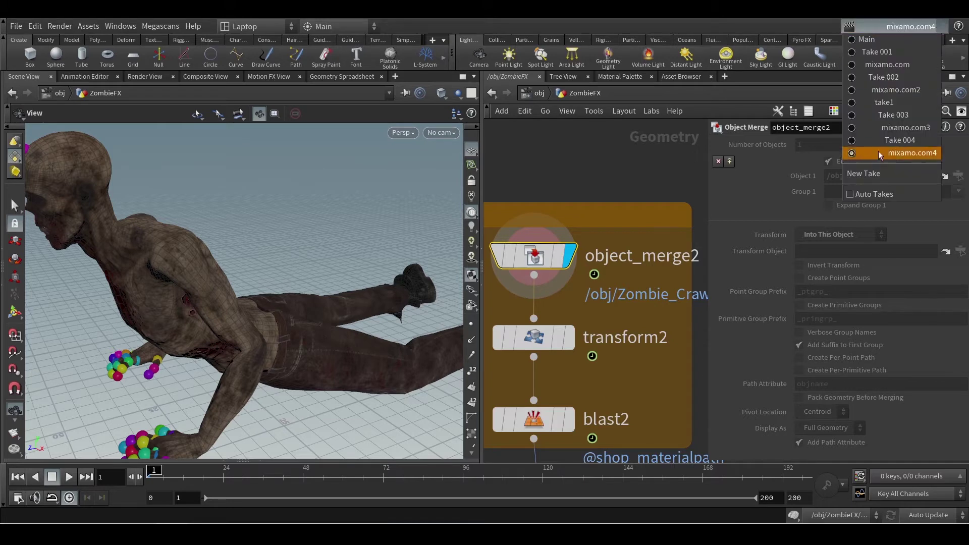
pyautogui.click(854, 193)
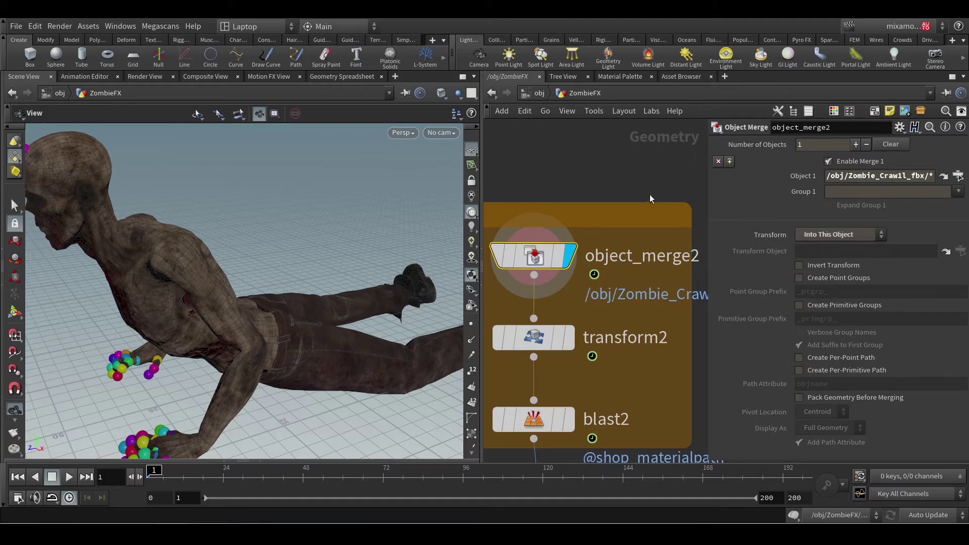
pyautogui.moveTo(665, 167)
pyautogui.mouseDown(button='middle')
pyautogui.moveTo(648, 173)
pyautogui.moveTo(665, 159)
pyautogui.mouseUp(button='middle')
pyautogui.moveTo(708, 176); pyautogui.dragTo(605, 187)
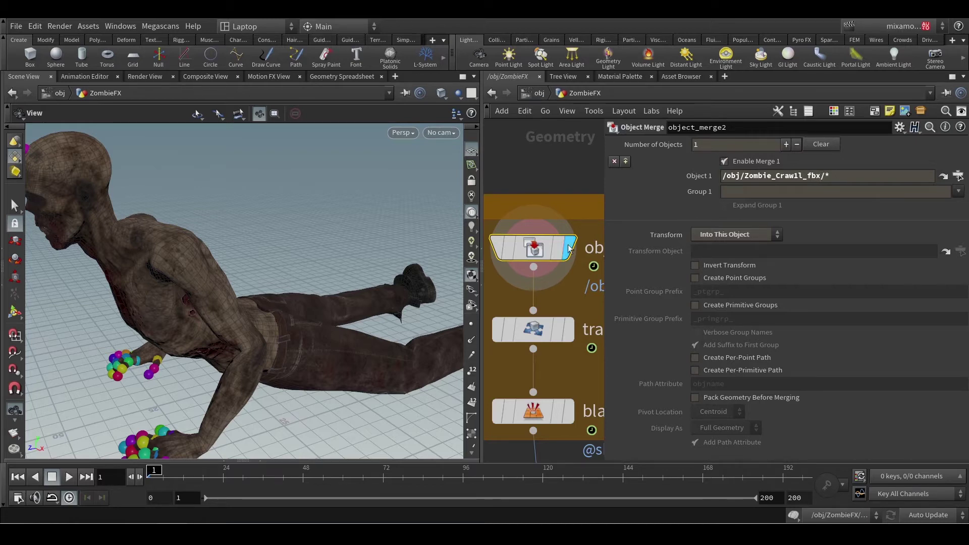
# - Shorten the Object 1 path of object_merge2 to /obj/Zombie_Craw1l_fbx
pyautogui.click(833, 176)
pyautogui.press('BackSpace')
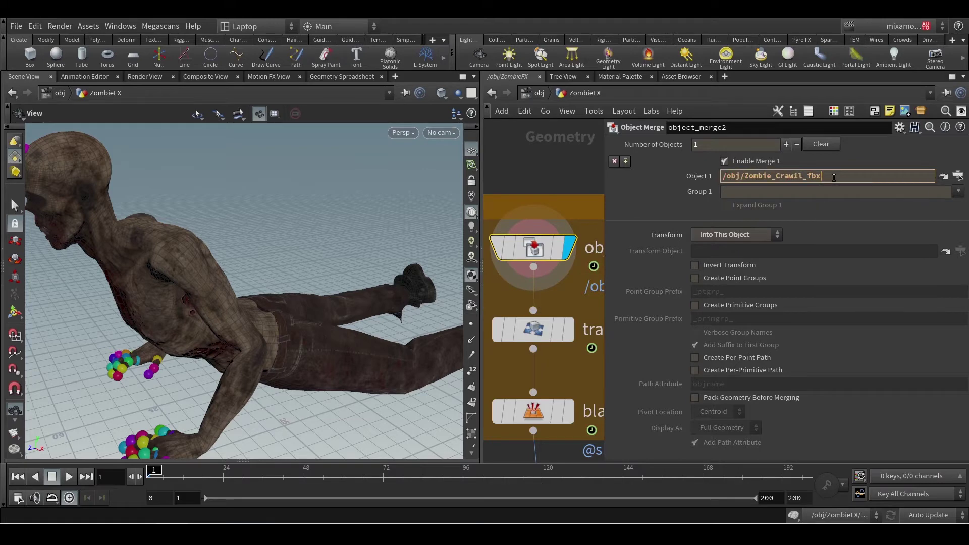
pyautogui.press('Return')
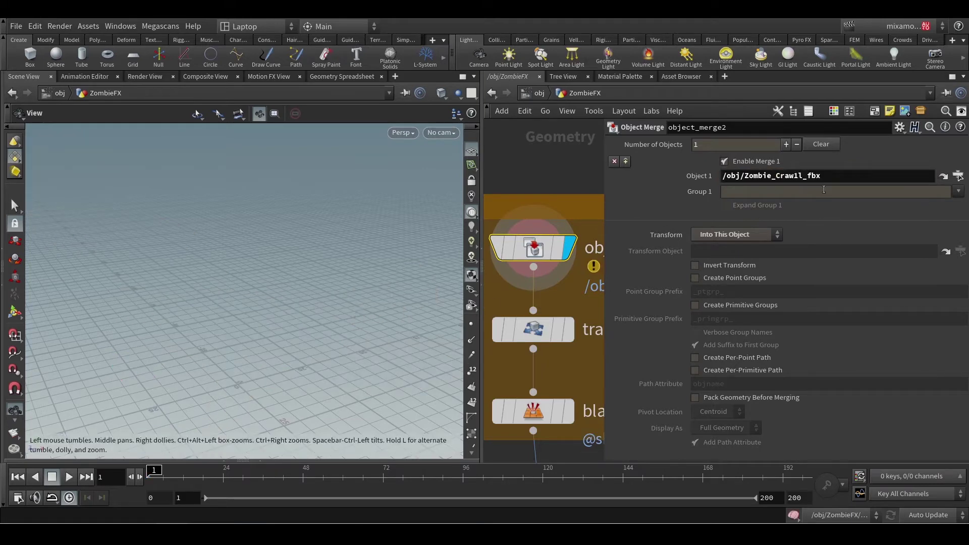
# - Go up to the object level, look over the Main Sim nodes and reopen the ZombieFX network
pyautogui.click(538, 93)
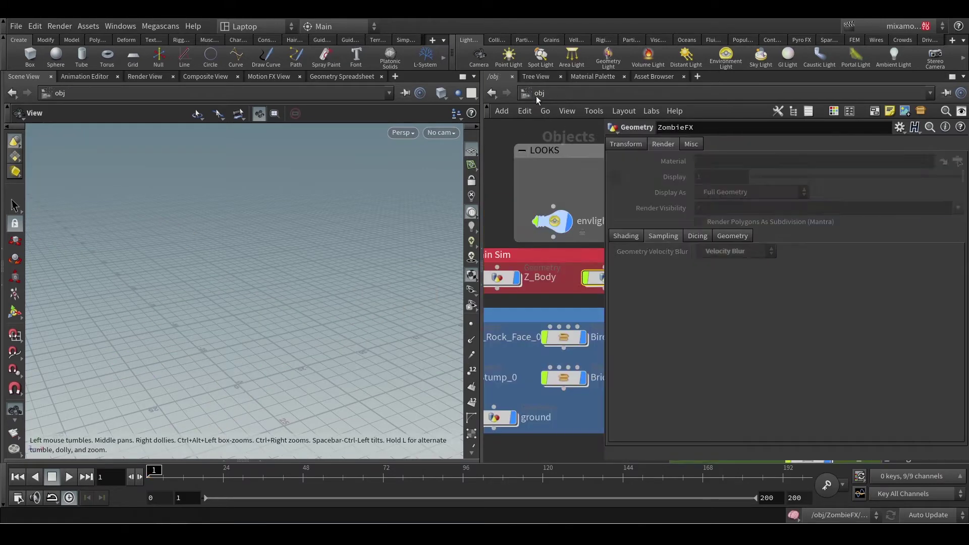
pyautogui.moveTo(568, 288); pyautogui.dragTo(493, 297, button='middle')
pyautogui.middleClick(578, 277)
pyautogui.moveTo(552, 302); pyautogui.dragTo(591, 314, button='middle')
pyautogui.moveTo(506, 307); pyautogui.dragTo(548, 313, button='middle')
pyautogui.doubleClick(505, 291)
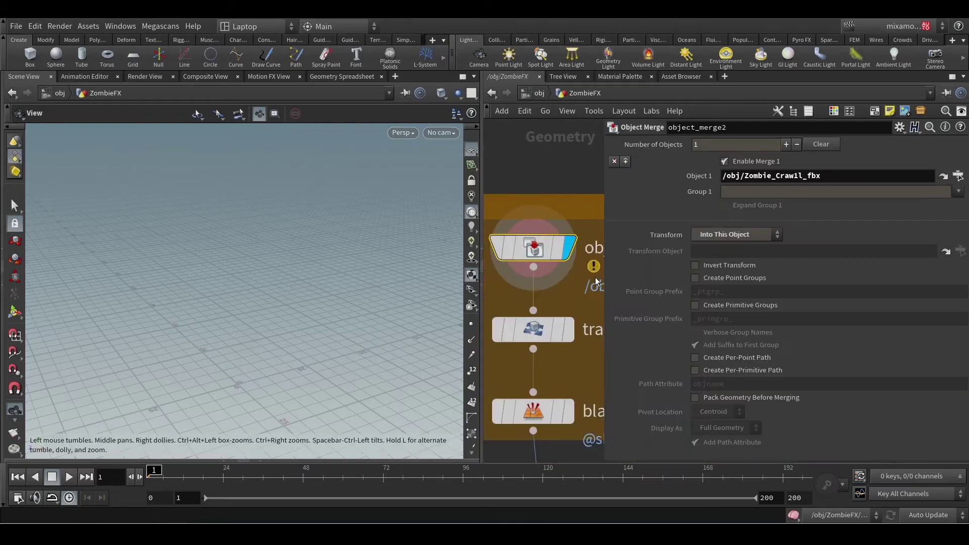
# - Set the Object 1 path of object_merge2 to /obj/Zombie_Craw1l_fbx/* so it merges everything inside the subnetwork
pyautogui.click(834, 172)
pyautogui.write('/')
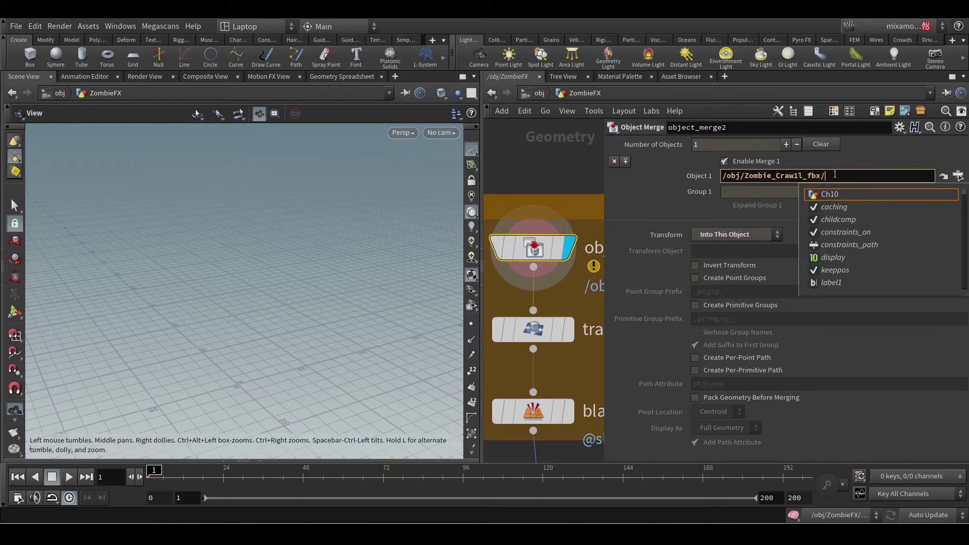
pyautogui.write('*')
pyautogui.press('Return')
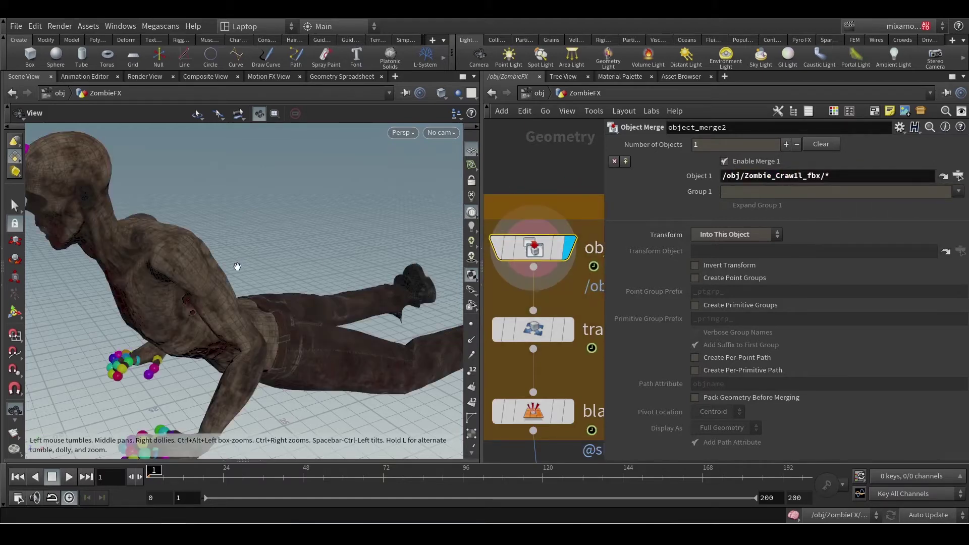
# - Enlarge the network area and add an Agent node beside object_merge2
pyautogui.scroll(-3, 549, 174)
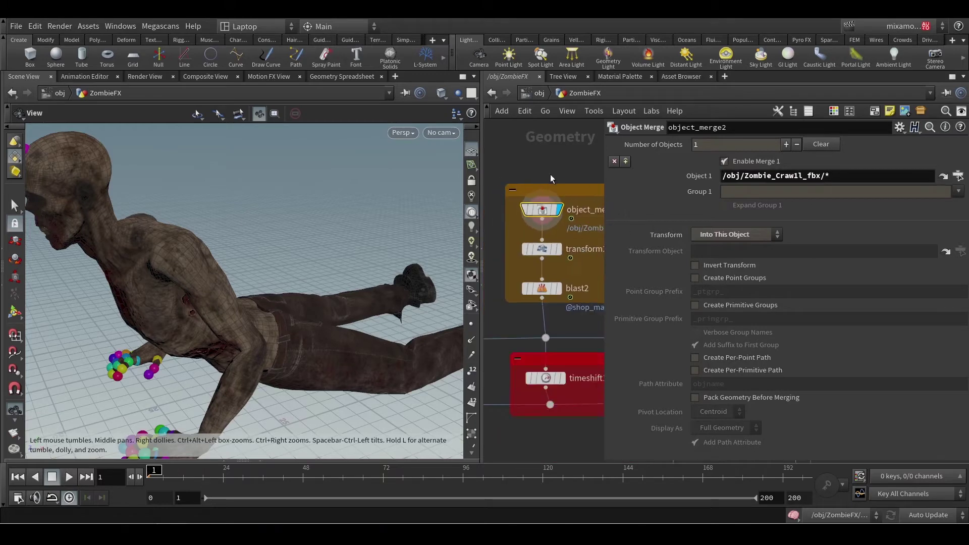
pyautogui.moveTo(605, 212); pyautogui.dragTo(825, 212)
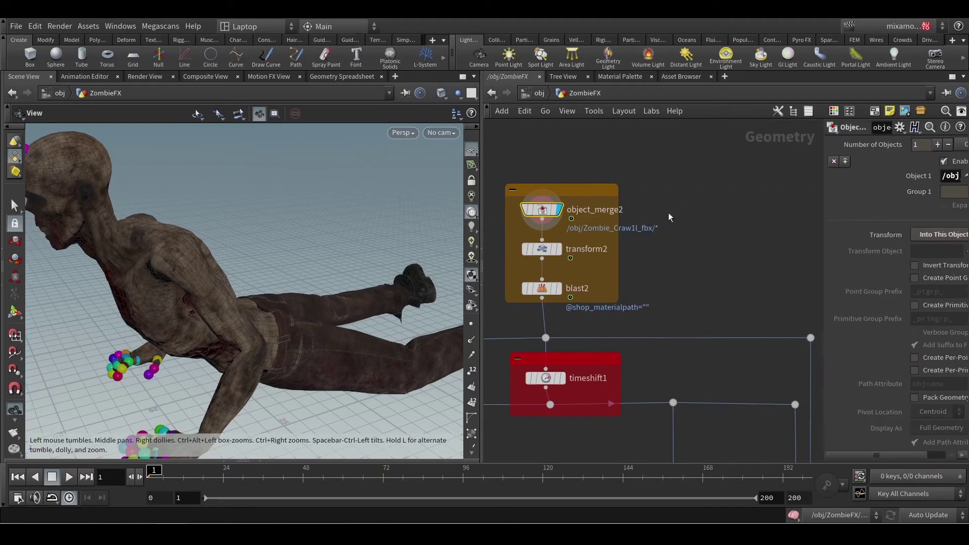
pyautogui.press('Tab')
pyautogui.write('agent')
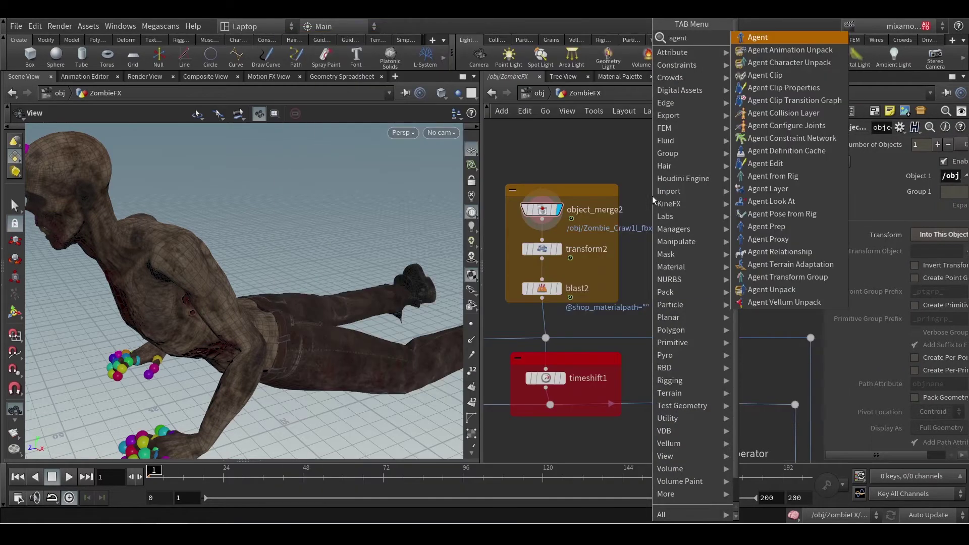
pyautogui.press('Return')
pyautogui.click(676, 210)
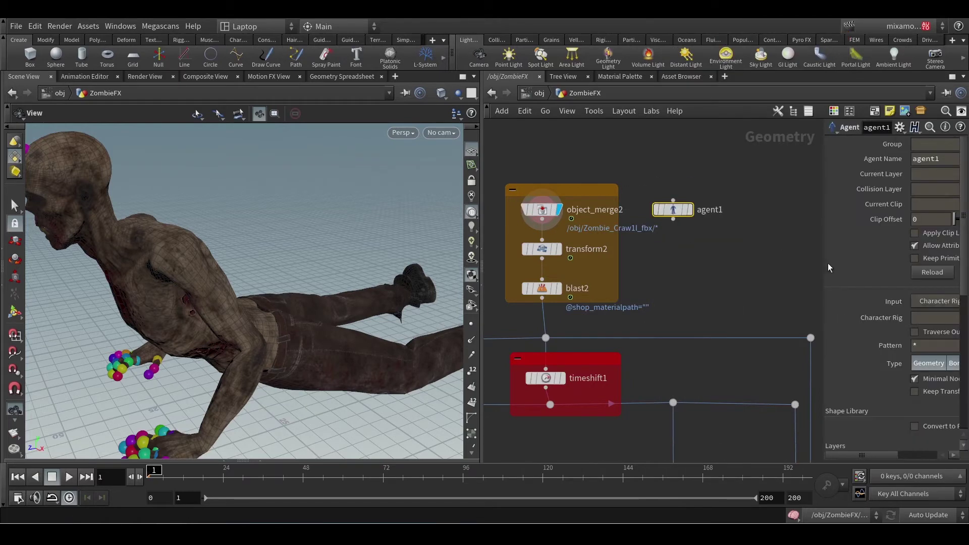
# - Set the agent1 node's input to FBX and load Zombie Craw1l.fbx from $HIP/geo as its file
pyautogui.moveTo(822, 270); pyautogui.dragTo(602, 278)
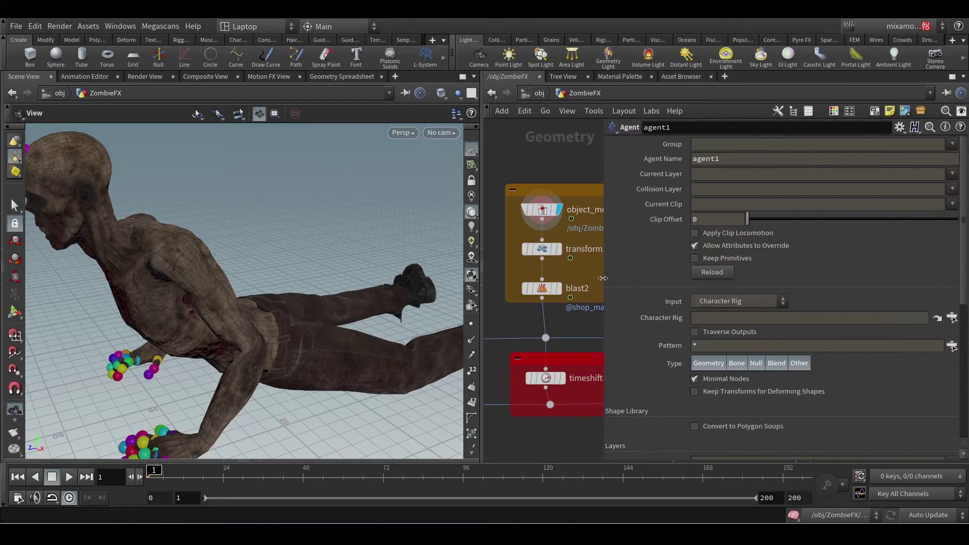
pyautogui.click(760, 301)
pyautogui.click(708, 344)
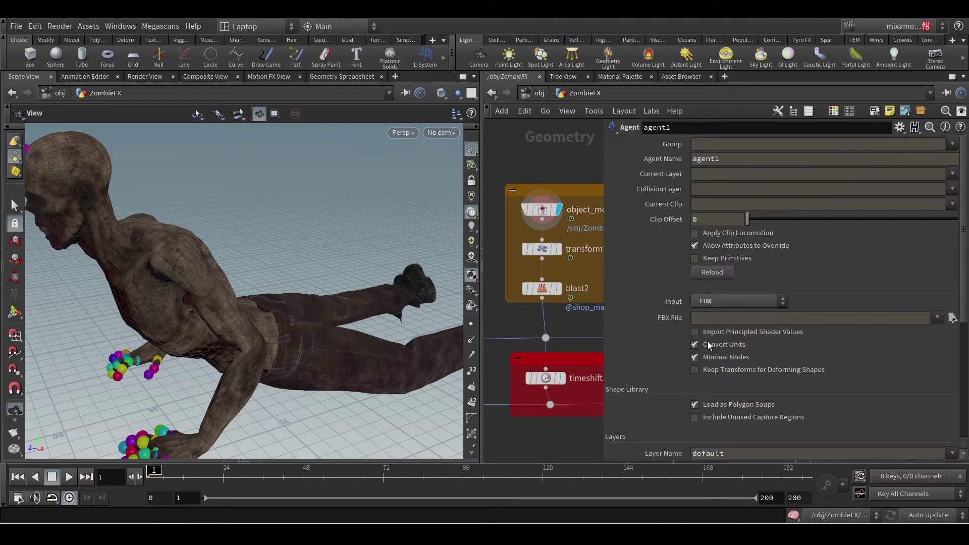
pyautogui.click(953, 317)
pyautogui.click(666, 274)
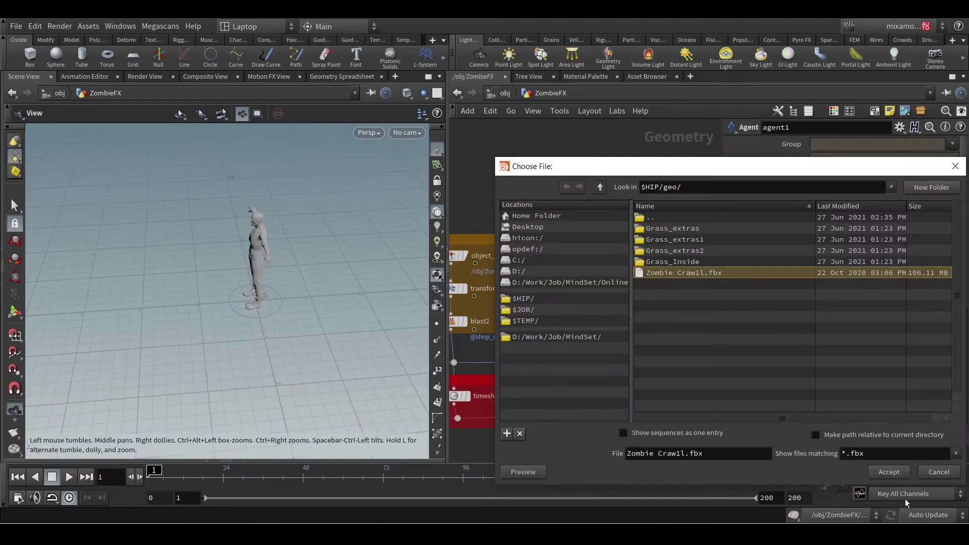
pyautogui.click(888, 472)
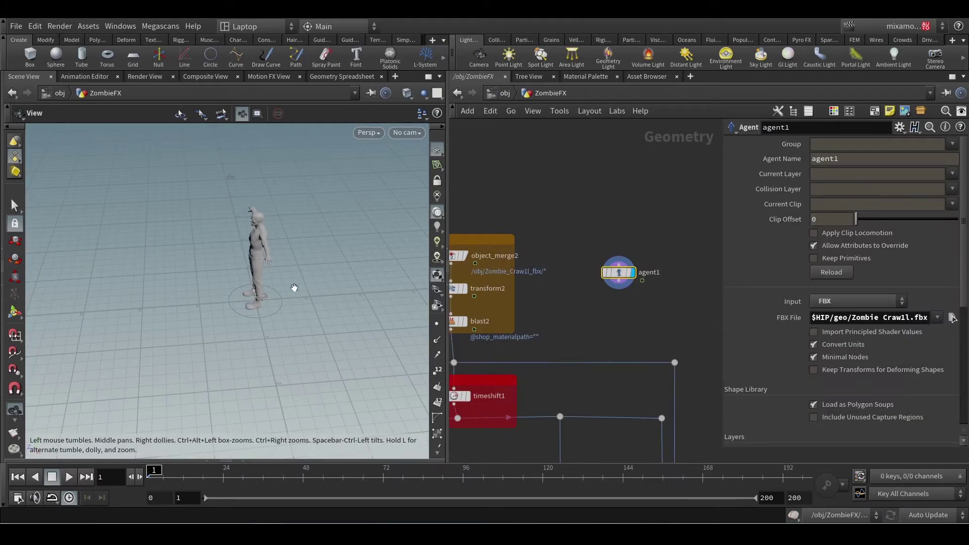
# - Orbit around the imported agent and set agent1's current clip to mixamo.com
pyautogui.moveTo(294, 287); pyautogui.dragTo(305, 236)
pyautogui.moveTo(305, 235); pyautogui.dragTo(260, 225, button='right')
pyautogui.moveTo(260, 225); pyautogui.dragTo(293, 234)
pyautogui.moveTo(294, 235); pyautogui.dragTo(268, 255, button='middle')
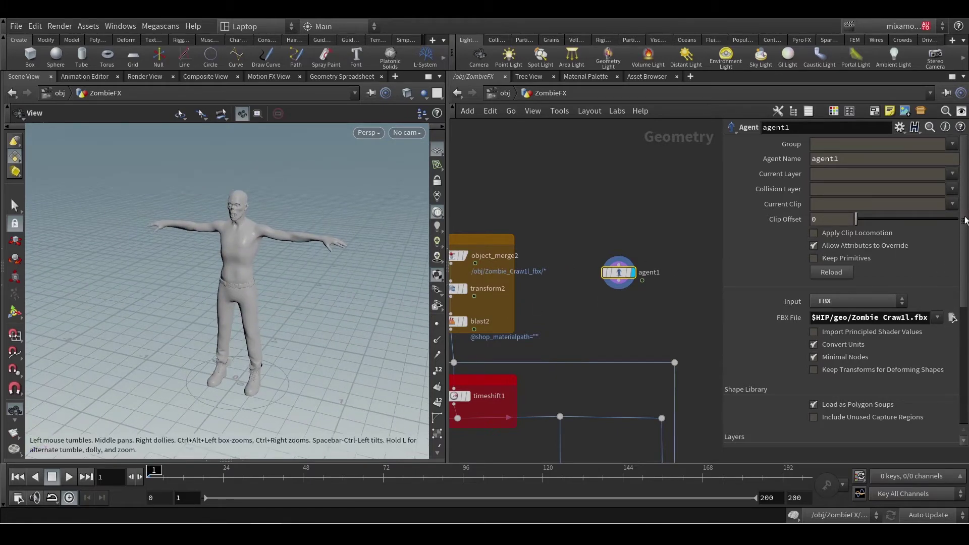
pyautogui.click(952, 203)
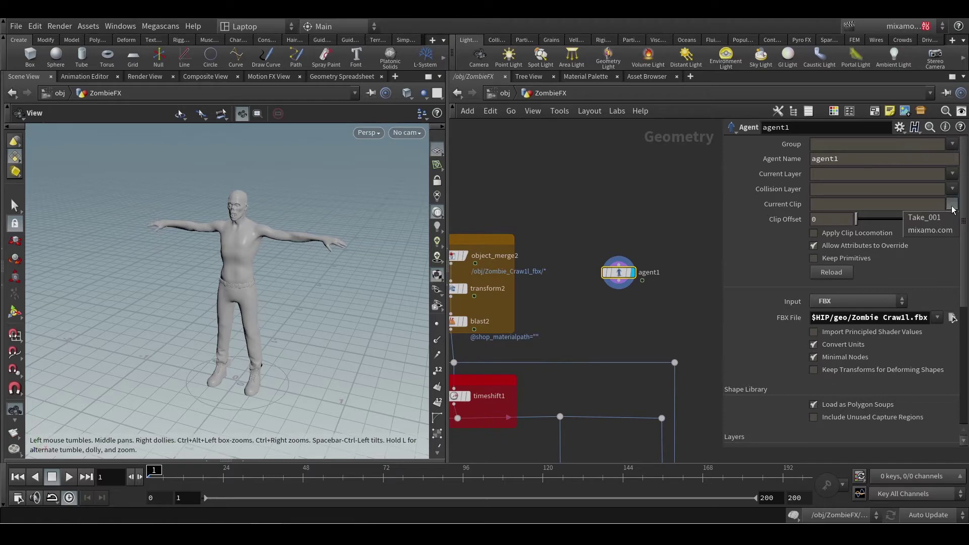
pyautogui.click(929, 231)
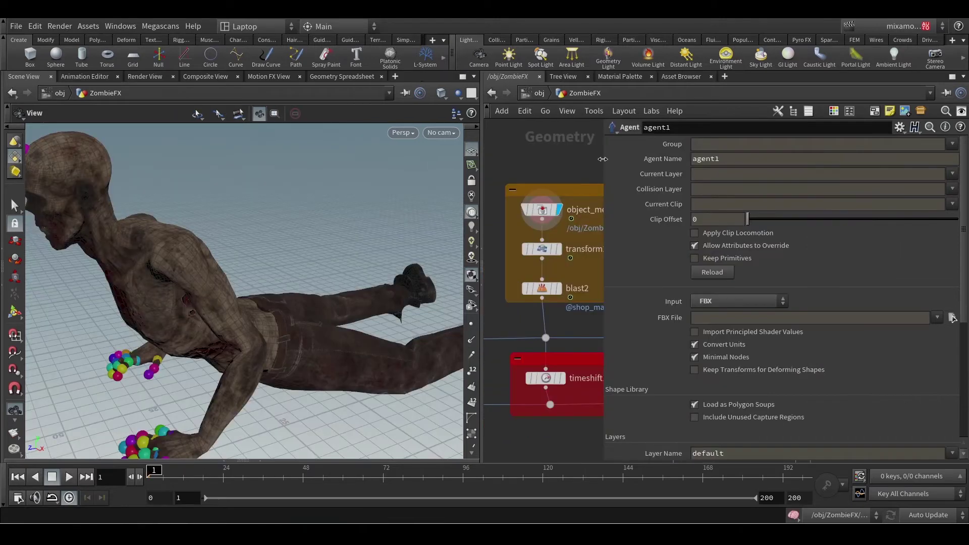
# - Display the transform2 node, select it to show its parameters, and frame the scaled zombie in the viewport
pyautogui.scroll(5, 681, 228)
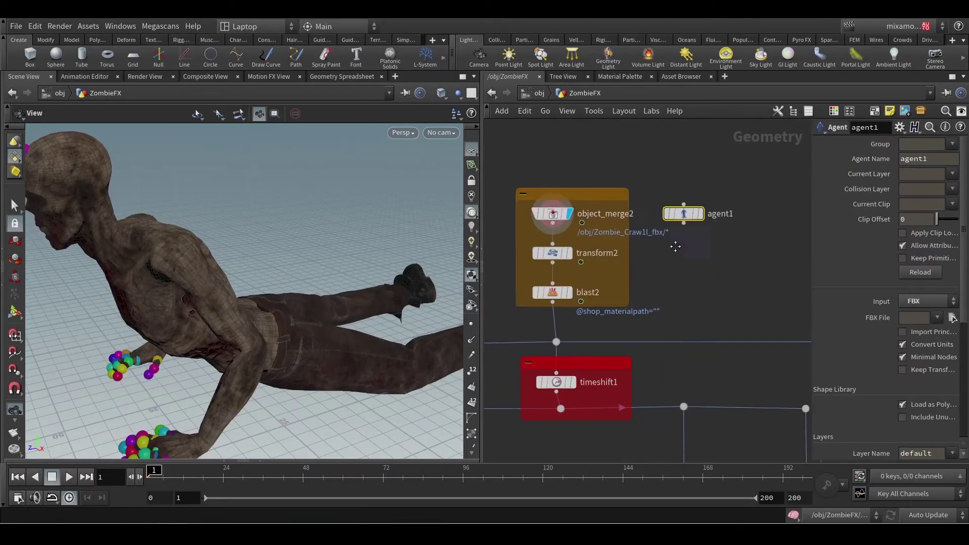
pyautogui.moveTo(647, 250)
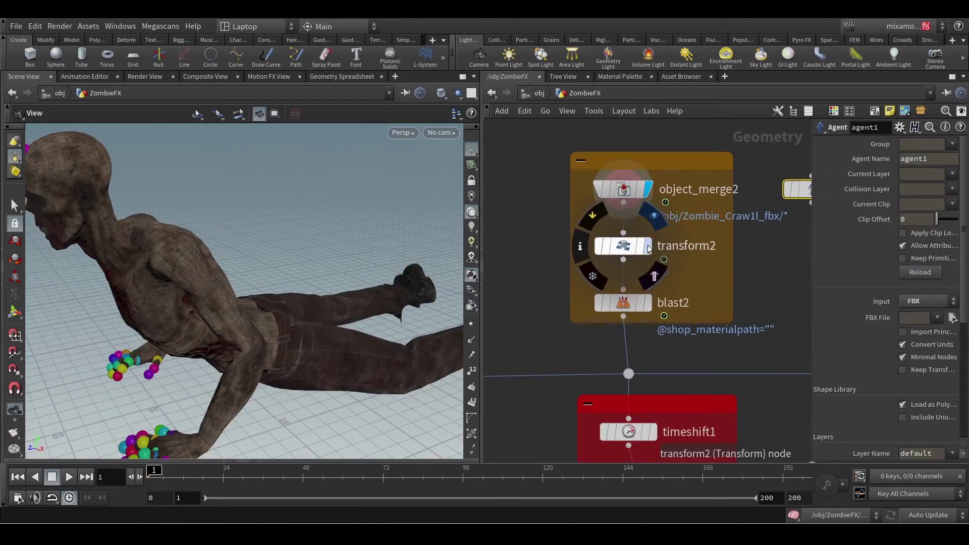
pyautogui.click(647, 250)
pyautogui.click(623, 254)
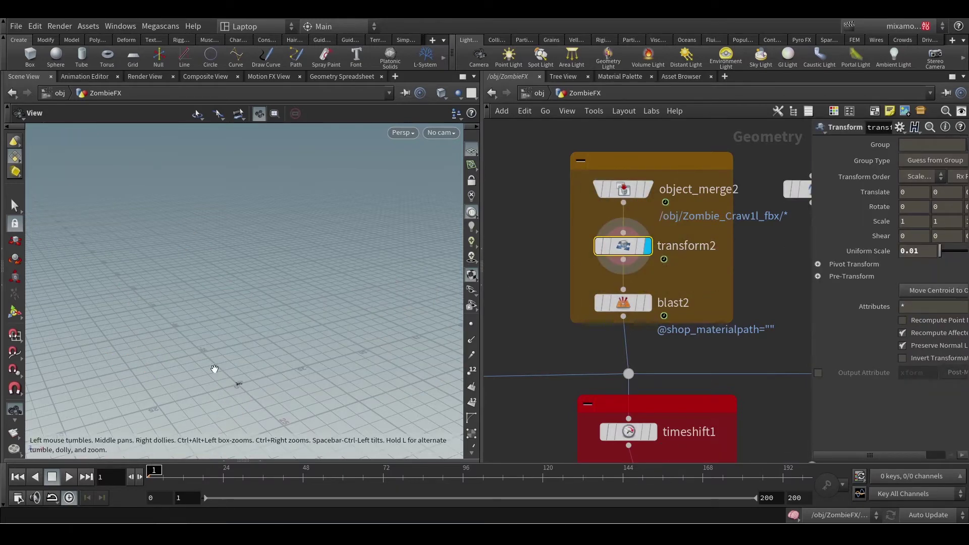
pyautogui.press('f')
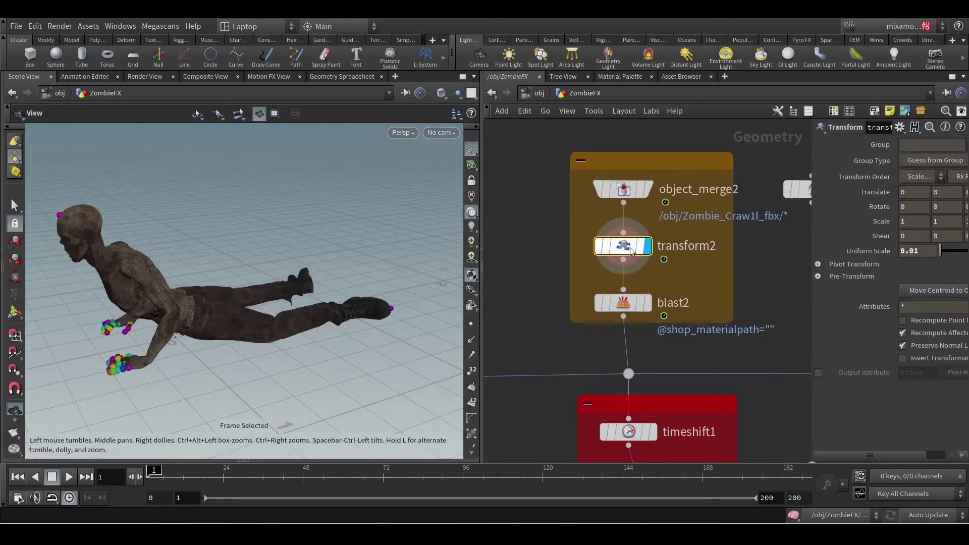
pyautogui.moveTo(655, 256)
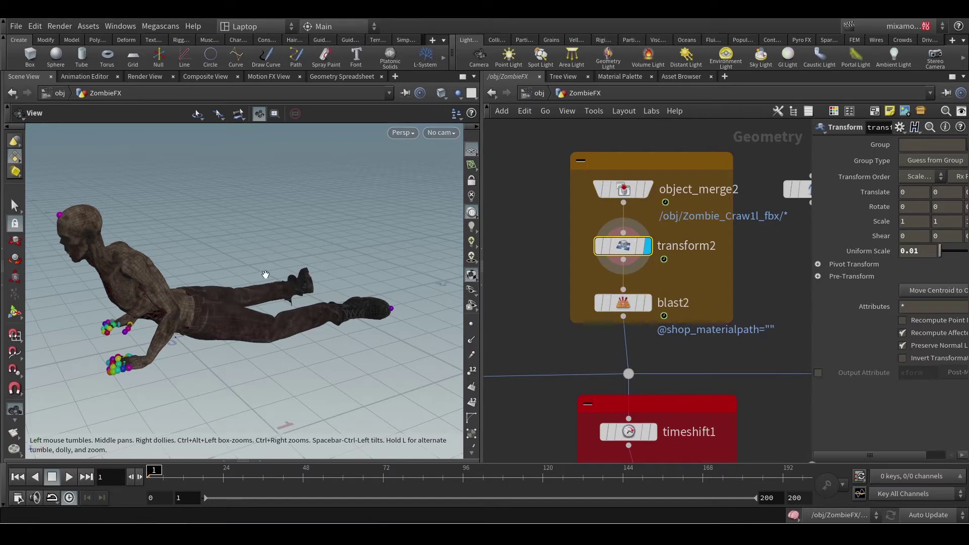
pyautogui.moveTo(625, 192)
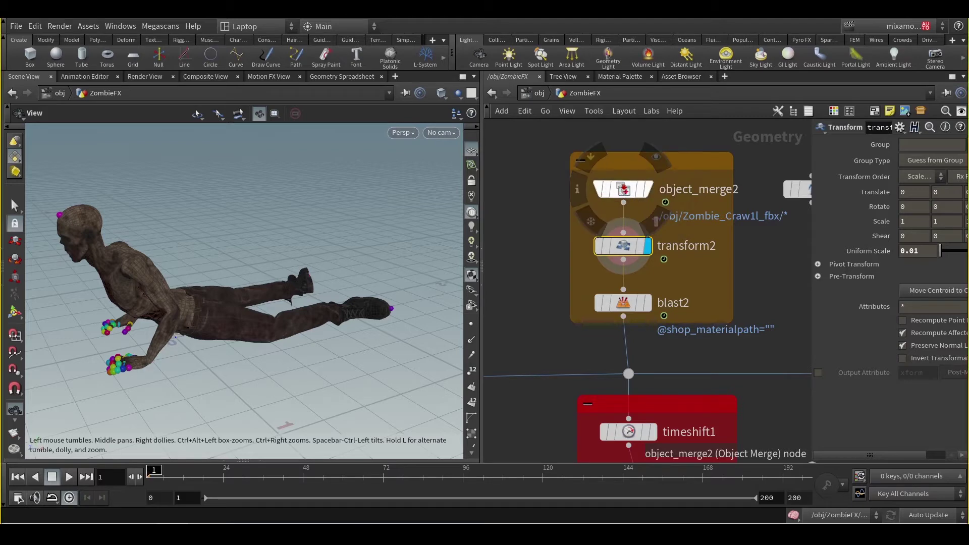
pyautogui.moveTo(626, 192); pyautogui.dragTo(528, 190)
pyautogui.press('Escape')
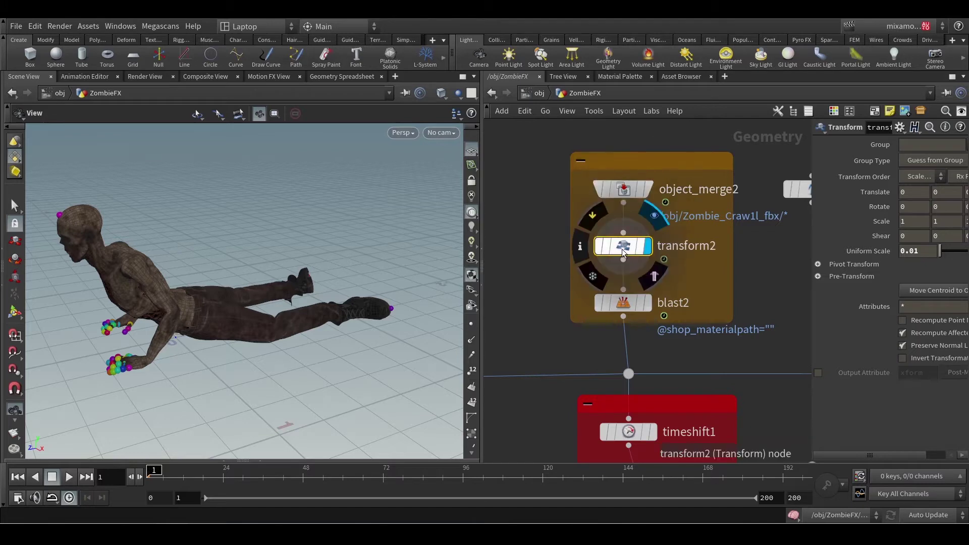
# - Examine the joint geometry around the zombie's hands, and display blast2 with its full group settings in view
pyautogui.moveTo(755, 301); pyautogui.dragTo(768, 267, button='middle')
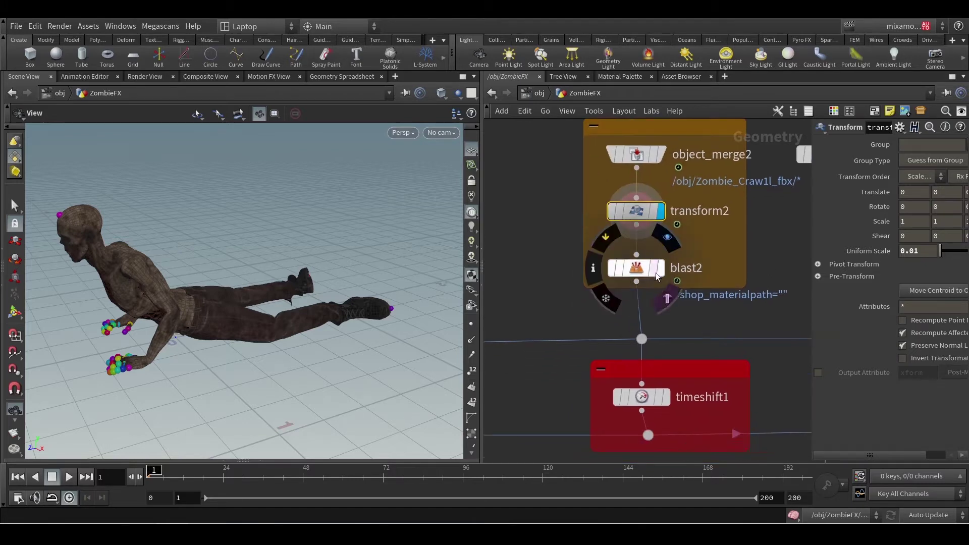
pyautogui.scroll(5, 121, 371)
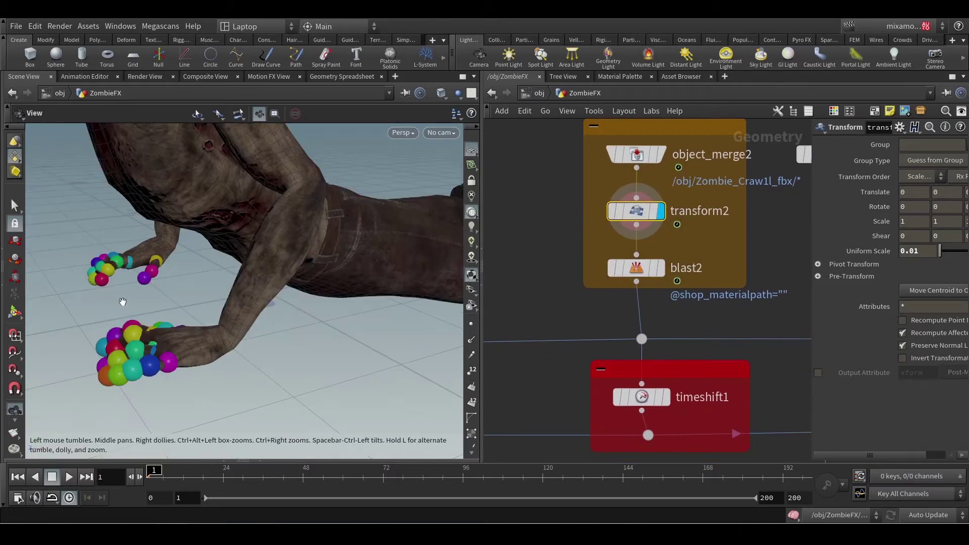
pyautogui.scroll(-3, 119, 267)
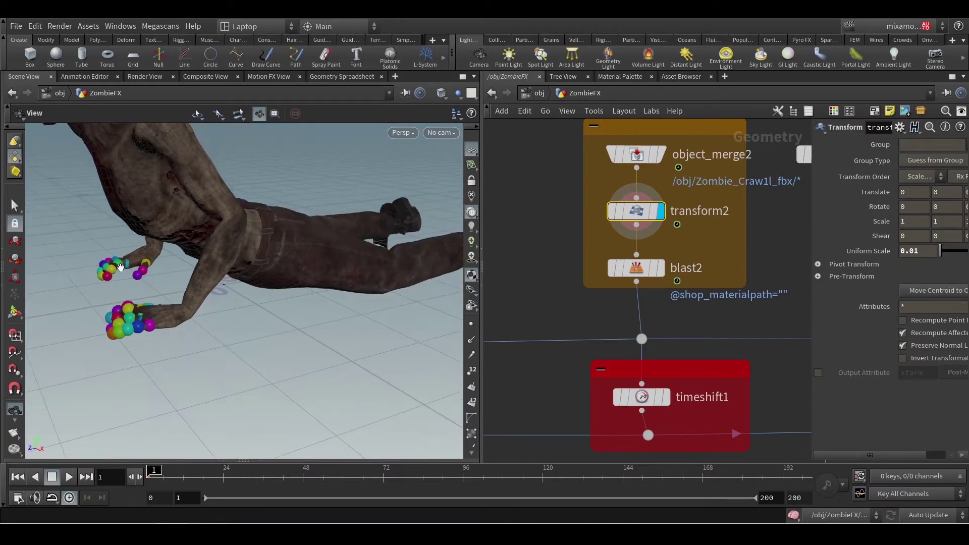
pyautogui.scroll(-5, 120, 267)
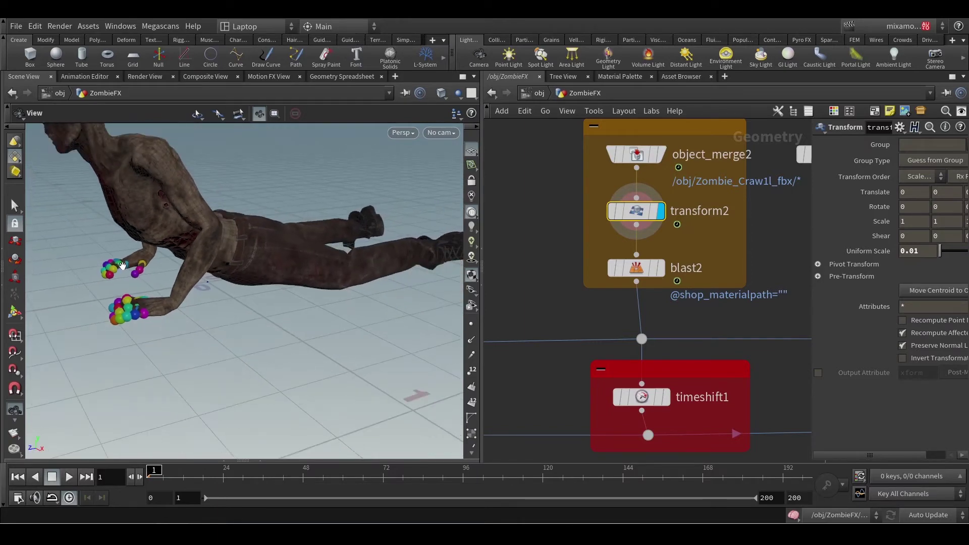
pyautogui.click(658, 270)
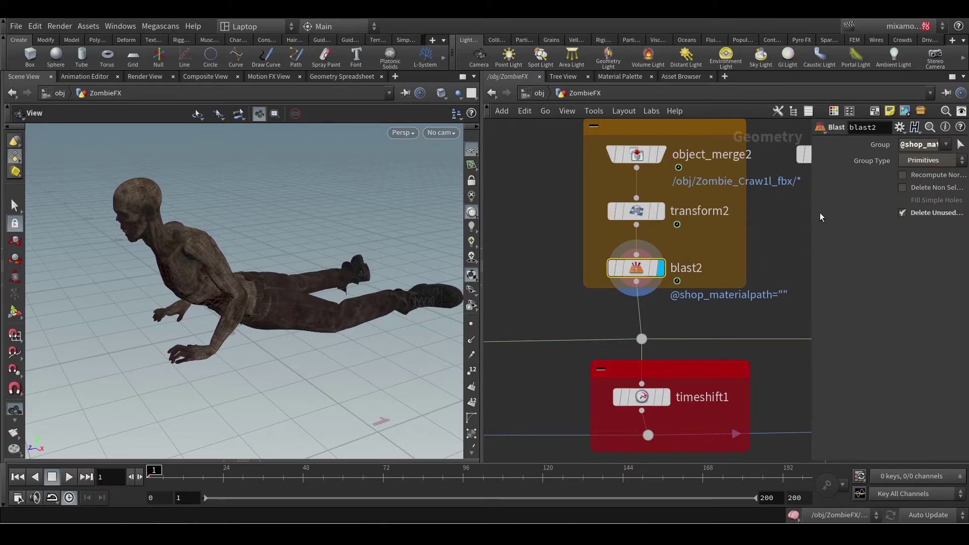
pyautogui.moveTo(811, 211); pyautogui.dragTo(576, 242)
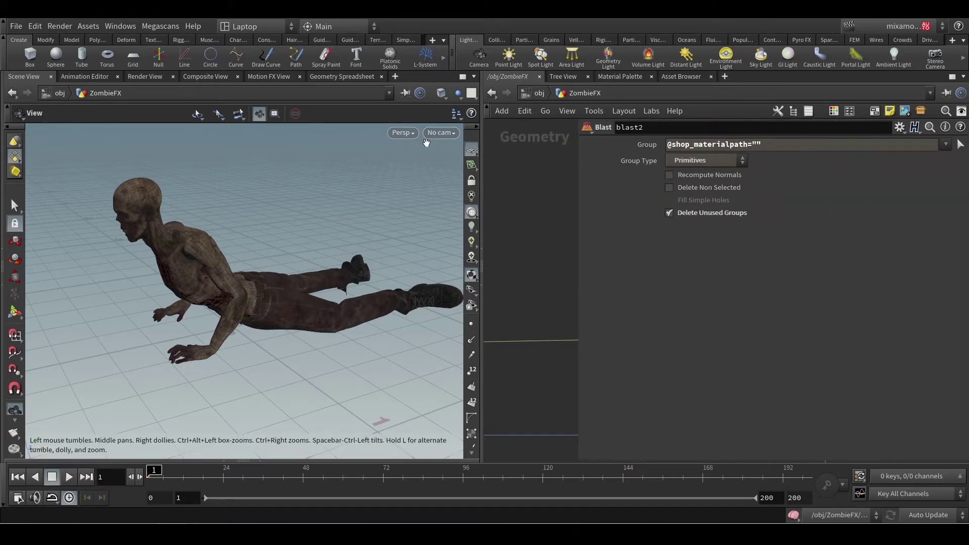
# - Enable the viewport group list for selection and list the geometry by the shop_materialpath attribute
pyautogui.press('s')
pyautogui.click(235, 114)
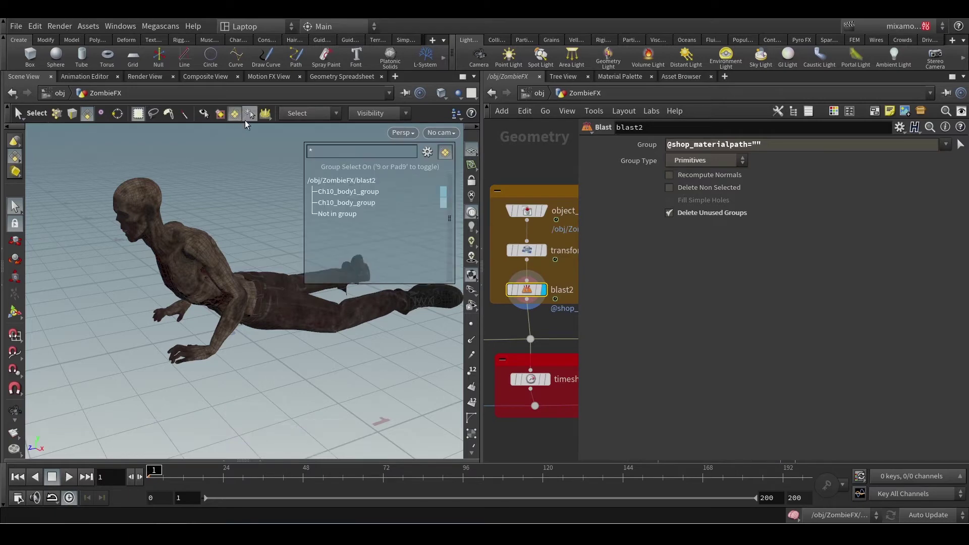
pyautogui.click(427, 152)
pyautogui.moveTo(464, 378)
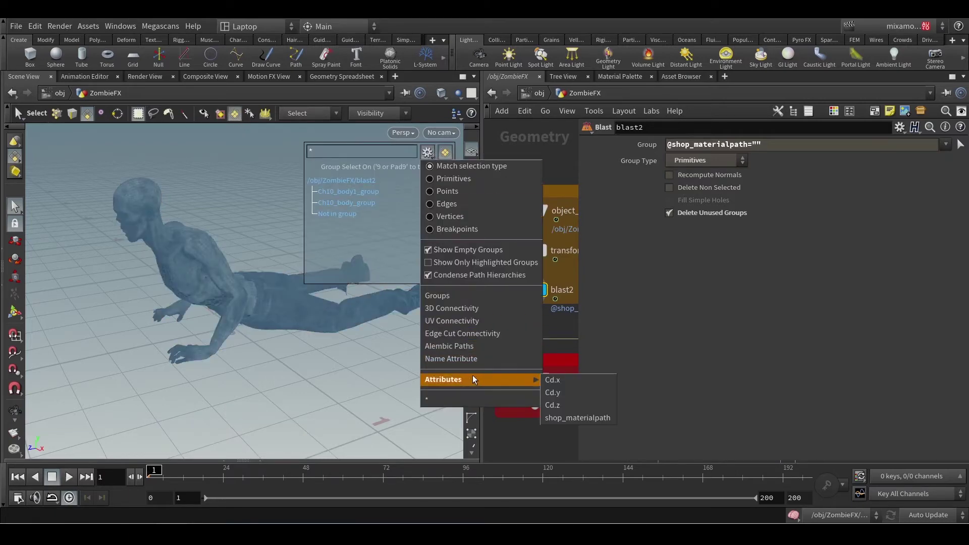
pyautogui.click(562, 407)
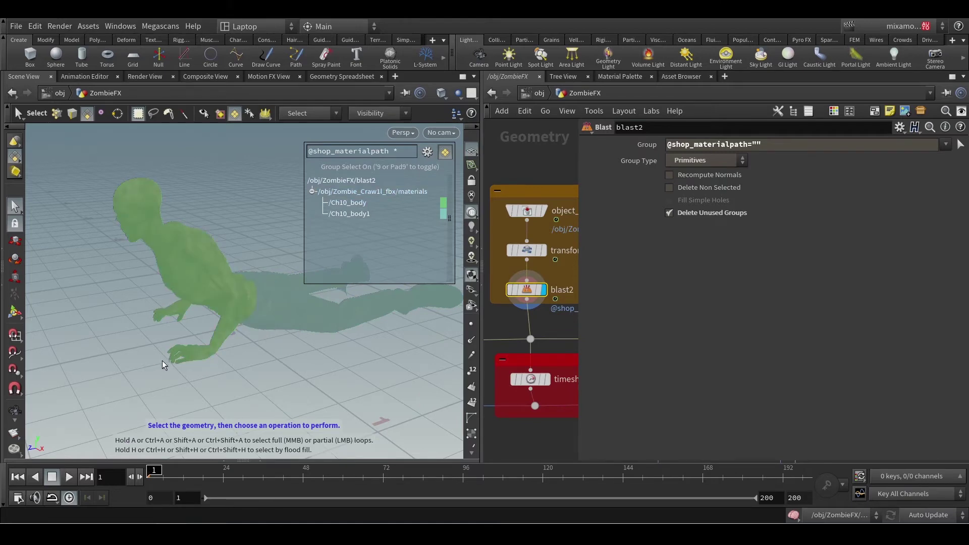
# - Display transform2 to check the primitives with an empty material path, and return the display to blast2
pyautogui.click(541, 250)
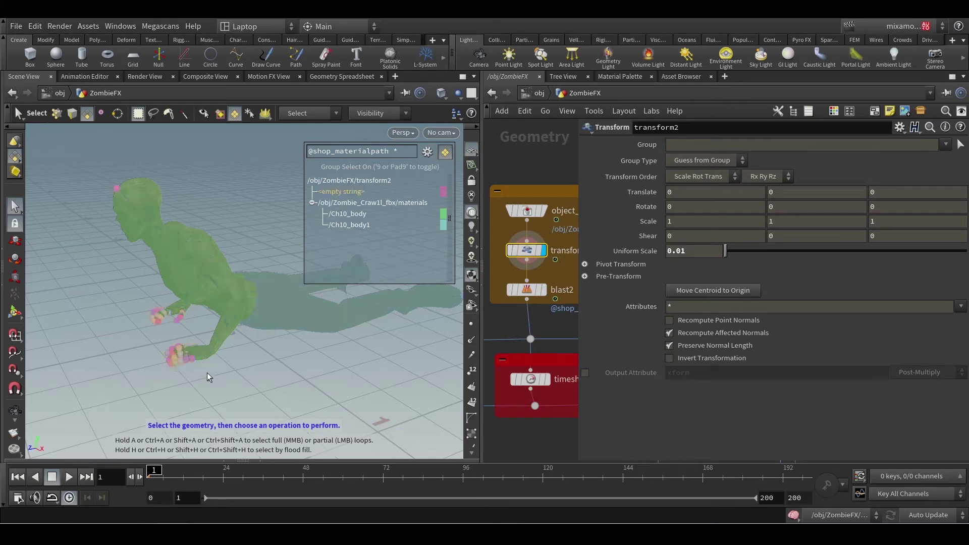
pyautogui.click(186, 358)
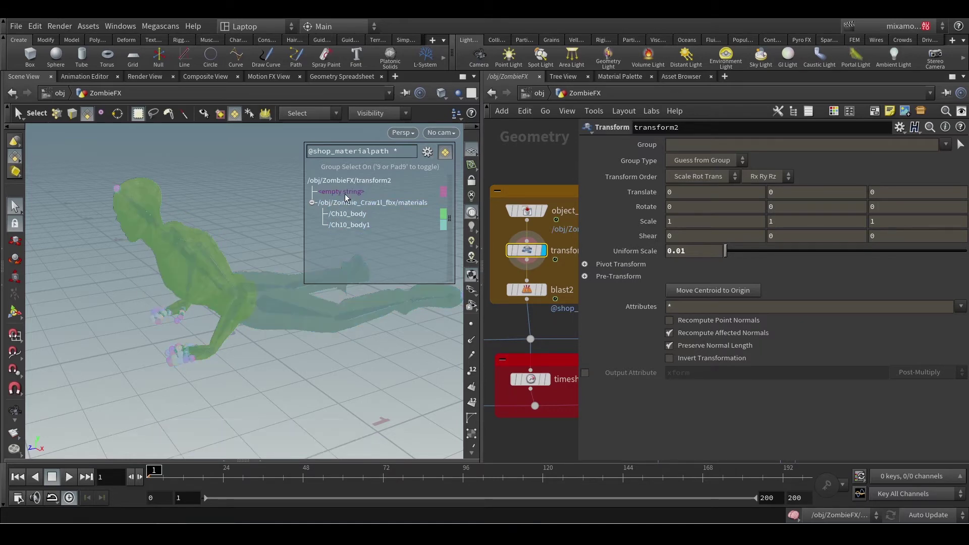
pyautogui.click(543, 289)
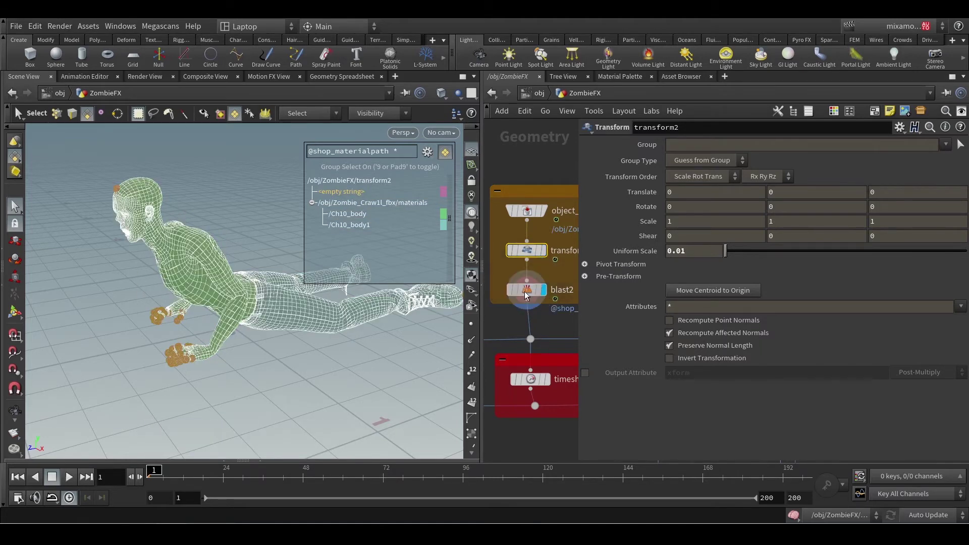
pyautogui.click(526, 289)
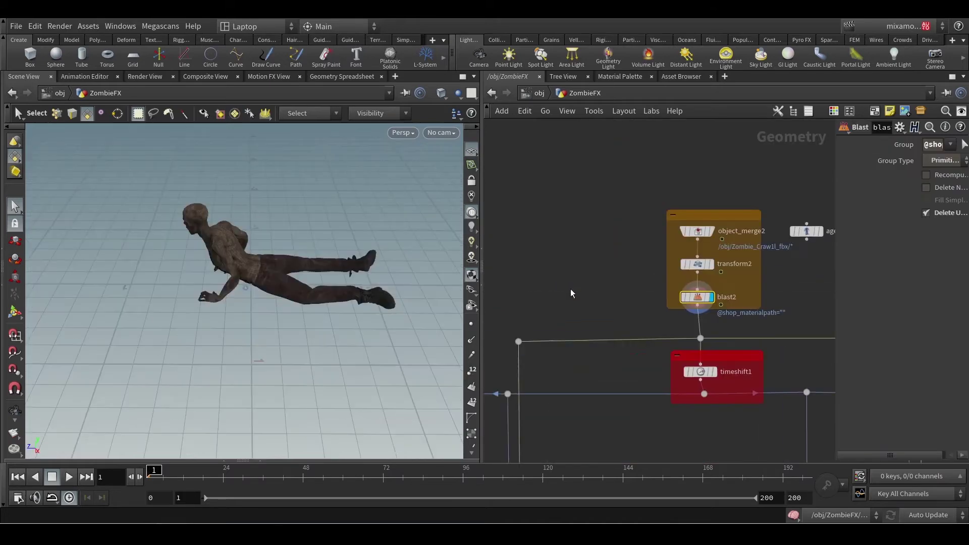
# - Add a Grain Source node wired to blast2's output and position it beside the import chain
pyautogui.moveTo(570, 289); pyautogui.dragTo(647, 313, button='middle')
pyautogui.scroll(3, 680, 308)
pyautogui.scroll(-2, 648, 313)
pyautogui.click(774, 329)
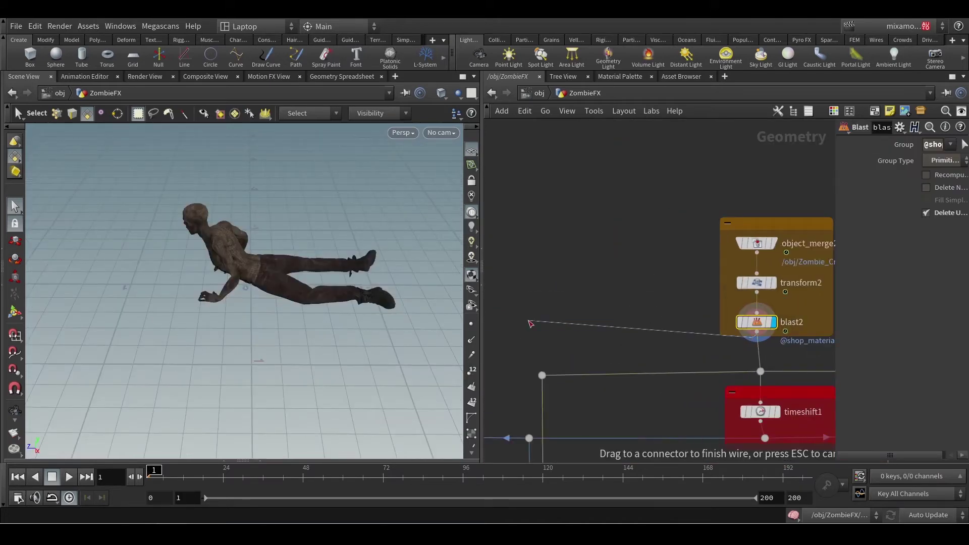
pyautogui.press('Tab')
pyautogui.write('grain')
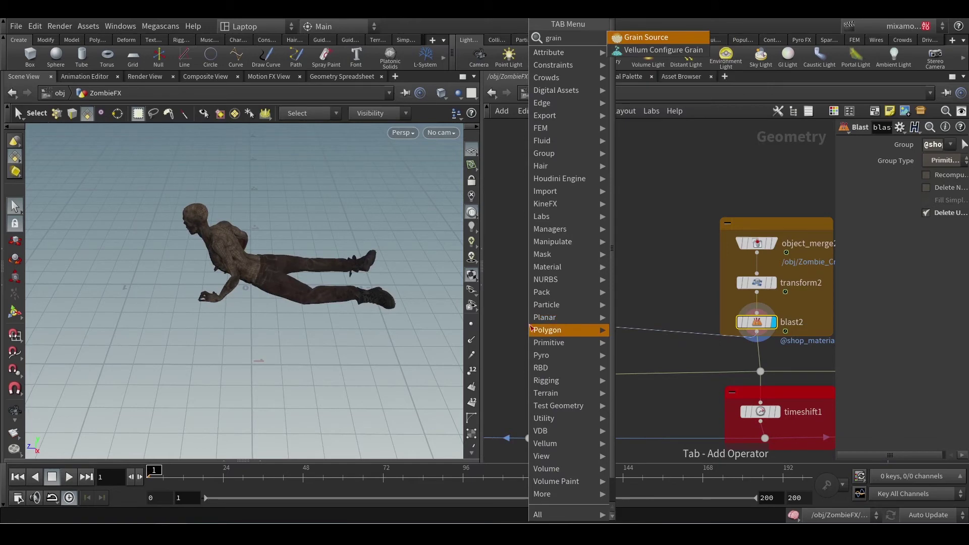
pyautogui.press('Escape')
pyautogui.click(528, 325)
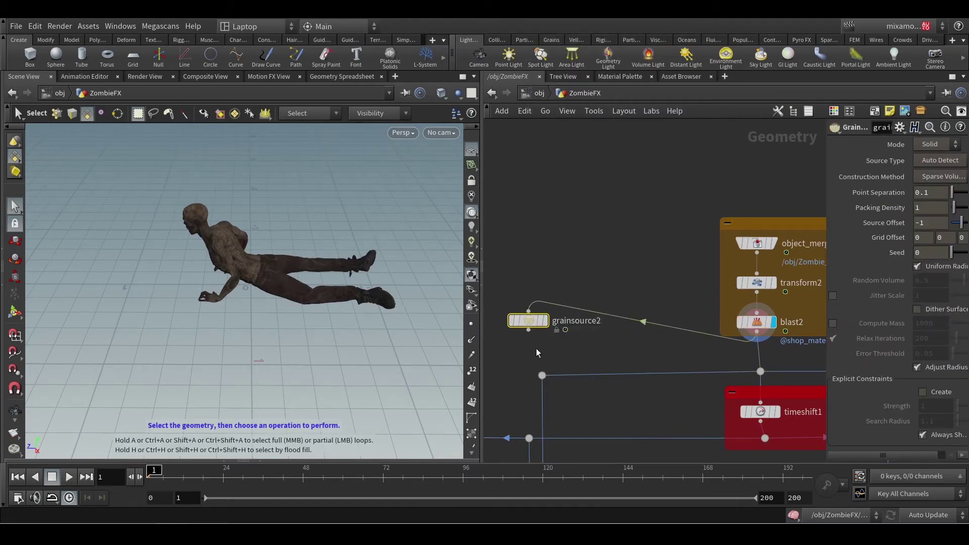
pyautogui.scroll(3, 536, 348)
pyautogui.moveTo(609, 344)
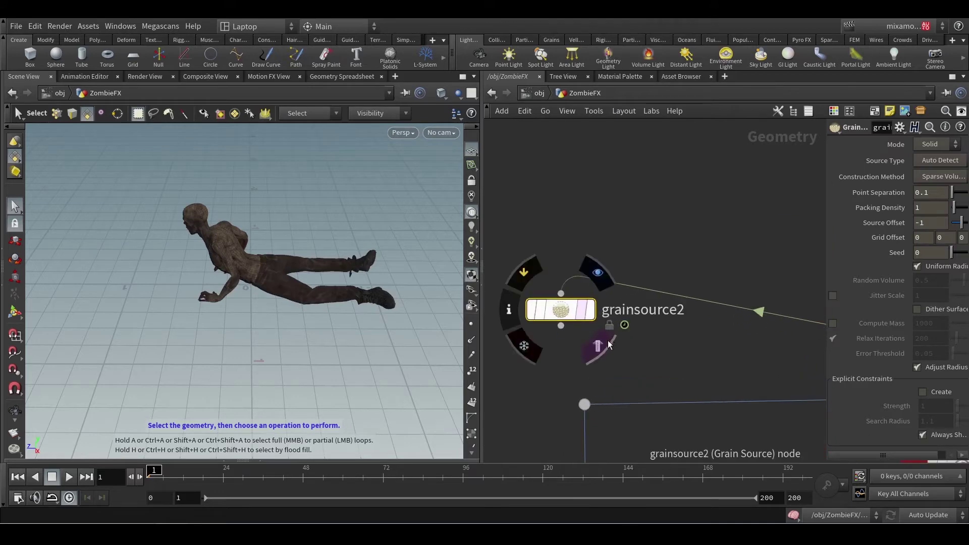
pyautogui.moveTo(559, 312); pyautogui.dragTo(582, 329)
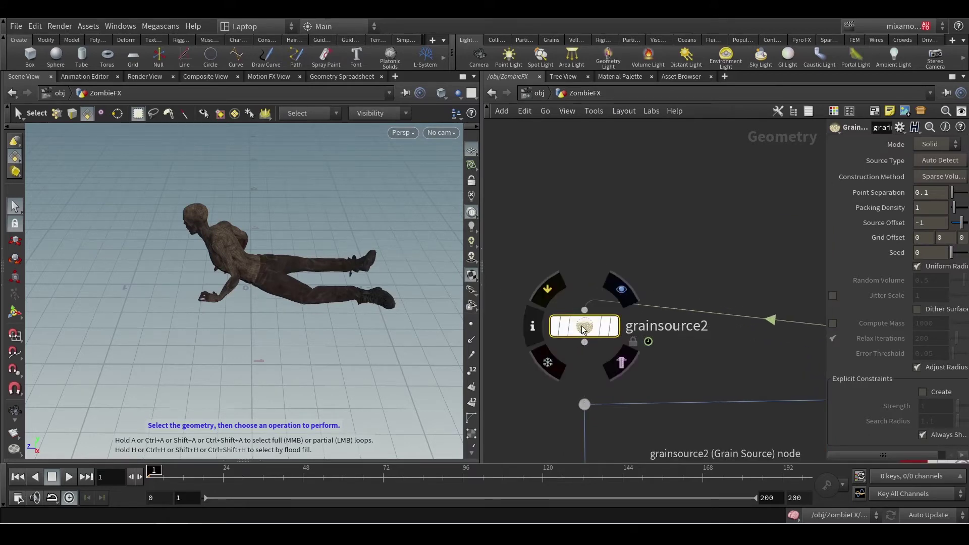
pyautogui.middleClick(582, 329)
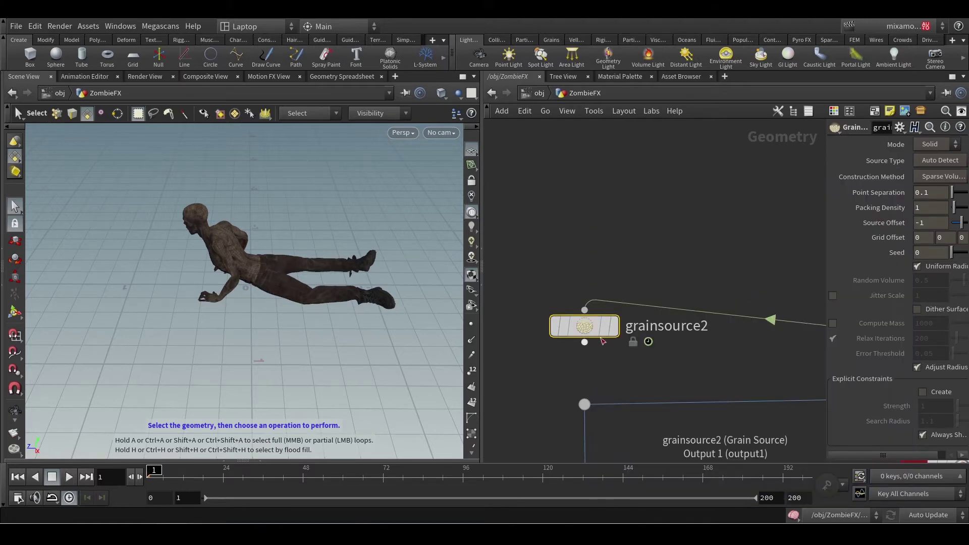
# - Display grainsource2, append a Sprite node to it, and display the sprites on the generated grain points
pyautogui.click(613, 326)
pyautogui.moveTo(579, 330); pyautogui.dragTo(581, 288)
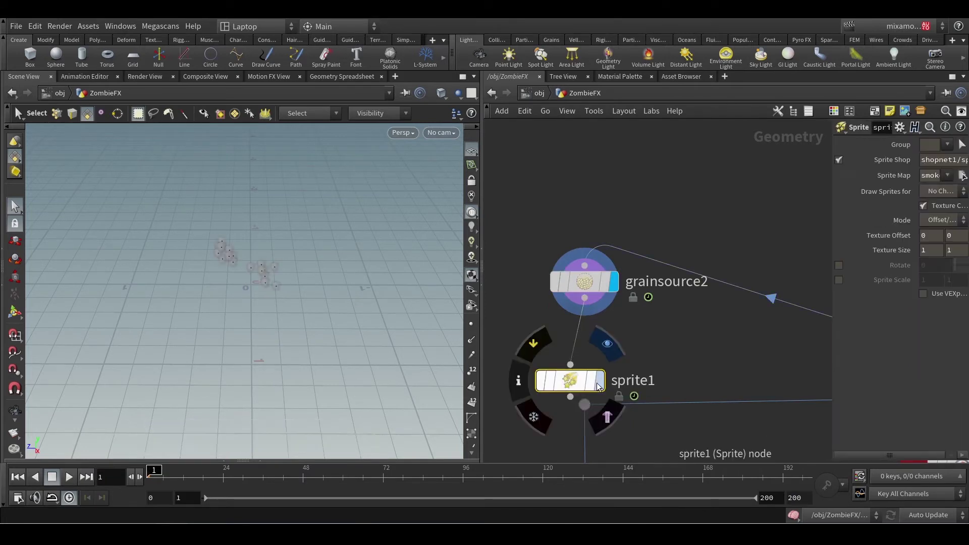
pyautogui.moveTo(575, 383); pyautogui.dragTo(541, 349)
pyautogui.scroll(3, 238, 249)
pyautogui.keyDown('alt'); pyautogui.moveTo(239, 249); pyautogui.dragTo(193, 268, button='right'); pyautogui.keyUp('alt')
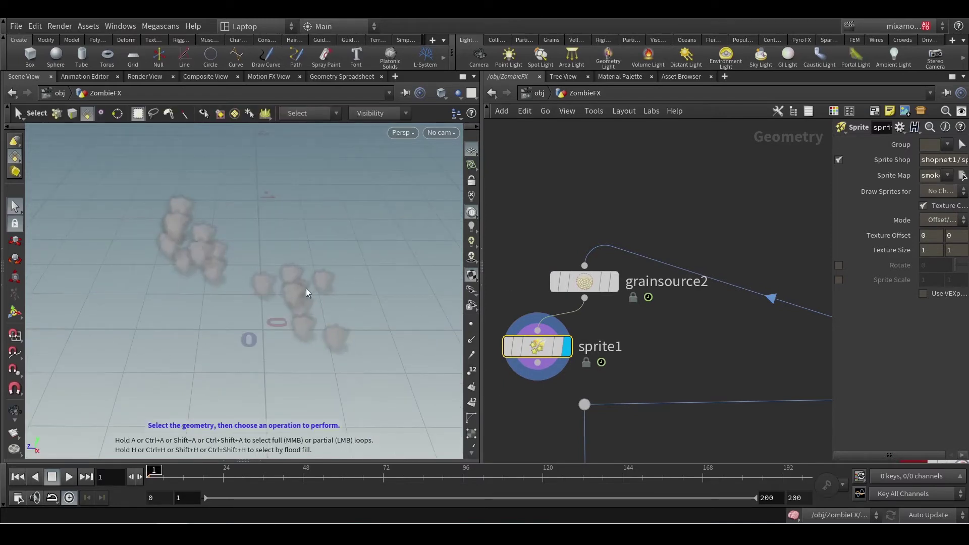
pyautogui.scroll(3, 326, 335)
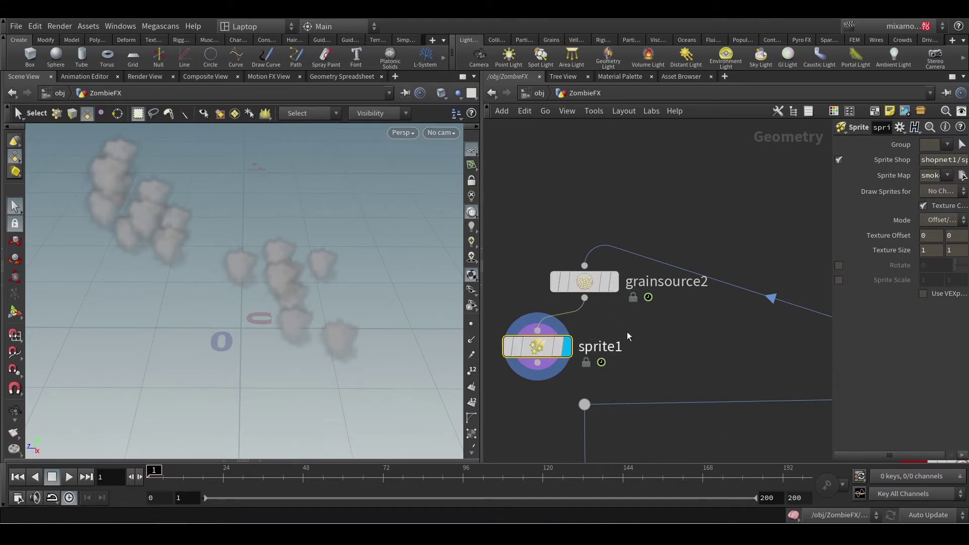
# - Open the image chooser for sprite1's Sprite Map and go to the $HFS/houdini/pic/ folder
pyautogui.moveTo(833, 217); pyautogui.dragTo(670, 214)
pyautogui.click(959, 175)
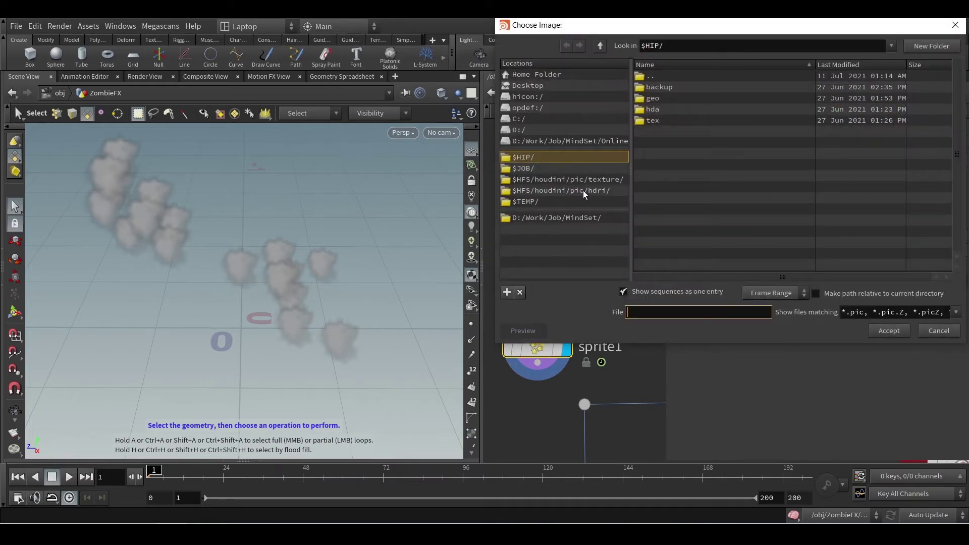
pyautogui.click(518, 180)
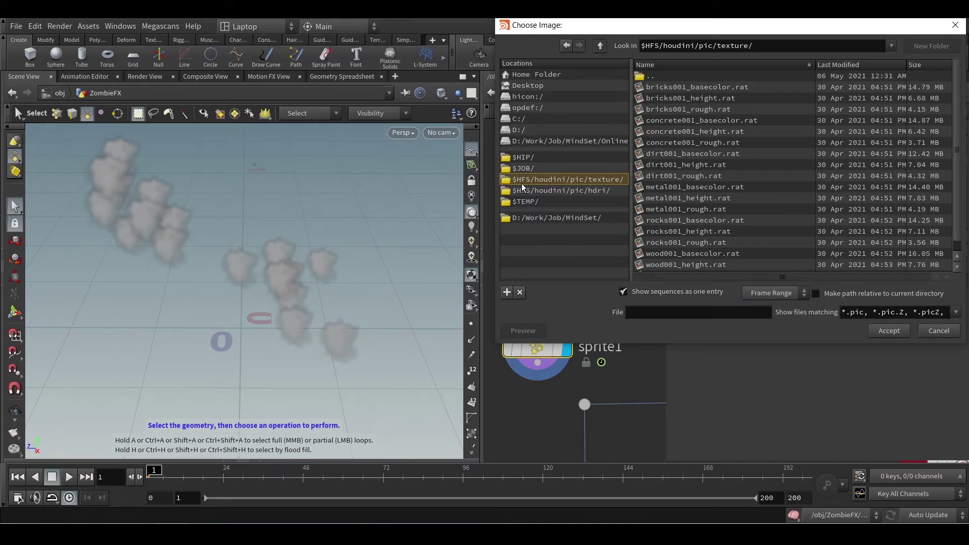
pyautogui.doubleClick(661, 77)
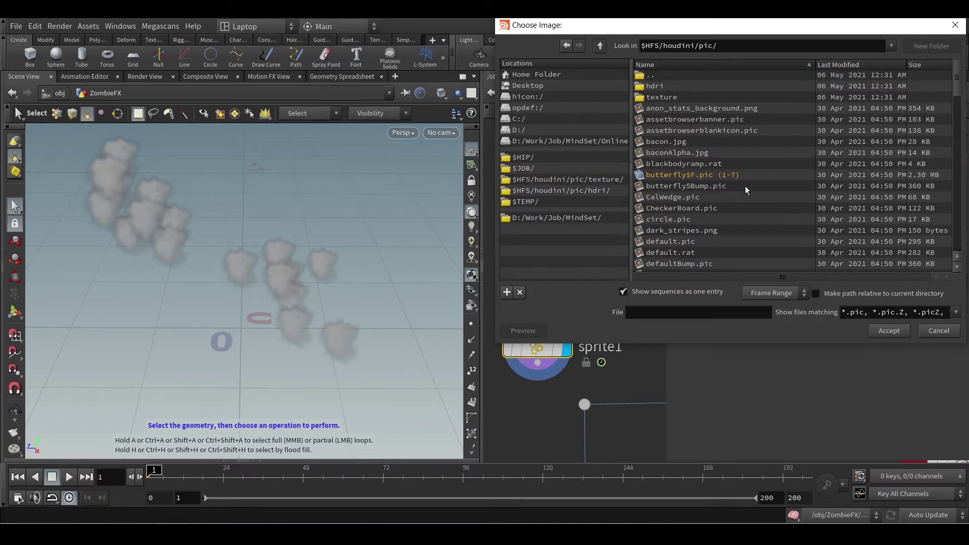
# - Choose sphere_matte.pic from the folder as sprite1's Sprite Map
pyautogui.scroll(-10, 746, 189)
pyautogui.click(705, 192)
pyautogui.scroll(2, 705, 193)
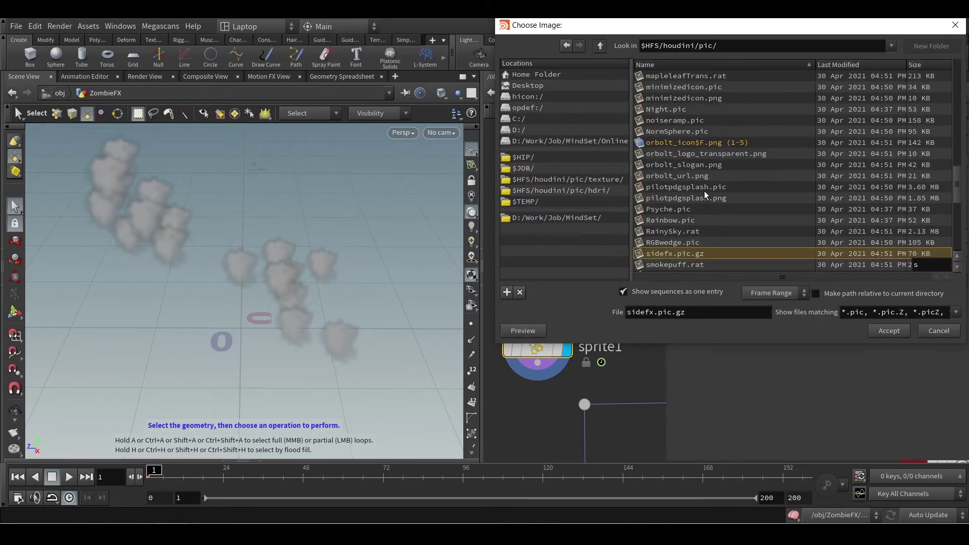
pyautogui.scroll(-2, 733, 217)
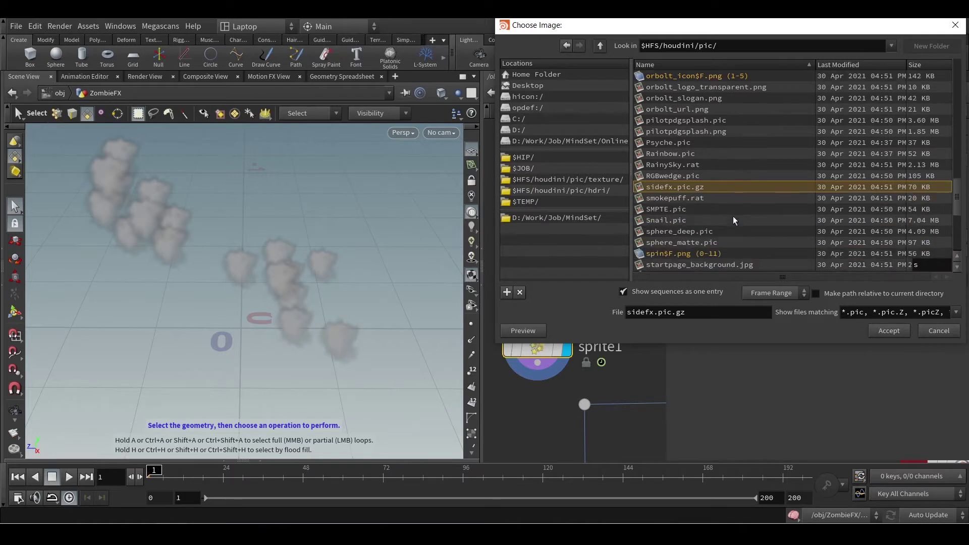
pyautogui.click(699, 243)
pyautogui.click(683, 233)
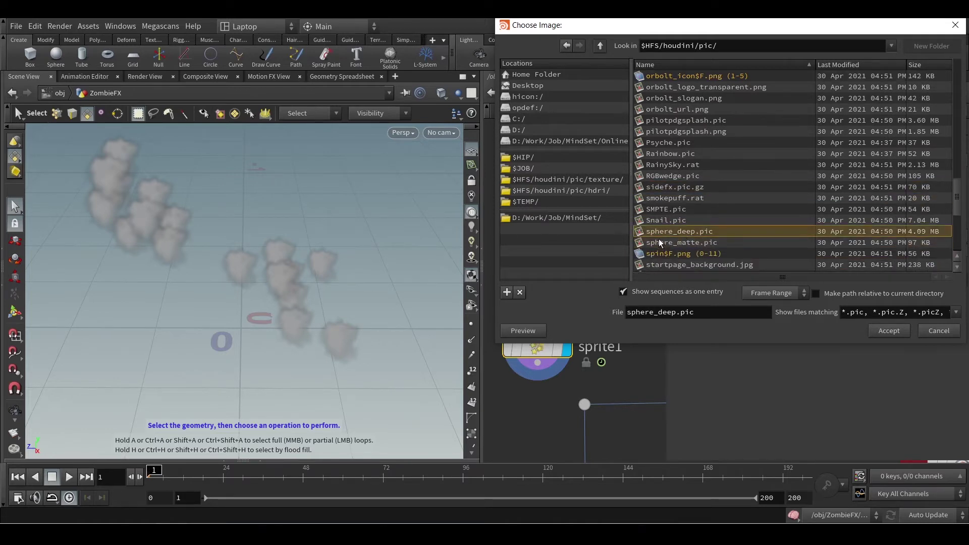
pyautogui.click(662, 244)
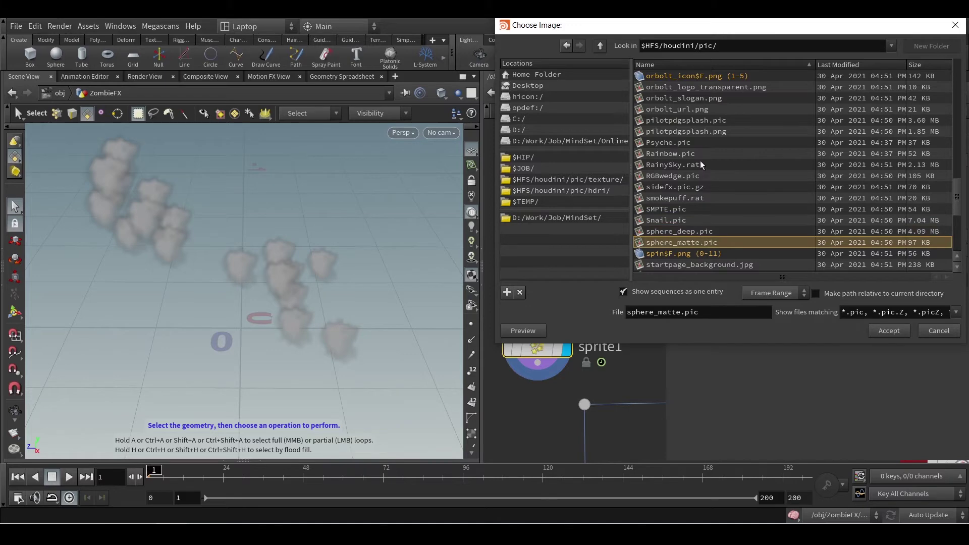
pyautogui.press('Up')
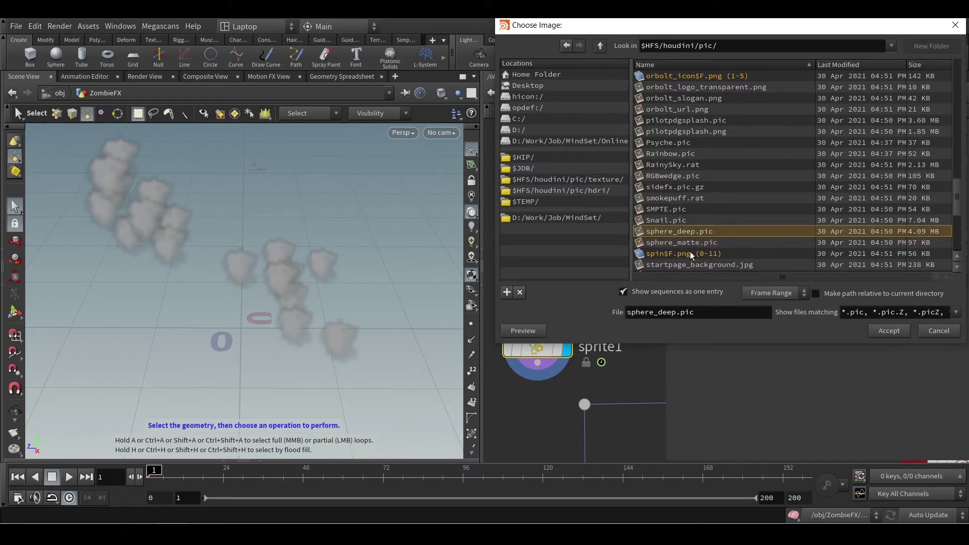
pyautogui.click(692, 244)
pyautogui.click(889, 331)
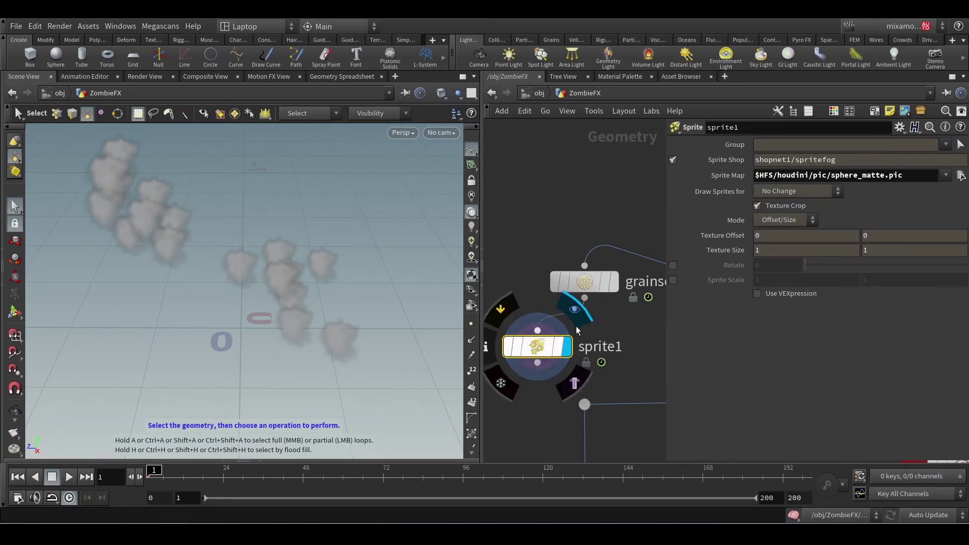
# - Switch sprite1's Sprite Shop off and on again to refresh the sprites in the viewport
pyautogui.click(671, 161)
pyautogui.click(671, 161)
pyautogui.keyDown('alt'); pyautogui.moveTo(191, 211); pyautogui.dragTo(288, 247); pyautogui.keyUp('alt')
pyautogui.keyDown('alt'); pyautogui.moveTo(288, 247); pyautogui.dragTo(303, 264, button='right'); pyautogui.keyUp('alt')
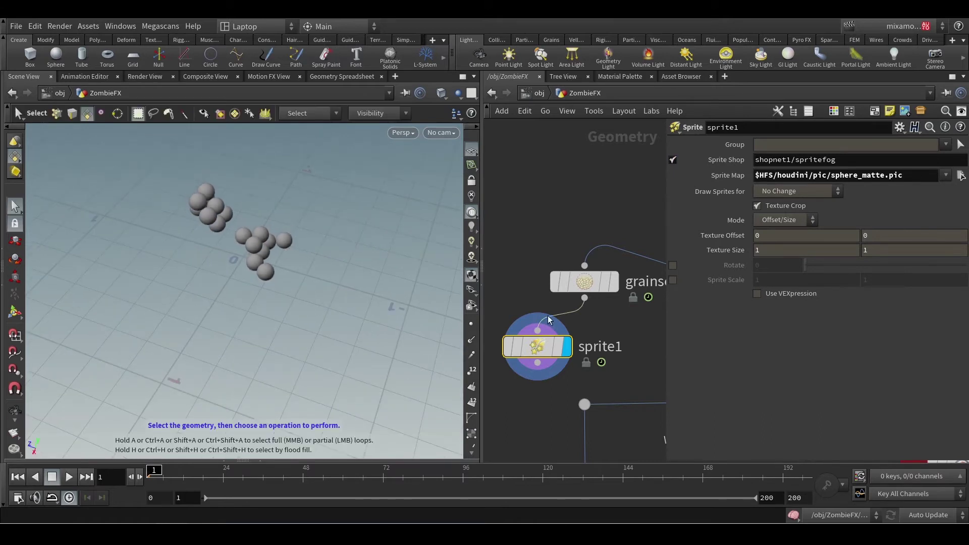
# - Try Point Separation values of 0.4 and 0.2 on grainsource2, and settle on 0.07
pyautogui.moveTo(550, 346)
pyautogui.click(584, 282)
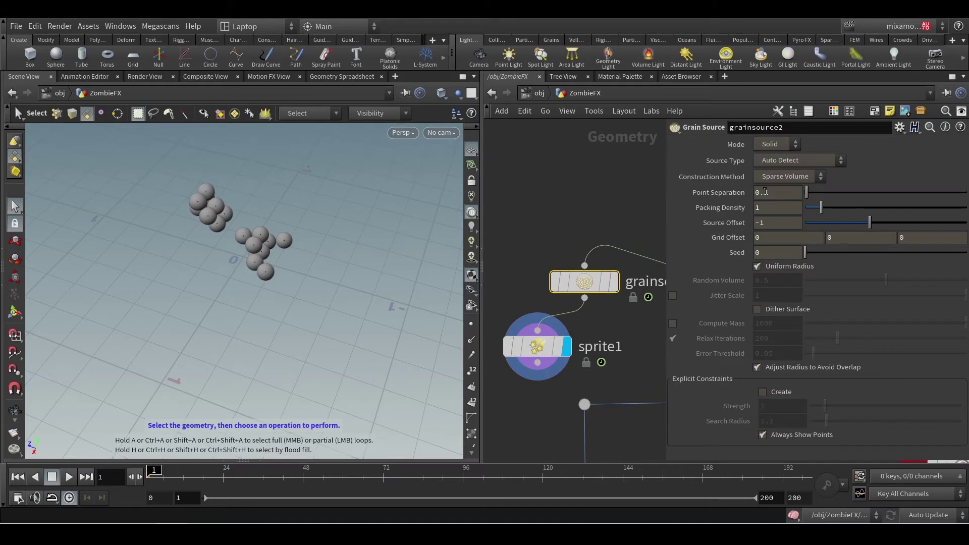
pyautogui.click(765, 192)
pyautogui.press('BackSpace')
pyautogui.write('4')
pyautogui.press('Return')
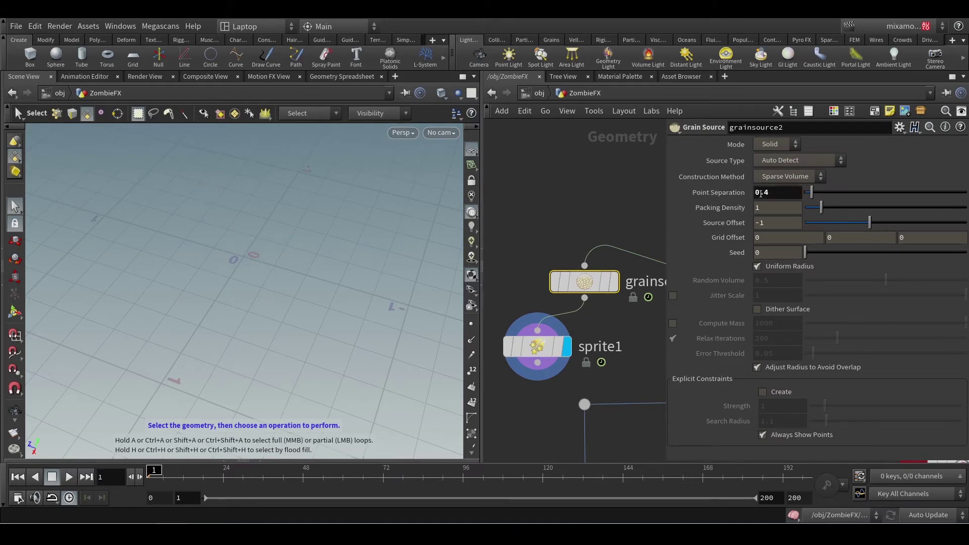
pyautogui.write('2')
pyautogui.press('Return')
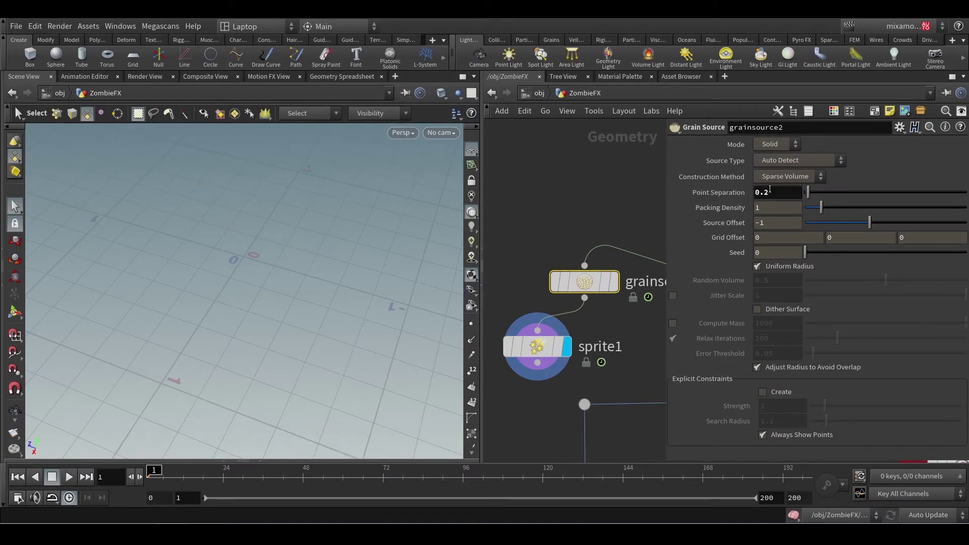
pyautogui.write('07')
pyautogui.press('Return')
# - View the denser sphere sprites from the side and inspect sprite1's node information
pyautogui.press('Escape')
pyautogui.moveTo(214, 260); pyautogui.dragTo(257, 241)
pyautogui.moveTo(257, 241); pyautogui.dragTo(260, 276, button='middle')
pyautogui.middleClick(550, 351)
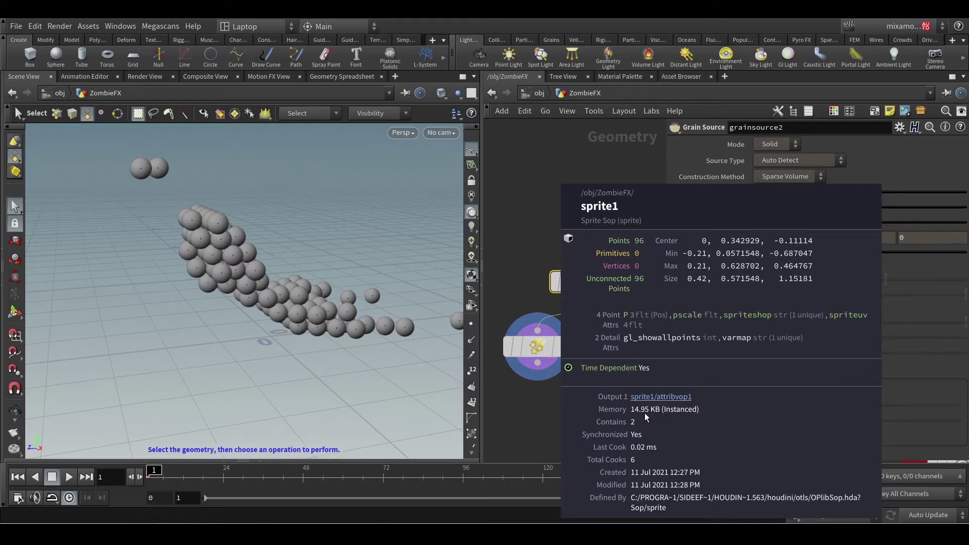
pyautogui.press('Escape')
# - Examine a single sphere sprite up close, and return to a view of the whole sprite cloud
pyautogui.scroll(10, 217, 237)
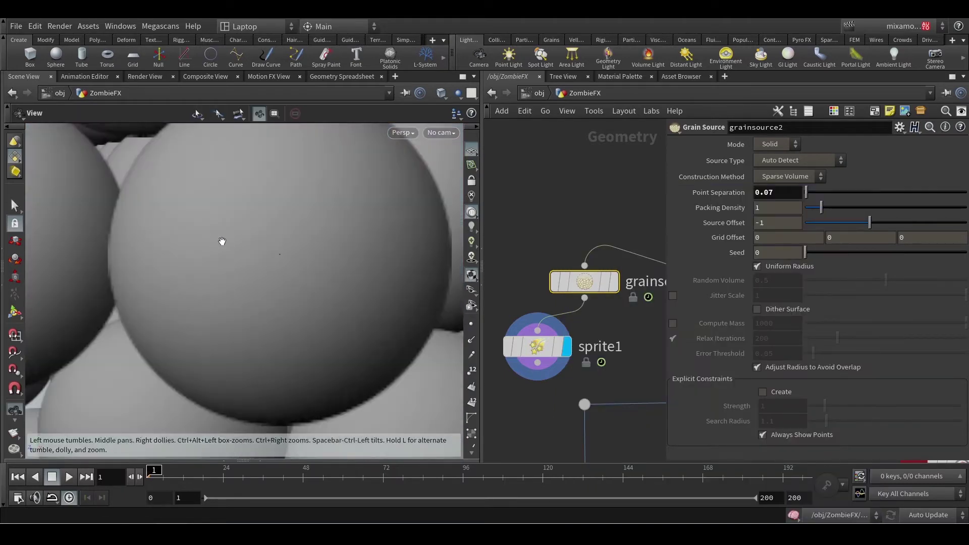
pyautogui.scroll(-3, 220, 246)
pyautogui.scroll(5, 142, 245)
pyautogui.press('s')
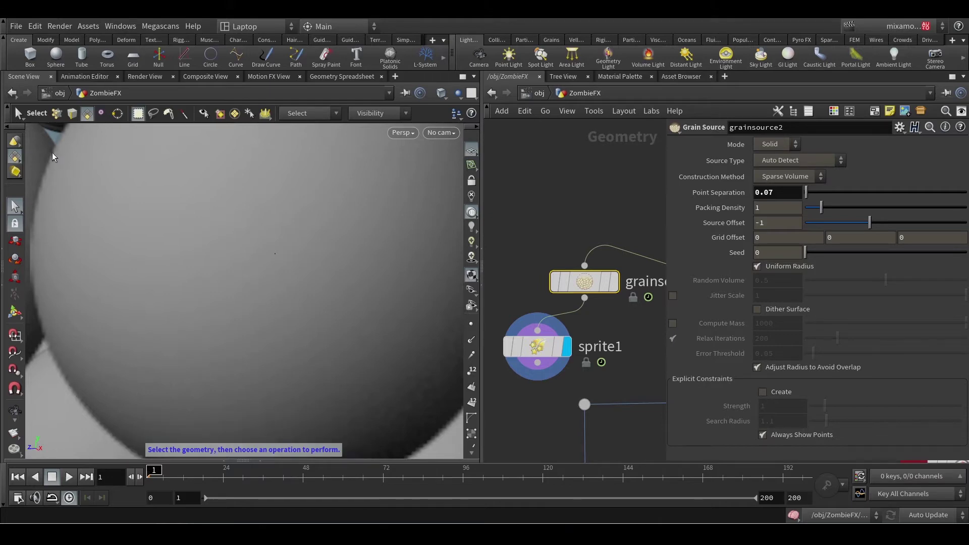
pyautogui.press('Escape')
pyautogui.scroll(-10, 182, 315)
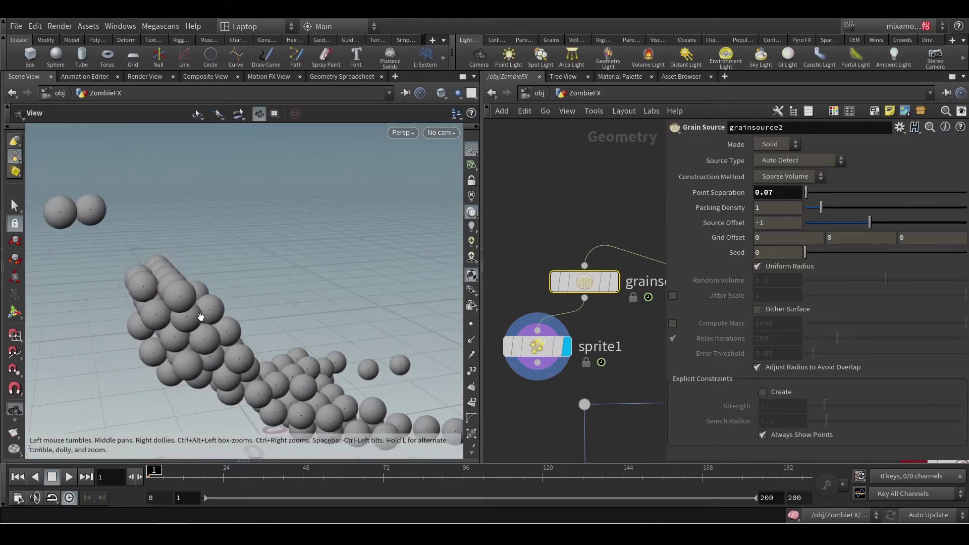
pyautogui.keyDown('alt'); pyautogui.moveTo(212, 317); pyautogui.dragTo(206, 320); pyautogui.keyUp('alt')
# - Move sprite1 aside and display grainsource2's points with point numbers turned on
pyautogui.moveTo(626, 357); pyautogui.dragTo(643, 355, button='middle')
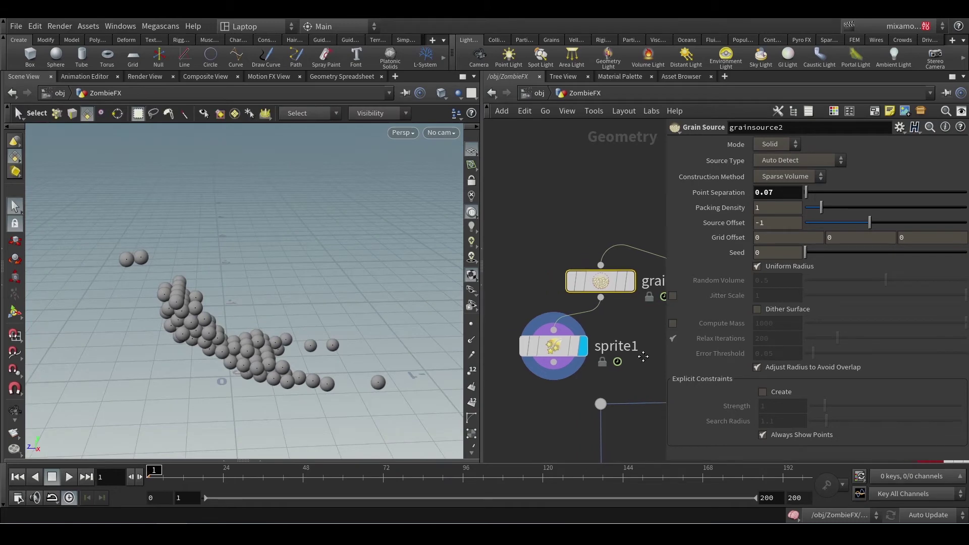
pyautogui.moveTo(552, 351); pyautogui.dragTo(496, 343)
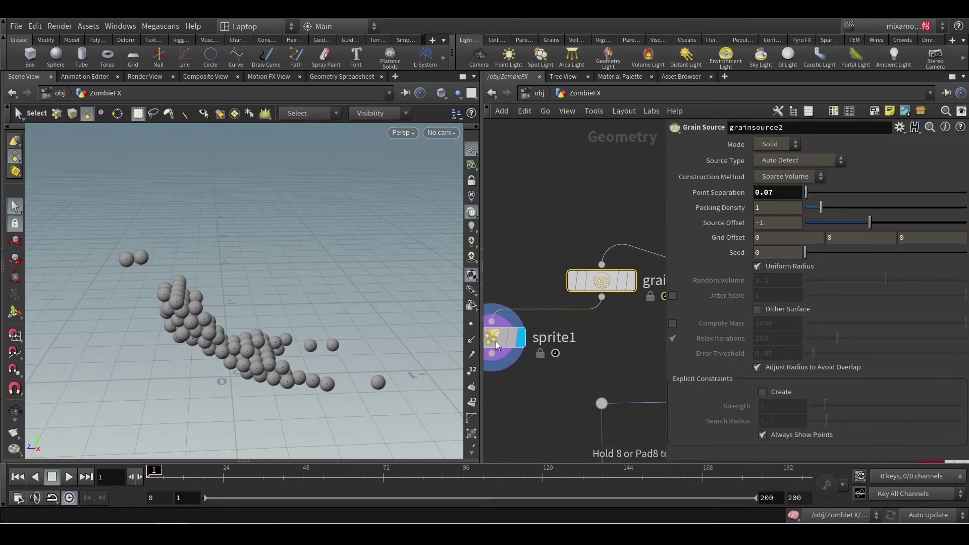
pyautogui.scroll(-4, 555, 348)
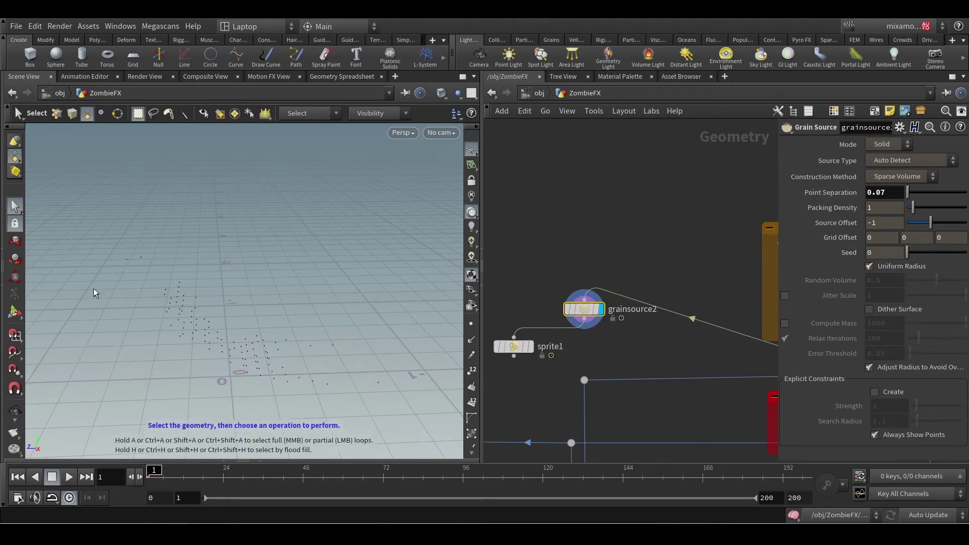
pyautogui.click(471, 370)
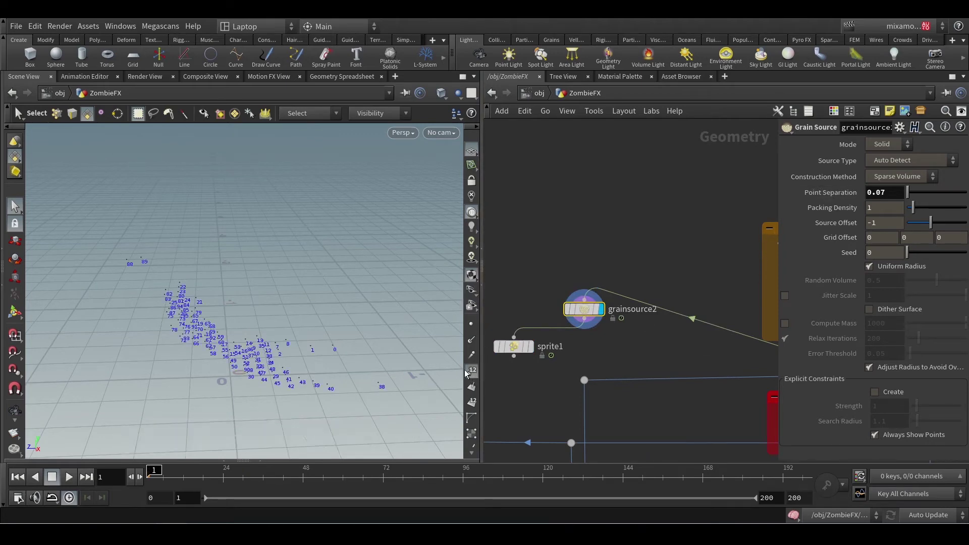
# - Examine the numbered grain points and play the first frames to check whether their numbering stays consistent
pyautogui.scroll(2, 184, 328)
pyautogui.scroll(-2, 185, 328)
pyautogui.keyDown('alt'); pyautogui.moveTo(184, 328); pyautogui.dragTo(204, 349); pyautogui.keyUp('alt')
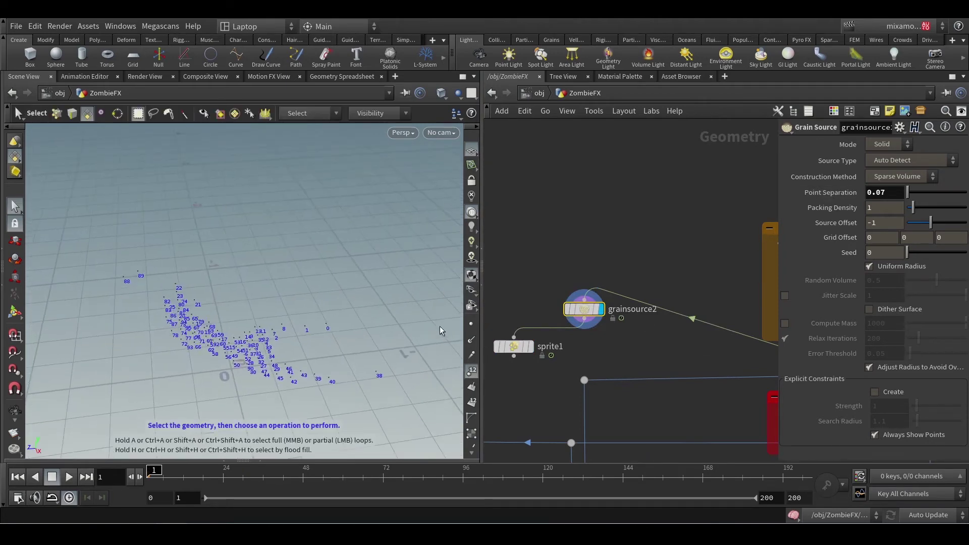
pyautogui.press('Escape')
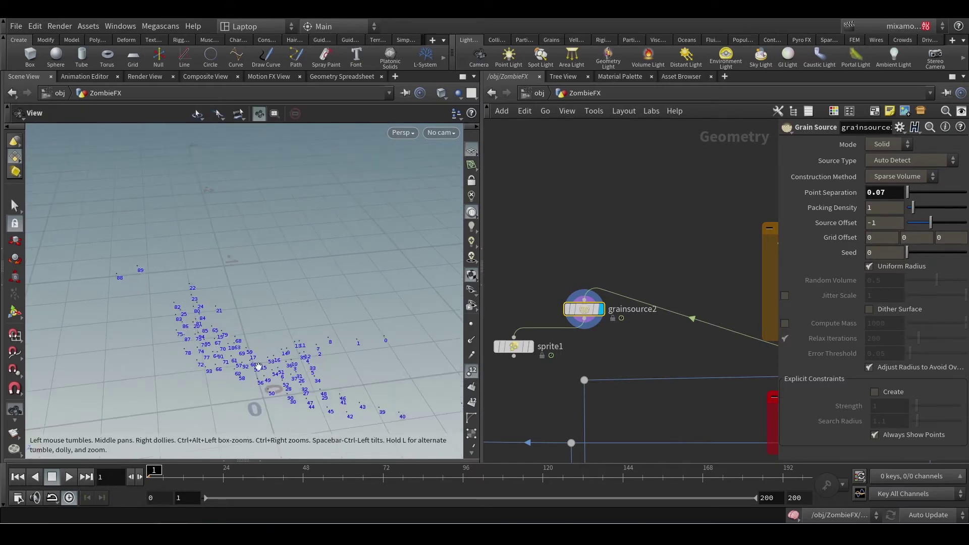
pyautogui.moveTo(259, 366); pyautogui.dragTo(343, 376)
pyautogui.scroll(-1, 342, 376)
pyautogui.keyDown('alt'); pyautogui.moveTo(272, 397); pyautogui.dragTo(246, 361); pyautogui.keyUp('alt')
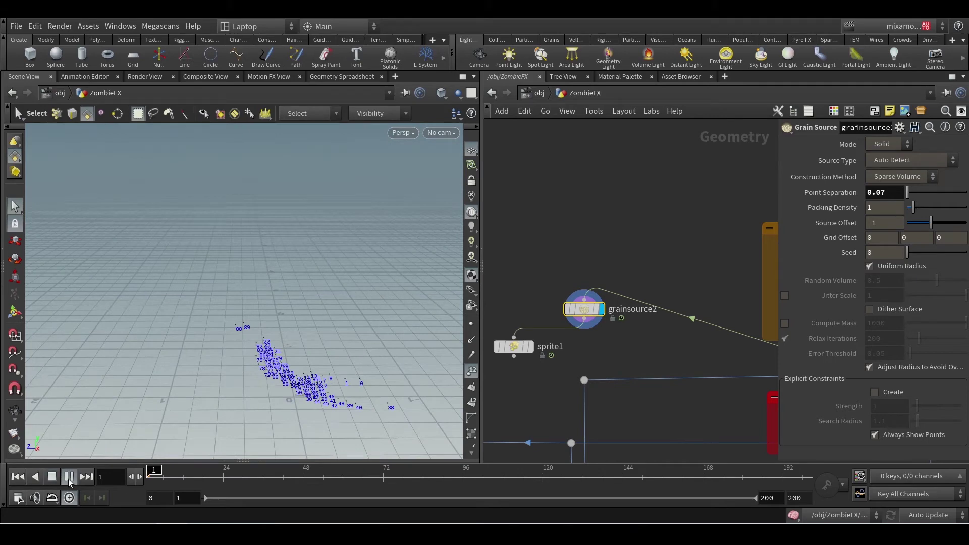
pyautogui.click(67, 478)
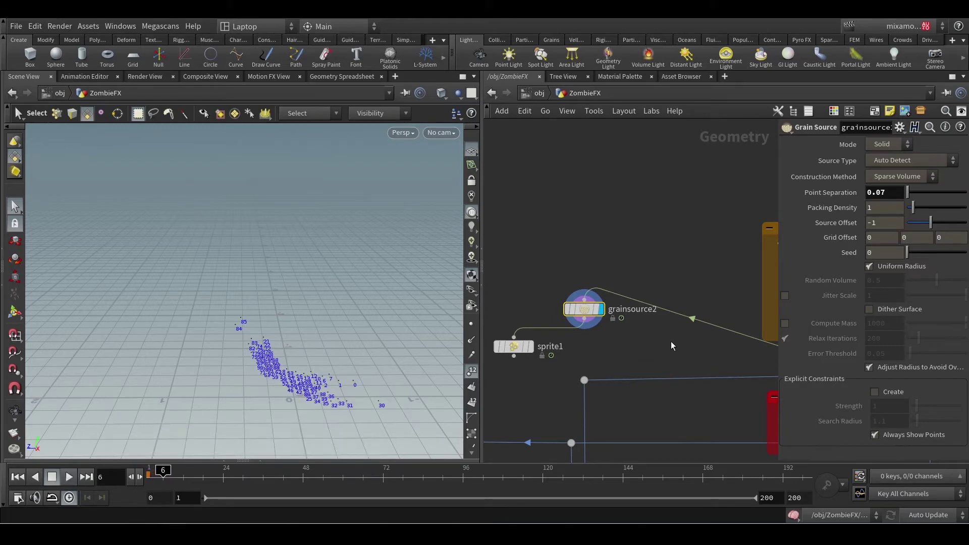
# - Select and display blast2, and turn off the point numbers on the zombie mesh
pyautogui.moveTo(692, 335); pyautogui.dragTo(609, 352, button='middle')
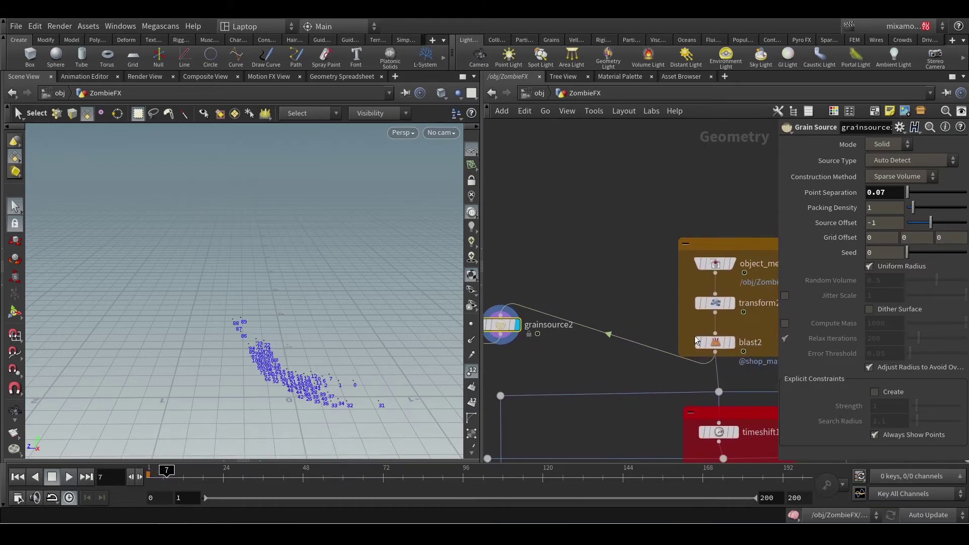
pyautogui.click(731, 343)
pyautogui.click(715, 343)
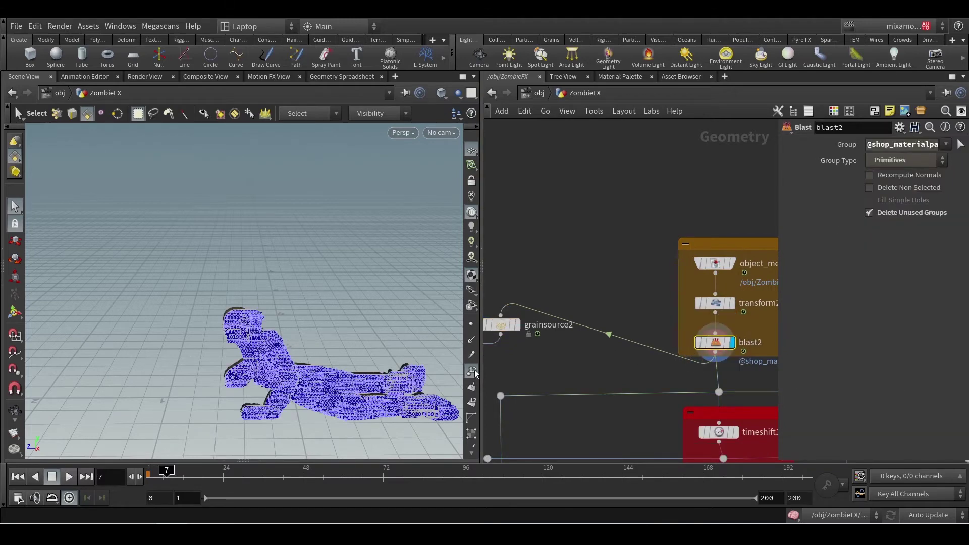
pyautogui.click(474, 372)
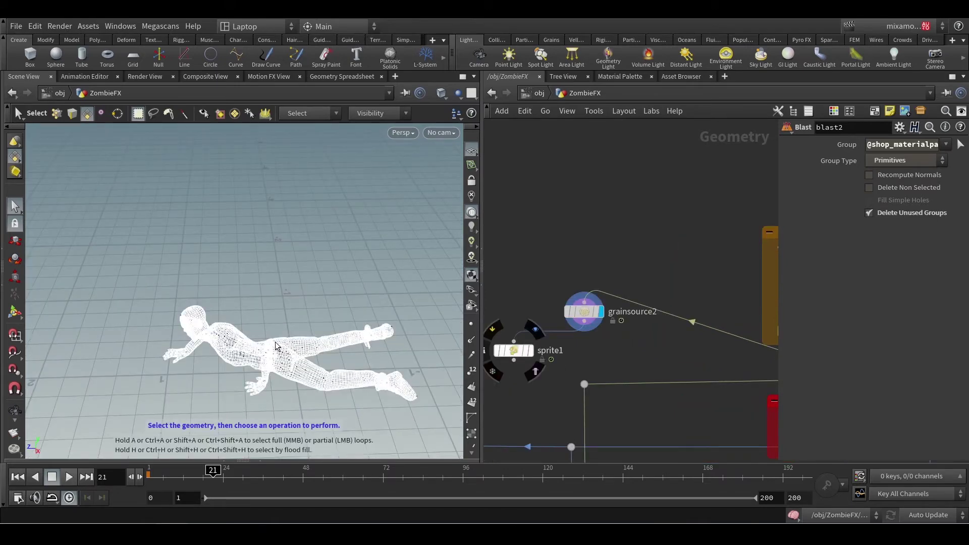
# - Turn the point numbers back on for grainsource2's grains and examine them inside the zombie wireframe
pyautogui.keyDown('alt'); pyautogui.moveTo(241, 357); pyautogui.dragTo(182, 314, button='right'); pyautogui.keyUp('alt')
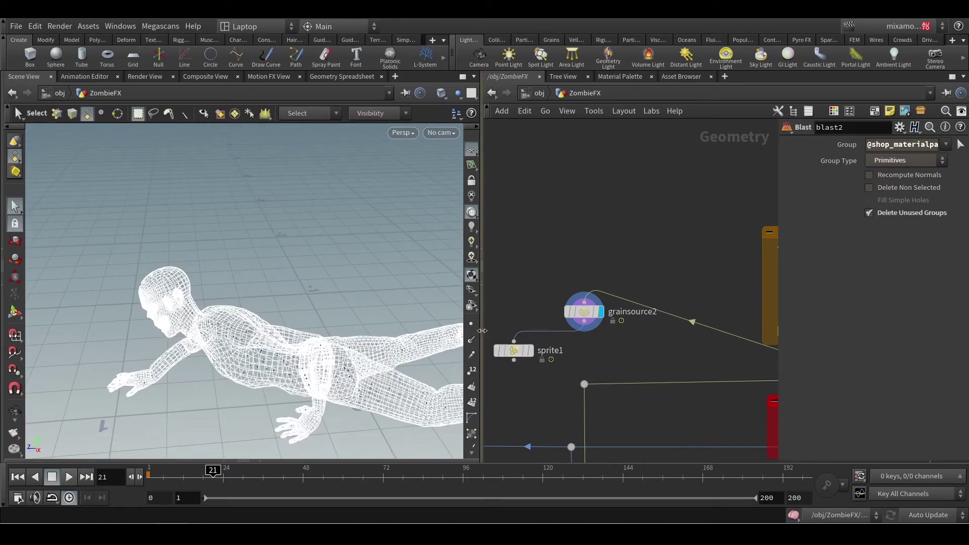
pyautogui.click(471, 372)
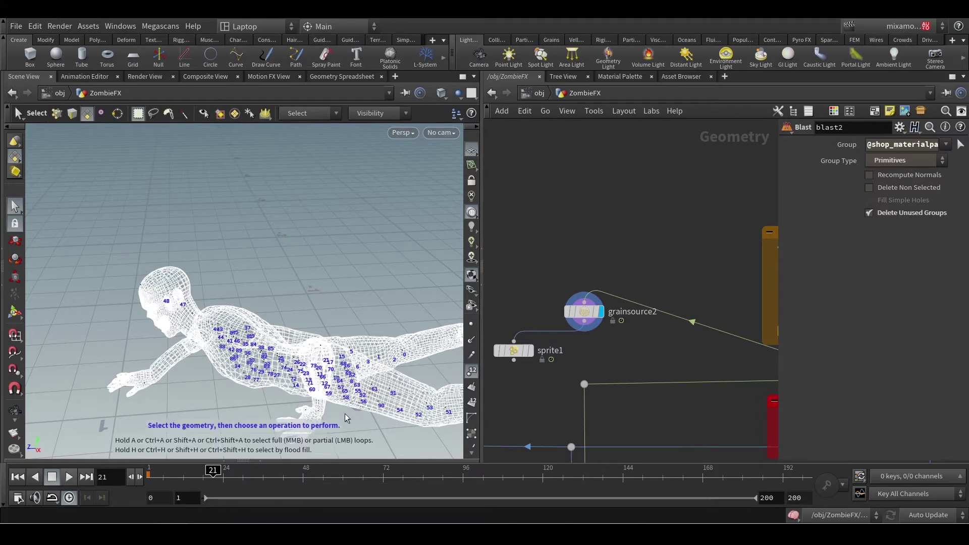
pyautogui.scroll(-2, 343, 398)
pyautogui.keyDown('alt'); pyautogui.moveTo(345, 393); pyautogui.dragTo(287, 348, button='middle'); pyautogui.keyUp('alt')
pyautogui.press('s')
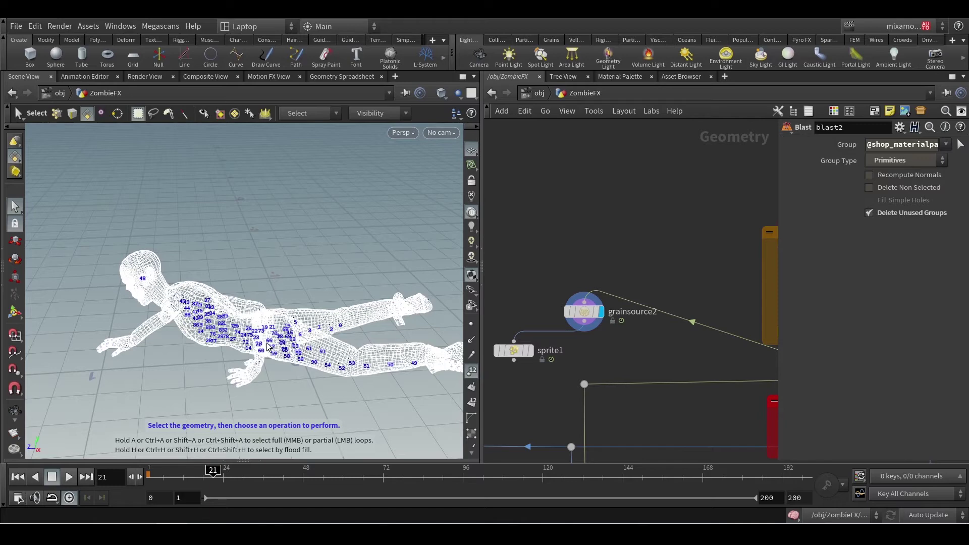
pyautogui.press('Escape')
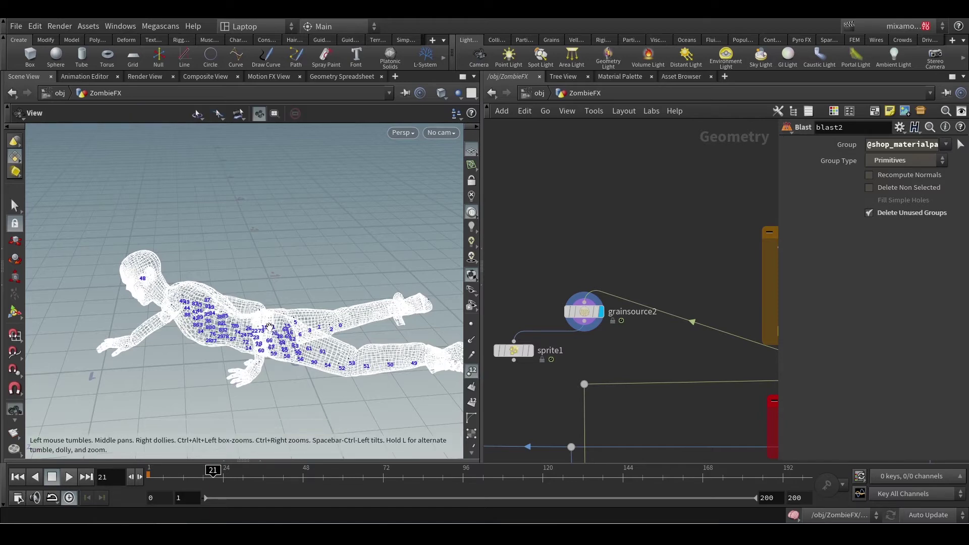
pyautogui.moveTo(270, 326); pyautogui.dragTo(282, 319)
pyautogui.press('s')
# - Play the animation to compare the grain numbering across frames, and return to frame 1
pyautogui.click(71, 478)
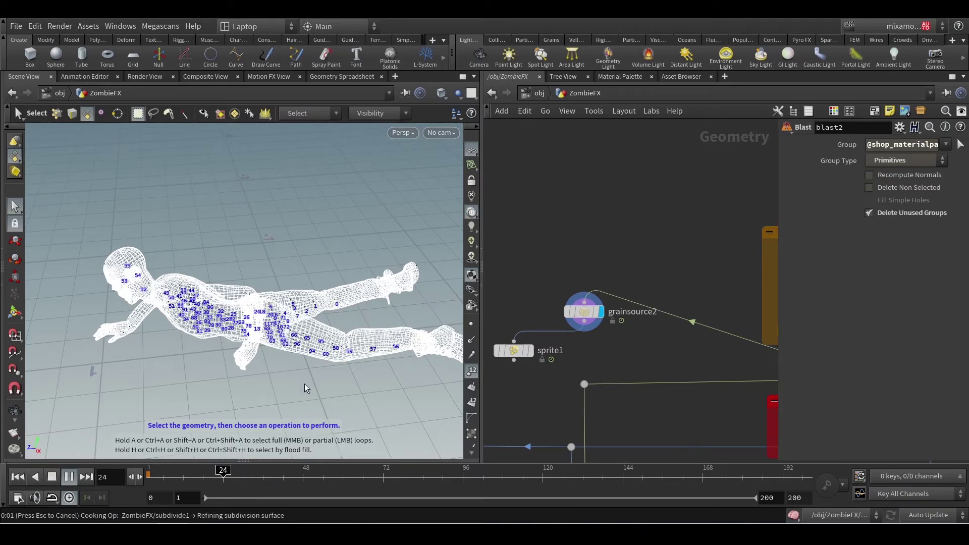
pyautogui.press('Escape')
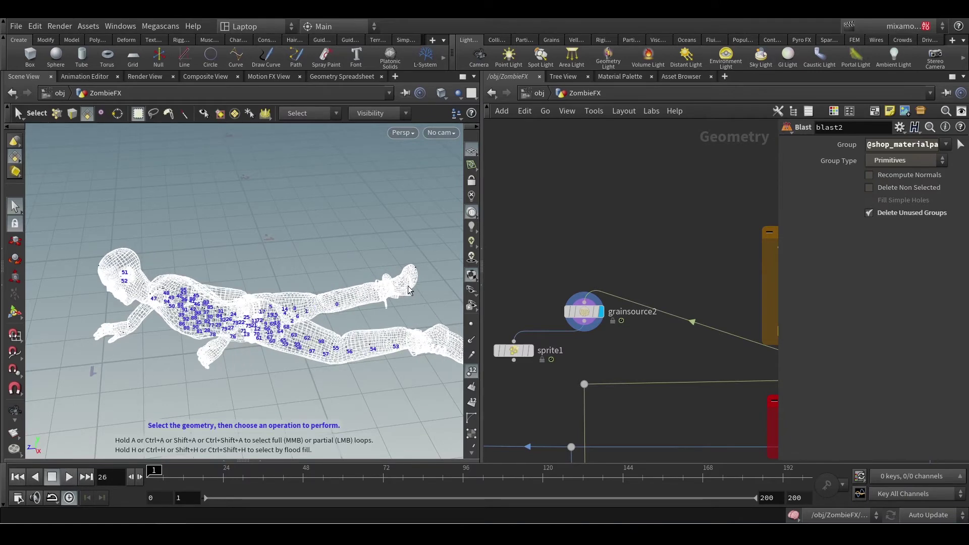
pyautogui.hotkey('ctrl', 'Up')
pyautogui.scroll(-5, 682, 387)
pyautogui.moveTo(682, 386); pyautogui.dragTo(673, 358, button='middle')
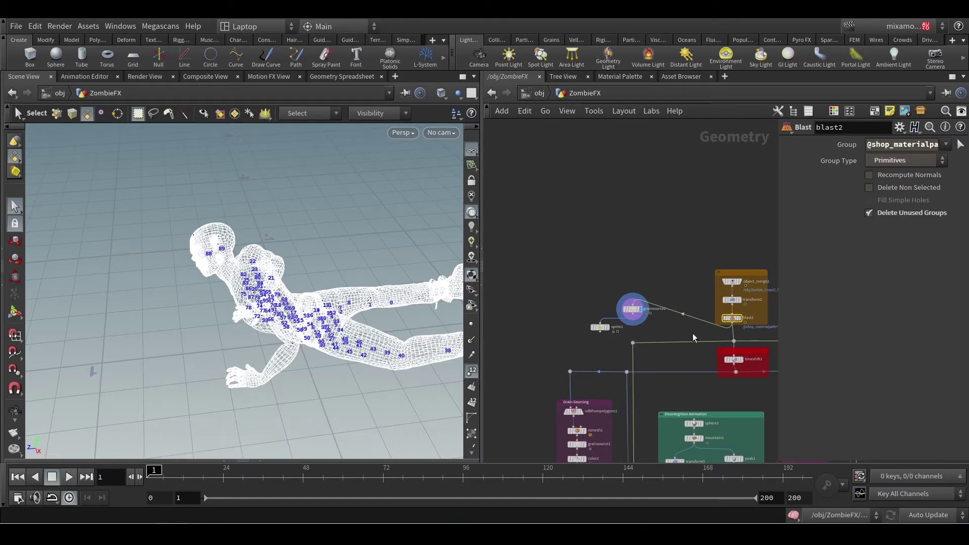
# - Move the grainsource2 node directly above sprite1
pyautogui.scroll(4, 649, 337)
pyautogui.scroll(-3, 651, 328)
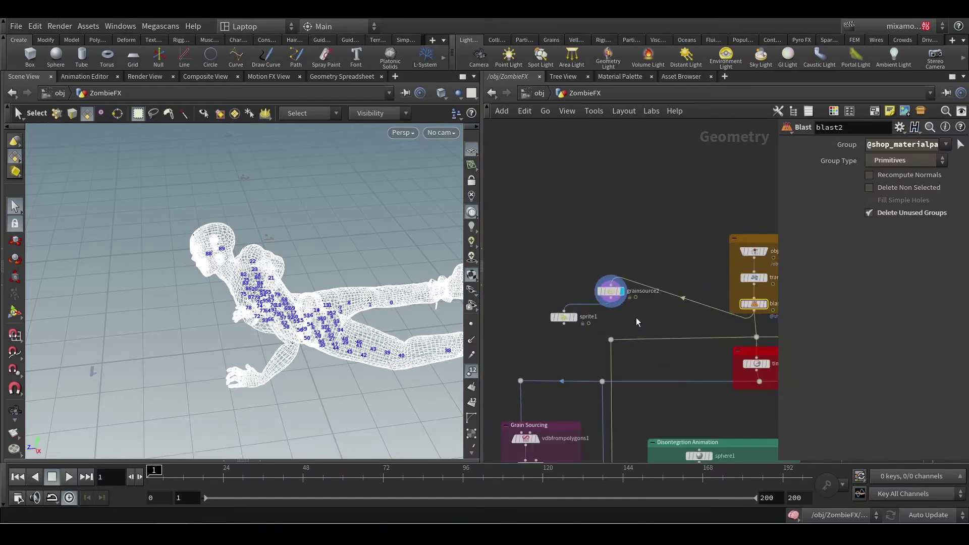
pyautogui.moveTo(612, 290); pyautogui.dragTo(564, 299)
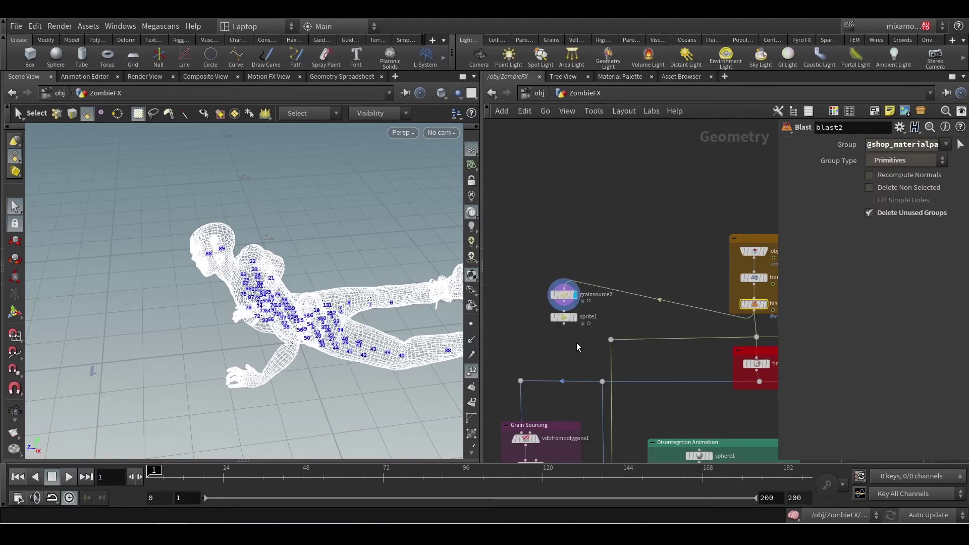
# - Examine the existing pointdeform1 node below the solver and the connections that feed it
pyautogui.moveTo(580, 340); pyautogui.dragTo(574, 121, button='middle')
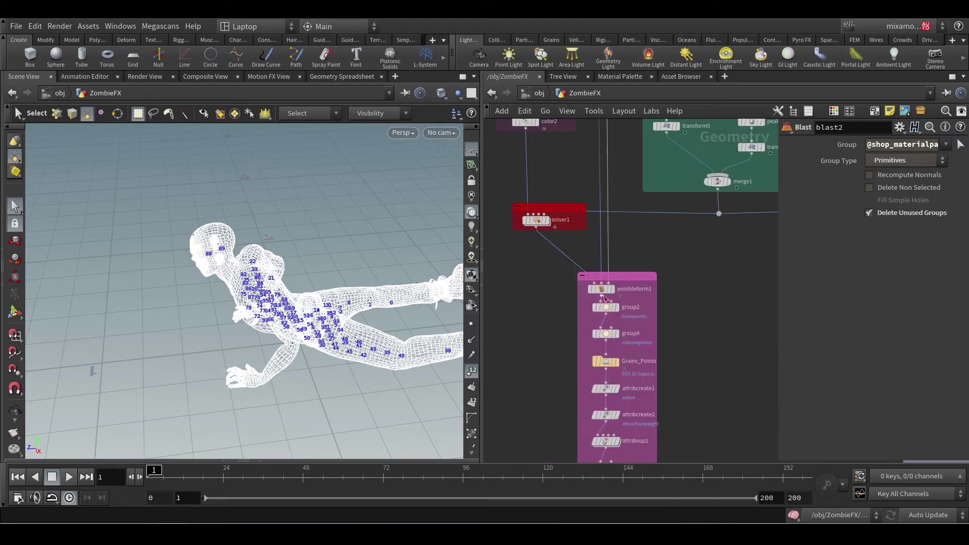
pyautogui.scroll(3, 609, 294)
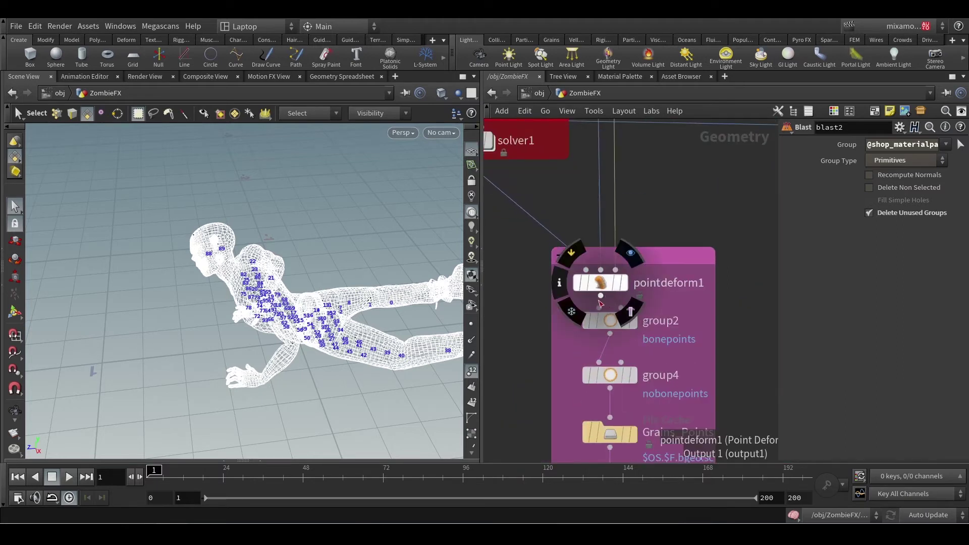
pyautogui.moveTo(674, 211); pyautogui.dragTo(667, 312, button='middle')
pyautogui.scroll(-5, 667, 311)
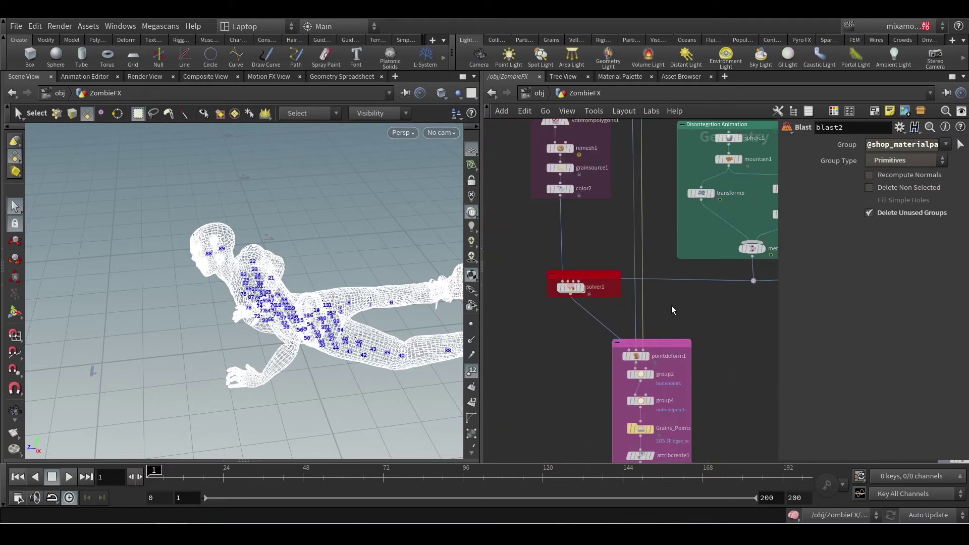
pyautogui.moveTo(635, 257); pyautogui.dragTo(638, 389, button='middle')
pyautogui.moveTo(659, 276); pyautogui.dragTo(620, 341, button='middle')
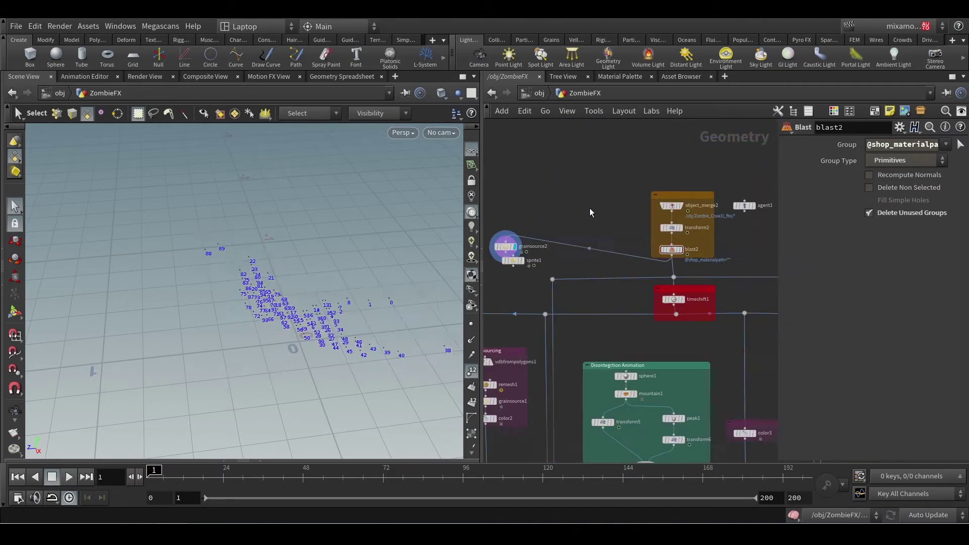
# - Add a Point Deform node between grainsource2 and blast2
pyautogui.press('Tab')
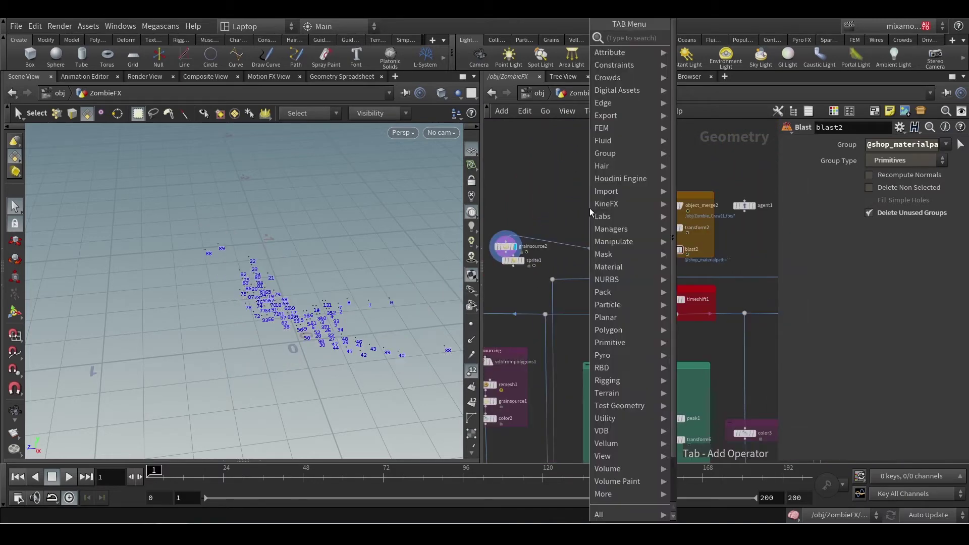
pyautogui.write('point')
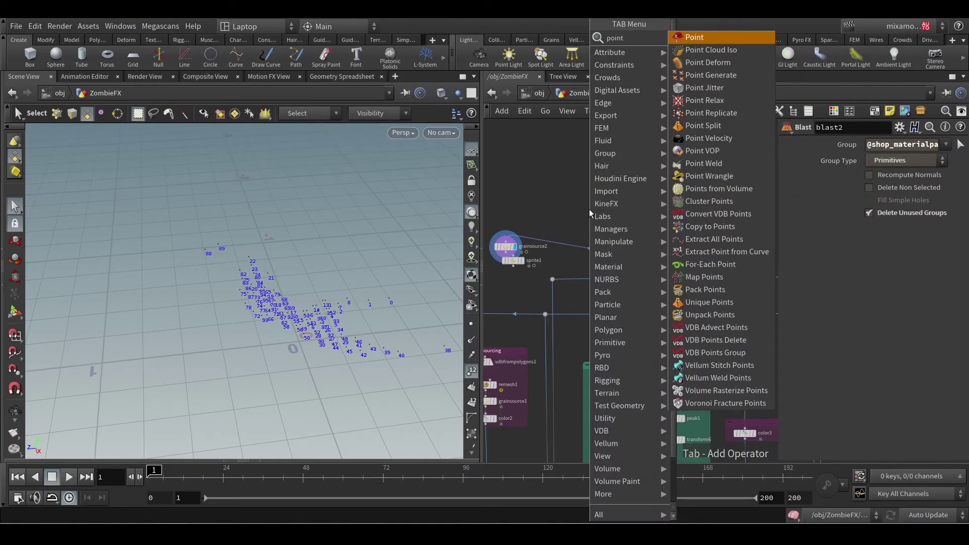
pyautogui.press('Down')
pyautogui.press('Down')
pyautogui.press('Return')
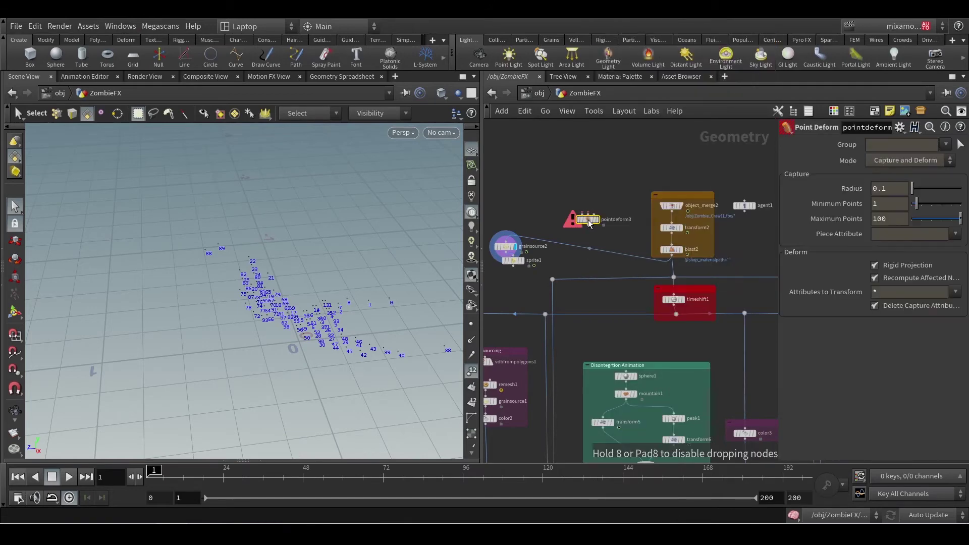
# - Examine the new Point Deform node's inputs and place the node below the wire from blast2 to grainsource2
pyautogui.scroll(6, 588, 220)
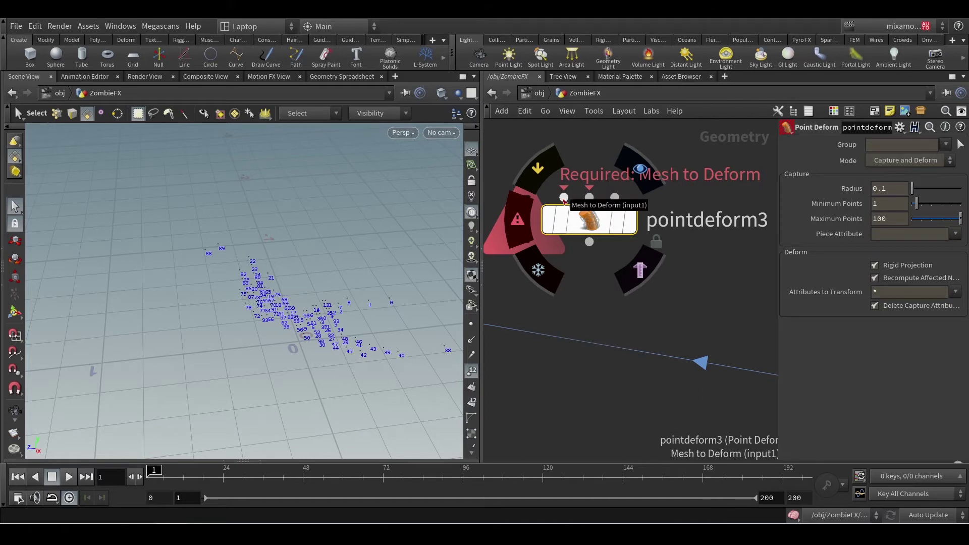
pyautogui.moveTo(578, 226); pyautogui.dragTo(574, 231)
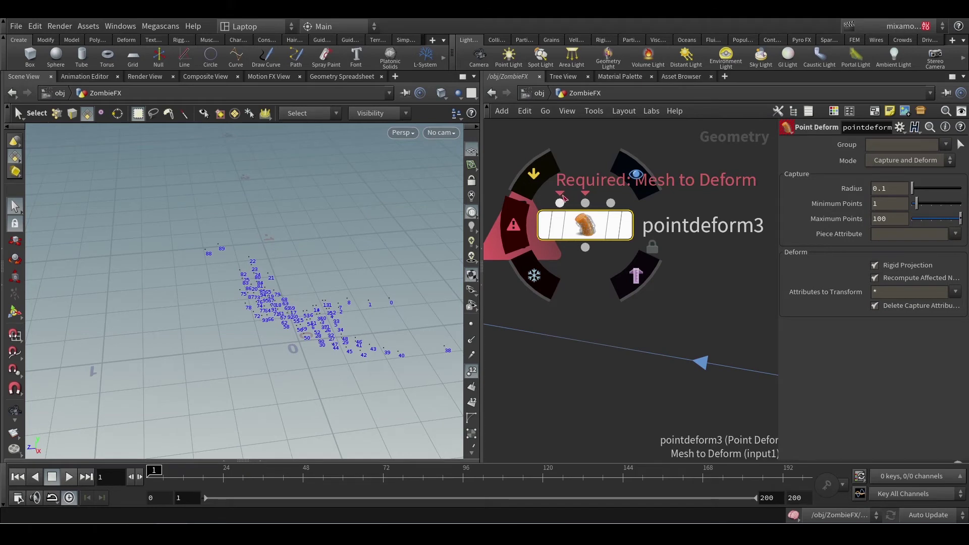
pyautogui.scroll(-3, 662, 288)
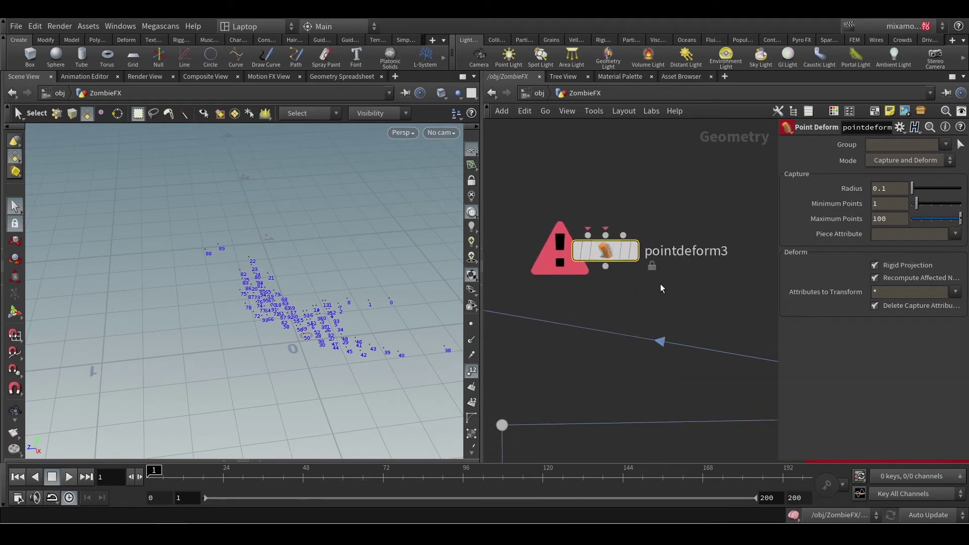
pyautogui.moveTo(608, 250); pyautogui.dragTo(616, 271)
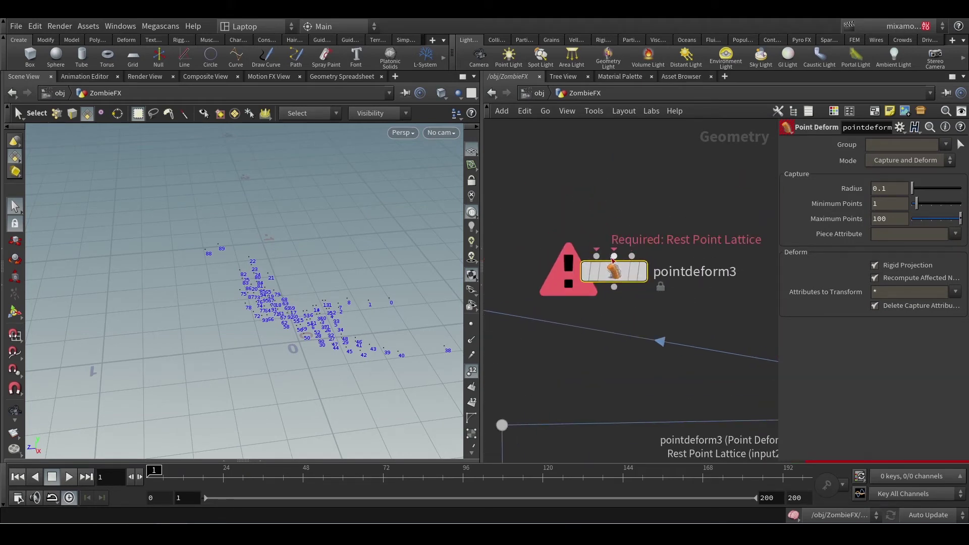
pyautogui.scroll(-3, 615, 280)
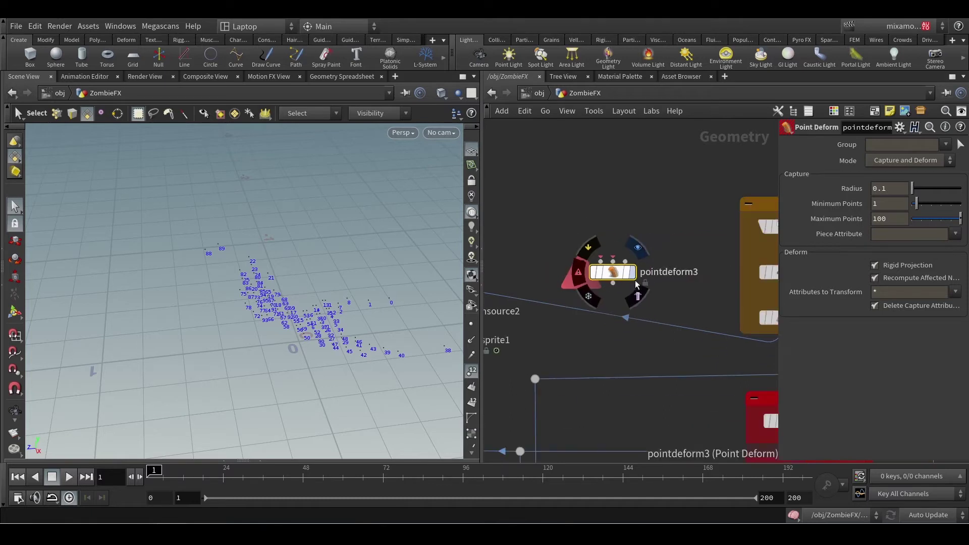
pyautogui.moveTo(574, 271); pyautogui.dragTo(558, 344)
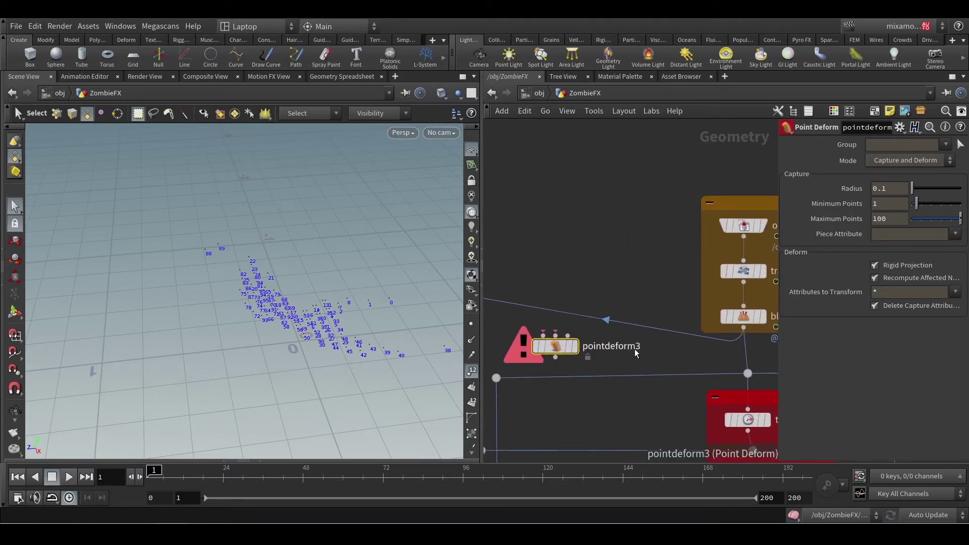
pyautogui.moveTo(579, 344)
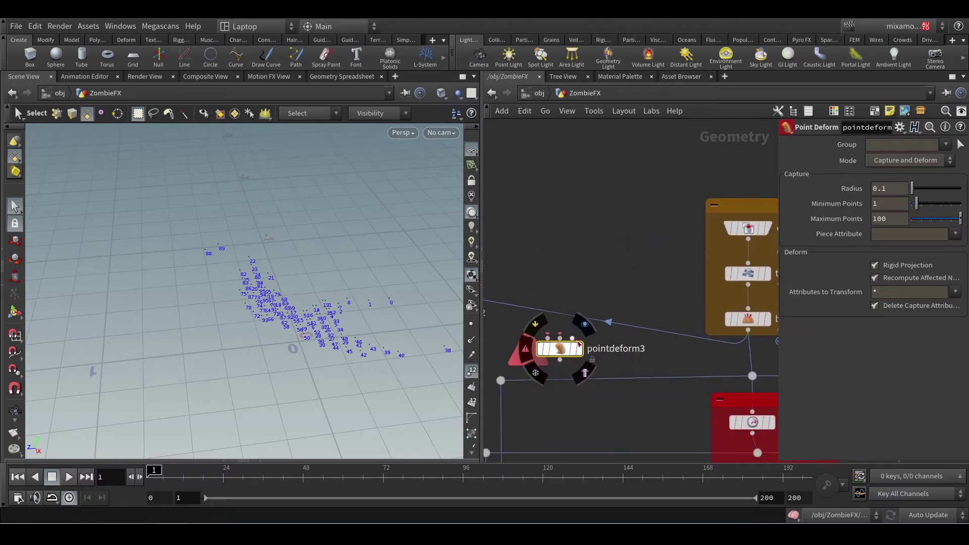
pyautogui.moveTo(627, 352); pyautogui.dragTo(659, 357, button='middle')
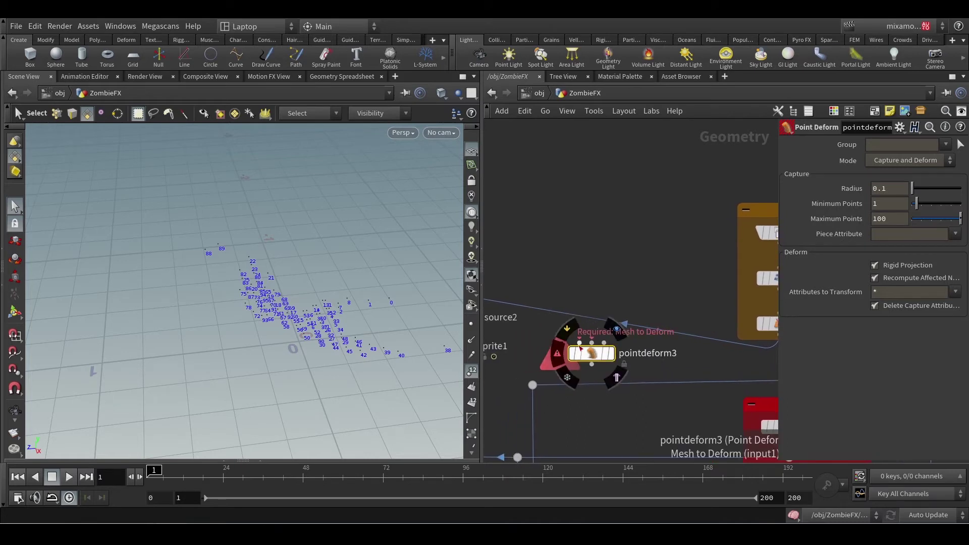
pyautogui.scroll(4, 581, 346)
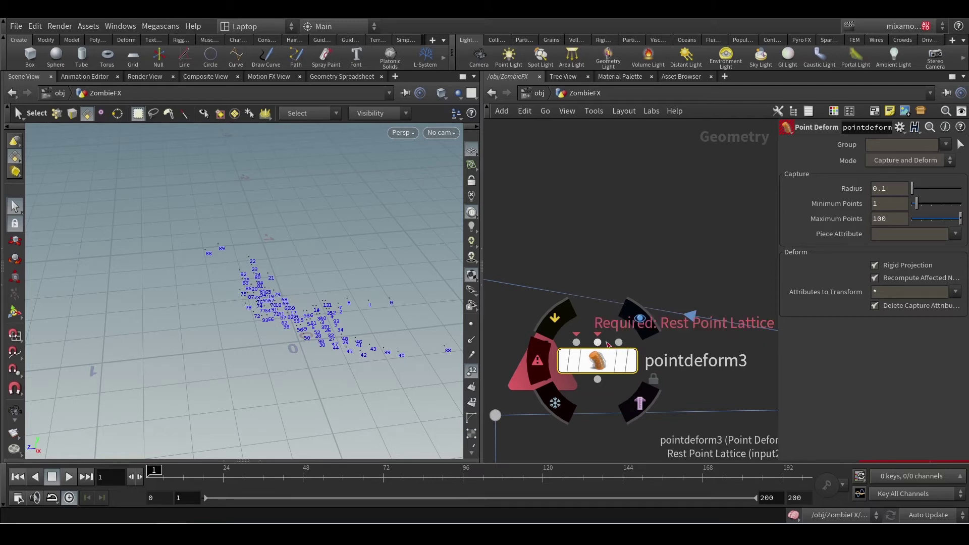
# - Connect blast2 to the Deformed Point Lattice input of pointdeform3
pyautogui.scroll(-4, 654, 356)
pyautogui.moveTo(698, 353); pyautogui.dragTo(643, 364, button='middle')
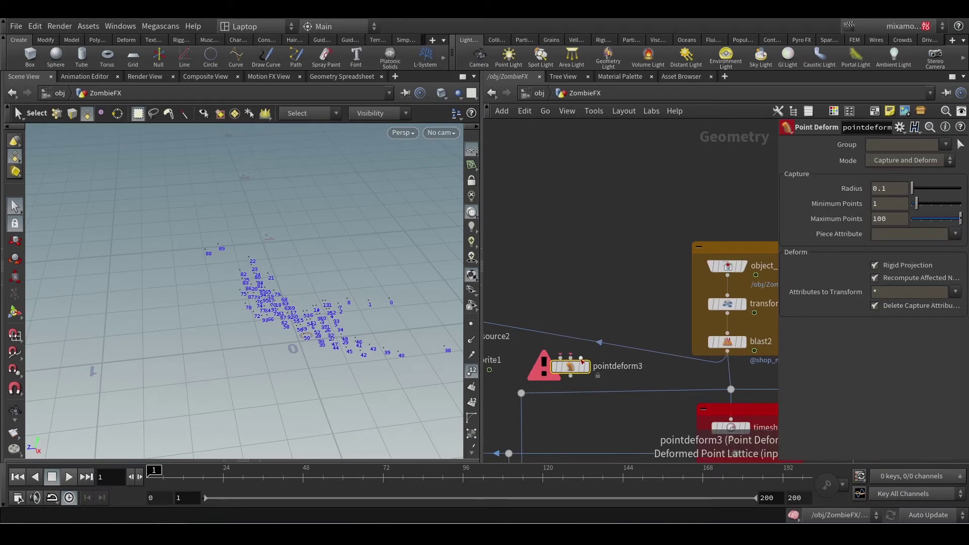
pyautogui.moveTo(582, 358); pyautogui.dragTo(727, 350)
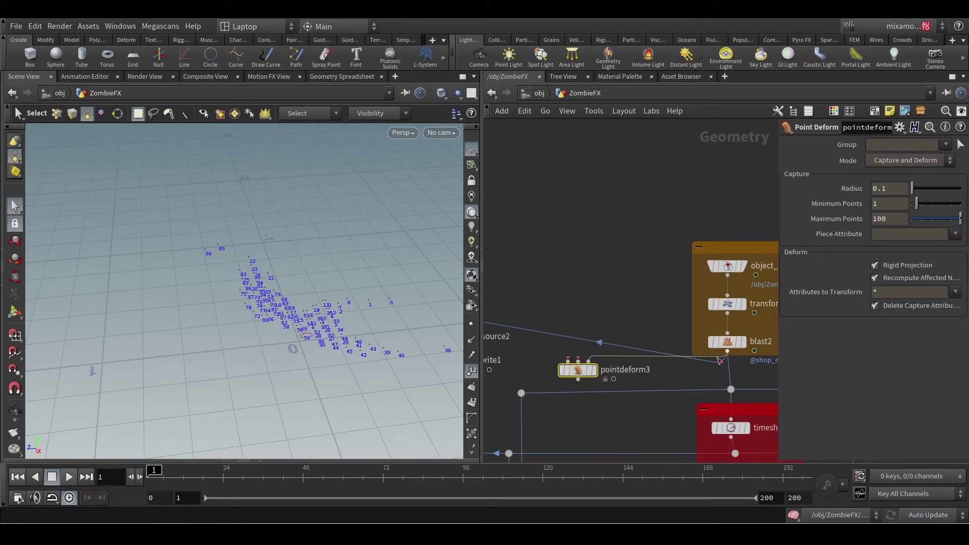
pyautogui.scroll(2, 606, 366)
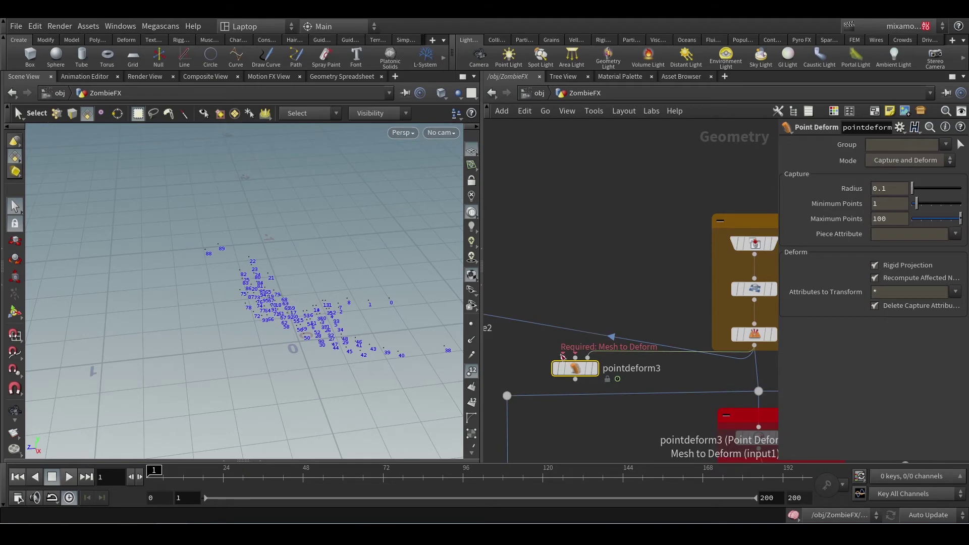
# - Enlarge the network editor area and delete the sprite1 node
pyautogui.moveTo(481, 259); pyautogui.dragTo(277, 239)
pyautogui.scroll(2, 385, 253)
pyautogui.scroll(-2, 393, 248)
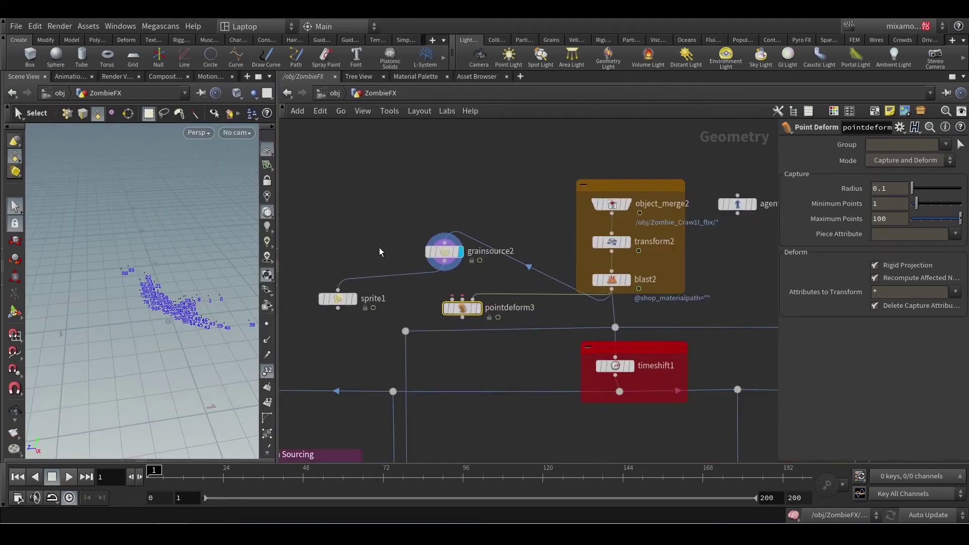
pyautogui.click(338, 299)
pyautogui.press('Delete')
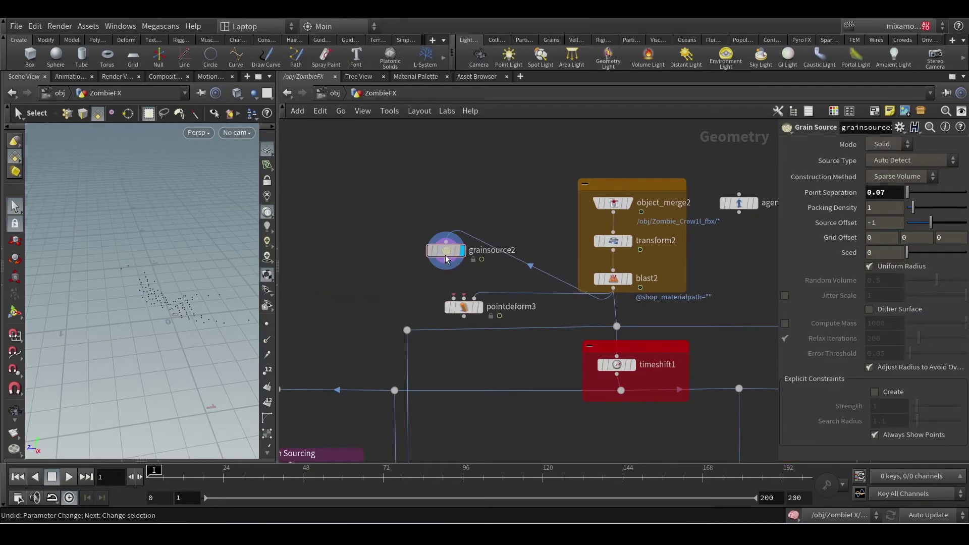
# - Reposition grainsource2 farther away from blast2 to make room in the wire between them
pyautogui.moveTo(445, 256); pyautogui.dragTo(383, 273)
pyautogui.moveTo(382, 273); pyautogui.dragTo(464, 266, button='middle')
pyautogui.scroll(2, 509, 262)
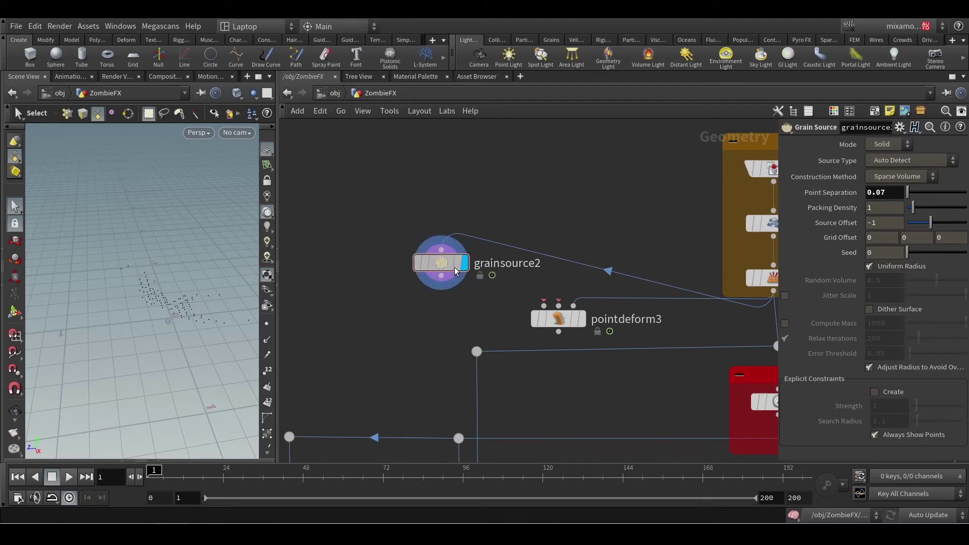
pyautogui.moveTo(452, 272); pyautogui.dragTo(461, 264)
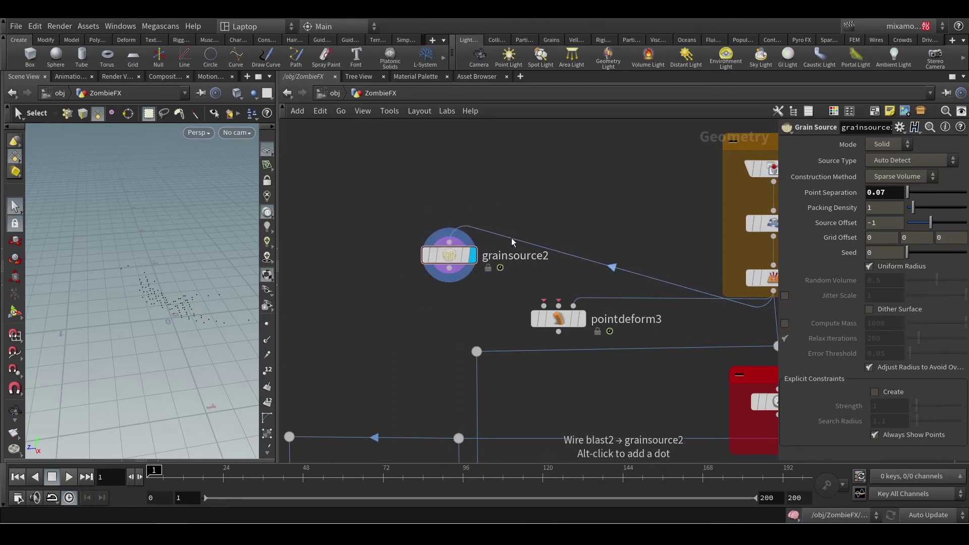
# - Insert a Time Shift between blast2 and grainsource2, remove its Frame expression to hold frame 1, and align it above grainsource2
pyautogui.moveTo(519, 240); pyautogui.dragTo(522, 211)
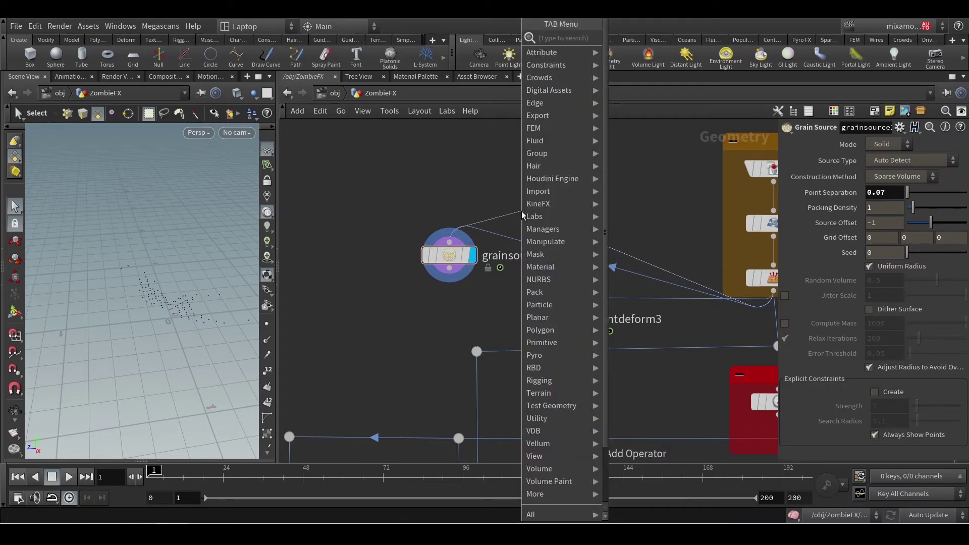
pyautogui.write('time')
pyautogui.press('Return')
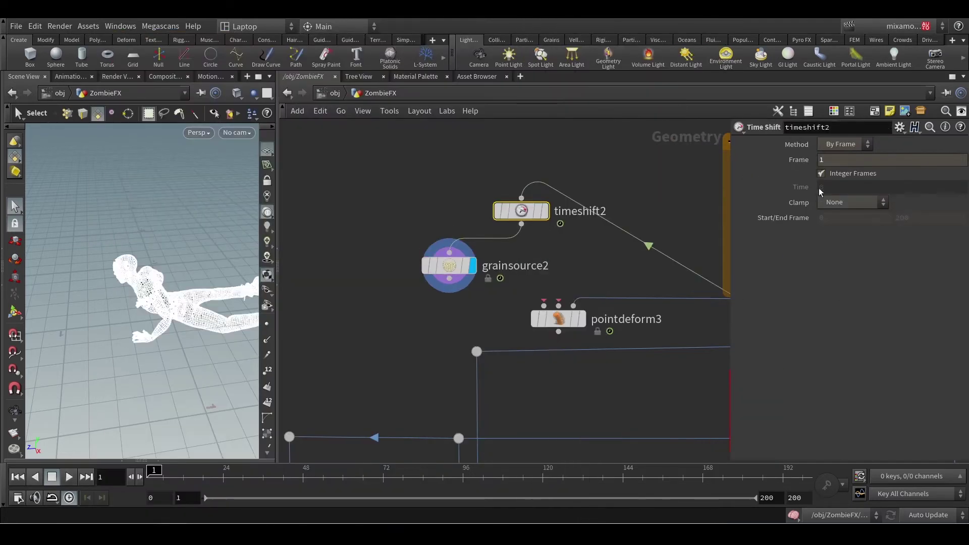
pyautogui.rightClick(842, 156)
pyautogui.click(833, 302)
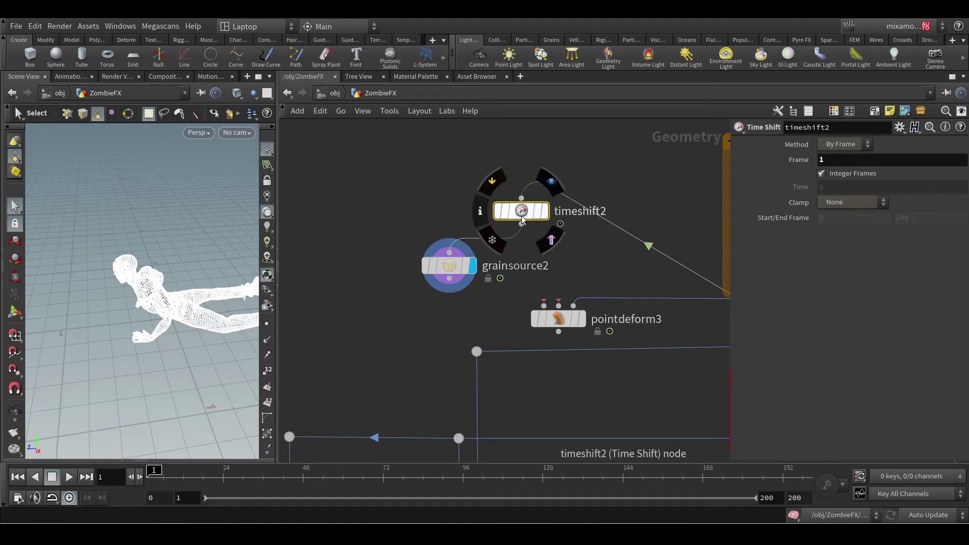
pyautogui.moveTo(521, 213); pyautogui.dragTo(449, 217)
# - Connect timeshift2 to the Rest Point Lattice input of pointdeform3
pyautogui.moveTo(473, 279)
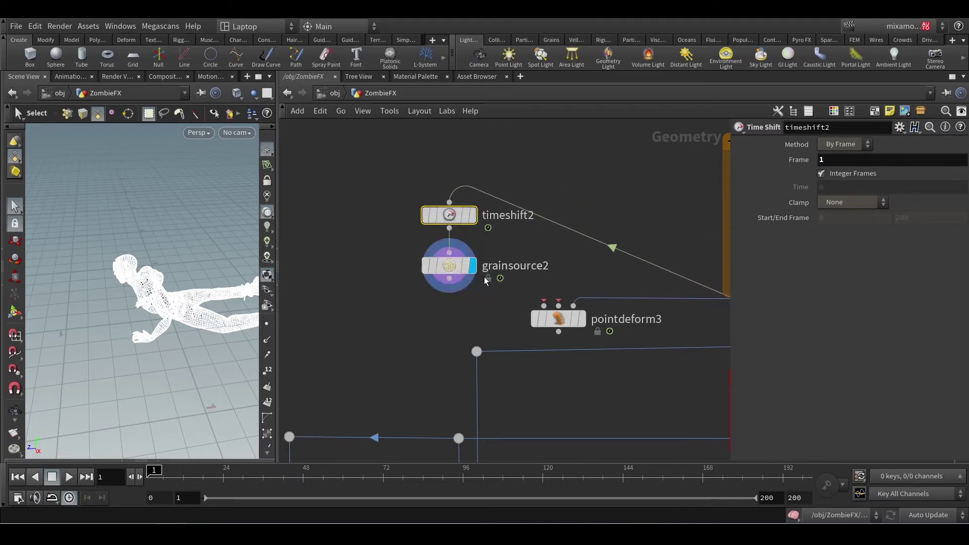
pyautogui.moveTo(545, 309)
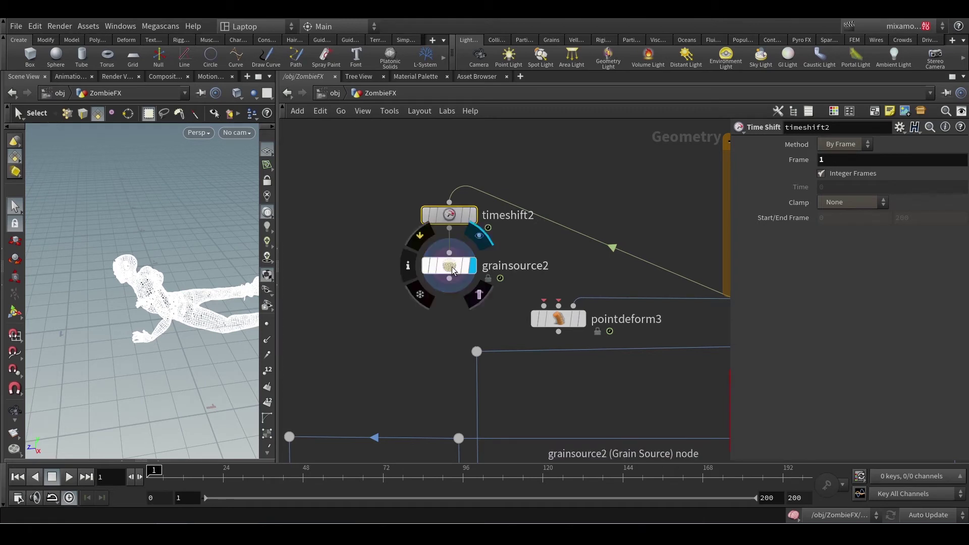
pyautogui.moveTo(458, 224)
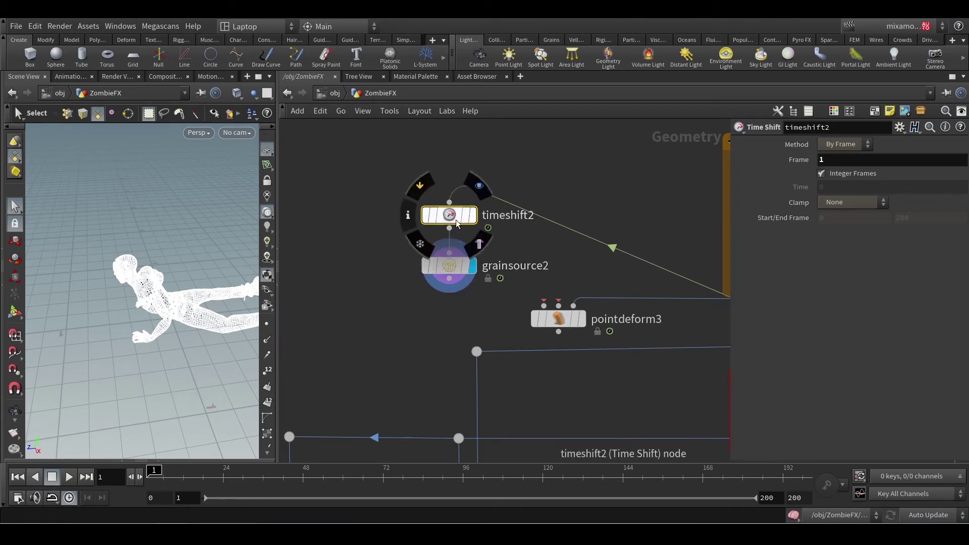
pyautogui.moveTo(458, 224); pyautogui.dragTo(558, 304)
pyautogui.moveTo(499, 213)
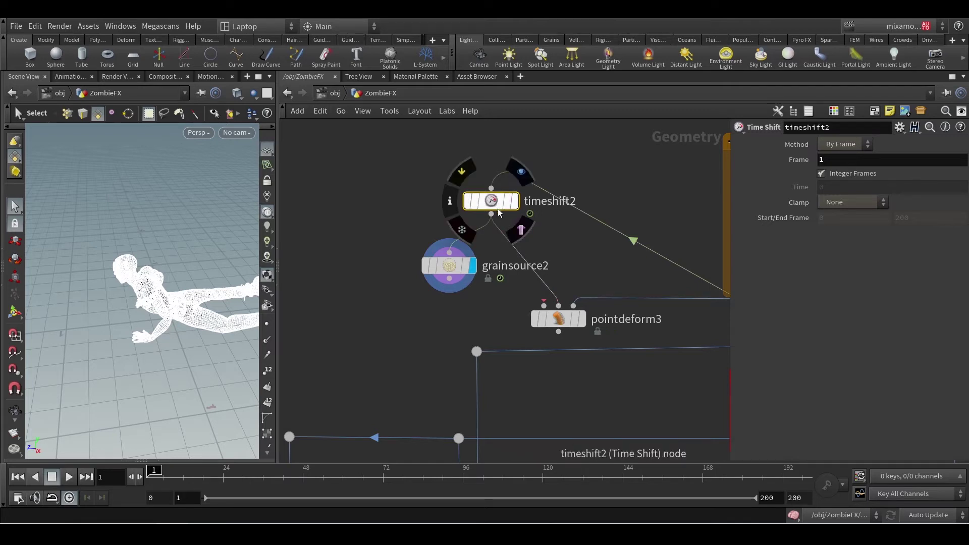
pyautogui.moveTo(600, 279); pyautogui.dragTo(507, 286, button='middle')
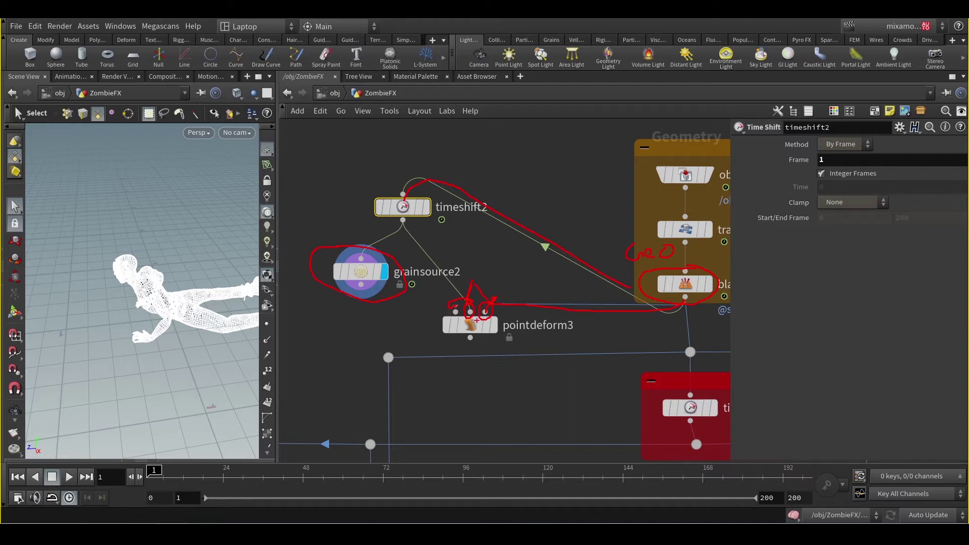
# - Connect grainsource2 to the Mesh to Deform input of pointdeform3 and move that node closer to grainsource2
pyautogui.press('Escape')
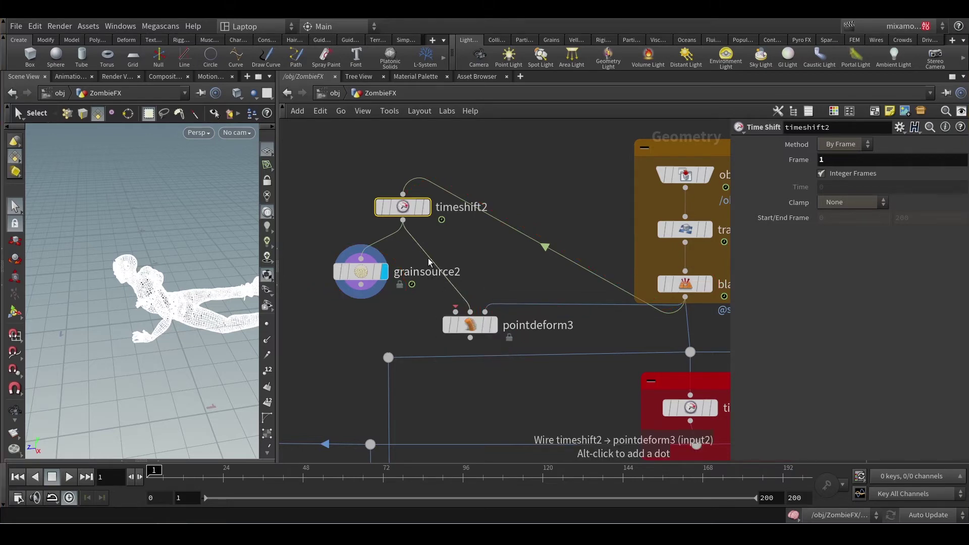
pyautogui.click(457, 314)
pyautogui.click(361, 285)
pyautogui.moveTo(473, 332); pyautogui.dragTo(445, 334)
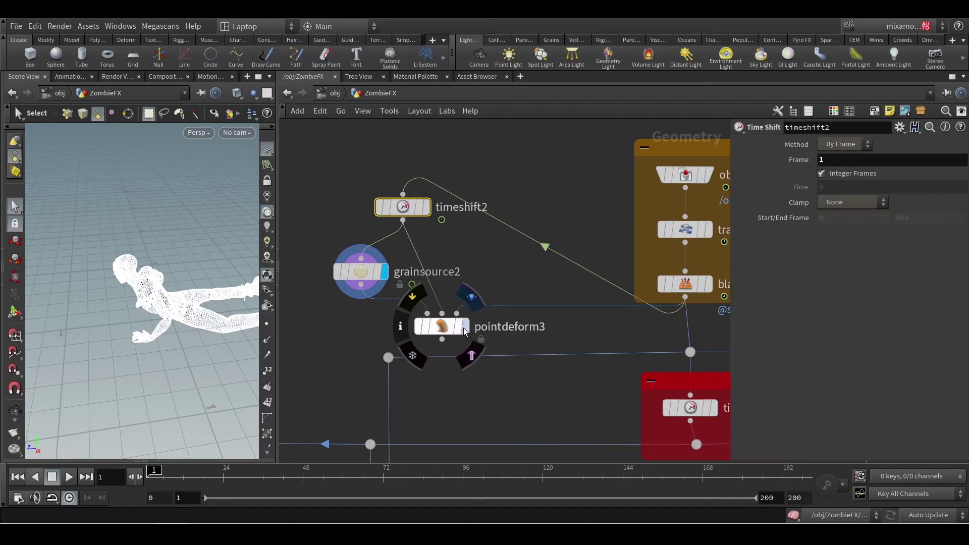
# - Display pointdeform3 with point numbers and play the animation to check the numbering, returning to frame 1
pyautogui.click(464, 326)
pyautogui.click(450, 333)
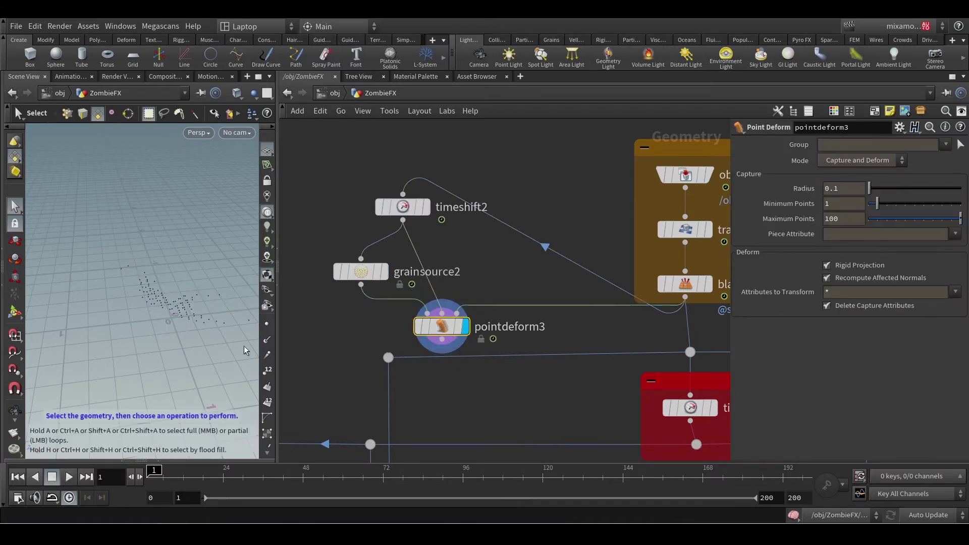
pyautogui.click(267, 371)
pyautogui.click(69, 476)
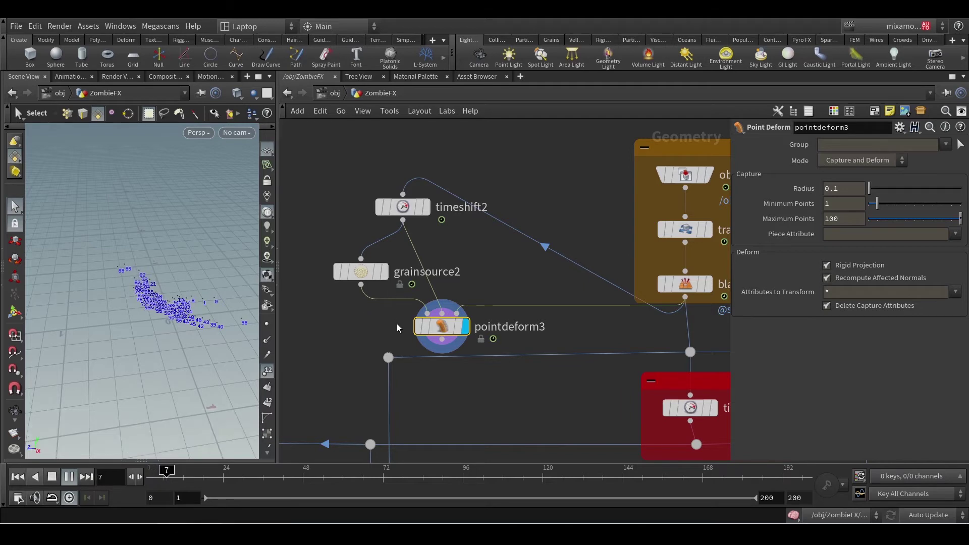
pyautogui.hotkey('ctrl', 'Up')
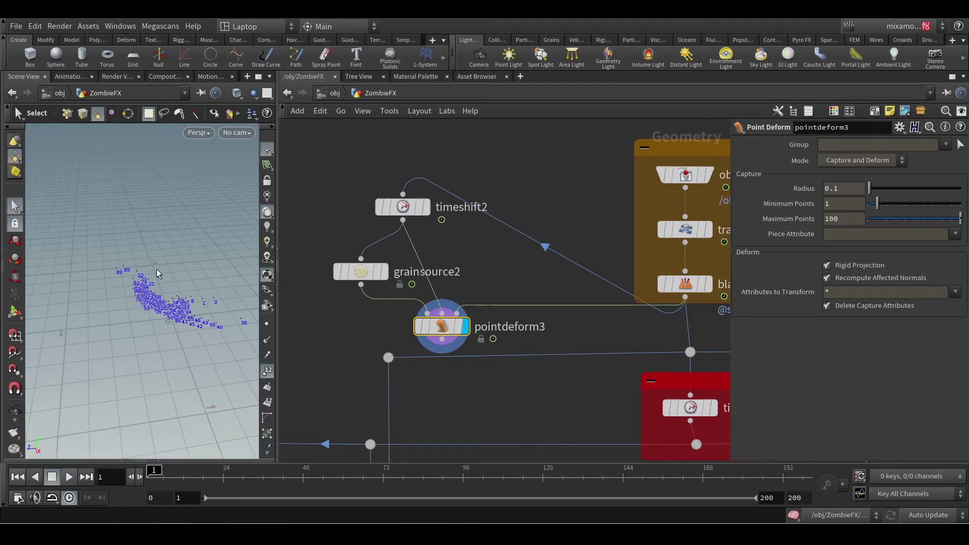
pyautogui.hotkey('ctrl', 'Left')
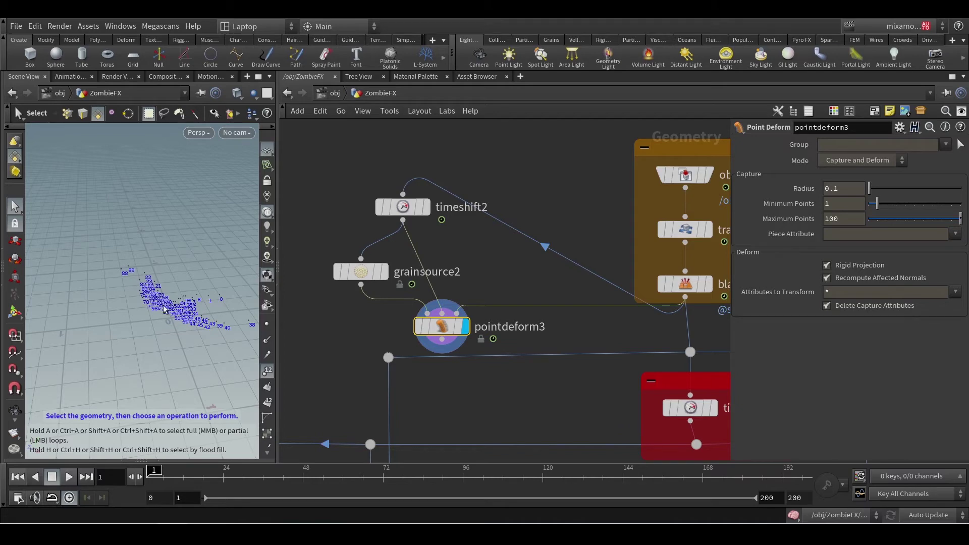
pyautogui.scroll(-2, 169, 326)
pyautogui.moveTo(166, 325); pyautogui.dragTo(166, 327)
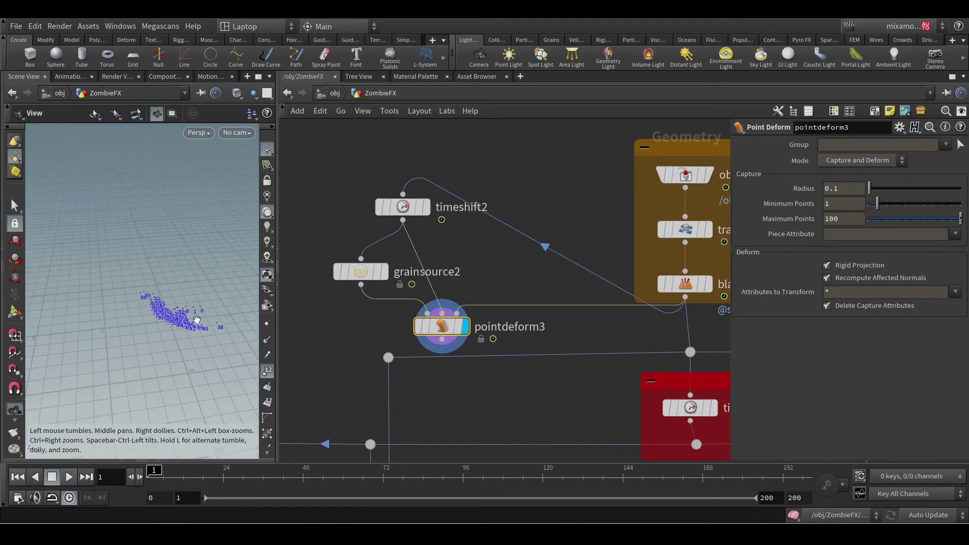
# - Delete the test nodes timeshift2, grainsource2 and pointdeform3
pyautogui.press('s')
pyautogui.moveTo(318, 169); pyautogui.dragTo(494, 341)
pyautogui.press('Delete')
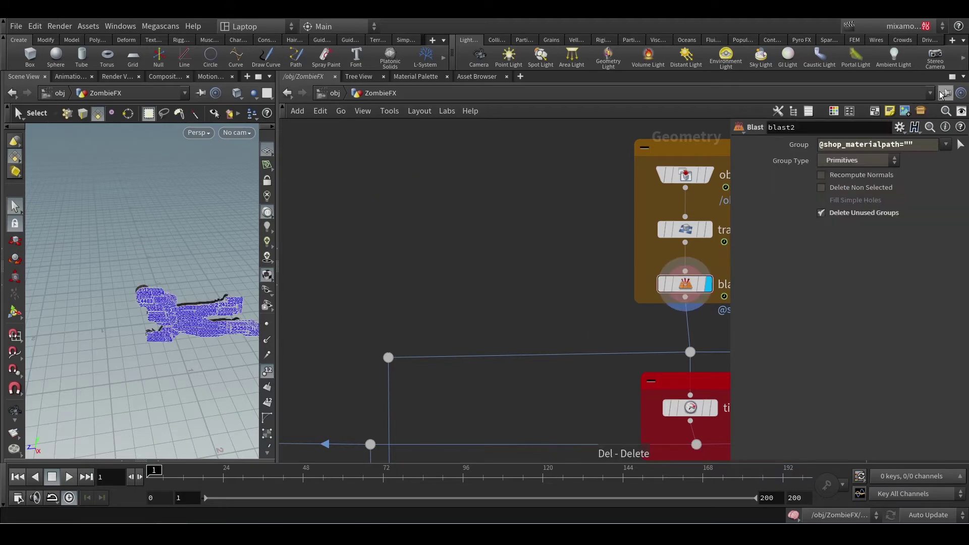
# - Examine the whole ZombieFX network in an enlarged network editor, comparing the grain branch with the geometry disintegration branch
pyautogui.click(952, 76)
pyautogui.scroll(-6, 457, 234)
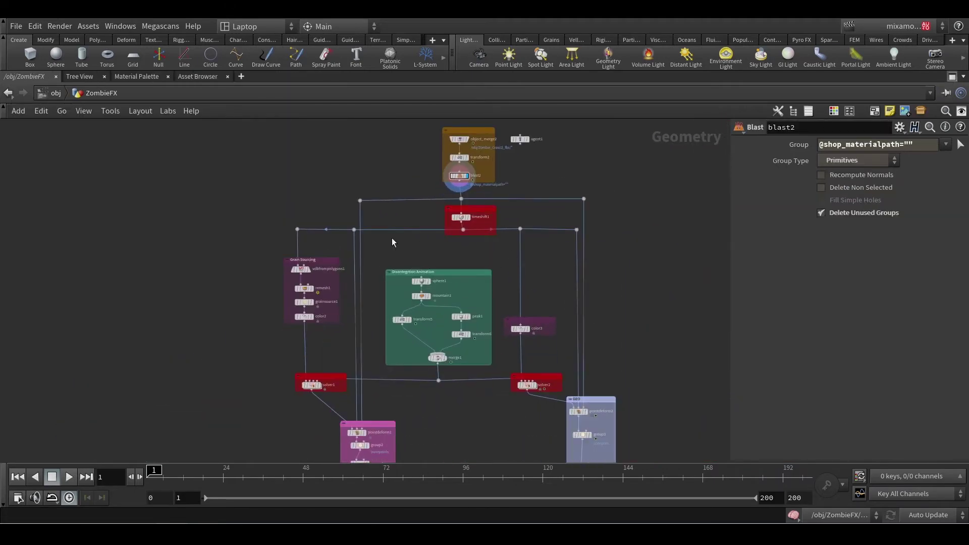
pyautogui.scroll(1, 370, 254)
pyautogui.moveTo(382, 252); pyautogui.dragTo(367, 222, button='middle')
pyautogui.scroll(4, 399, 394)
pyautogui.moveTo(398, 393); pyautogui.dragTo(438, 265, button='middle')
pyautogui.scroll(-5, 386, 314)
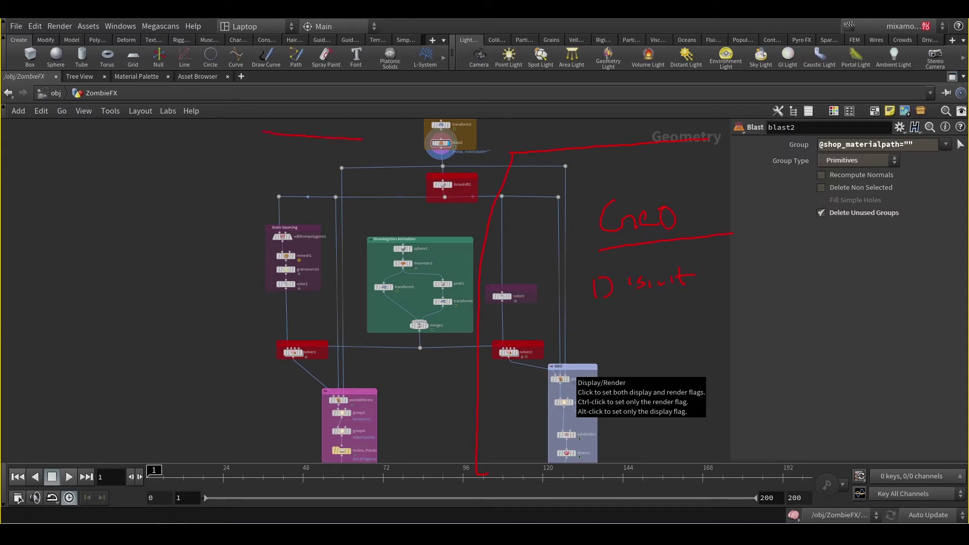
pyautogui.moveTo(362, 139); pyautogui.dragTo(381, 348)
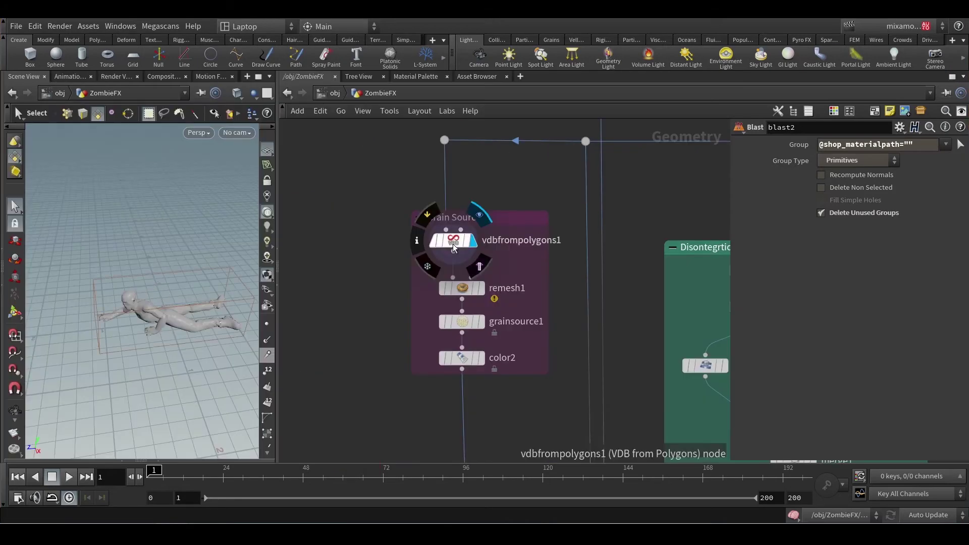
# - Inspect the vdbfrompolygons1 node's settings in the Grain Sourcing box and its result on the zombie in the viewport
pyautogui.click(453, 240)
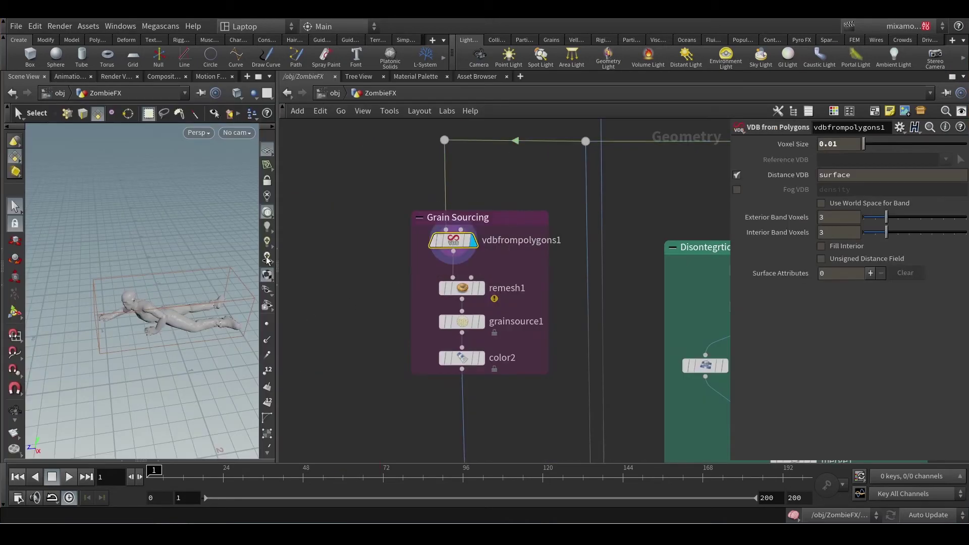
pyautogui.scroll(3, 158, 353)
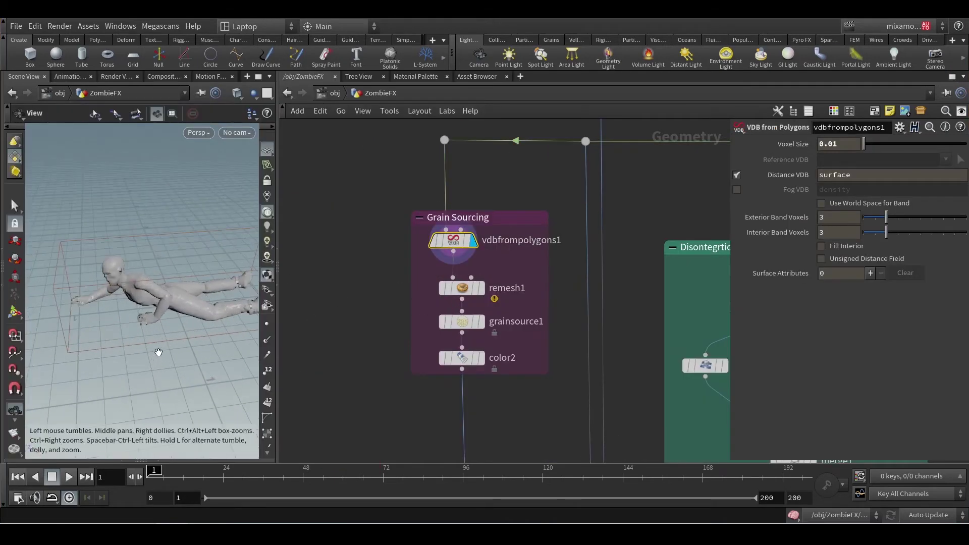
pyautogui.keyDown('alt'); pyautogui.moveTo(169, 338); pyautogui.dragTo(162, 360); pyautogui.keyUp('alt')
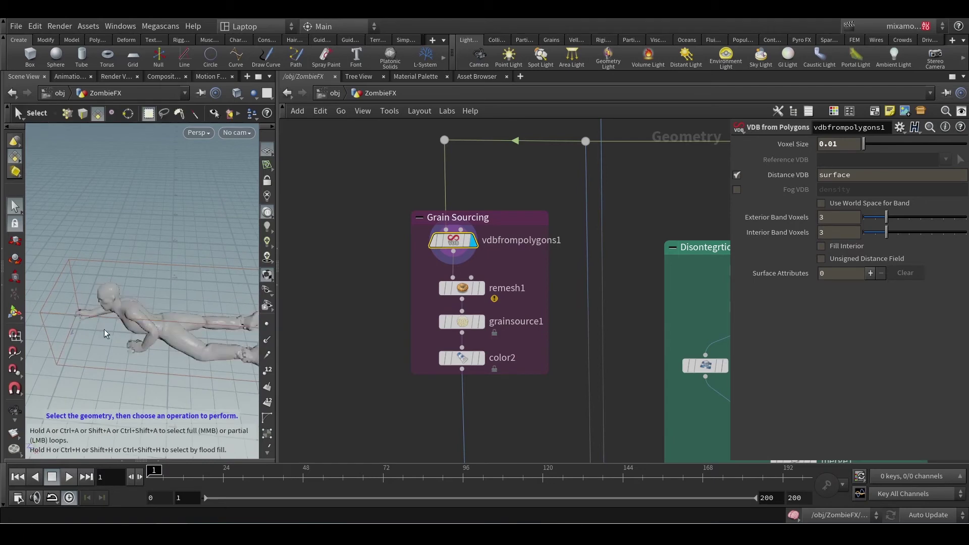
pyautogui.scroll(3, 129, 319)
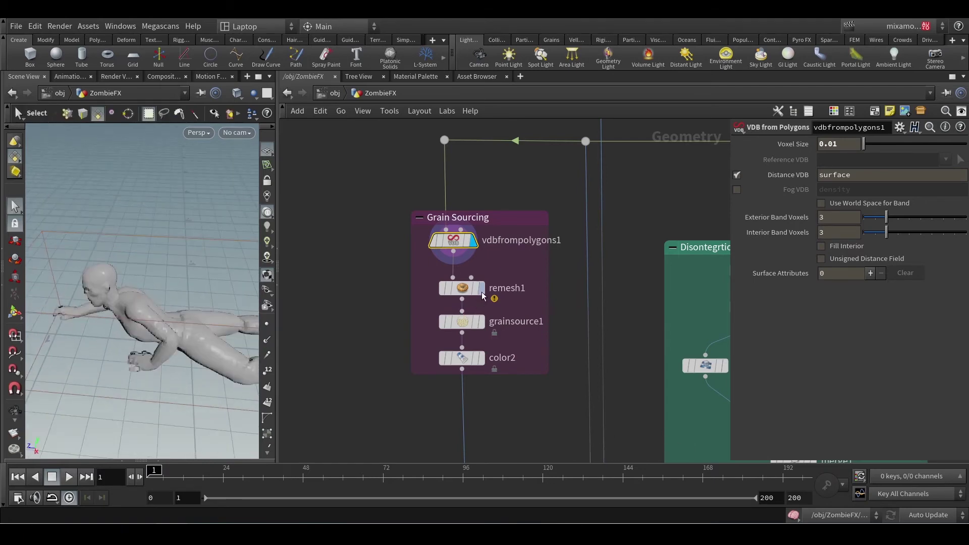
# - Display remesh1 and view its settings and geometry information
pyautogui.click(478, 289)
pyautogui.click(460, 294)
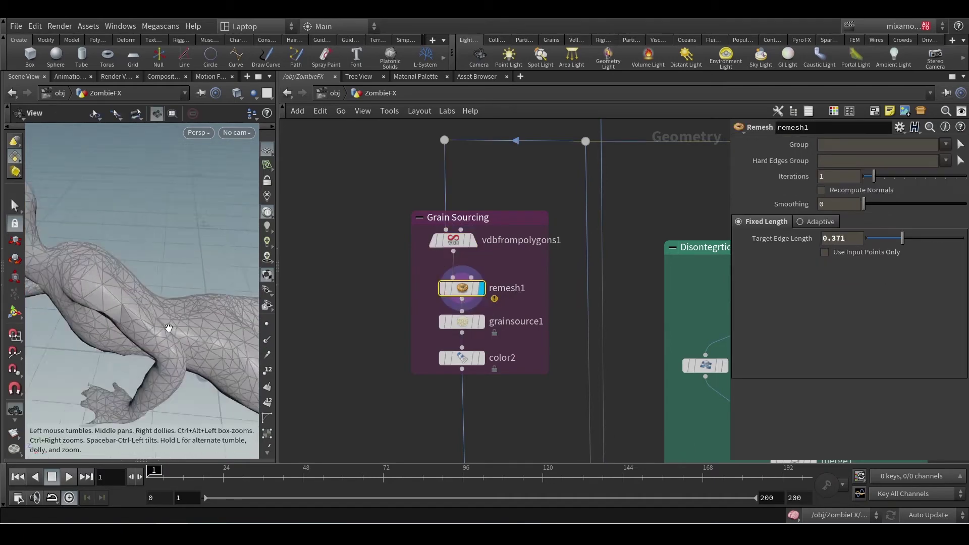
pyautogui.middleClick(455, 292)
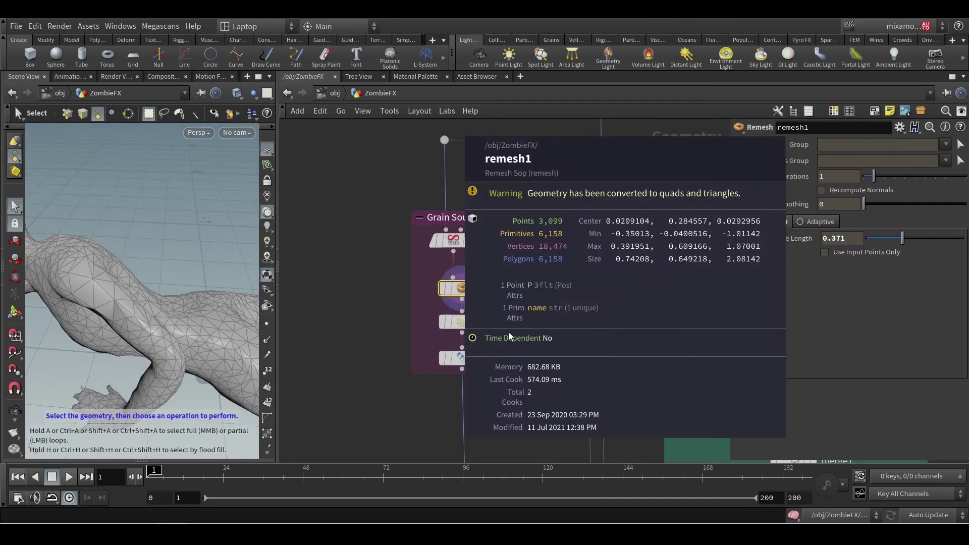
# - Compare the geometry information of timeshift1 with that of remesh1 to judge the mesh reduction
pyautogui.moveTo(374, 215); pyautogui.dragTo(321, 293, button='middle')
pyautogui.scroll(-4, 321, 293)
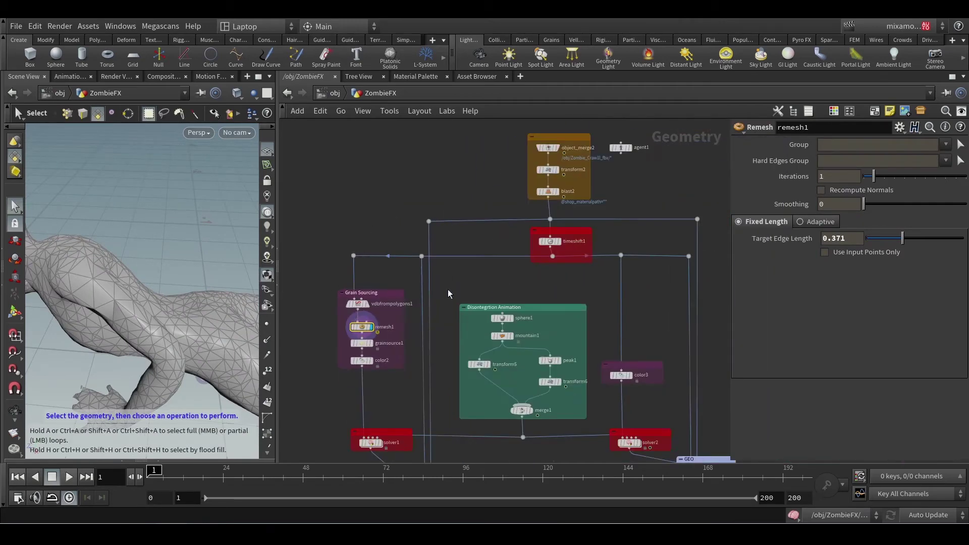
pyautogui.scroll(2, 503, 277)
pyautogui.moveTo(462, 288); pyautogui.dragTo(535, 276, button='middle')
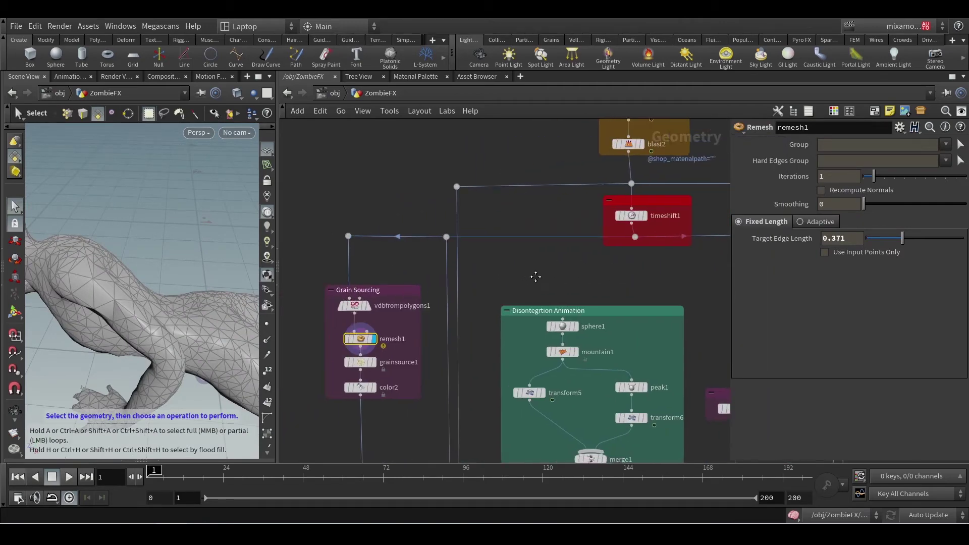
pyautogui.middleClick(631, 221)
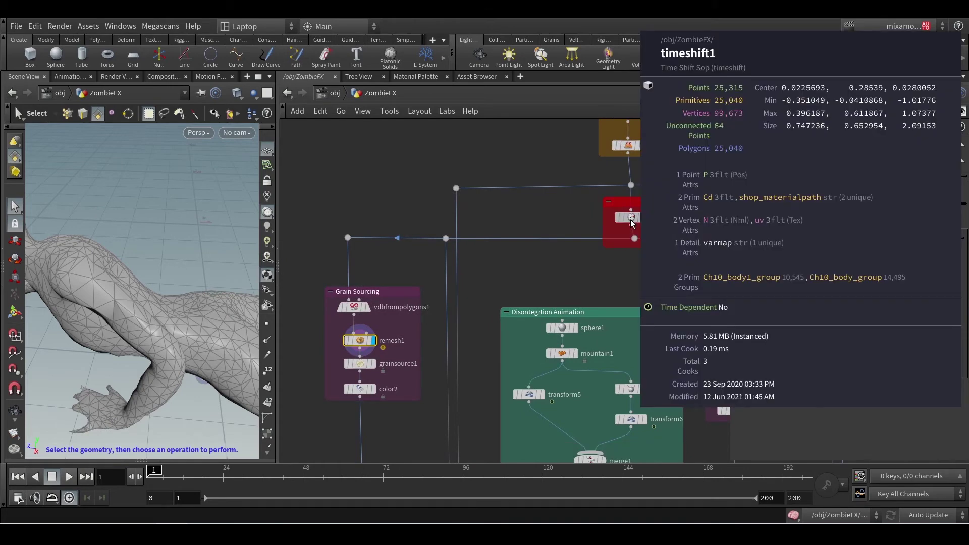
pyautogui.moveTo(431, 306); pyautogui.dragTo(474, 302, button='middle')
pyautogui.scroll(1, 474, 303)
pyautogui.middleClick(397, 329)
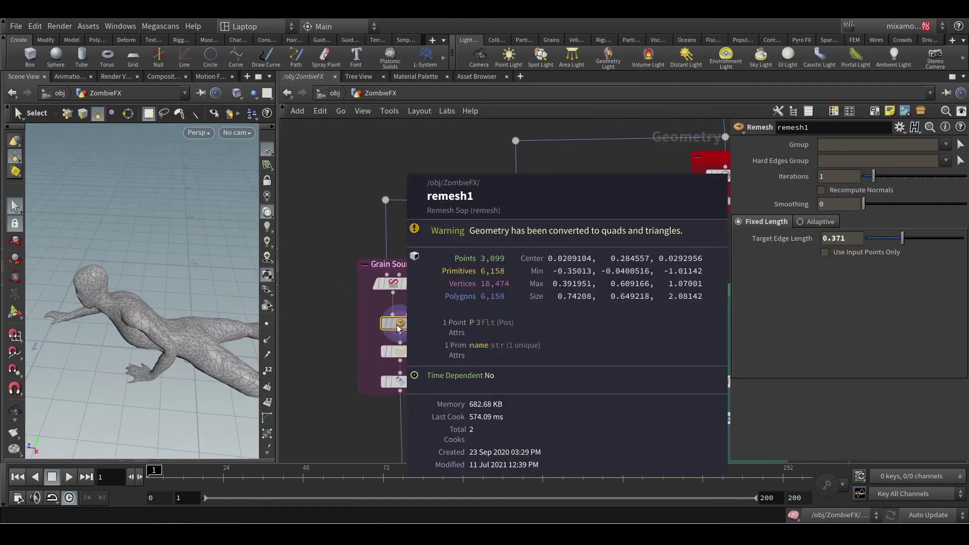
pyautogui.scroll(-2, 470, 328)
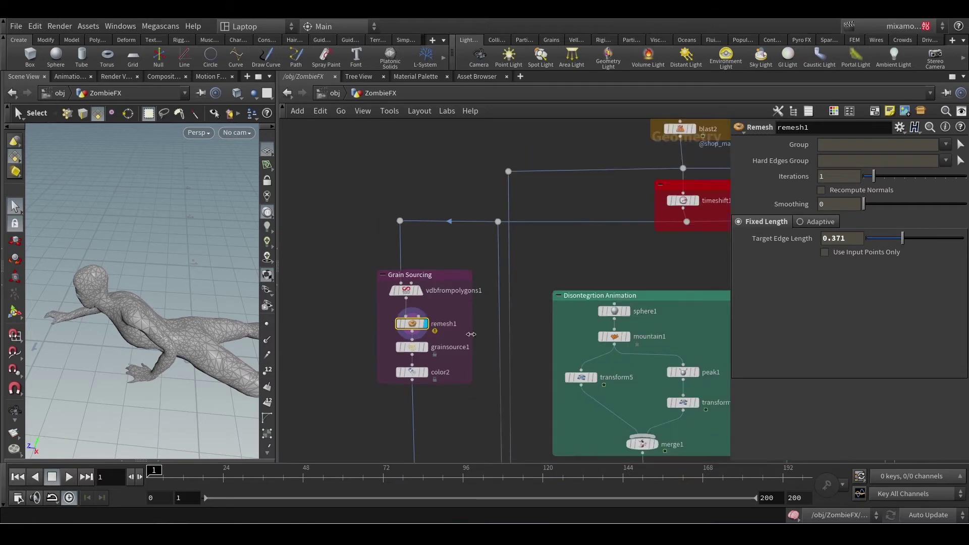
# - Display grainsource1, show its parameters, and widen the parameter area over the network
pyautogui.scroll(3, 470, 334)
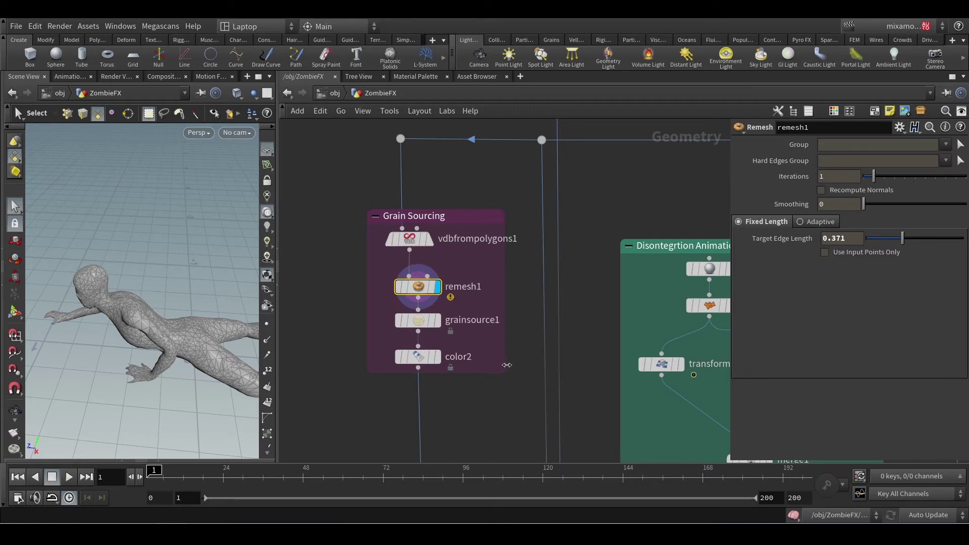
pyautogui.moveTo(505, 364); pyautogui.dragTo(519, 332, button='middle')
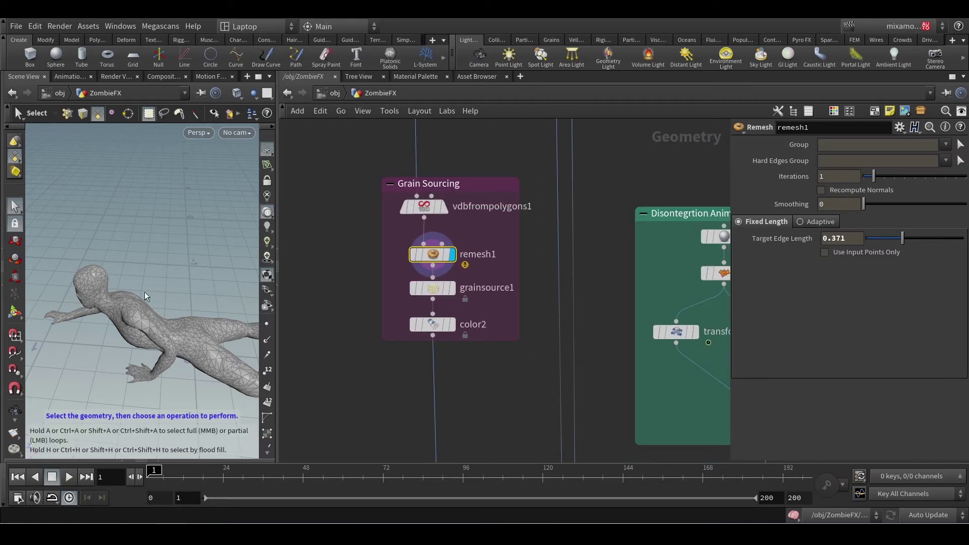
pyautogui.click(452, 288)
pyautogui.click(431, 290)
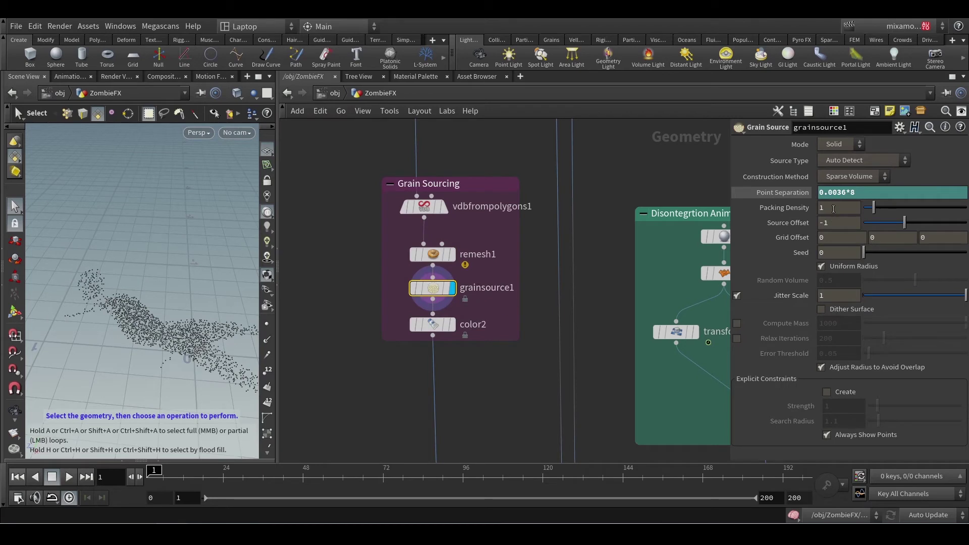
pyautogui.moveTo(730, 181); pyautogui.dragTo(675, 186)
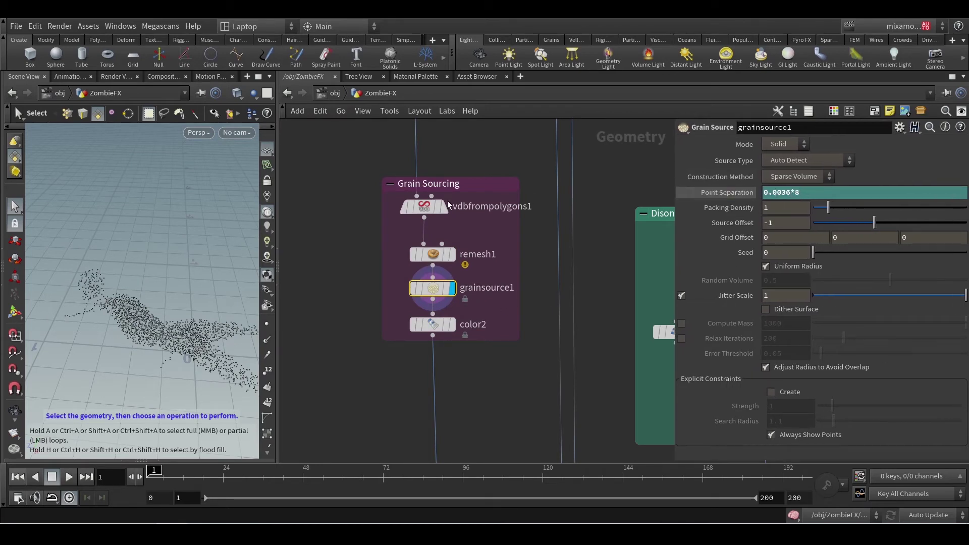
# - Review the Voxel Size setting of vdbfrompolygons1 and redisplay the remesh1 result
pyautogui.click(426, 206)
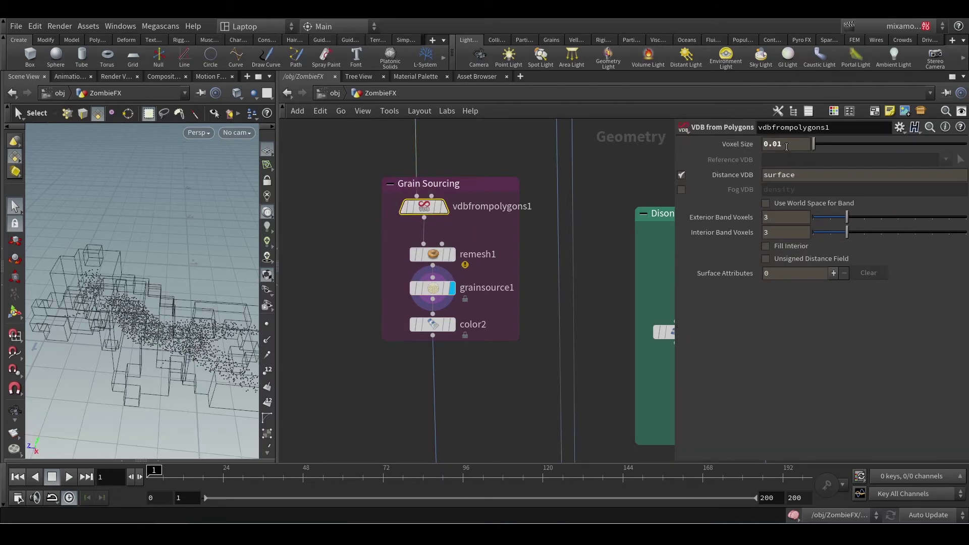
pyautogui.hotkey('ctrl', 'z')
pyautogui.click(433, 254)
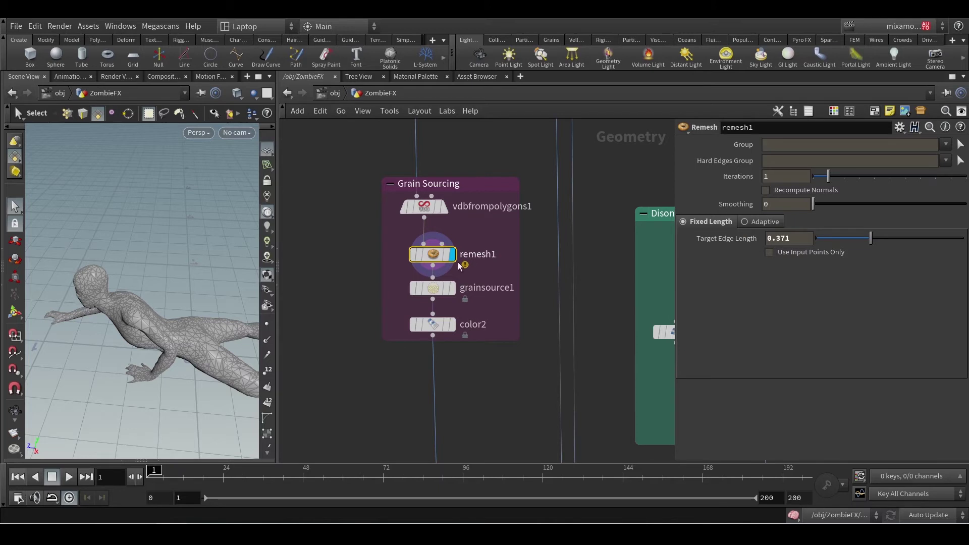
# - Display grainsource1 and examine its Point Separation expression, comparing the formula with its evaluated value
pyautogui.click(452, 298)
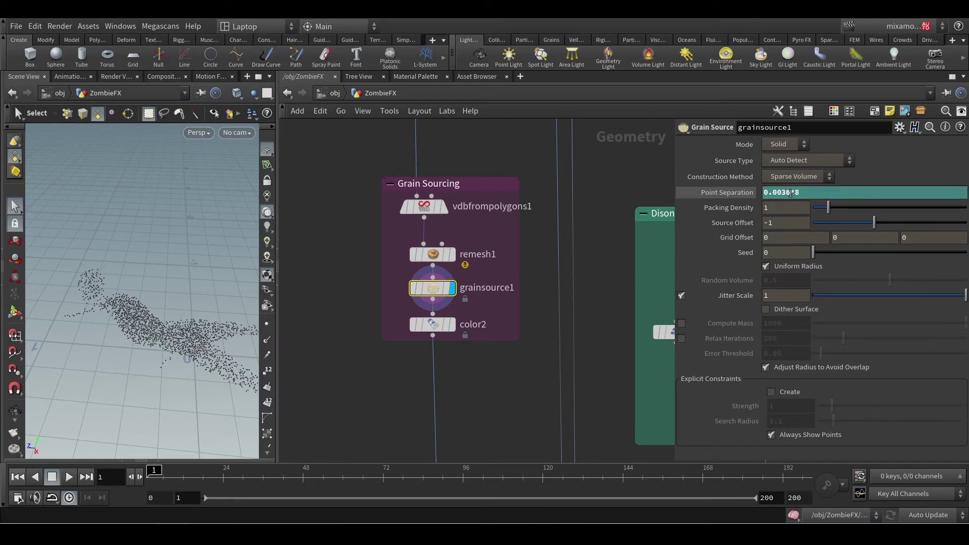
pyautogui.moveTo(790, 193); pyautogui.dragTo(764, 195)
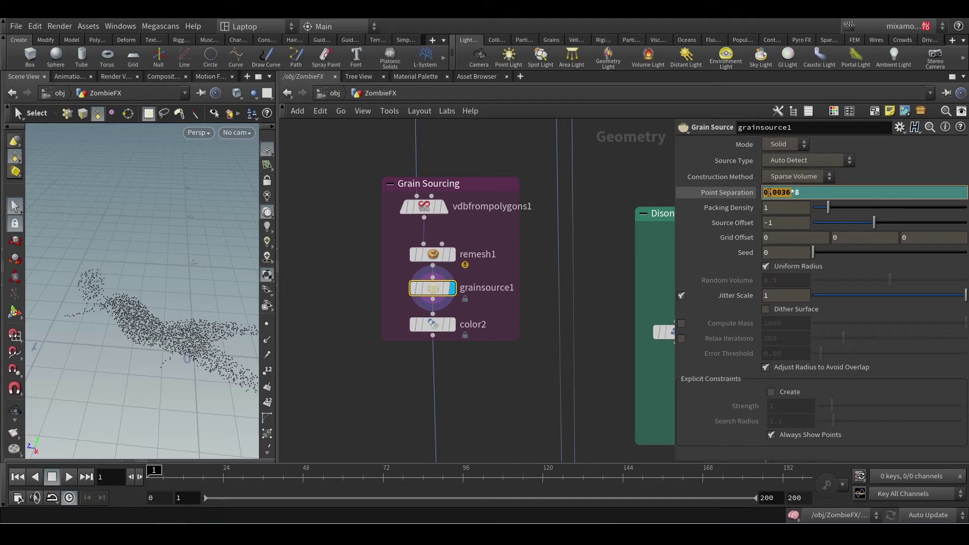
pyautogui.click(806, 193)
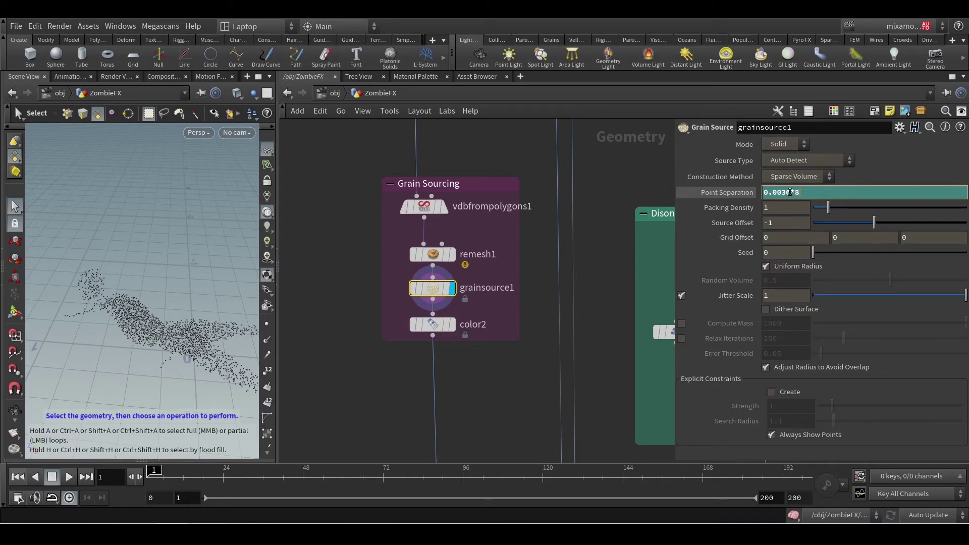
pyautogui.click(725, 193)
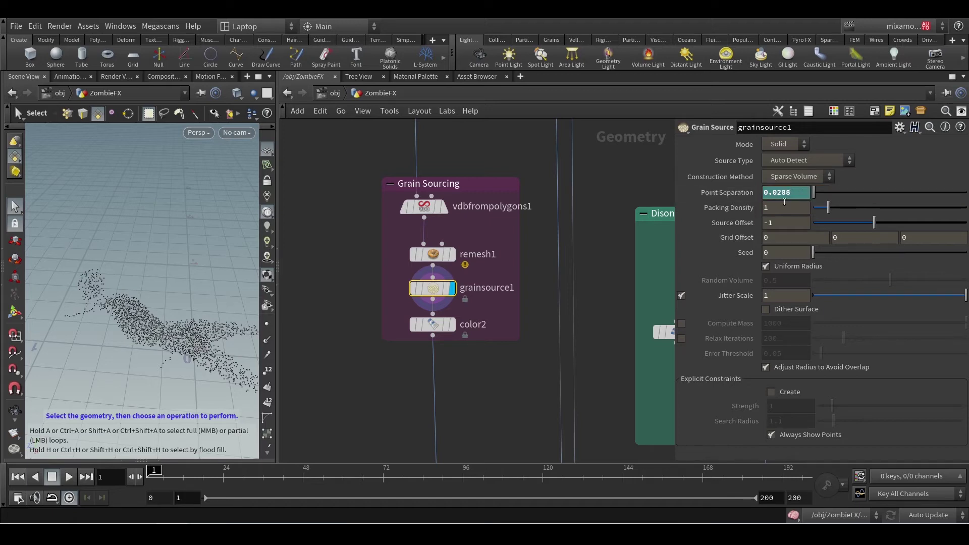
pyautogui.click(717, 192)
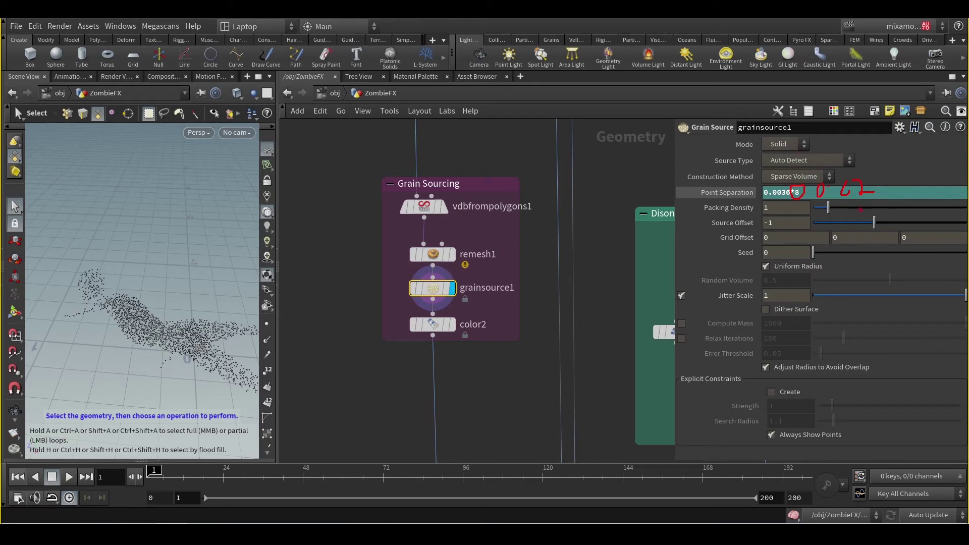
pyautogui.press('Escape')
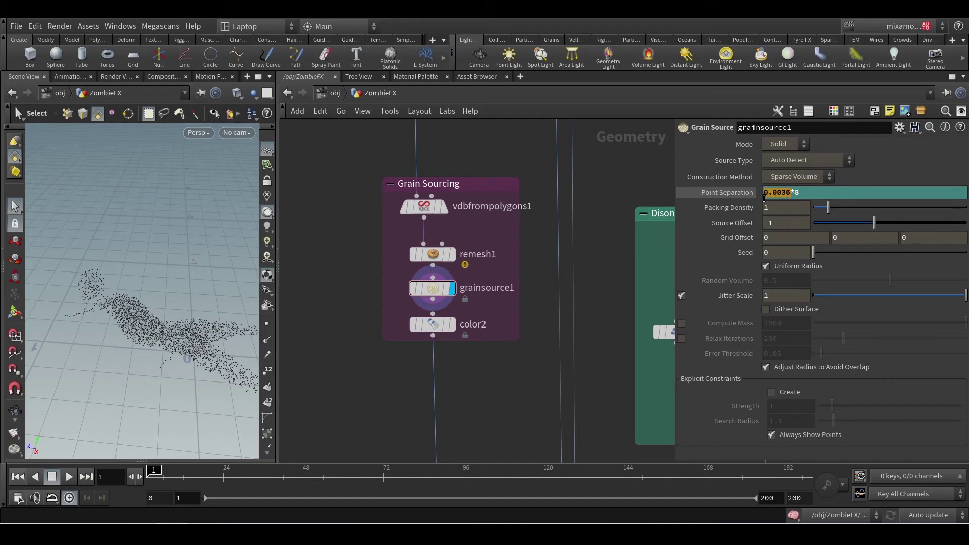
pyautogui.doubleClick(777, 194)
pyautogui.click(791, 193)
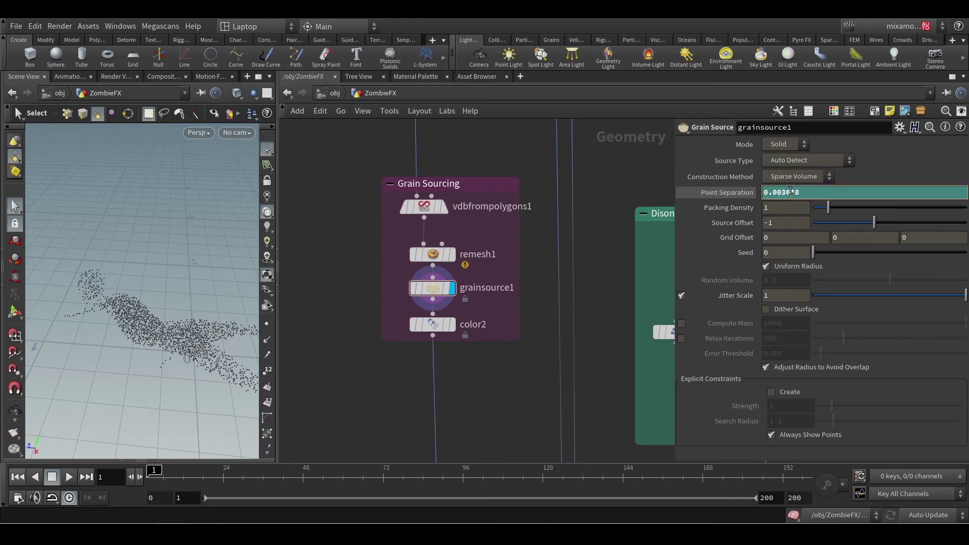
pyautogui.moveTo(791, 192); pyautogui.dragTo(804, 192)
# - Display color2 below grainsource1 and show its color settings
pyautogui.moveTo(474, 351); pyautogui.dragTo(511, 316, button='middle')
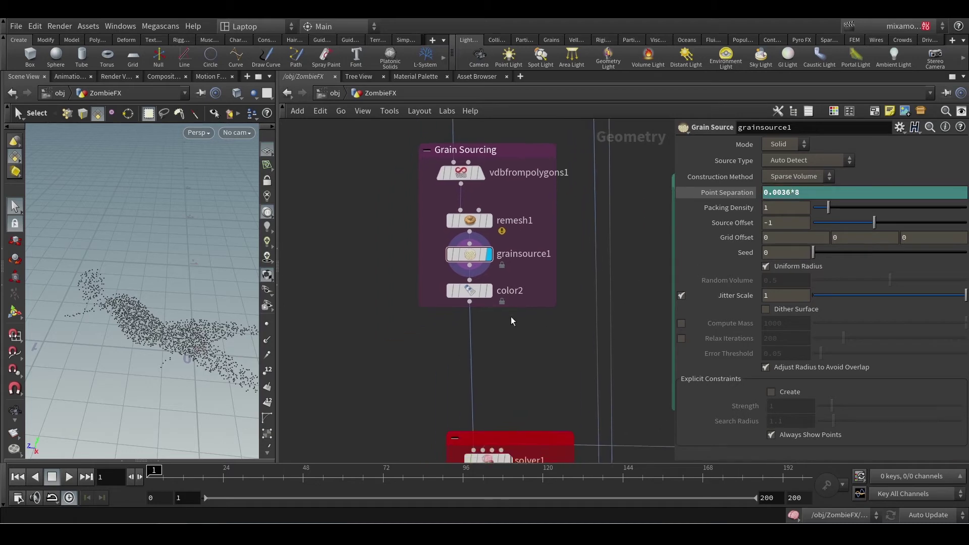
pyautogui.click(488, 293)
pyautogui.click(468, 297)
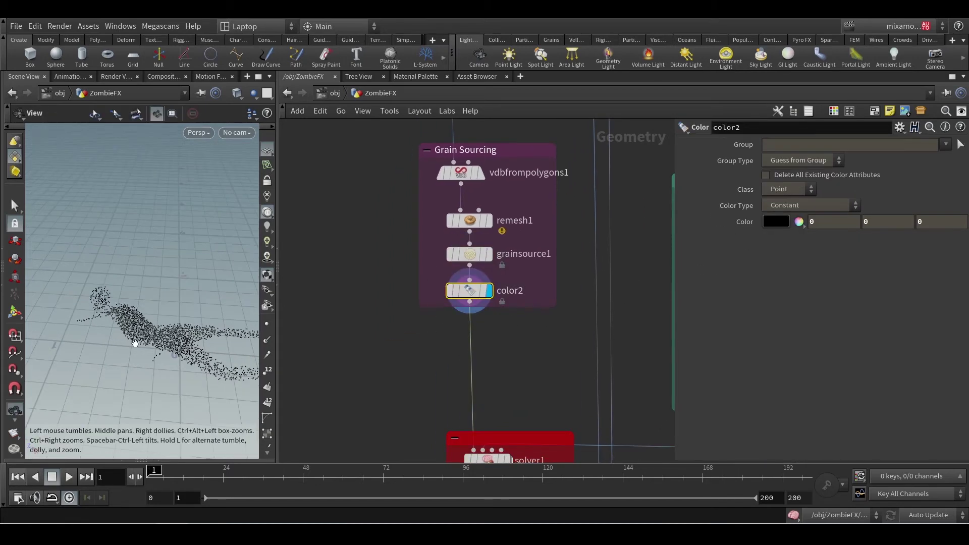
# - Widen the scene view against the network area and reframe the grain points of the zombie body
pyautogui.moveTo(469, 256)
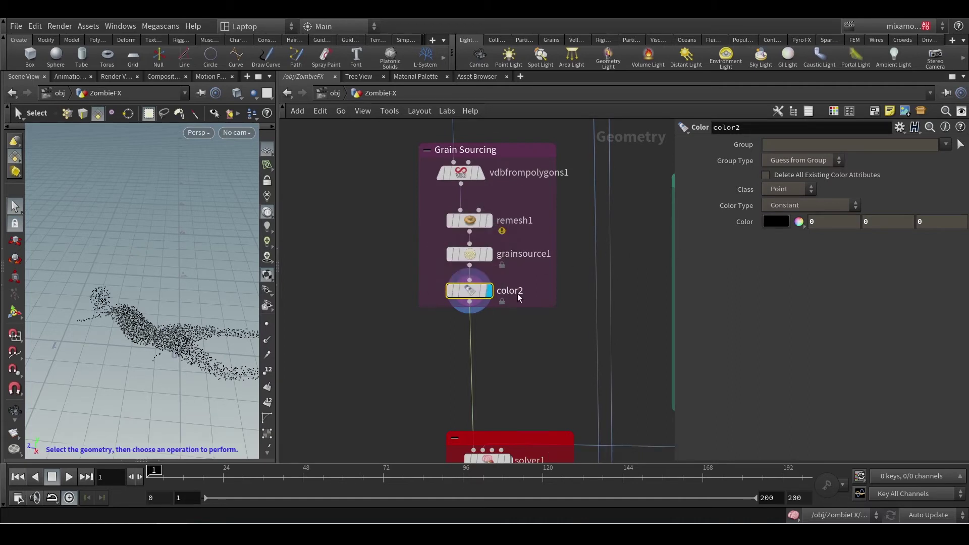
pyautogui.moveTo(470, 299)
pyautogui.scroll(-5, 540, 359)
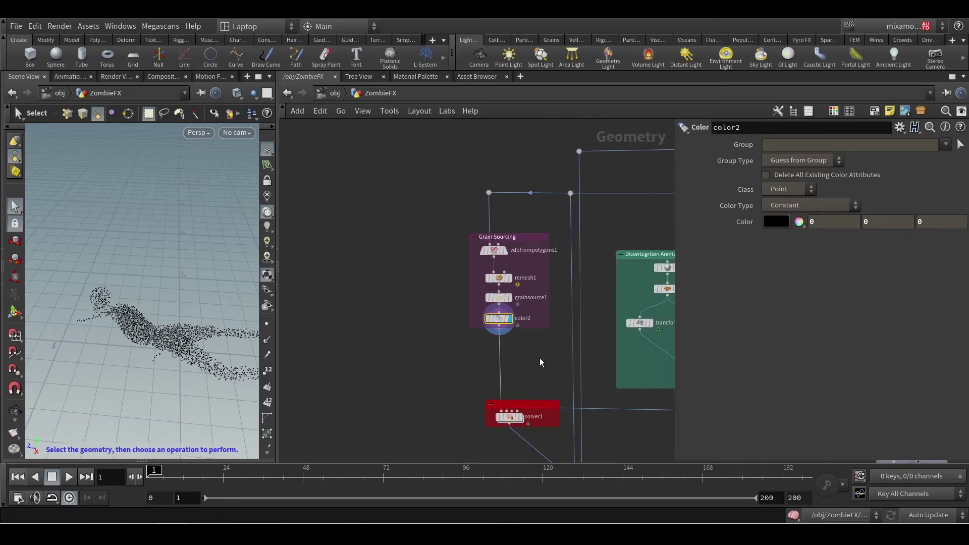
pyautogui.press('Escape')
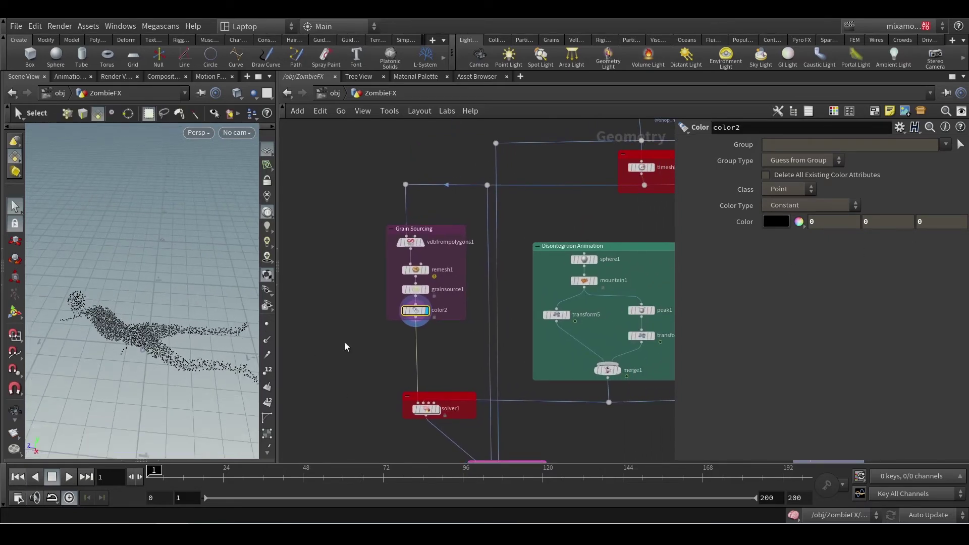
pyautogui.moveTo(277, 302); pyautogui.dragTo(359, 302)
pyautogui.press('s')
pyautogui.keyDown('alt'); pyautogui.moveTo(245, 353); pyautogui.dragTo(162, 328, button='middle'); pyautogui.keyUp('alt')
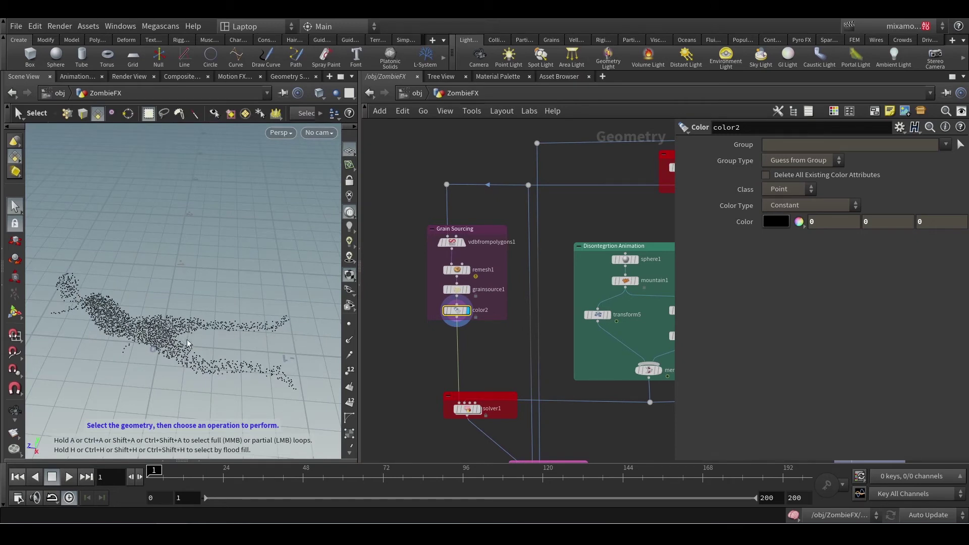
# - Display sphere1, mountain1 and merge1 in turn to trace how the Disontegrtion Animation branch builds its shapes
pyautogui.moveTo(546, 386); pyautogui.dragTo(462, 393, button='middle')
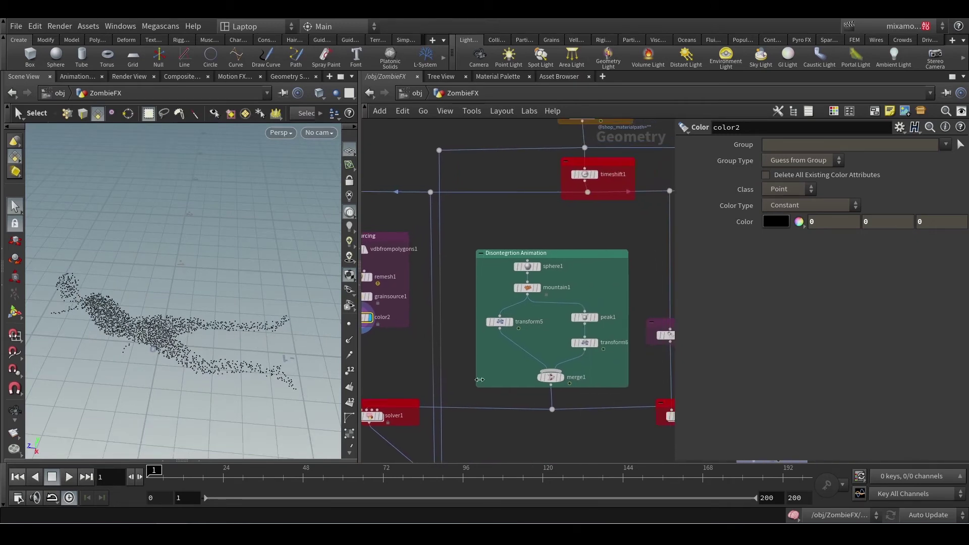
pyautogui.click(538, 266)
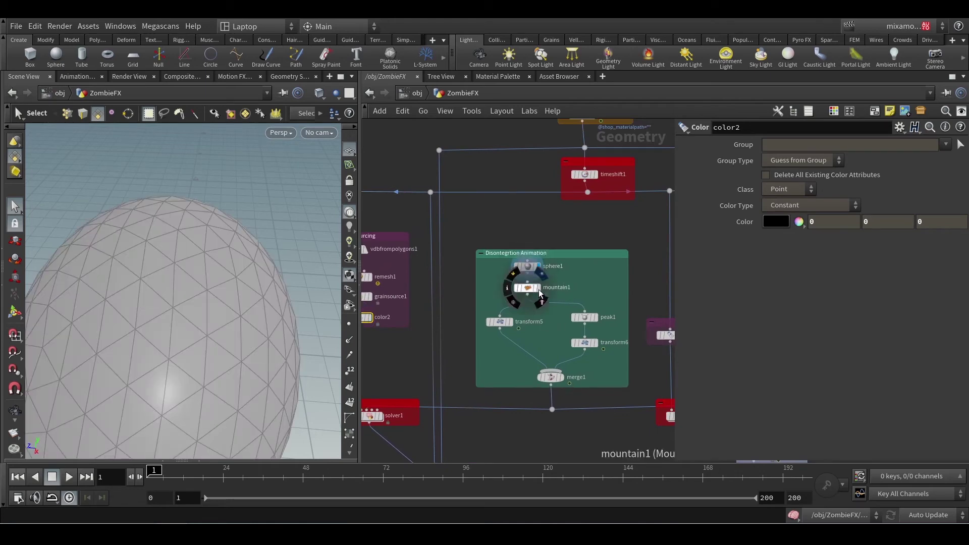
pyautogui.click(537, 287)
pyautogui.click(560, 377)
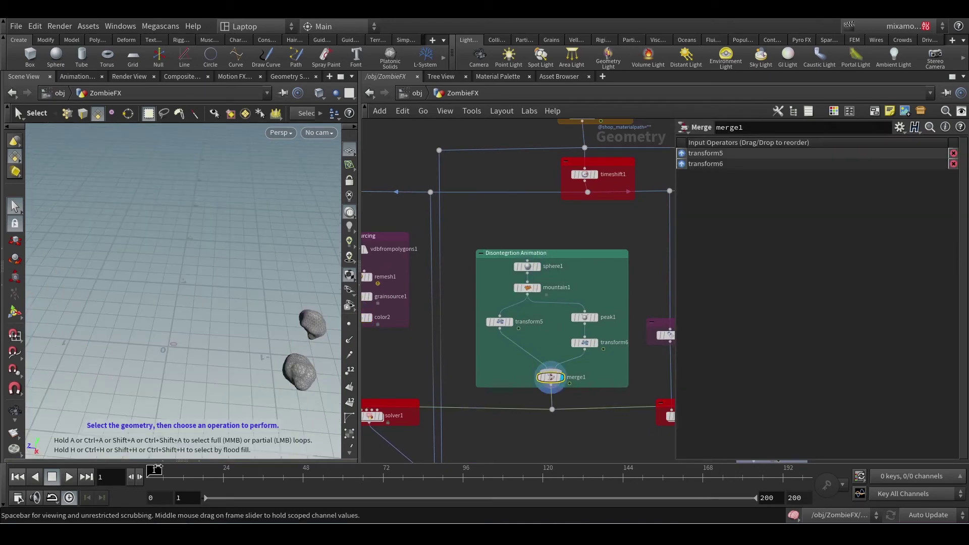
# - Preview the merge1 animation up to frame 27, ending back at the first frame
pyautogui.moveTo(195, 470); pyautogui.dragTo(231, 474)
pyautogui.click(232, 475)
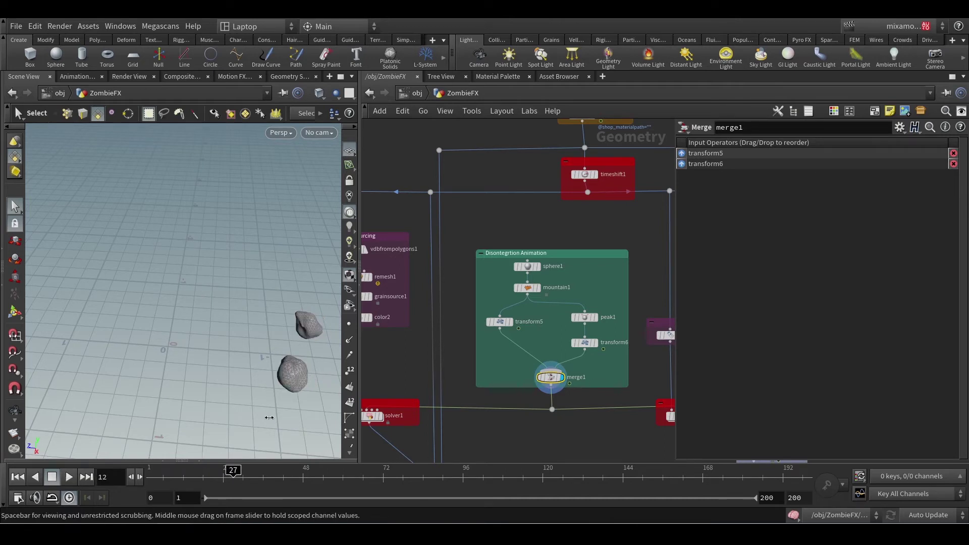
pyautogui.click(17, 477)
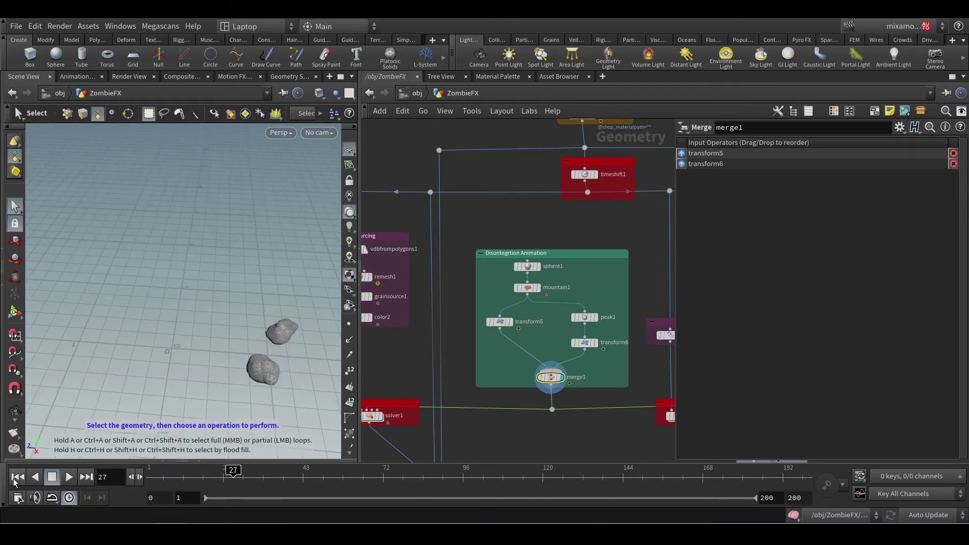
# - Review the Rotate expressions and keyframed Translate settings of transform5 and transform6
pyautogui.click(496, 322)
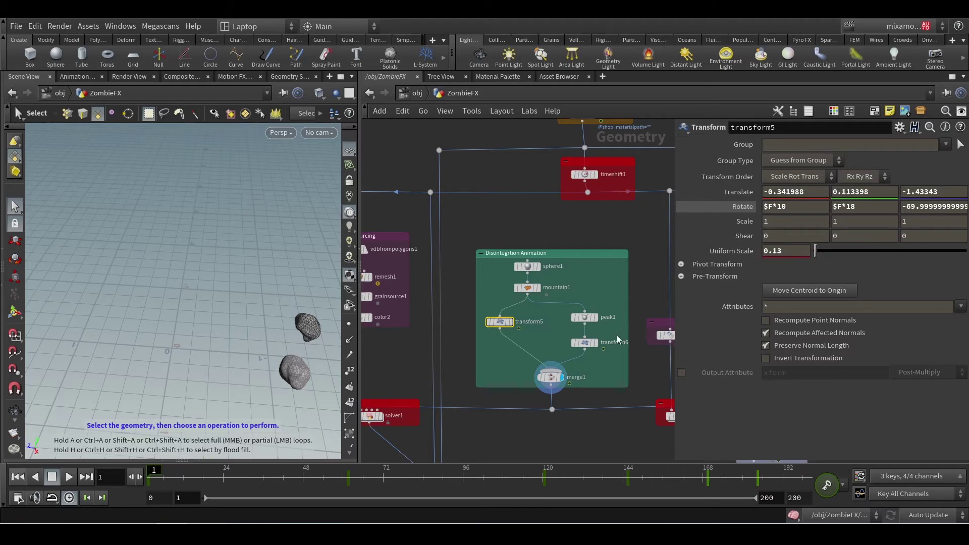
pyautogui.click(585, 343)
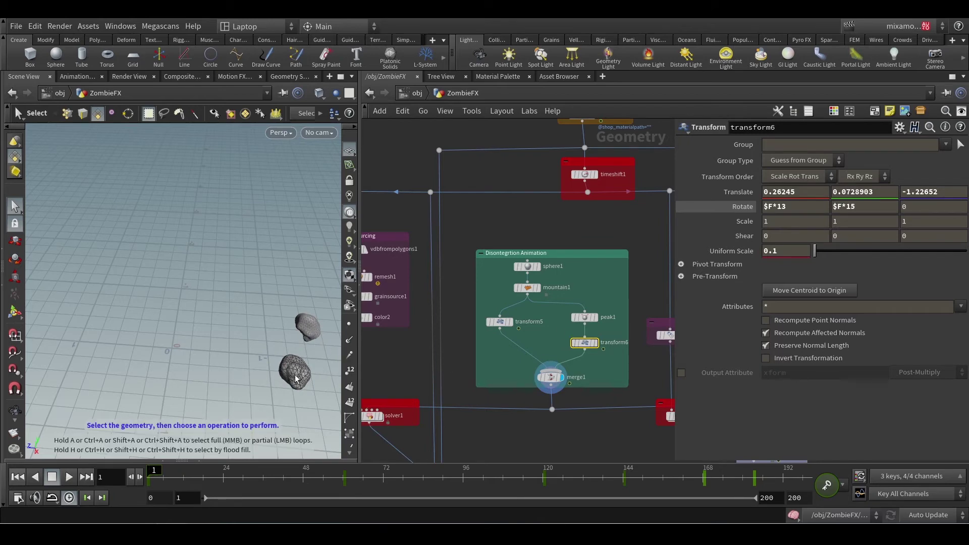
pyautogui.scroll(3, 562, 285)
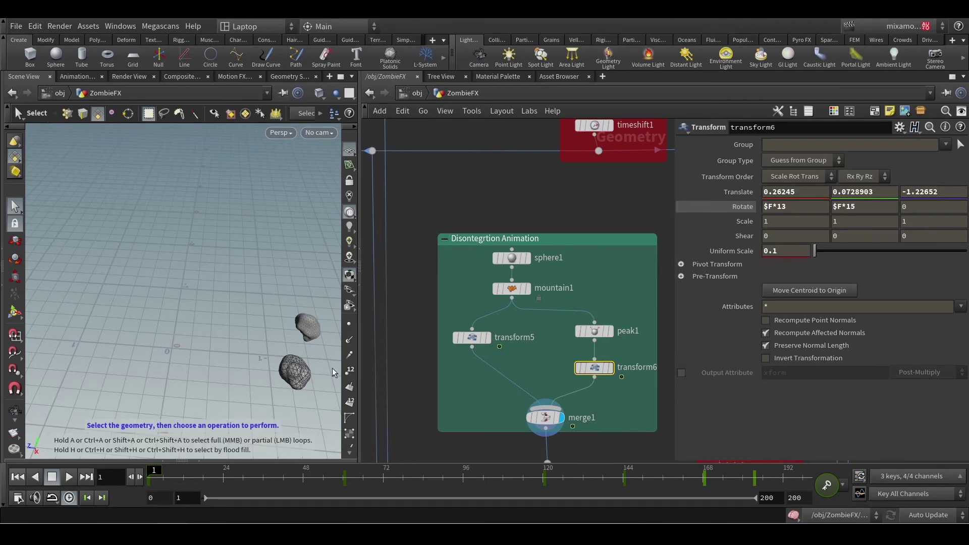
# - Overlay color2 as a template with the merge1 shapes and examine at frame 49 where they meet the grain points
pyautogui.moveTo(464, 412); pyautogui.dragTo(578, 384, button='middle')
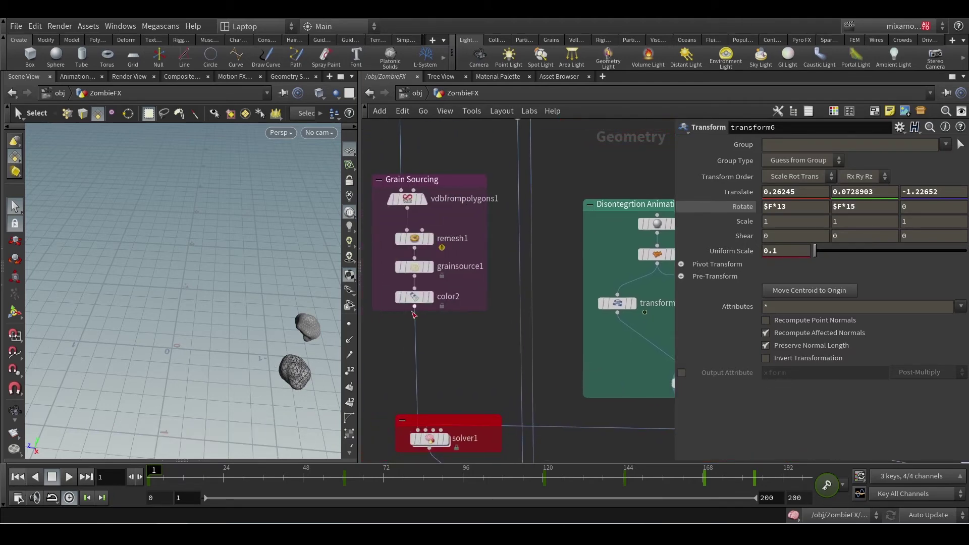
pyautogui.click(426, 298)
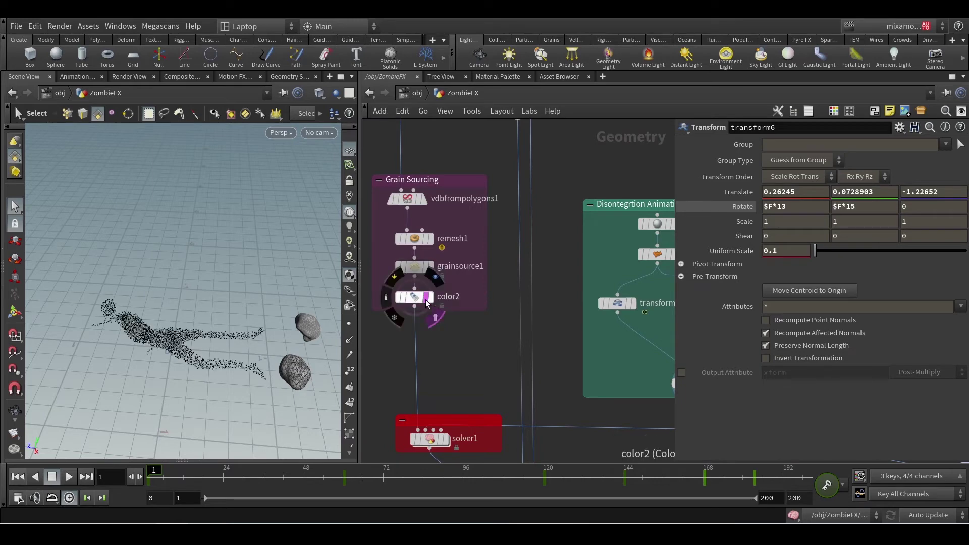
pyautogui.click(307, 480)
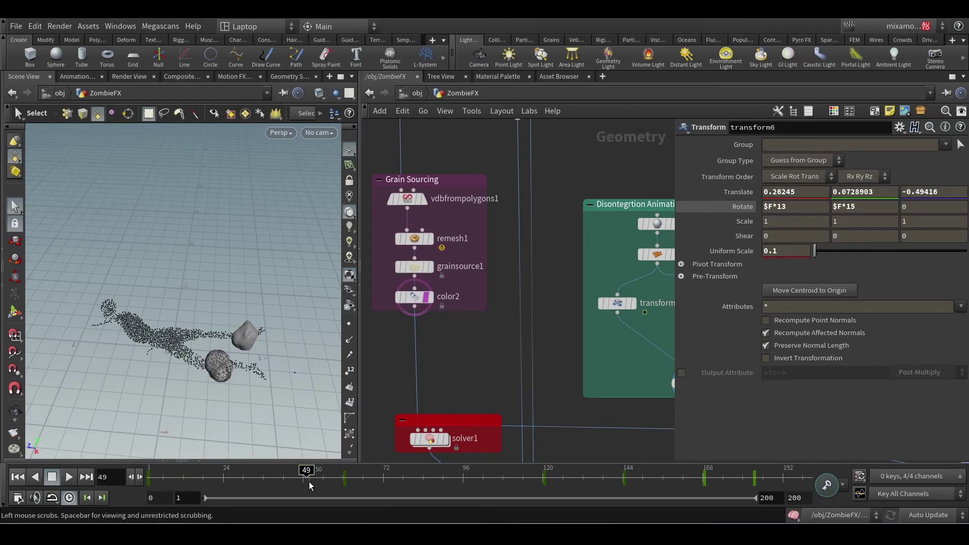
pyautogui.keyDown('alt'); pyautogui.moveTo(225, 386); pyautogui.dragTo(254, 300); pyautogui.keyUp('alt')
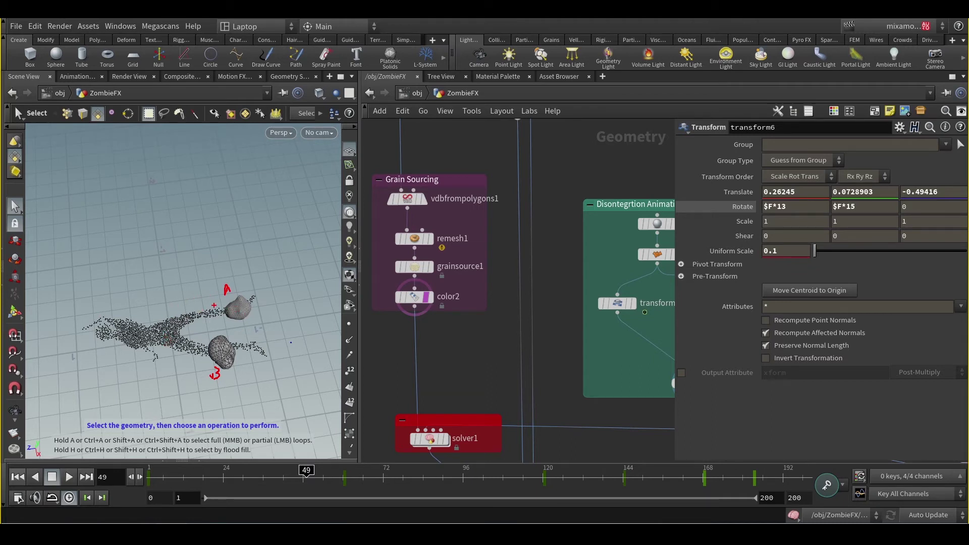
pyautogui.press('Escape')
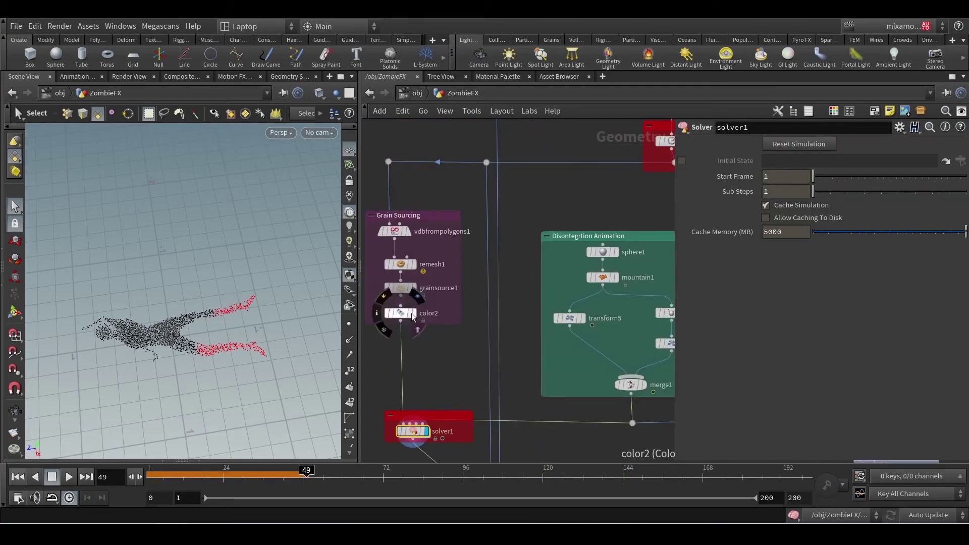
# - Display color2 again and return the timeline to frame 1, comparing its connection to solver1 with the merge1 branch
pyautogui.click(413, 313)
pyautogui.moveTo(606, 426); pyautogui.dragTo(566, 415, button='middle')
pyautogui.hotkey('ctrl', 'Up')
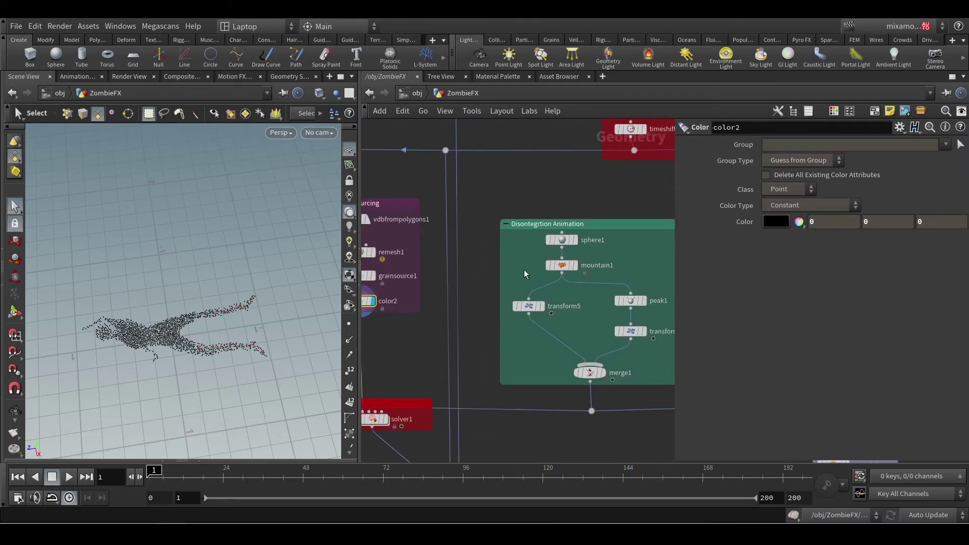
pyautogui.moveTo(477, 377); pyautogui.dragTo(560, 343, button='middle')
pyautogui.moveTo(454, 382)
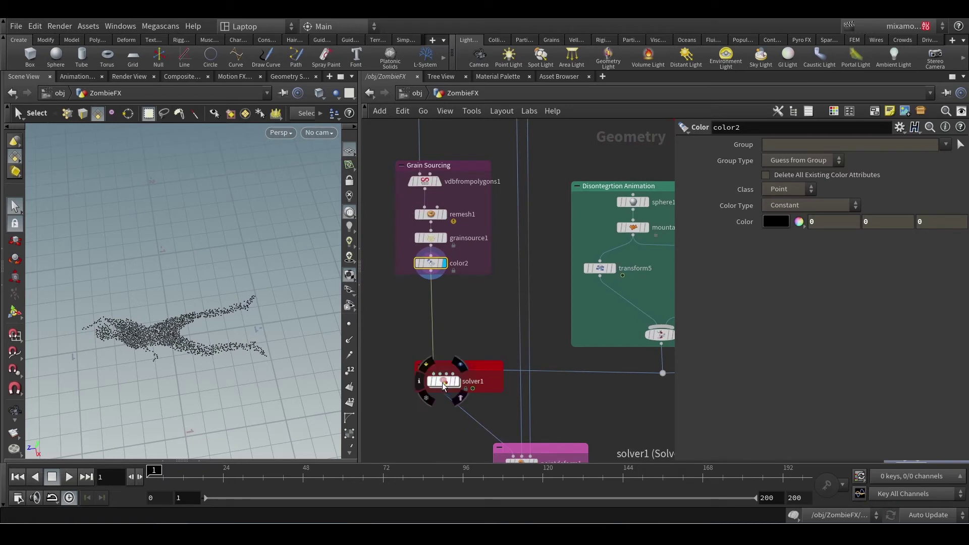
pyautogui.moveTo(634, 194); pyautogui.dragTo(570, 227, button='middle')
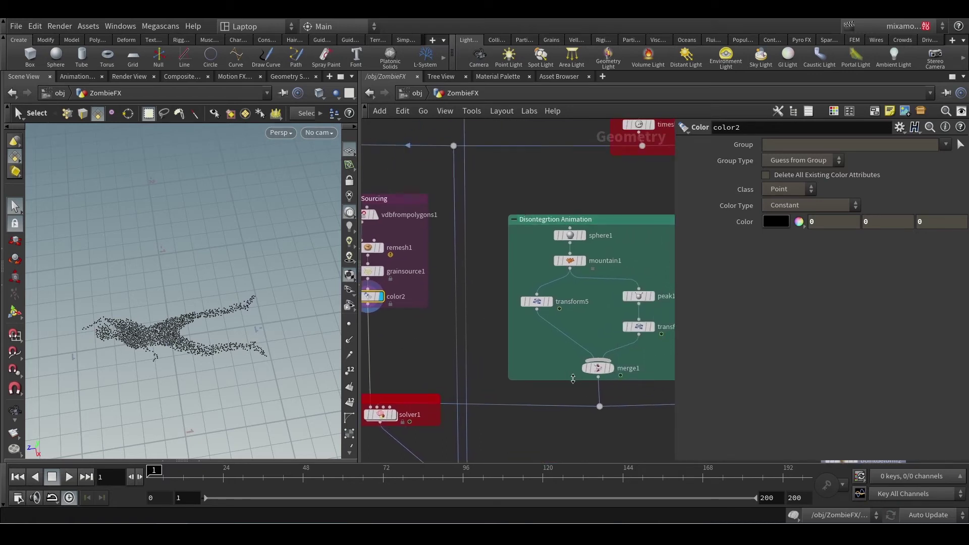
pyautogui.moveTo(572, 378); pyautogui.dragTo(523, 374, button='middle')
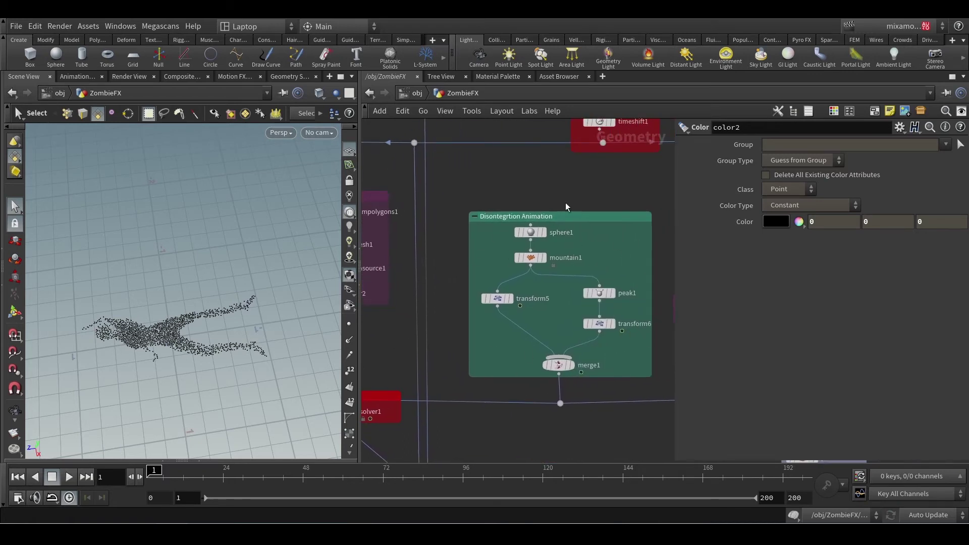
# - Retitle the green network box containing sphere1 and merge1 as "Disintegrtion Animation"
pyautogui.scroll(3, 527, 211)
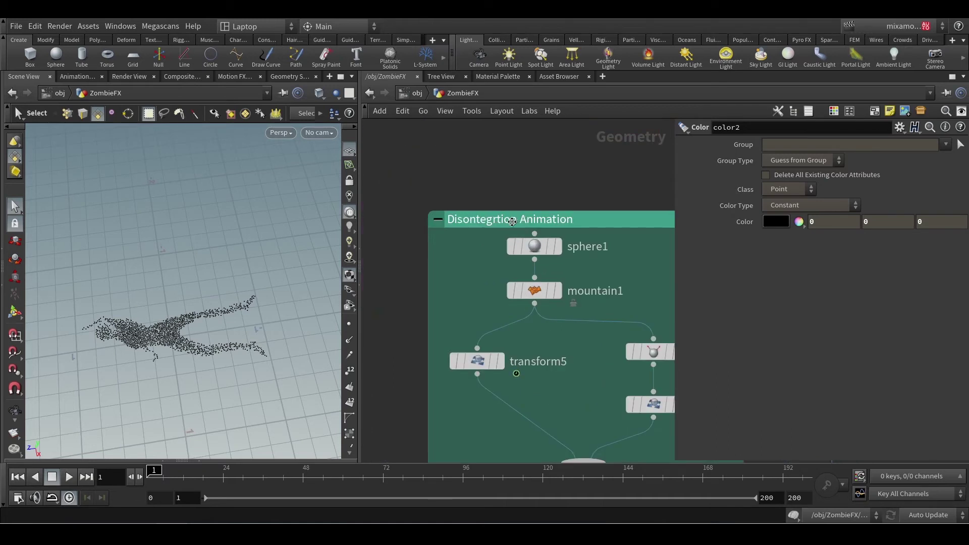
pyautogui.doubleClick(469, 221)
pyautogui.press('BackSpace')
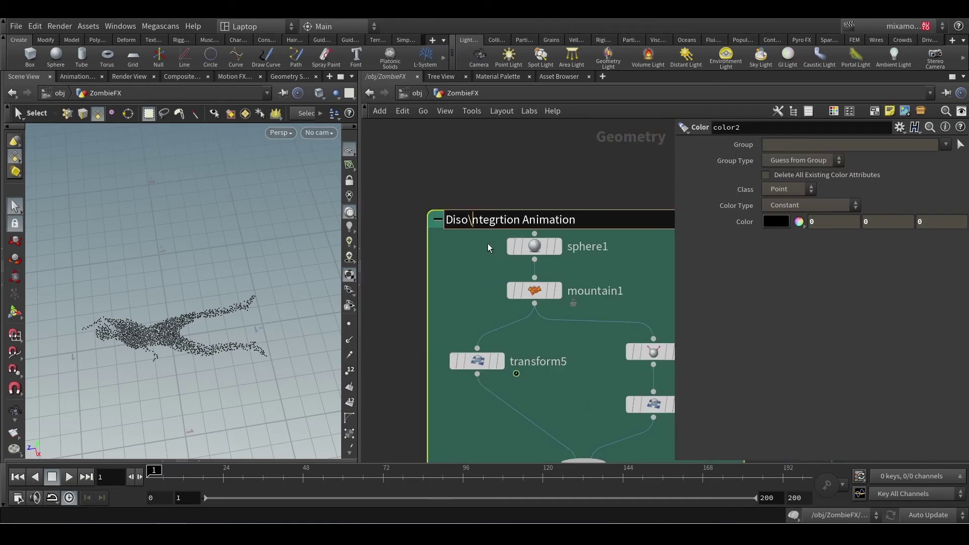
pyautogui.write('i')
pyautogui.press('Return')
pyautogui.scroll(-3, 544, 270)
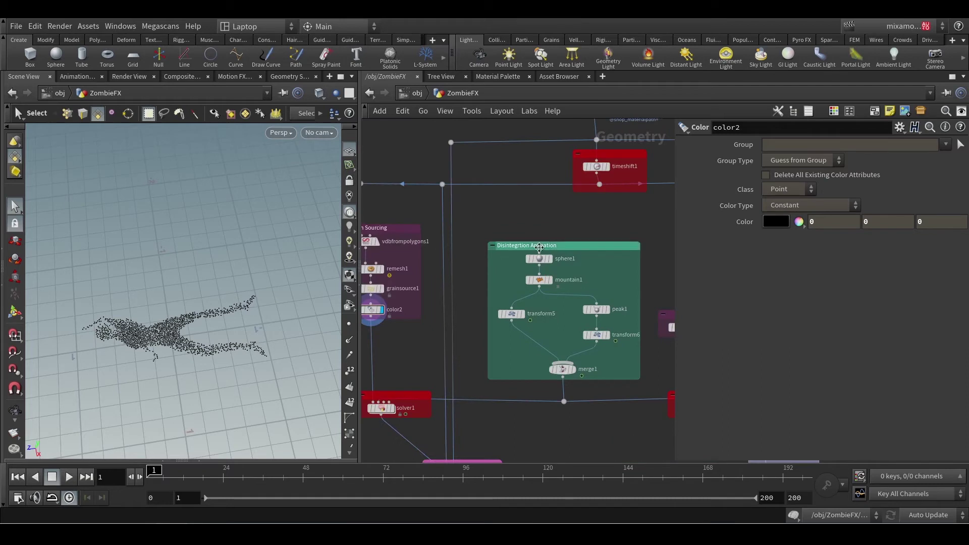
# - Go inside solver1 and rearrange its inputs, moving Input_1 up and Input_2 directly above color1
pyautogui.moveTo(427, 419); pyautogui.dragTo(504, 381, button='middle')
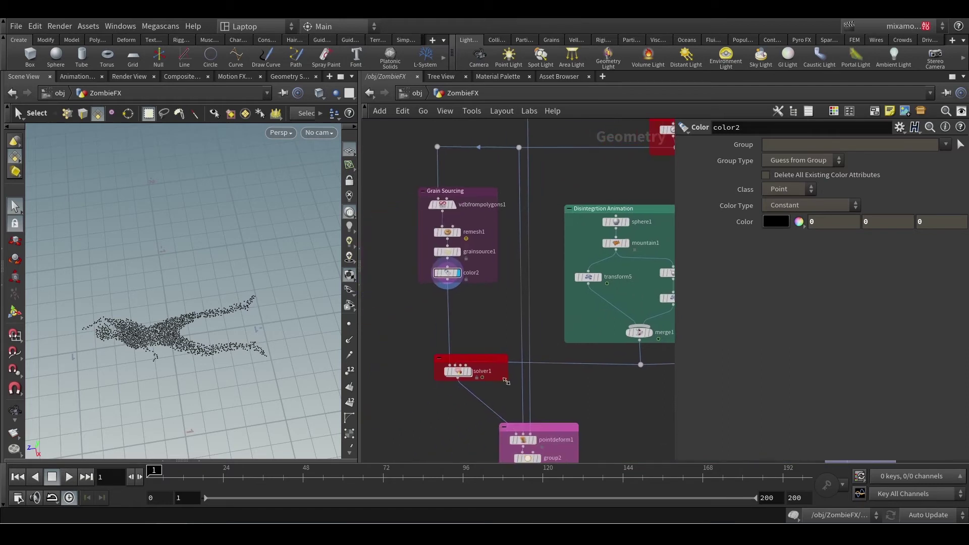
pyautogui.scroll(2, 482, 386)
pyautogui.moveTo(449, 367)
pyautogui.click(467, 345)
pyautogui.doubleClick(449, 369)
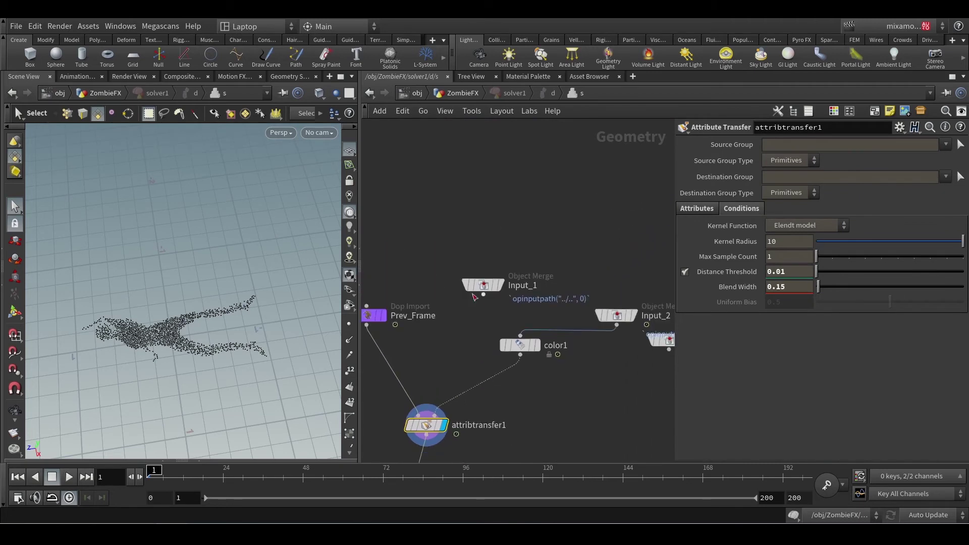
pyautogui.moveTo(472, 283); pyautogui.dragTo(474, 245)
pyautogui.moveTo(640, 315); pyautogui.dragTo(519, 308)
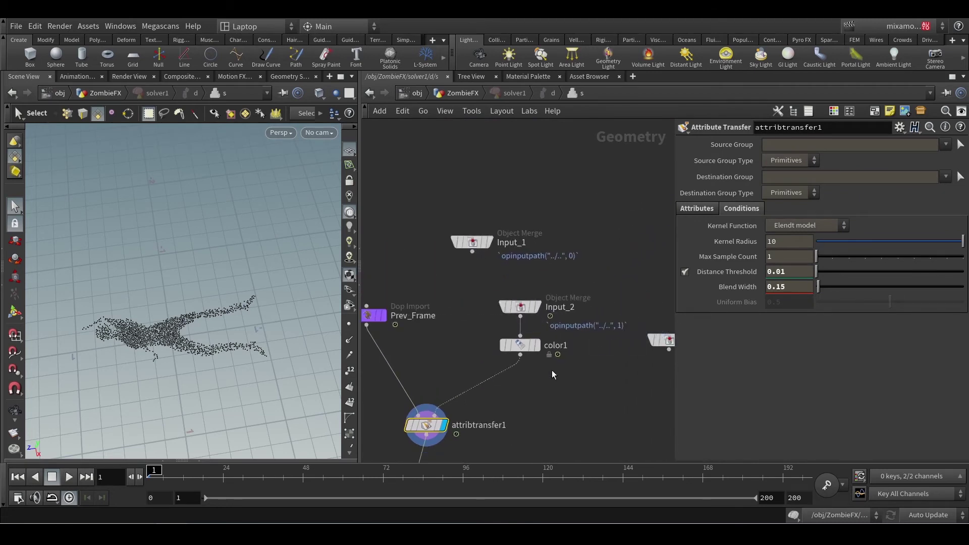
# - Return to the ZombieFX network and extend the red network box upward around solver1
pyautogui.click(463, 93)
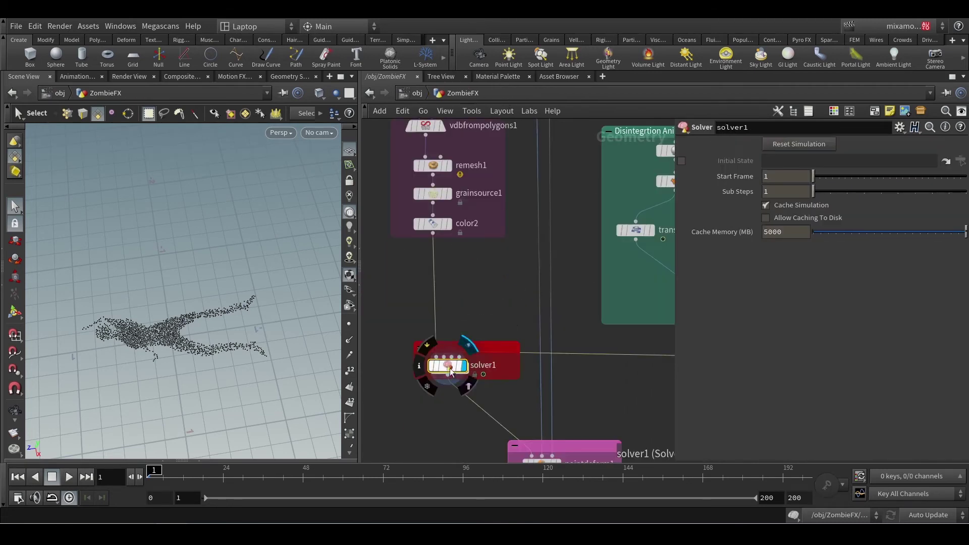
pyautogui.scroll(4, 511, 351)
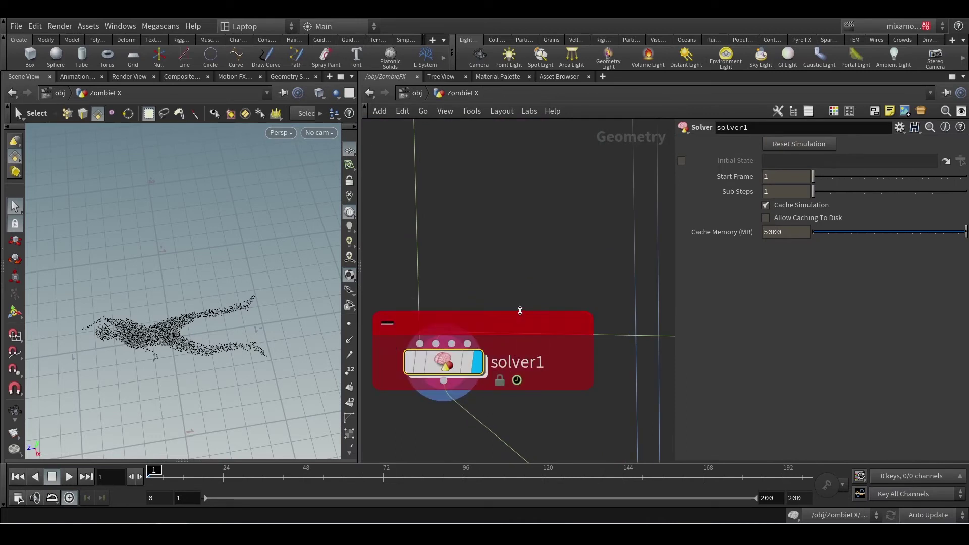
pyautogui.moveTo(519, 309); pyautogui.dragTo(520, 272)
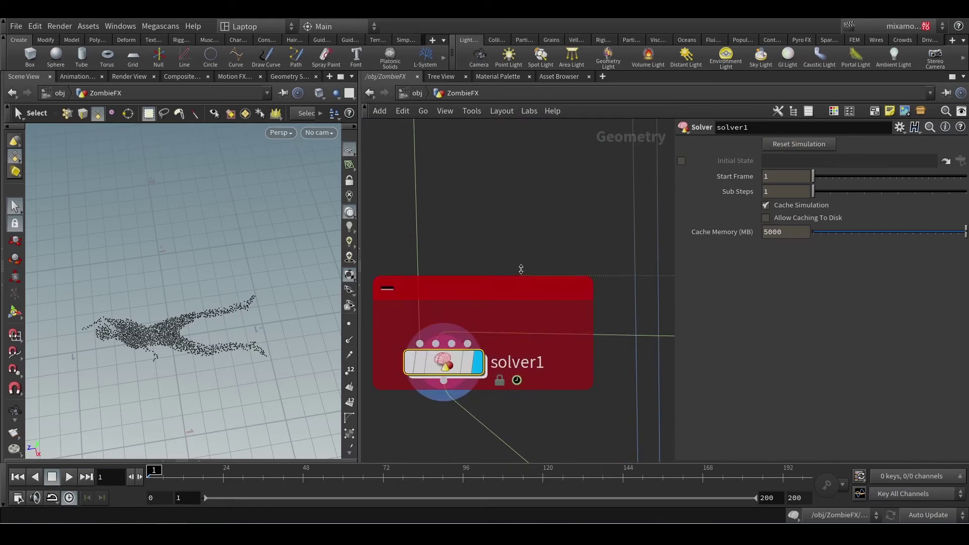
# - Go back inside solver1, display color1 and show its color settings
pyautogui.doubleClick(444, 362)
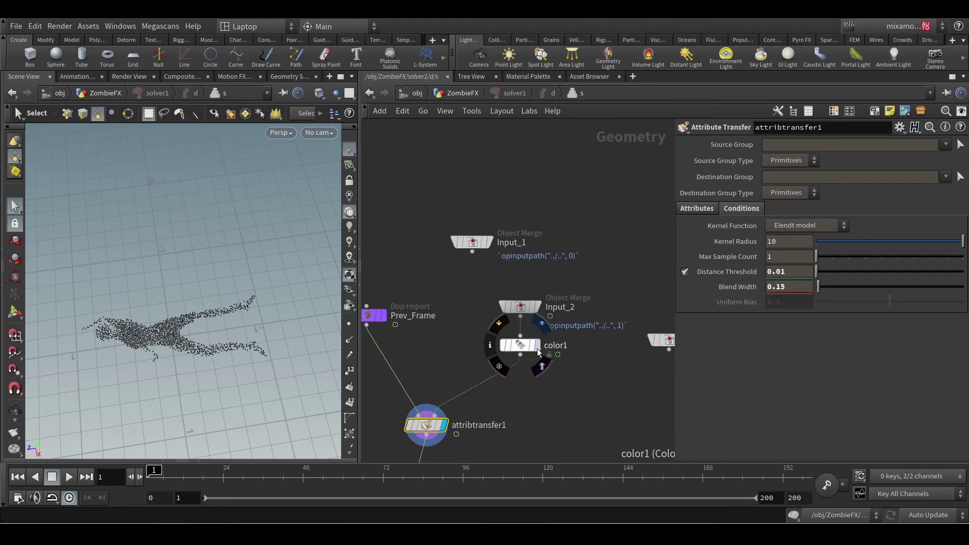
pyautogui.click(537, 347)
pyautogui.click(522, 348)
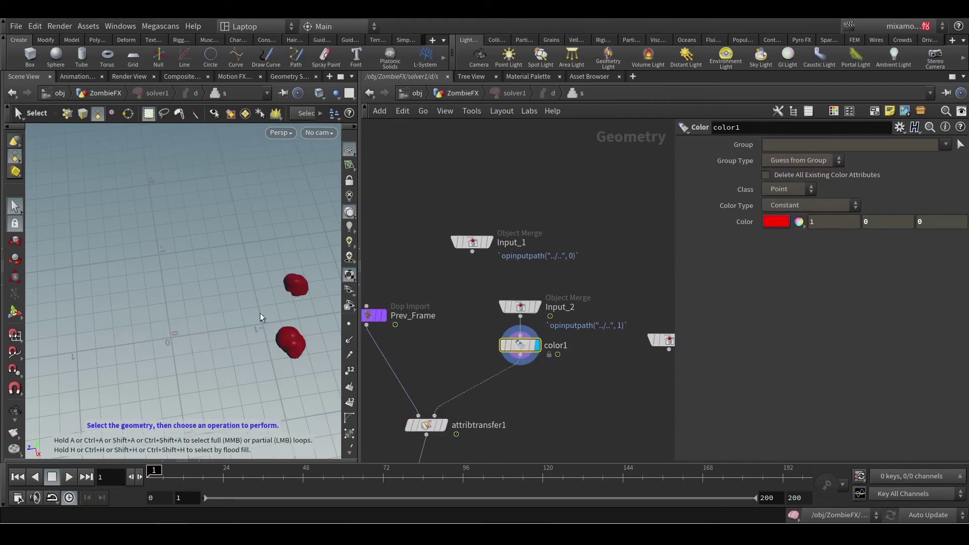
# - Display attribtransfer1 below Prev_Frame and color1 and show its transfer conditions
pyautogui.moveTo(443, 362); pyautogui.dragTo(514, 332, button='middle')
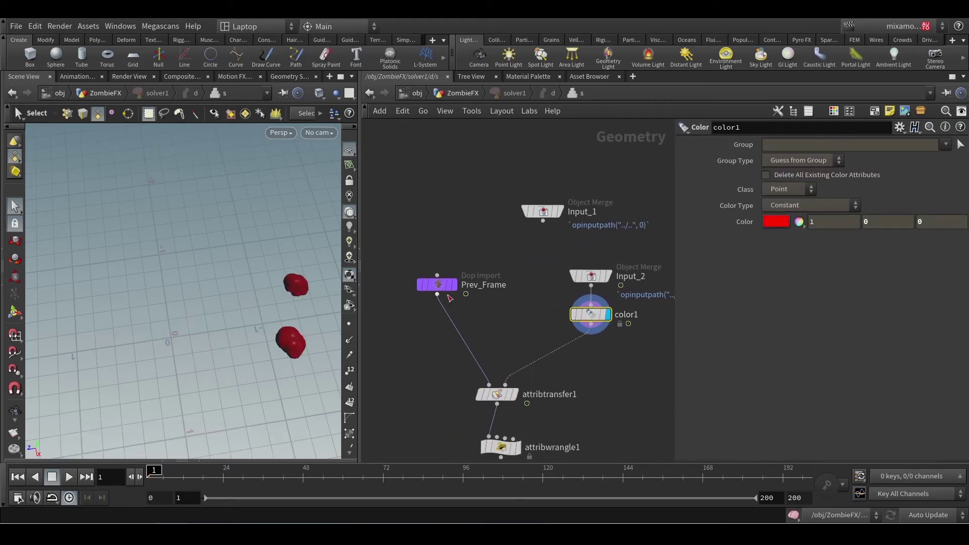
pyautogui.scroll(2, 559, 415)
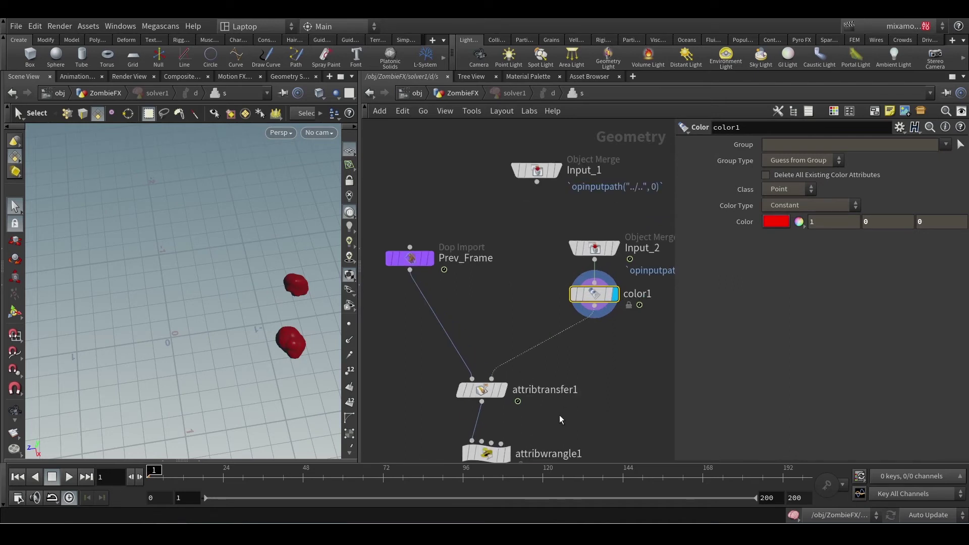
pyautogui.scroll(2, 536, 414)
pyautogui.moveTo(525, 391); pyautogui.dragTo(404, 328)
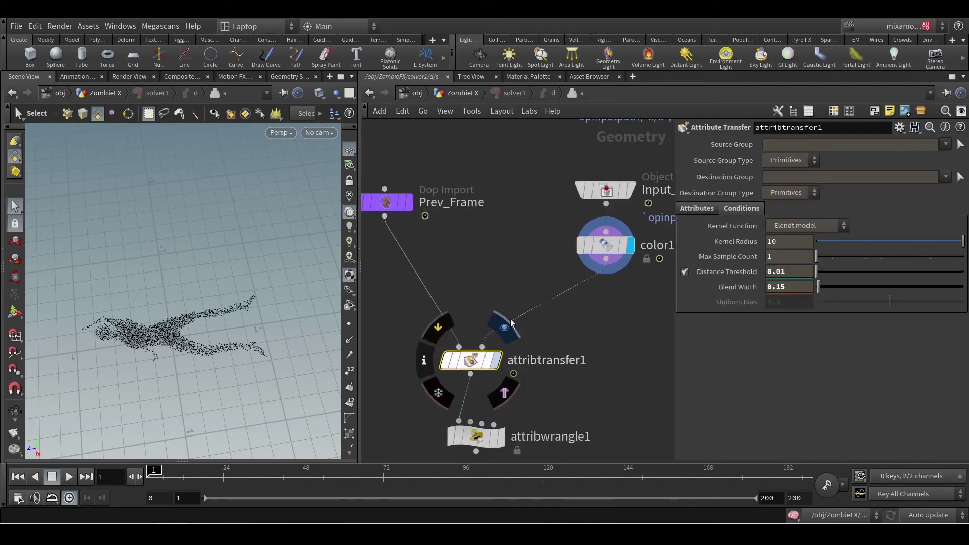
# - Check solver1 in the ZombieFX network, then go back inside it, display attribtransfer1 and show which attributes it transfers
pyautogui.click(466, 96)
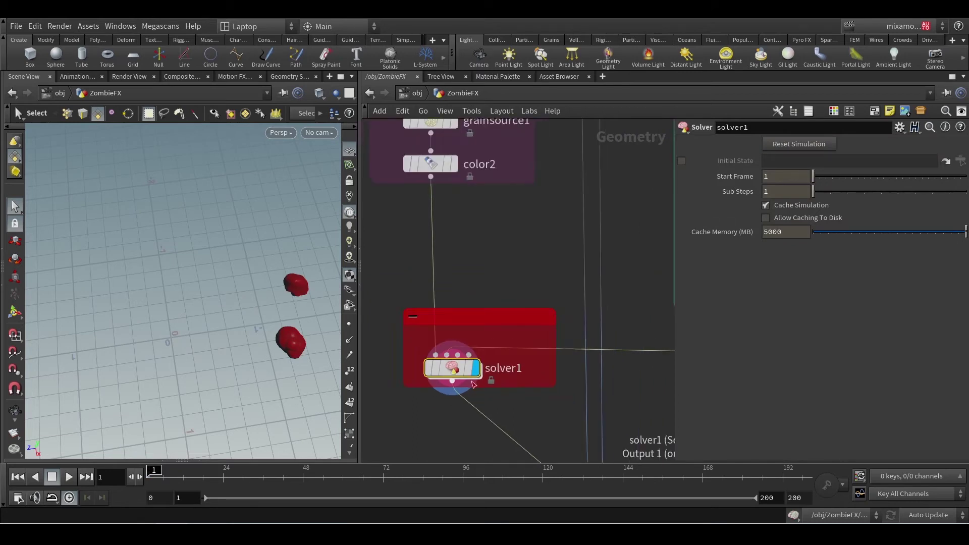
pyautogui.scroll(-1, 473, 384)
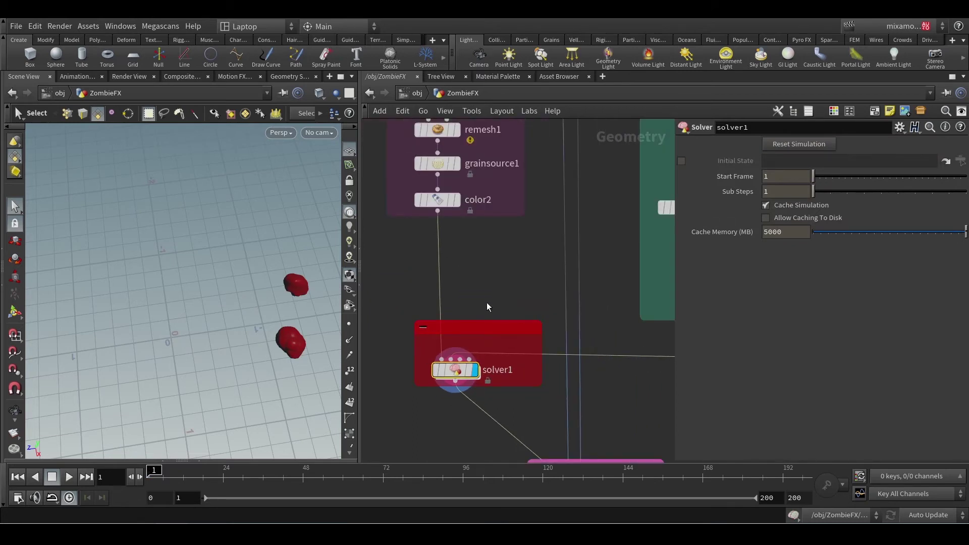
pyautogui.moveTo(458, 373)
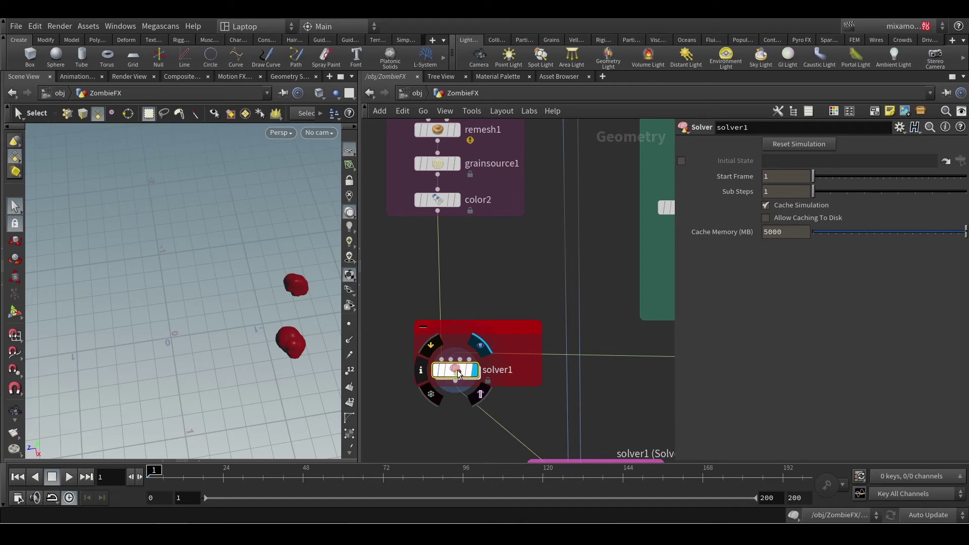
pyautogui.doubleClick(457, 372)
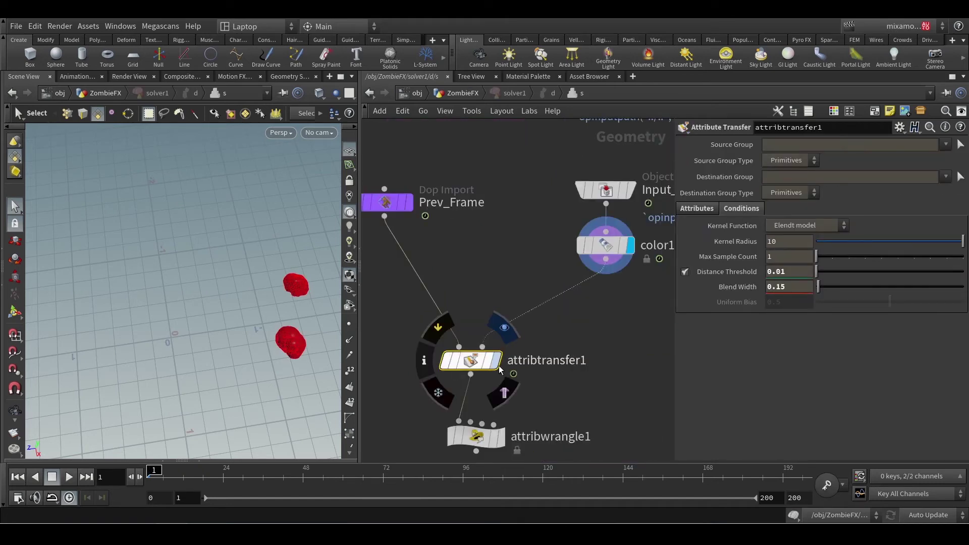
pyautogui.click(498, 361)
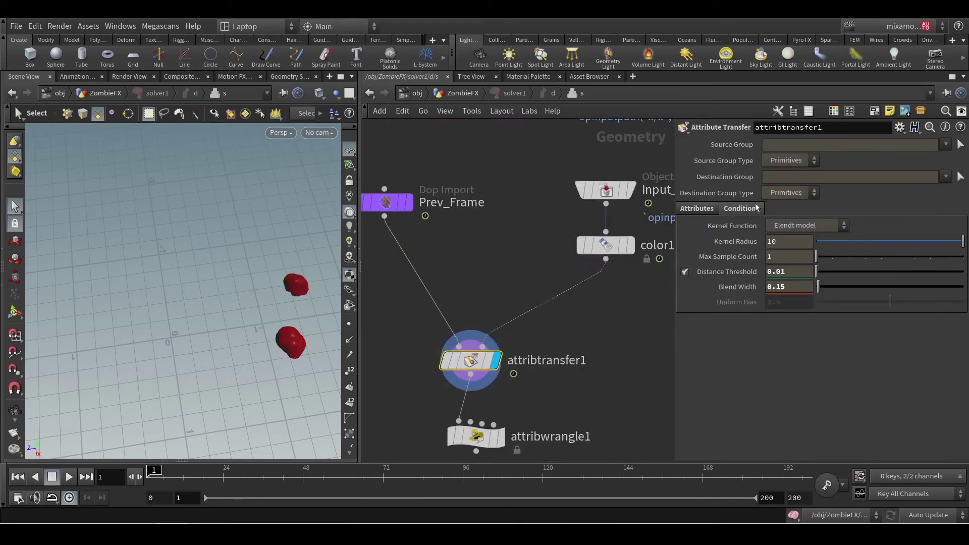
pyautogui.click(694, 210)
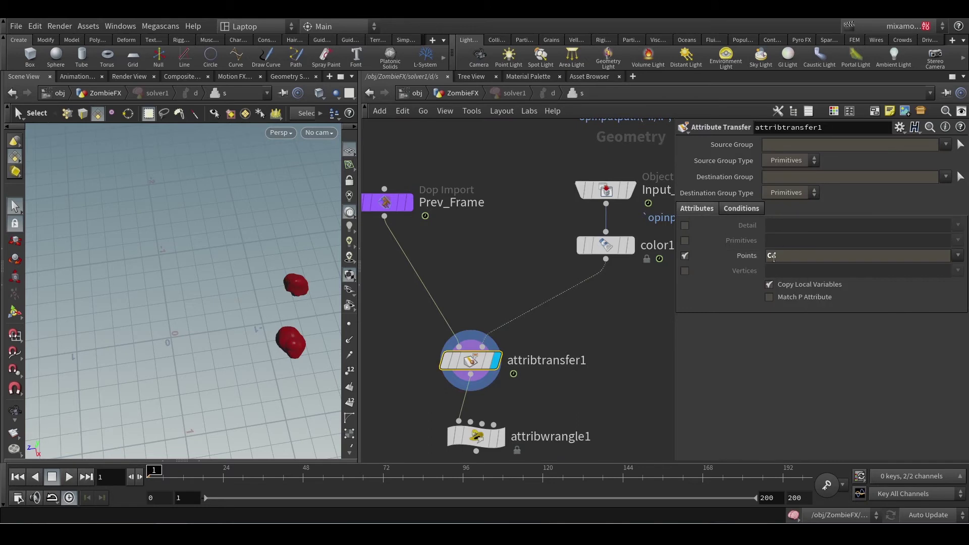
# - Display attribwrangle1 below attribtransfer1 and select it to show its VEX expression
pyautogui.moveTo(587, 394); pyautogui.dragTo(585, 355, button='middle')
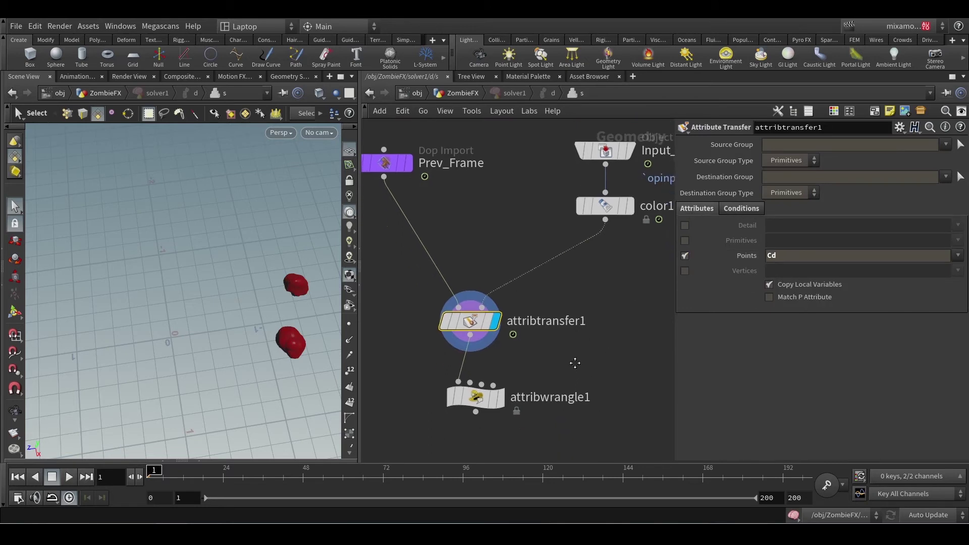
pyautogui.click(498, 397)
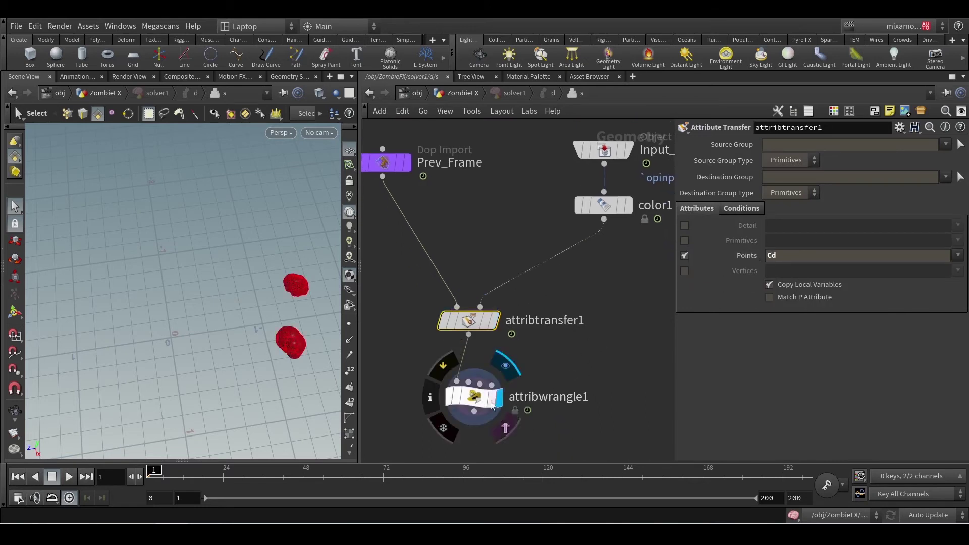
pyautogui.click(467, 397)
pyautogui.moveTo(549, 368); pyautogui.dragTo(425, 425)
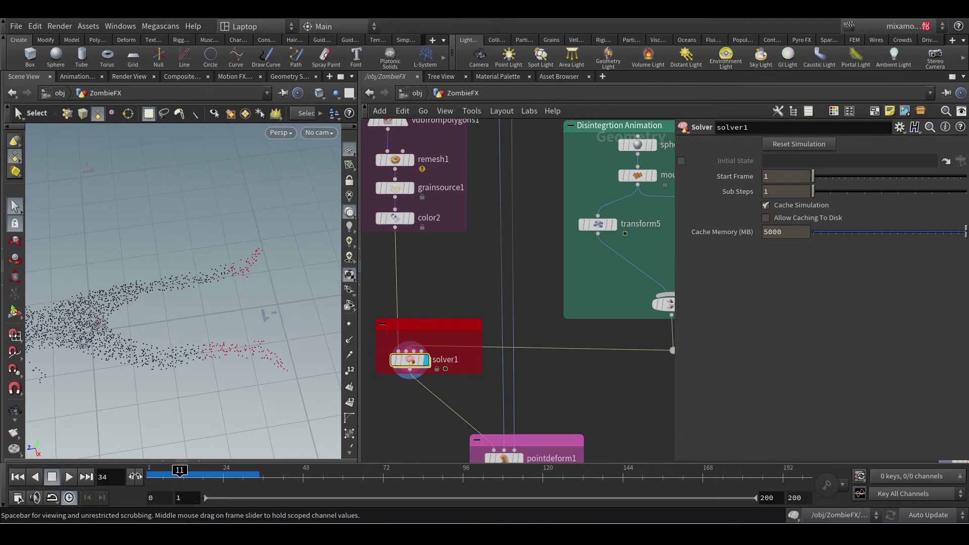
# - Review the solver1 result in the ZombieFX network by playing from frame 1 and jumping ahead to frame 30
pyautogui.moveTo(135, 476); pyautogui.dragTo(132, 476)
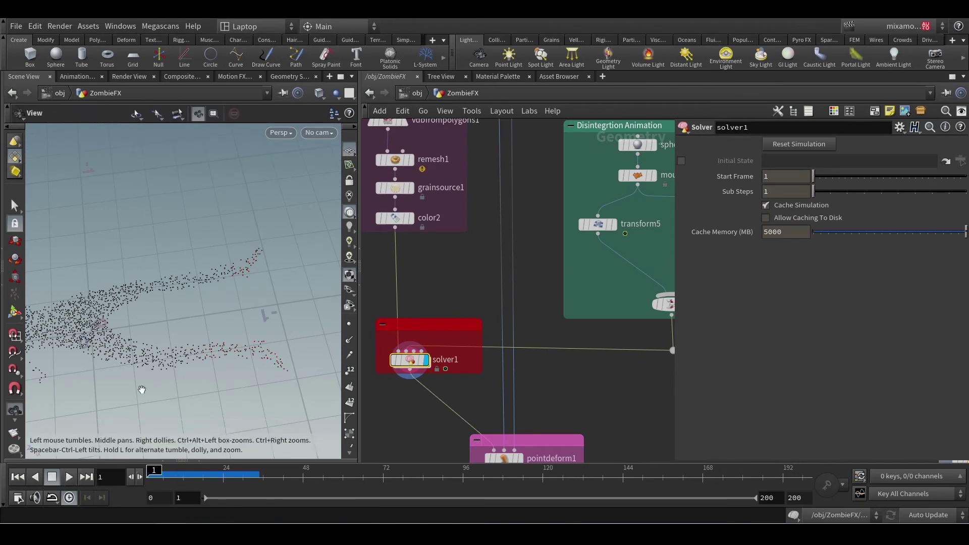
pyautogui.keyDown('alt'); pyautogui.moveTo(142, 388); pyautogui.dragTo(161, 388, button='right'); pyautogui.keyUp('alt')
pyautogui.keyDown('alt'); pyautogui.moveTo(161, 388); pyautogui.dragTo(188, 390, button='middle'); pyautogui.keyUp('alt')
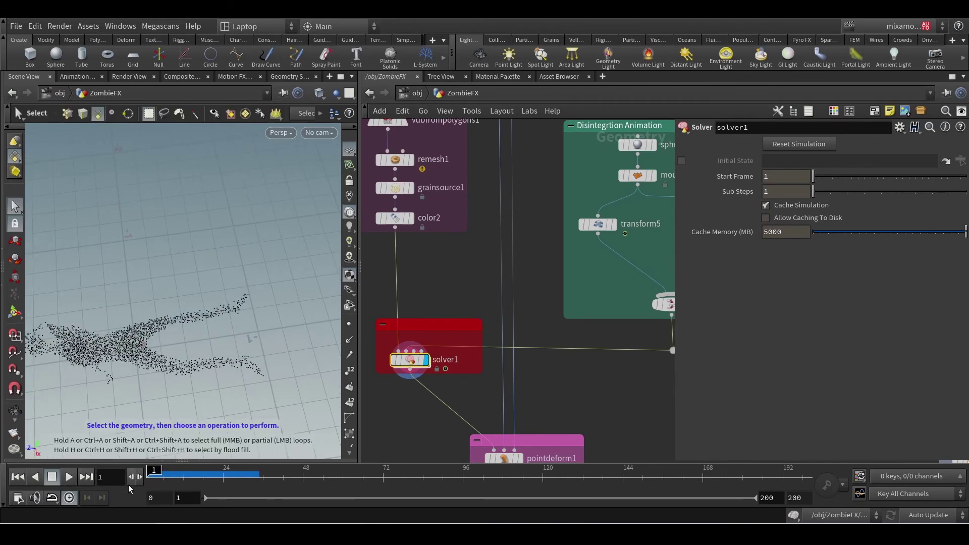
pyautogui.click(68, 477)
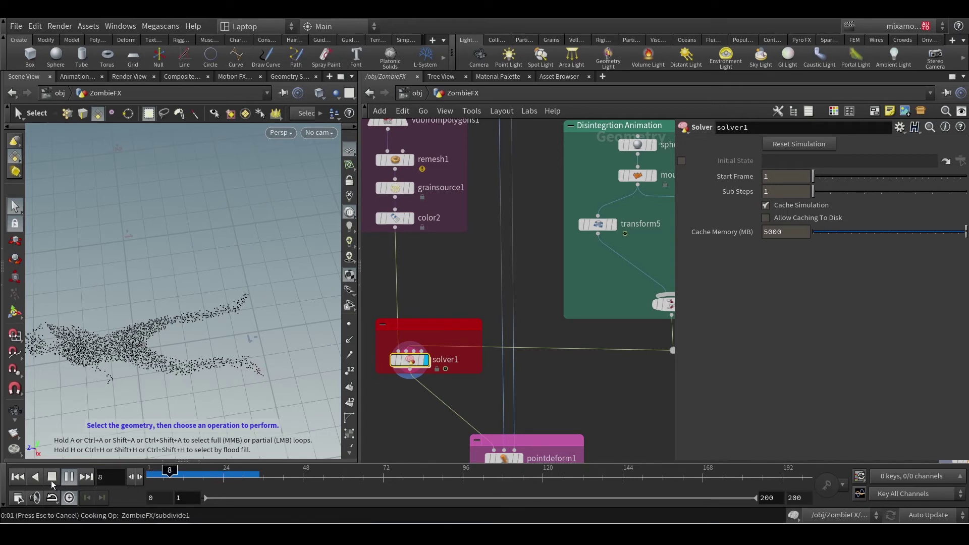
pyautogui.press('Up')
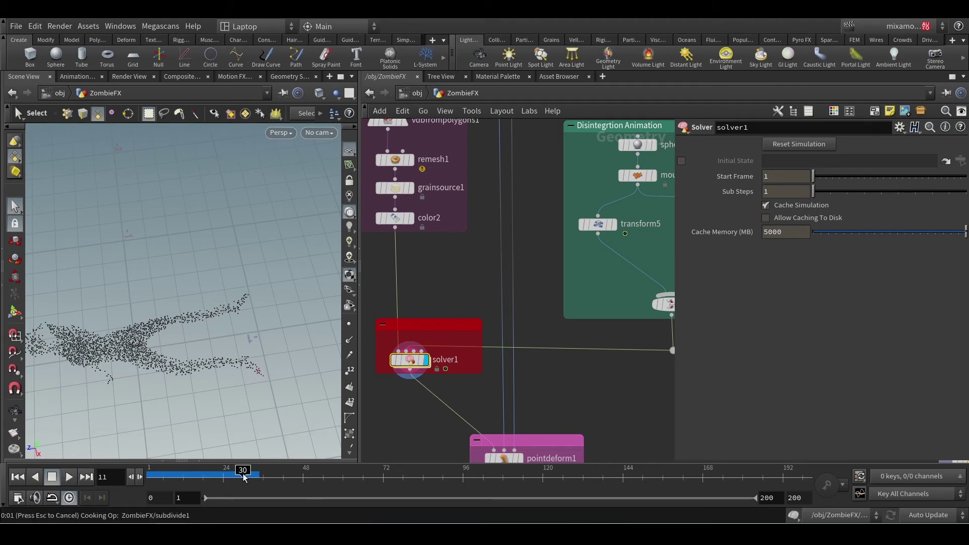
pyautogui.click(243, 477)
pyautogui.press('Escape')
pyautogui.press('s')
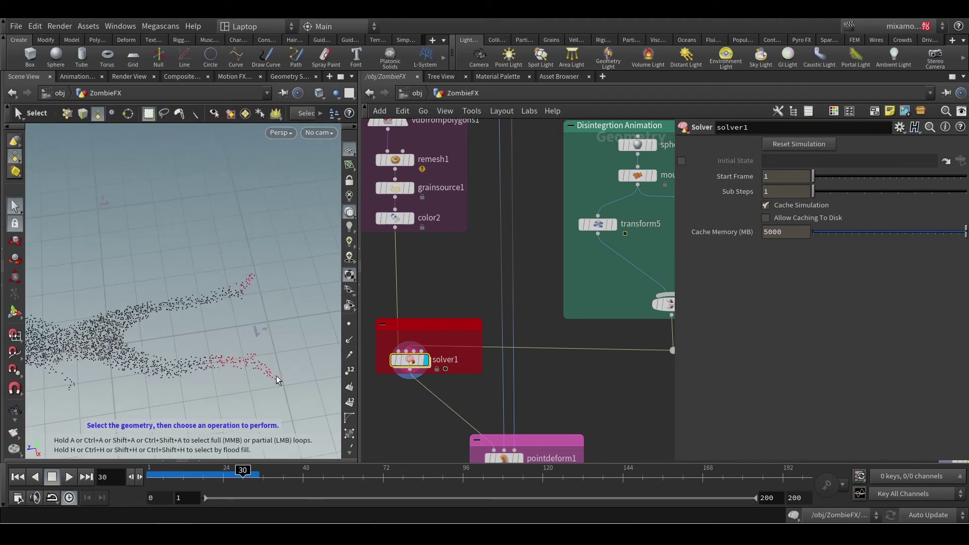
# - Show merge1 from the Disintegration Animation box as a wireframe template over the solver1 grains and view where they overlap
pyautogui.moveTo(572, 325); pyautogui.dragTo(513, 351, button='middle')
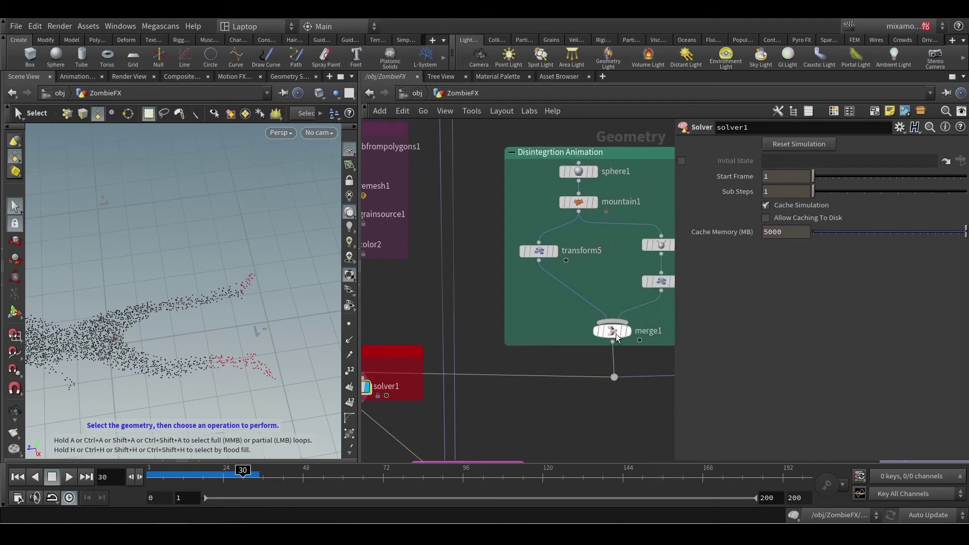
pyautogui.click(624, 332)
pyautogui.keyDown('alt'); pyautogui.moveTo(262, 333); pyautogui.dragTo(259, 343, button='middle'); pyautogui.keyUp('alt')
pyautogui.moveTo(259, 343); pyautogui.dragTo(262, 392)
pyautogui.press('s')
pyautogui.moveTo(468, 406); pyautogui.dragTo(534, 393, button='middle')
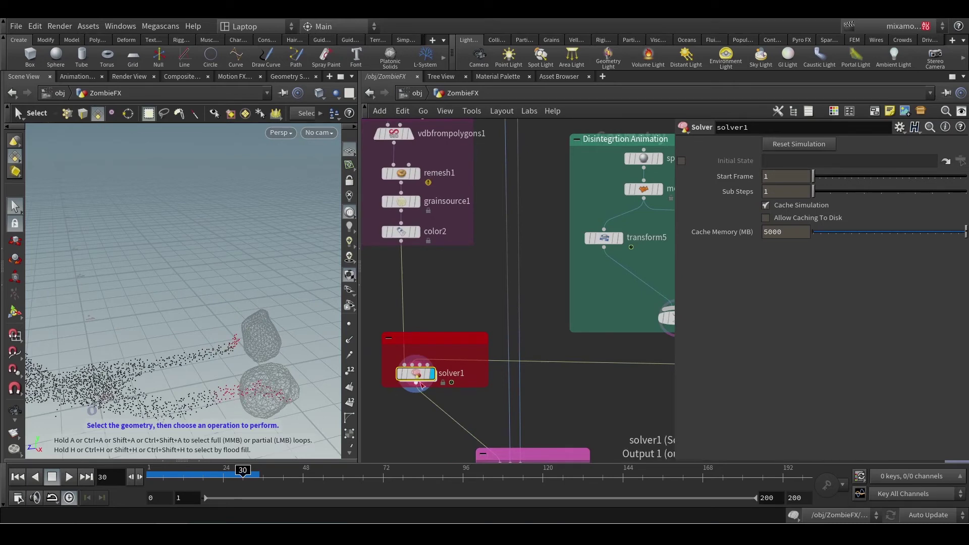
# - Go inside solver1 and show the transfer conditions of attribtransfer1, including its distance threshold and blend width
pyautogui.moveTo(412, 380)
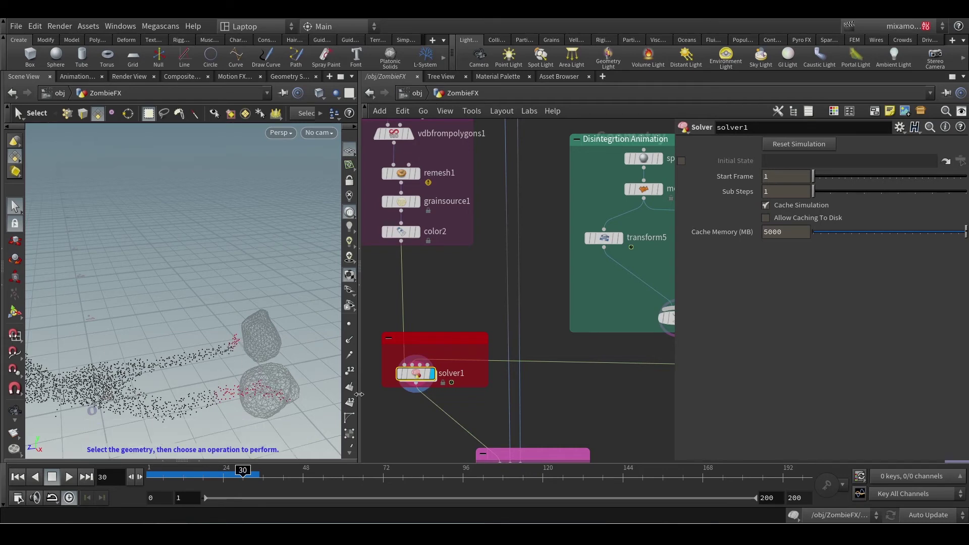
pyautogui.doubleClick(417, 375)
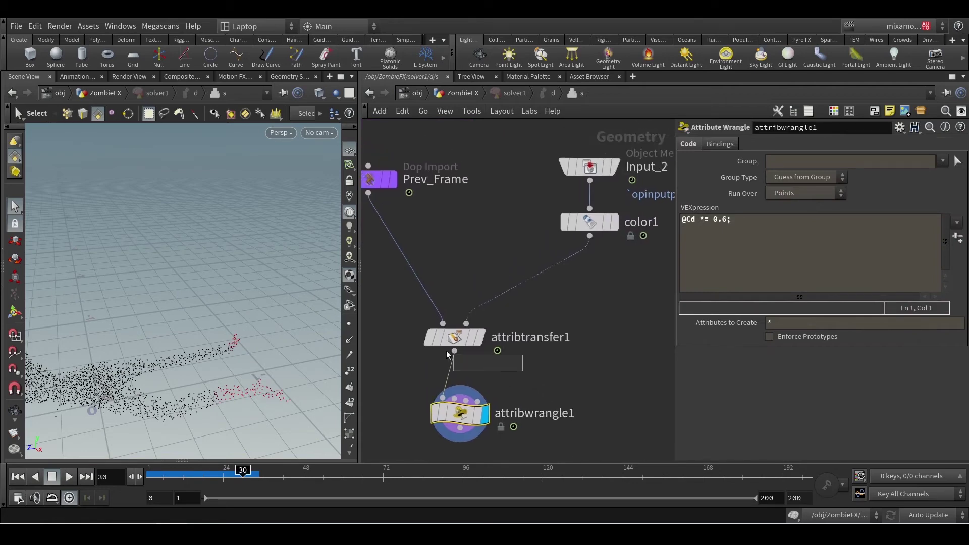
pyautogui.click(447, 344)
pyautogui.click(731, 206)
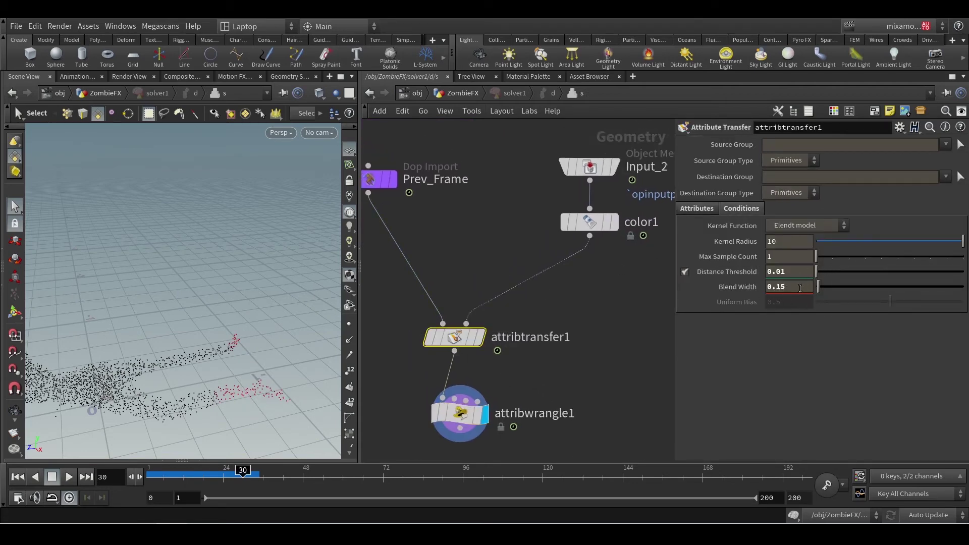
# - Open the geometry spreadsheet and inspect the point color values of attribwrangle1 and attribtransfer1
pyautogui.click(482, 348)
pyautogui.moveTo(514, 384); pyautogui.dragTo(398, 422)
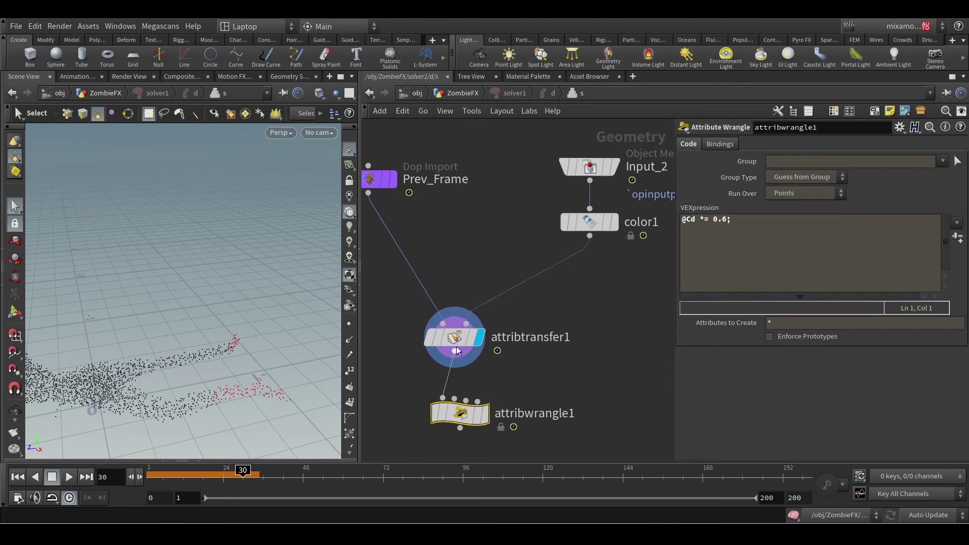
pyautogui.click(287, 78)
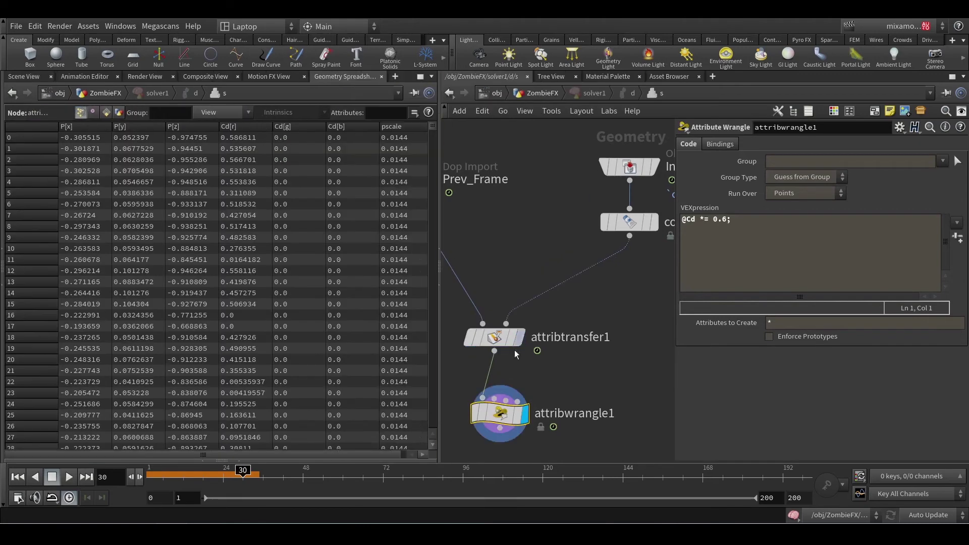
pyautogui.click(519, 337)
pyautogui.click(496, 341)
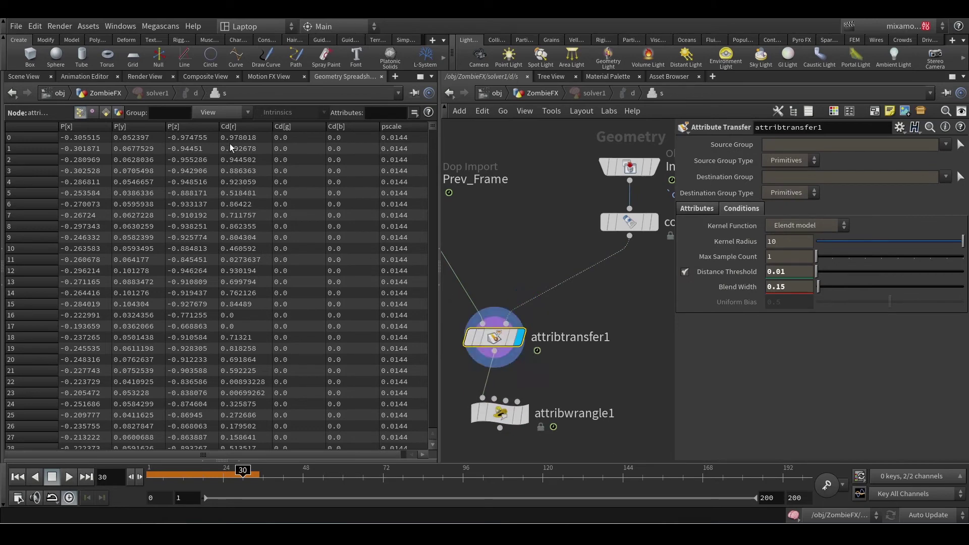
# - Sort the spreadsheet points by descending Cd[r] and compare the red values of attribwrangle1 with those of attribtransfer1
pyautogui.click(524, 414)
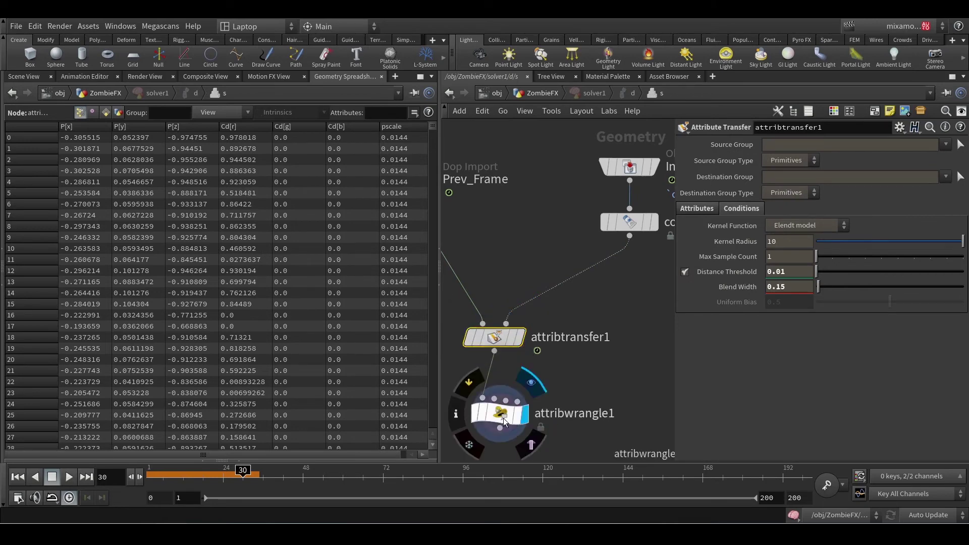
pyautogui.click(504, 417)
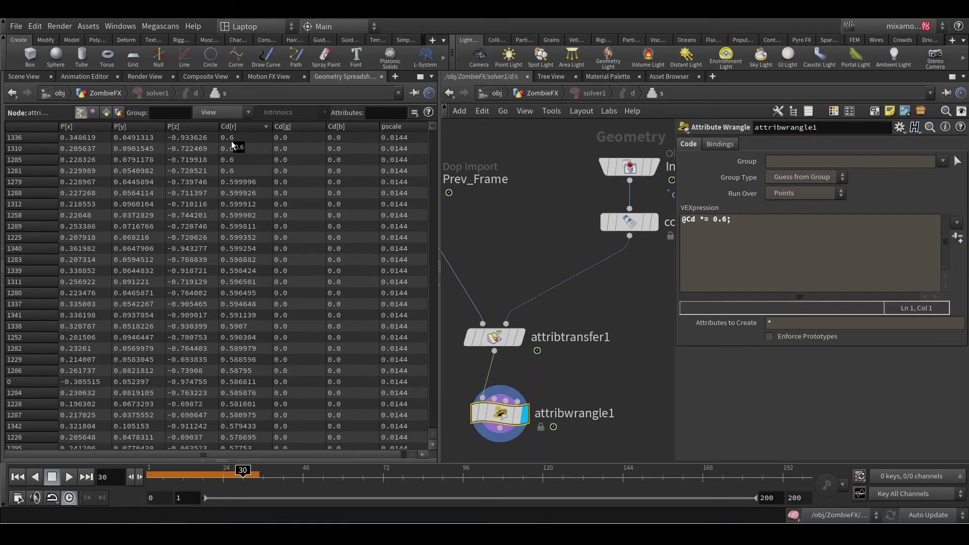
pyautogui.click(520, 337)
pyautogui.click(492, 340)
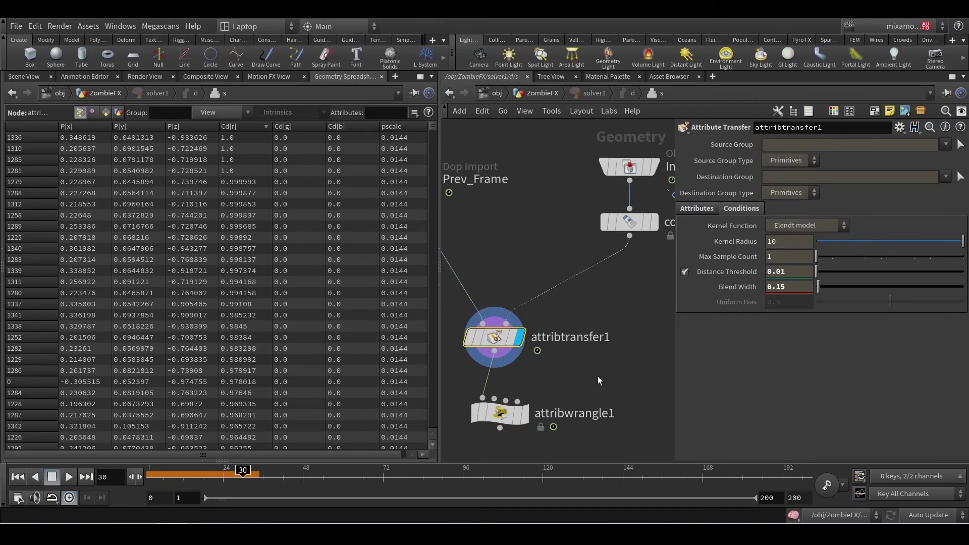
# - Move attribwrangle1 aside, down and to the right of the displayed attribtransfer1, and bring back the 3D scene view
pyautogui.click(570, 384)
pyautogui.moveTo(592, 402); pyautogui.dragTo(646, 374, button='middle')
pyautogui.click(553, 385)
pyautogui.click(628, 359)
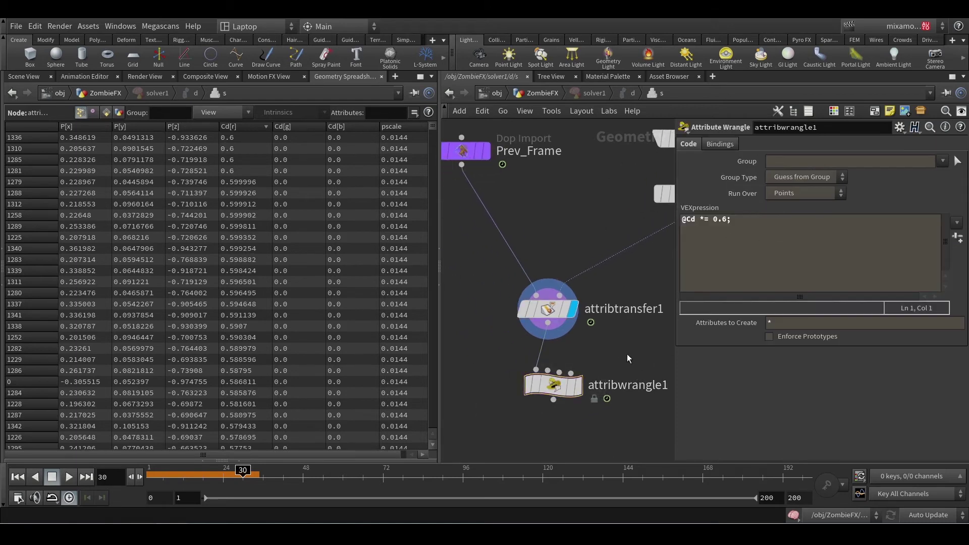
pyautogui.moveTo(554, 385); pyautogui.dragTo(633, 403)
pyautogui.click(24, 76)
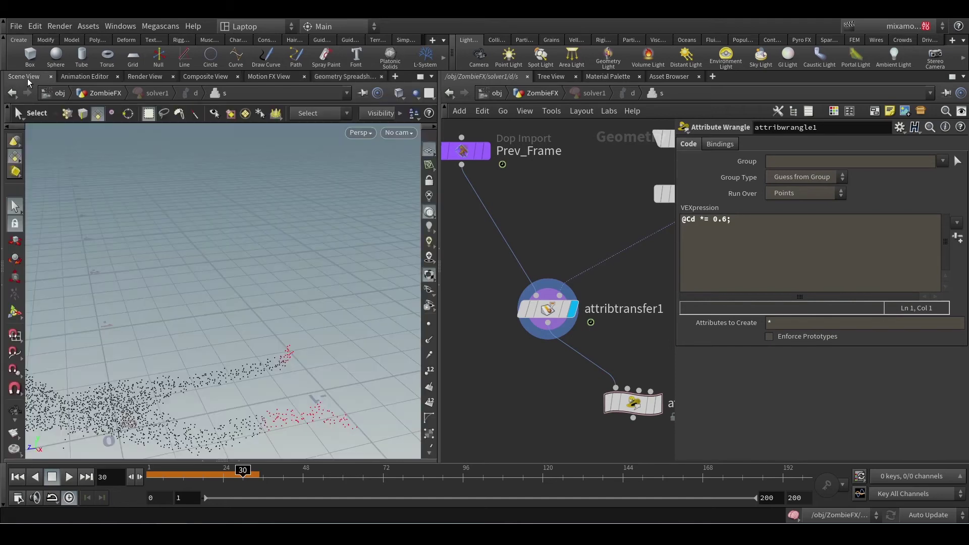
pyautogui.moveTo(556, 388); pyautogui.dragTo(557, 365, button='middle')
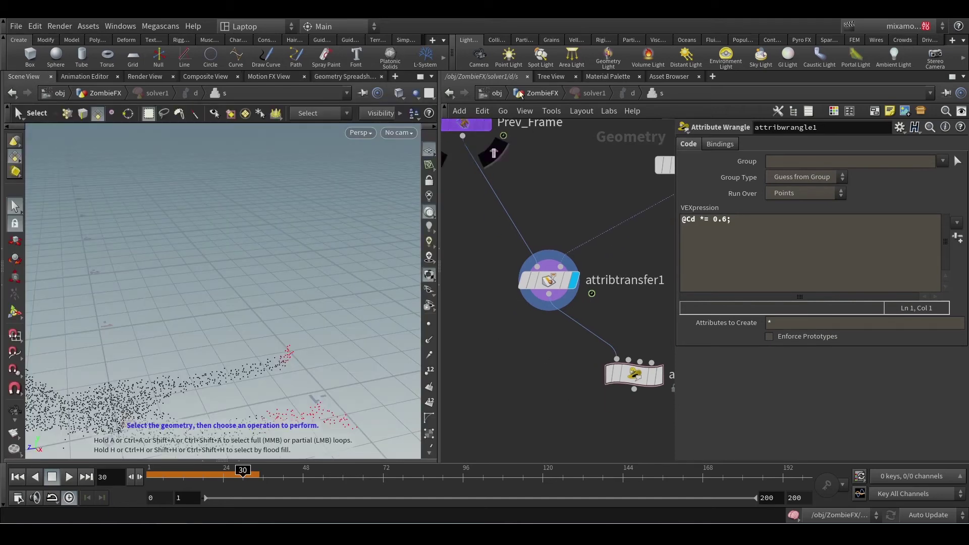
# - Return to the ZombieFX network and recheck the color spread on the grains from frame 1, at frames 27 and 19
pyautogui.click(536, 92)
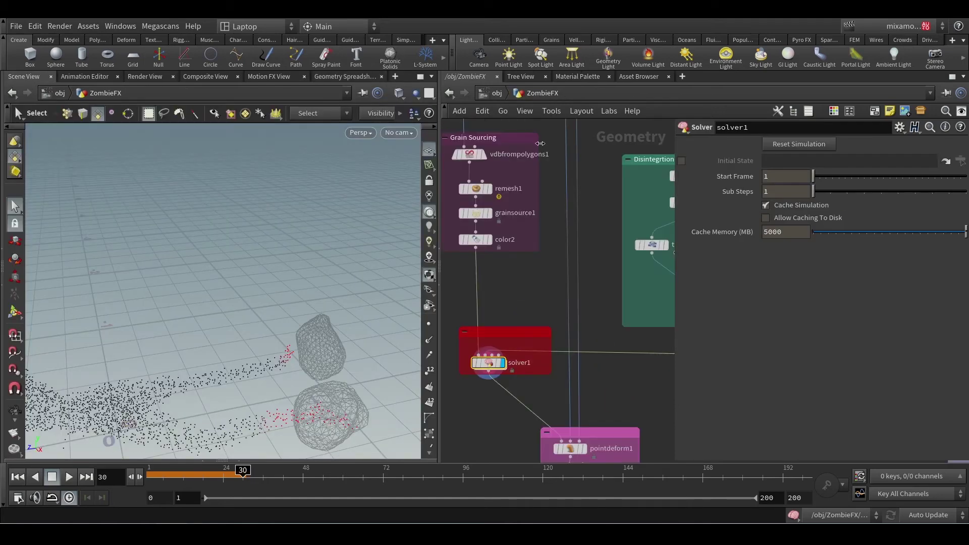
pyautogui.click(17, 477)
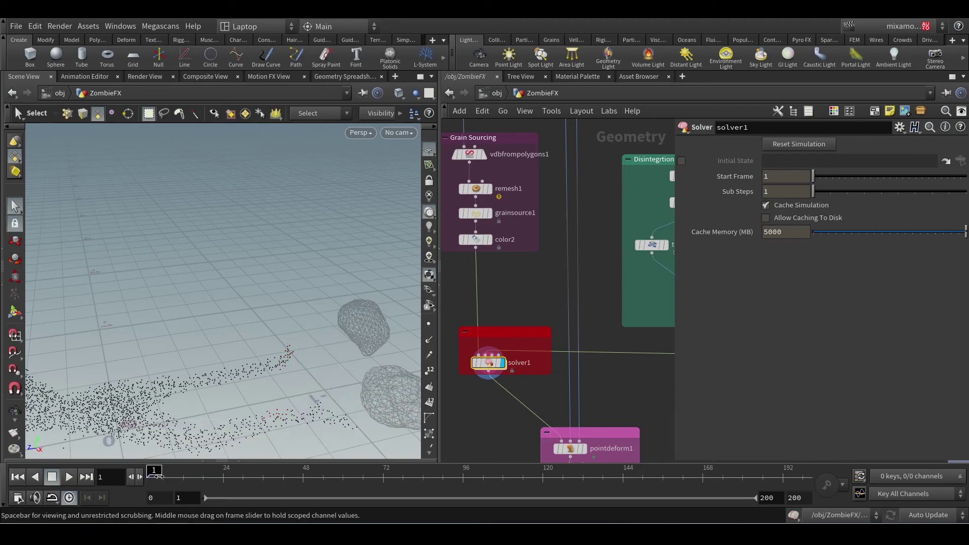
pyautogui.click(232, 474)
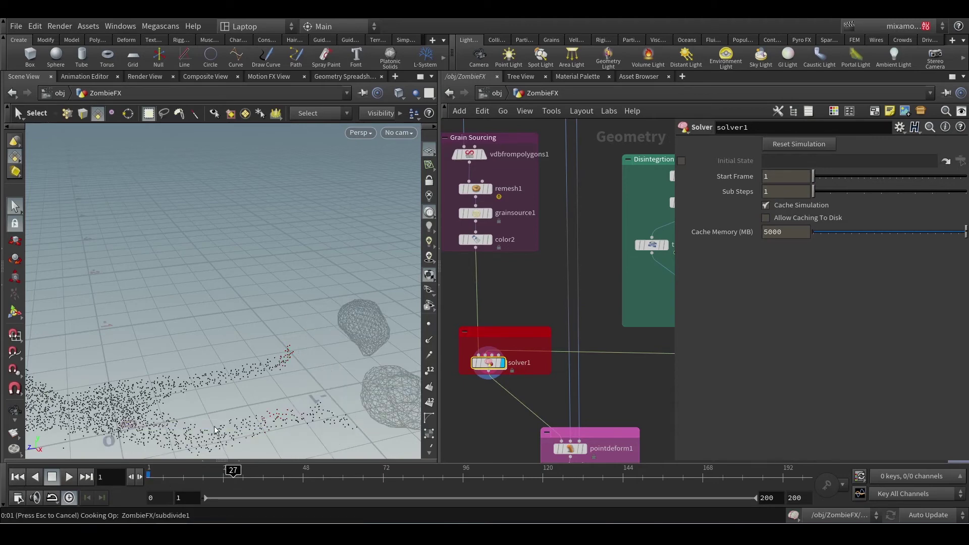
pyautogui.press('Escape')
pyautogui.moveTo(343, 407); pyautogui.dragTo(298, 376)
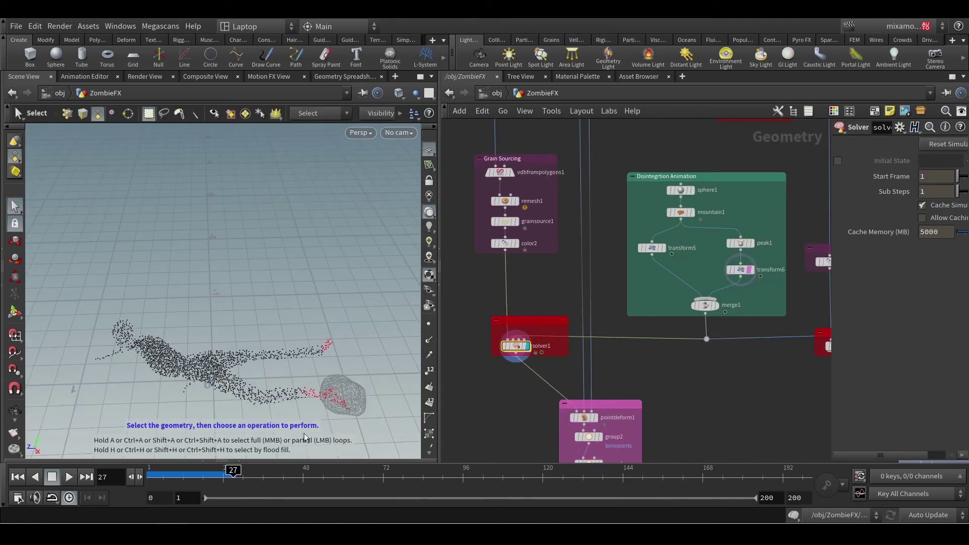
pyautogui.click(207, 471)
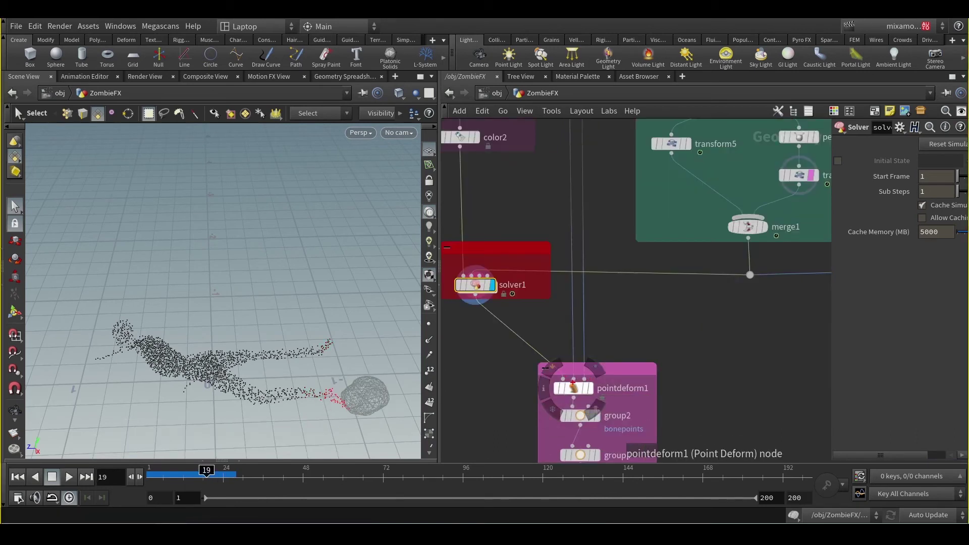
# - Trace the connections running from blast2 and timeshift1 down into the inputs of pointdeform1
pyautogui.moveTo(563, 379); pyautogui.dragTo(574, 350)
pyautogui.moveTo(588, 386); pyautogui.dragTo(586, 366)
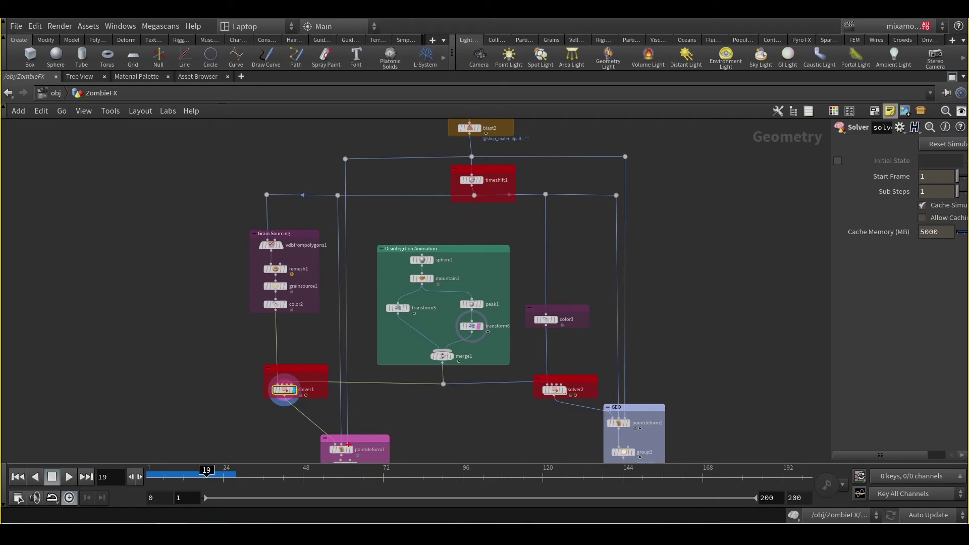
pyautogui.moveTo(348, 444); pyautogui.dragTo(363, 404)
pyautogui.moveTo(337, 195); pyautogui.dragTo(473, 195)
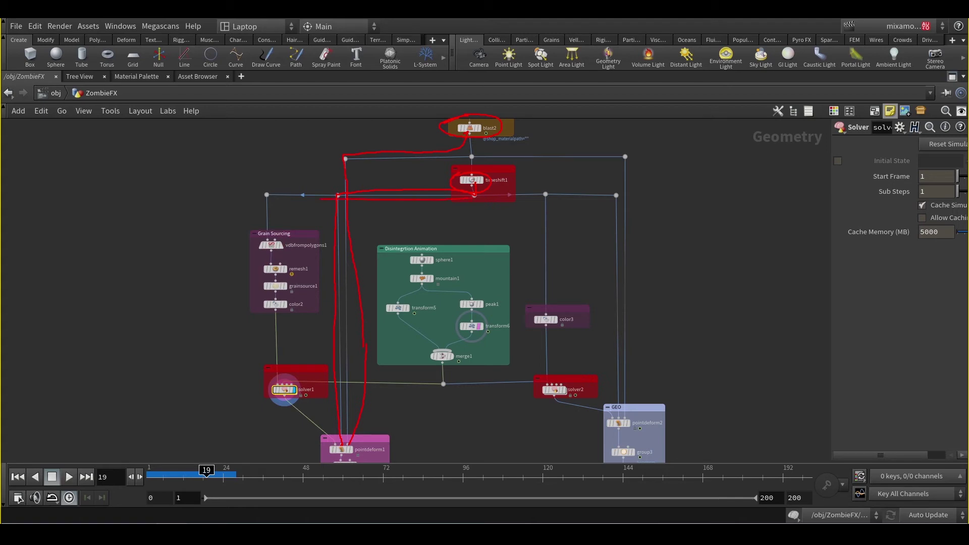
# - Trace the grain sourcing chain and the Disintegration Animation branch into solver1 and on to pointdeform1, then clear the on-screen markings
pyautogui.moveTo(284, 258); pyautogui.dragTo(278, 283)
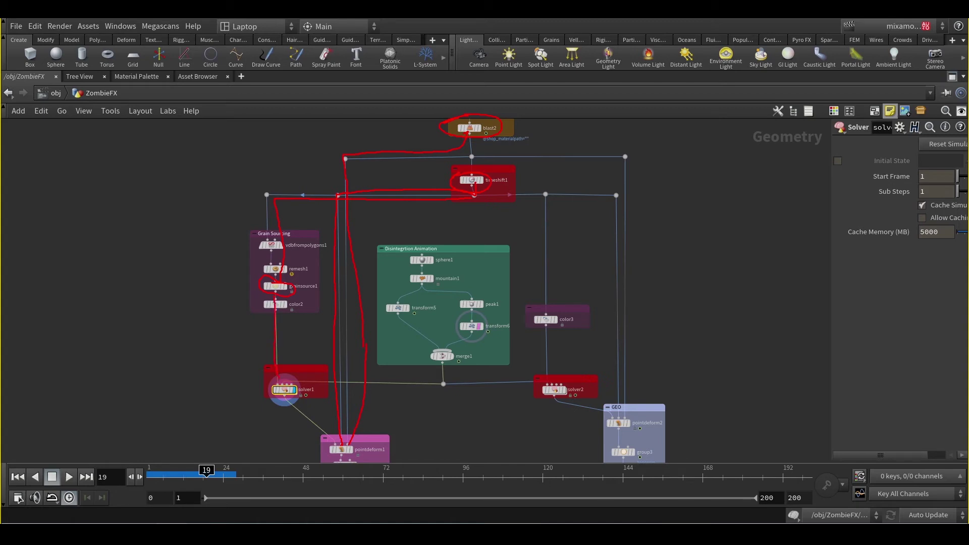
pyautogui.moveTo(271, 397); pyautogui.dragTo(300, 393)
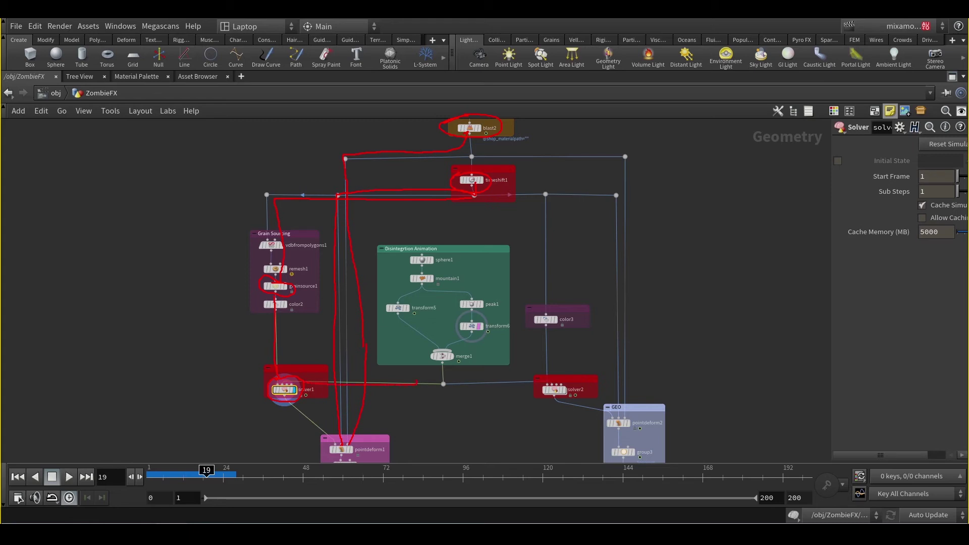
pyautogui.moveTo(416, 383)
pyautogui.mouseDown()
pyautogui.moveTo(379, 303)
pyautogui.moveTo(459, 220)
pyautogui.mouseUp()
pyautogui.moveTo(522, 323); pyautogui.dragTo(480, 364)
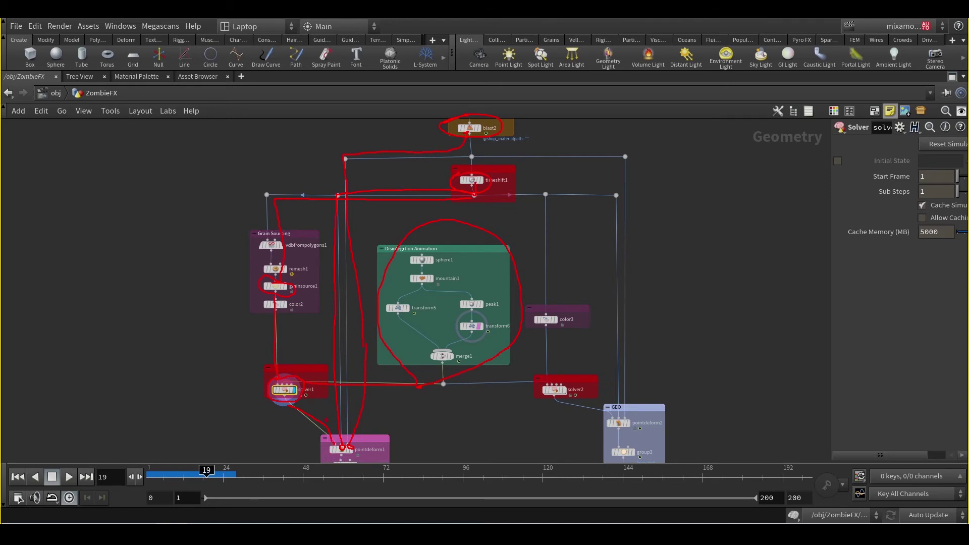
pyautogui.moveTo(333, 443)
pyautogui.mouseDown()
pyautogui.moveTo(325, 450)
pyautogui.moveTo(334, 447)
pyautogui.mouseUp()
pyautogui.press('Escape')
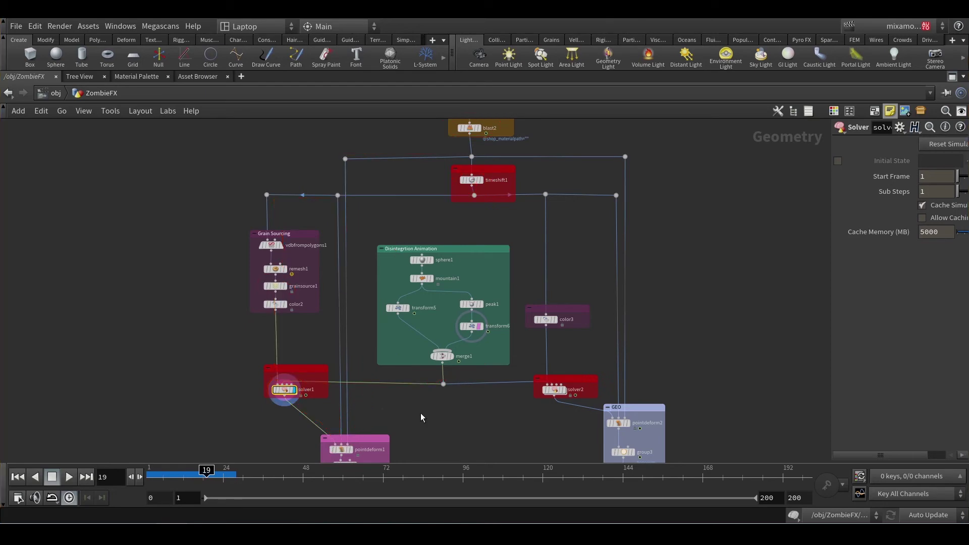
# - Restore the scene view beside the network and bring up the MPlay flipbook, rewound to frame 1
pyautogui.click(952, 77)
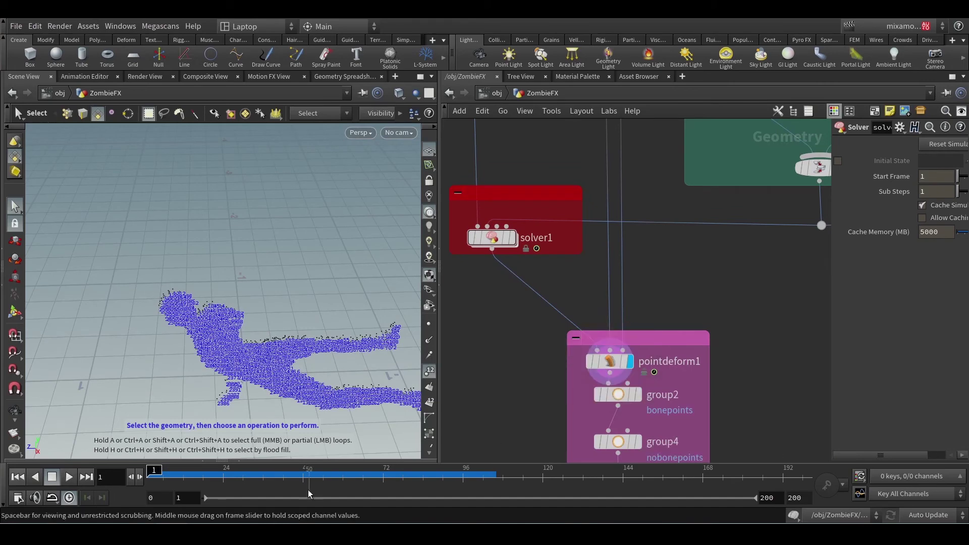
pyautogui.click(256, 534)
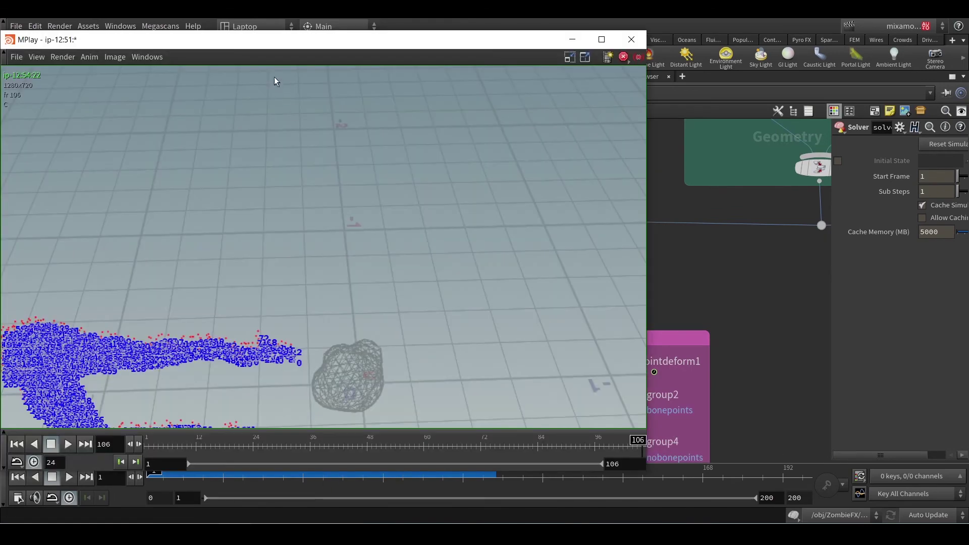
pyautogui.moveTo(292, 45); pyautogui.dragTo(406, 45)
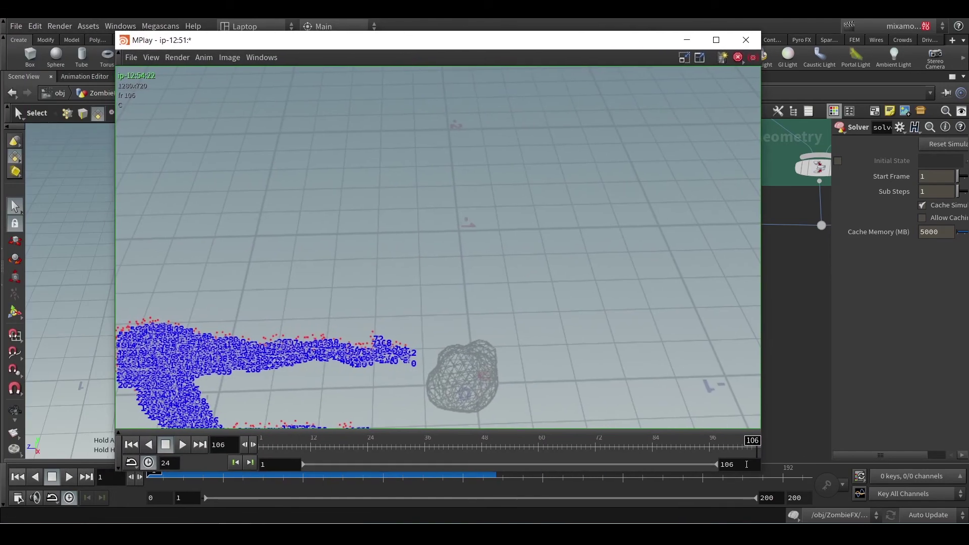
pyautogui.moveTo(752, 445); pyautogui.dragTo(337, 426)
pyautogui.click(130, 444)
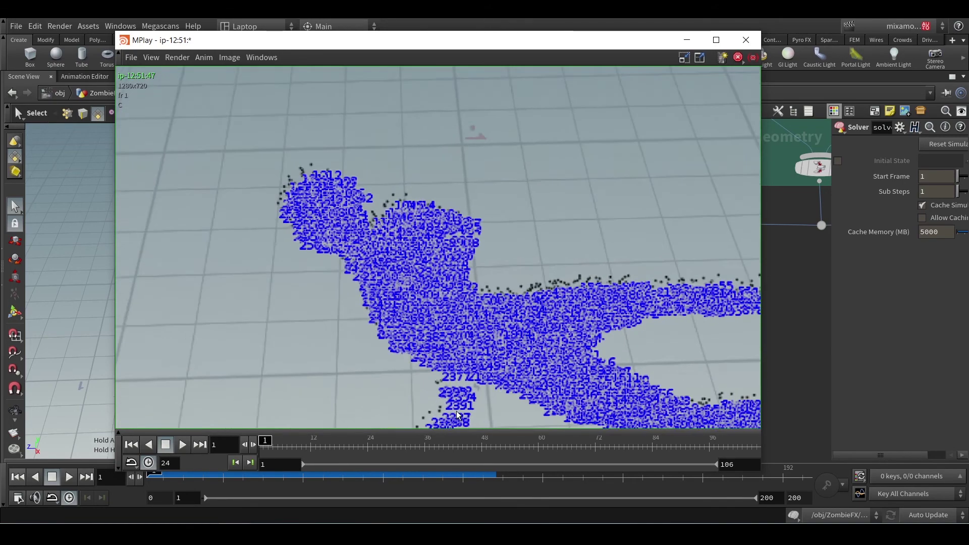
# - Play the flipbook and examine the red color spreading over the deformed grains at frames 20 and 31, then minimize MPlay
pyautogui.scroll(3, 460, 414)
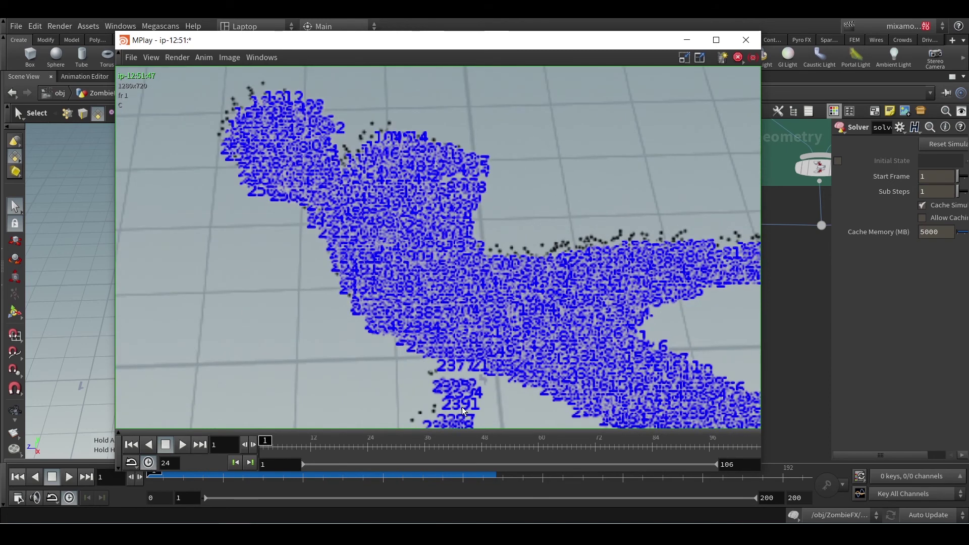
pyautogui.scroll(-4, 472, 410)
pyautogui.moveTo(518, 387); pyautogui.dragTo(470, 350, button='middle')
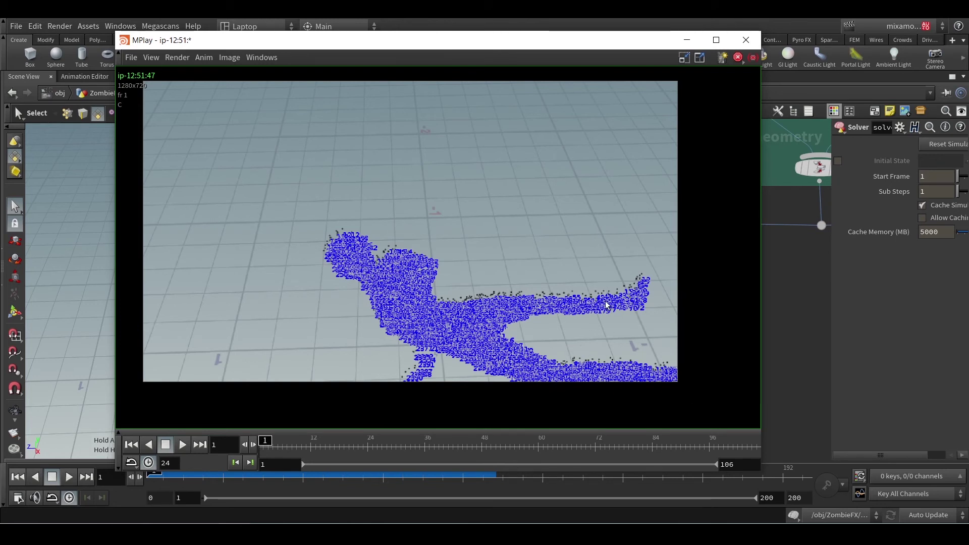
pyautogui.click(183, 448)
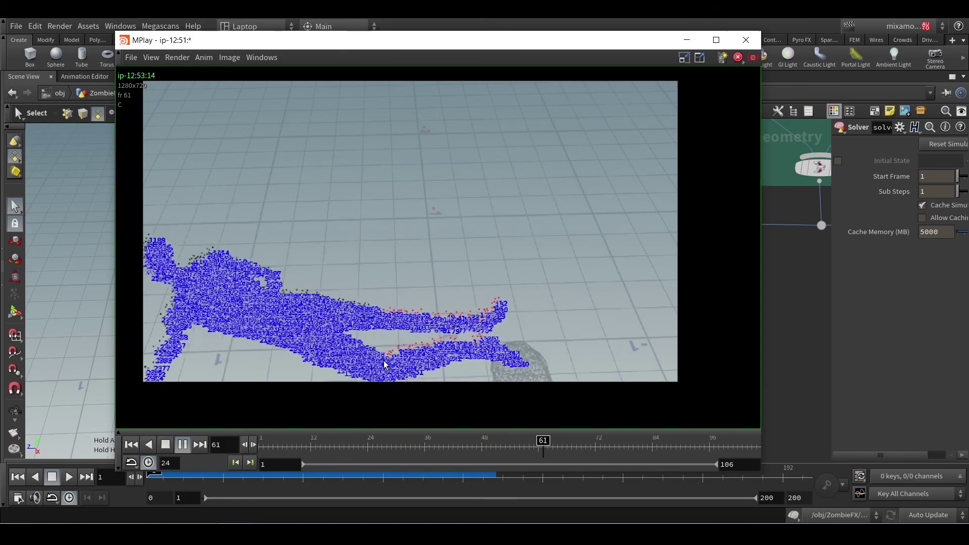
pyautogui.moveTo(323, 456)
pyautogui.mouseDown()
pyautogui.moveTo(328, 443)
pyautogui.moveTo(349, 440)
pyautogui.mouseUp()
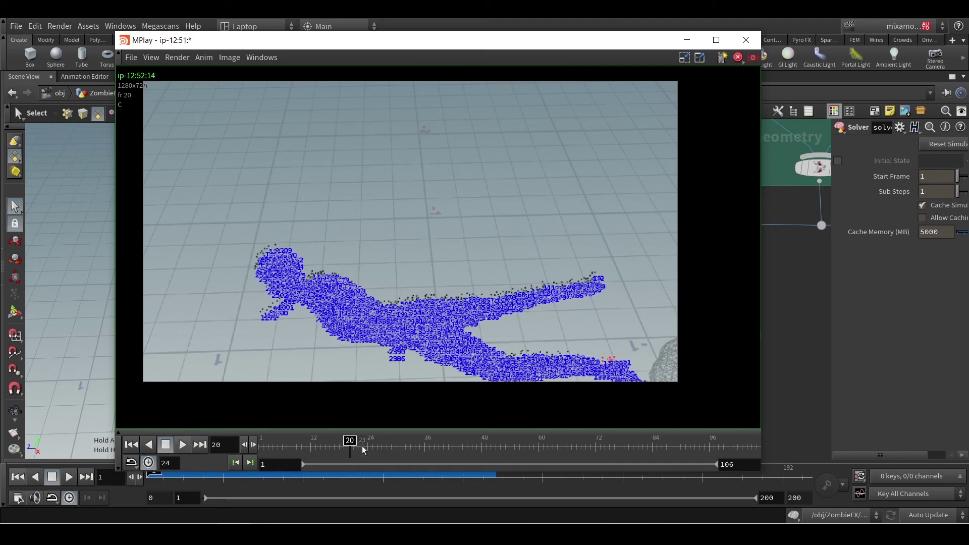
pyautogui.moveTo(351, 444); pyautogui.dragTo(402, 444)
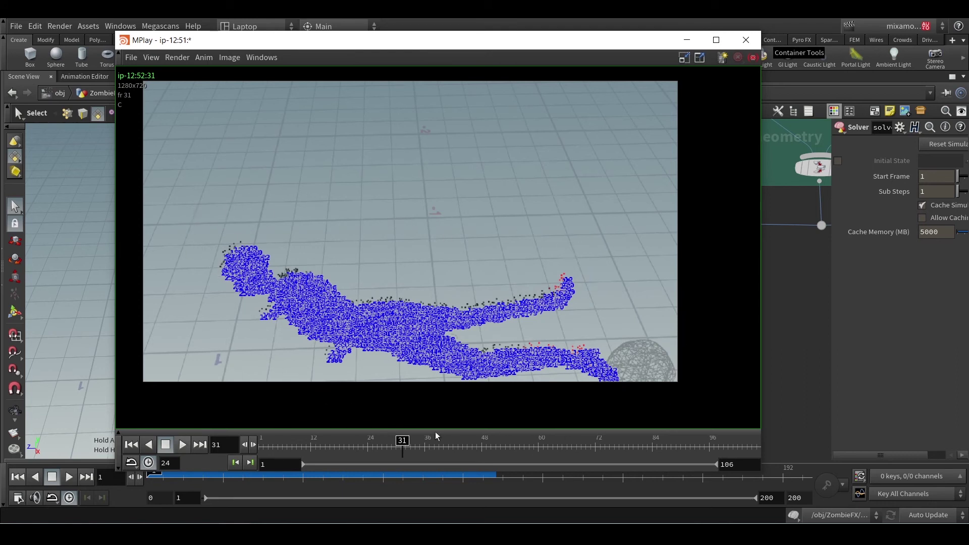
pyautogui.click(687, 40)
# - Hide the point numbers in the viewport and display the group2 node with its parameters in a wider pane
pyautogui.moveTo(762, 407); pyautogui.dragTo(735, 371, button='middle')
pyautogui.scroll(2, 745, 366)
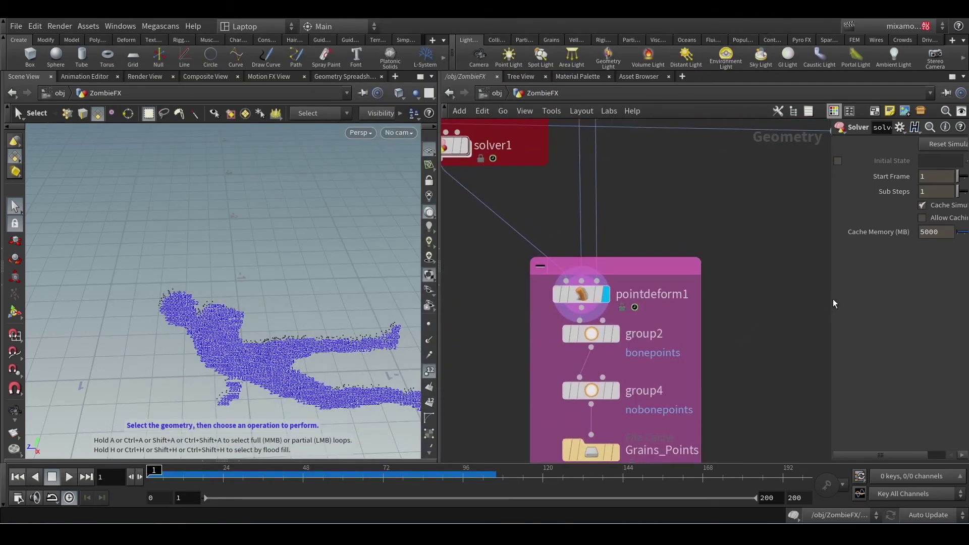
pyautogui.moveTo(831, 299); pyautogui.dragTo(748, 298)
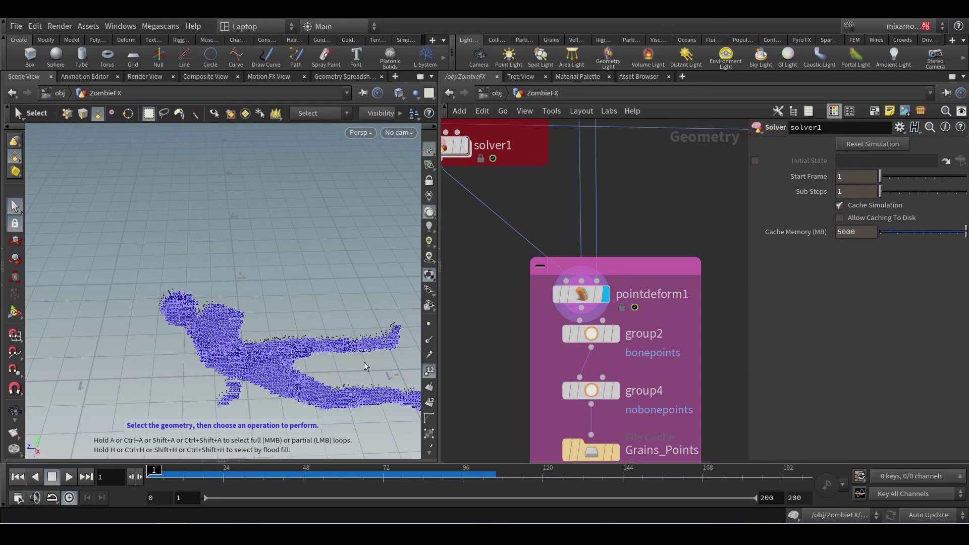
pyautogui.click(428, 371)
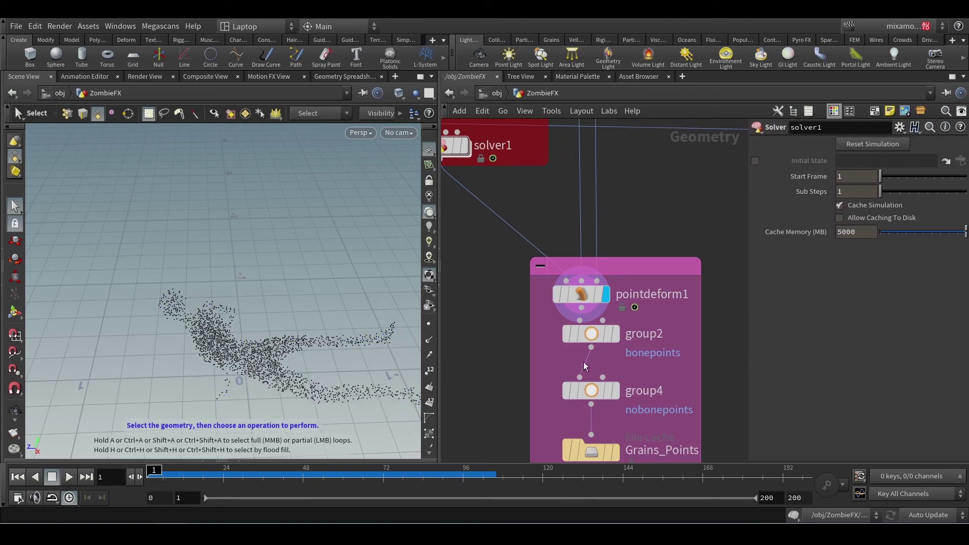
pyautogui.click(589, 339)
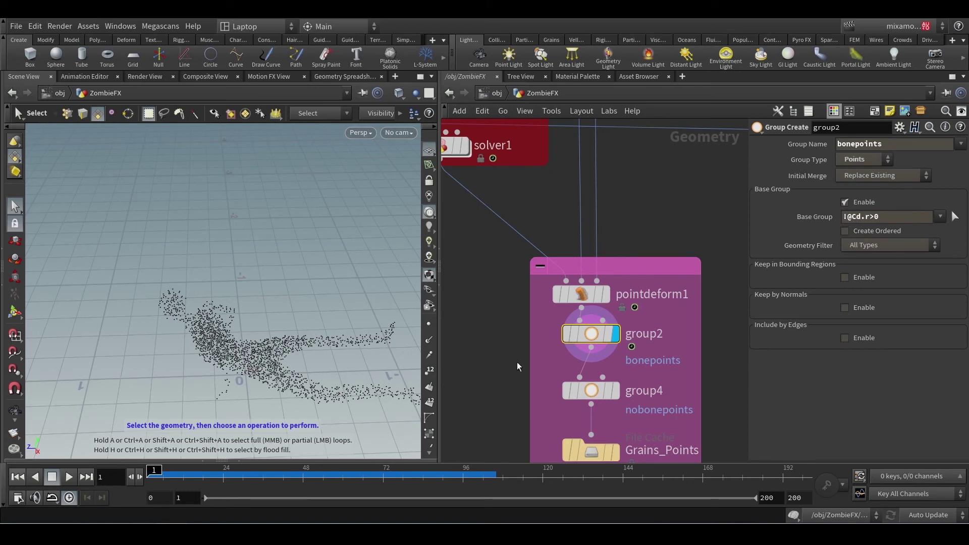
# - Check which grains belong to group2's bonepoints group at frames 59 and 7
pyautogui.click(286, 482)
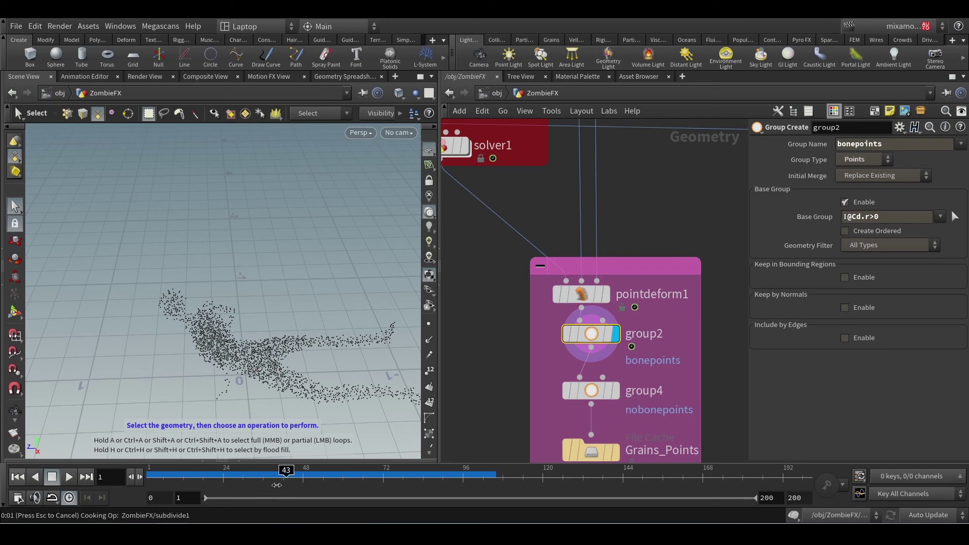
pyautogui.click(14, 311)
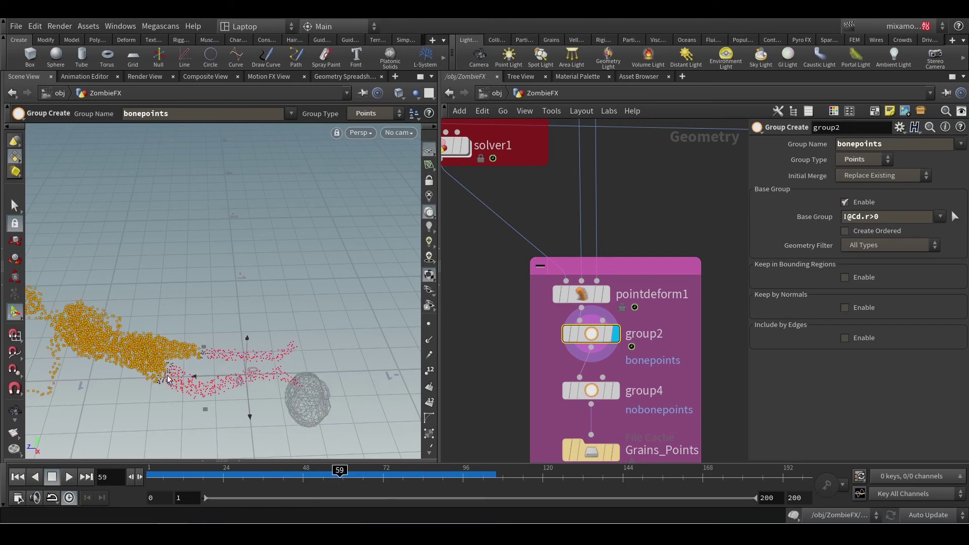
pyautogui.click(168, 477)
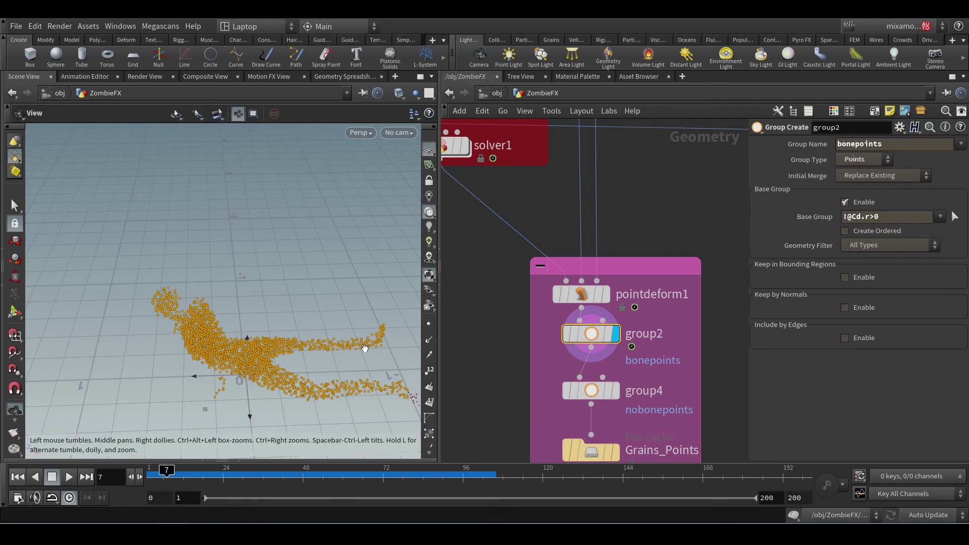
pyautogui.keyDown('alt'); pyautogui.moveTo(364, 347); pyautogui.dragTo(324, 343, button='middle'); pyautogui.keyUp('alt')
# - Delete the group4 node and move group2 down into the gap above Grains_Points
pyautogui.moveTo(690, 390); pyautogui.dragTo(674, 357, button='middle')
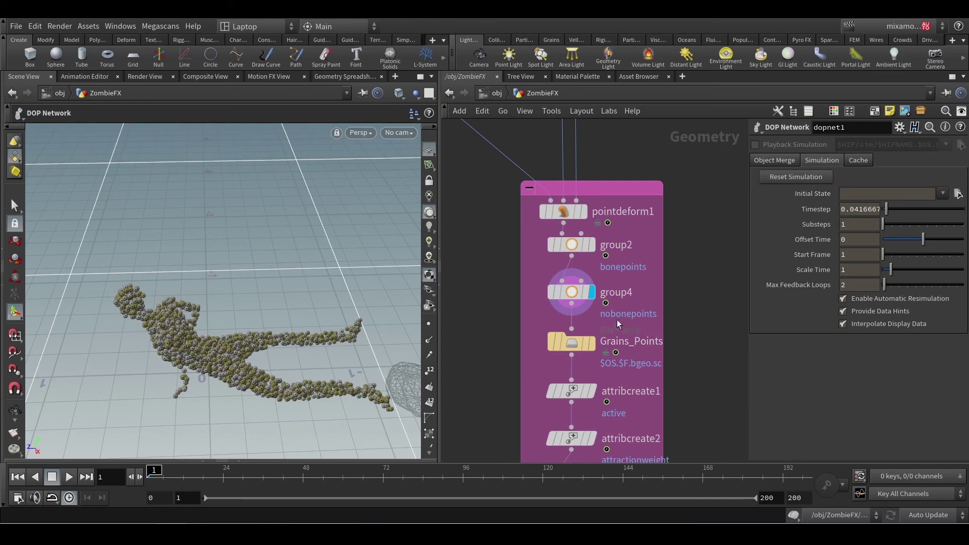
pyautogui.click(573, 292)
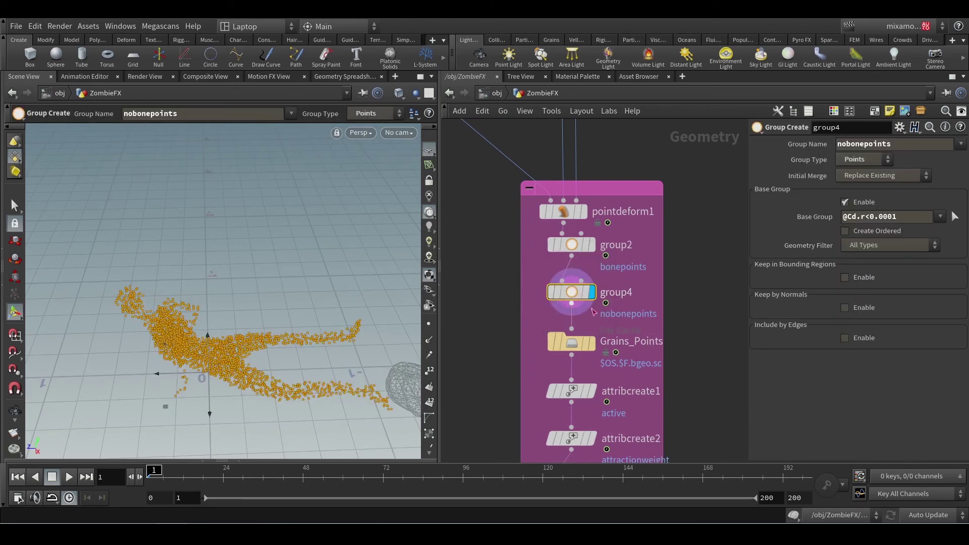
pyautogui.press('Delete')
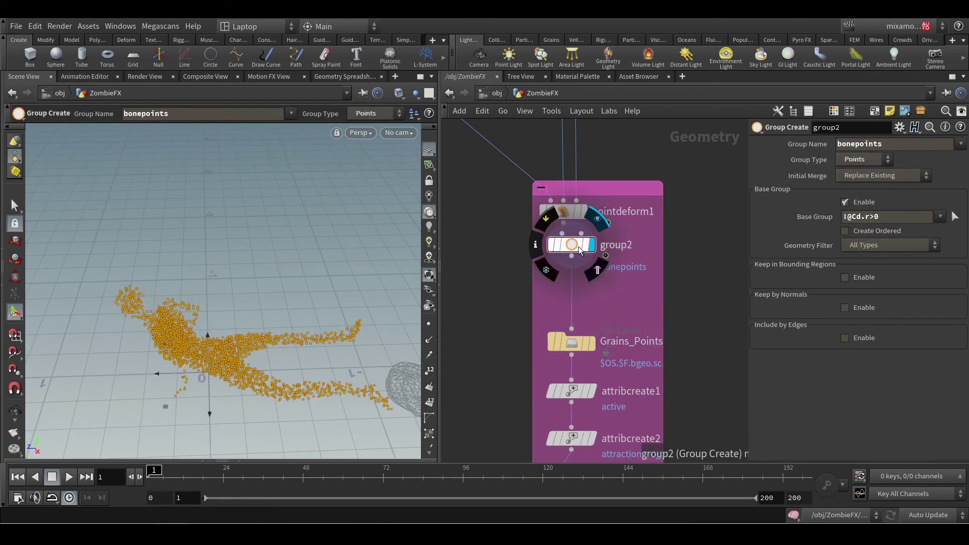
pyautogui.moveTo(575, 252); pyautogui.dragTo(575, 283)
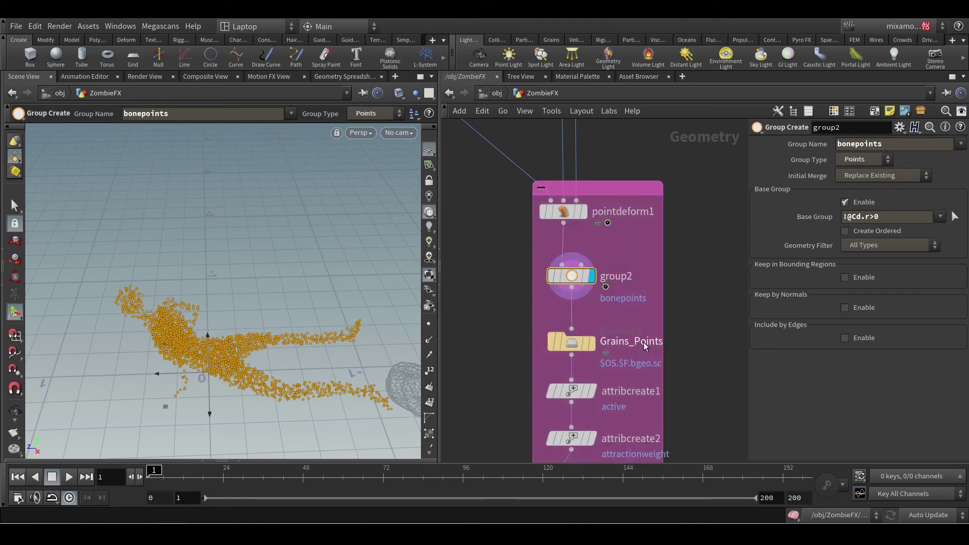
# - Inspect the save settings of the Grains_Points file cache below group2
pyautogui.moveTo(690, 352); pyautogui.dragTo(681, 279, button='middle')
pyautogui.scroll(2, 663, 303)
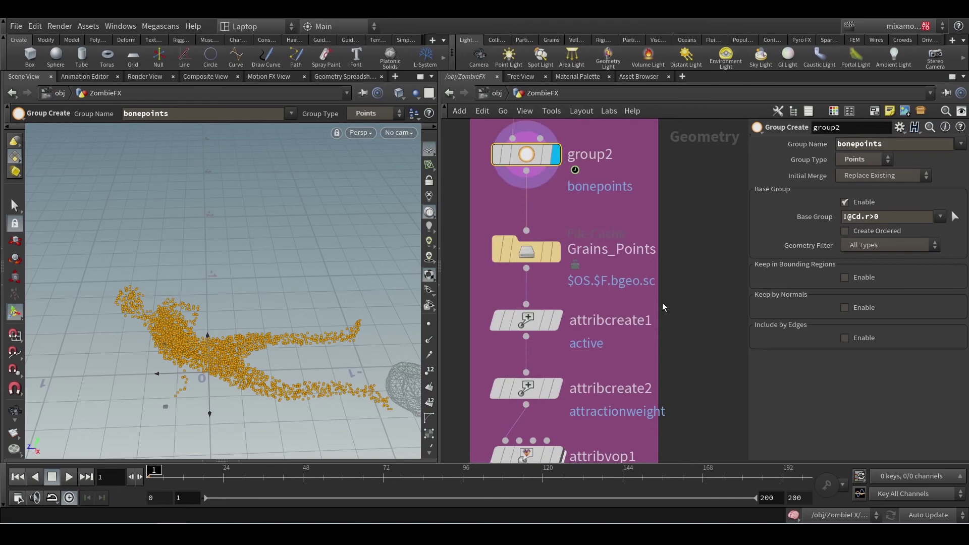
pyautogui.click(527, 254)
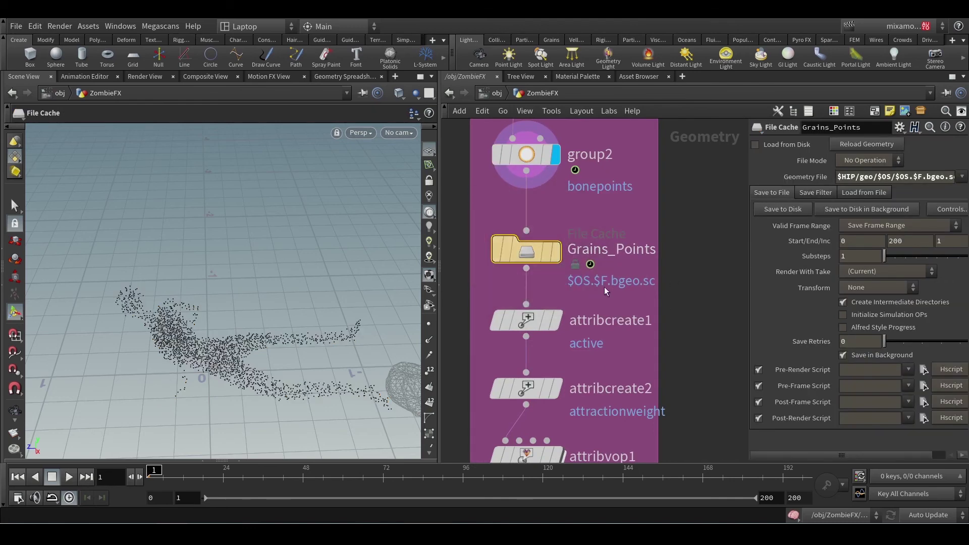
pyautogui.scroll(-3, 625, 263)
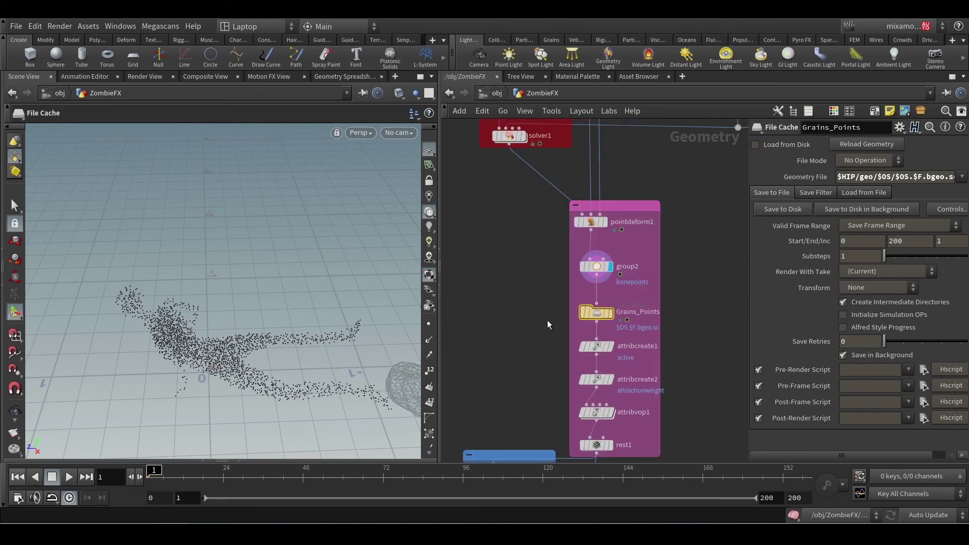
pyautogui.scroll(3, 573, 337)
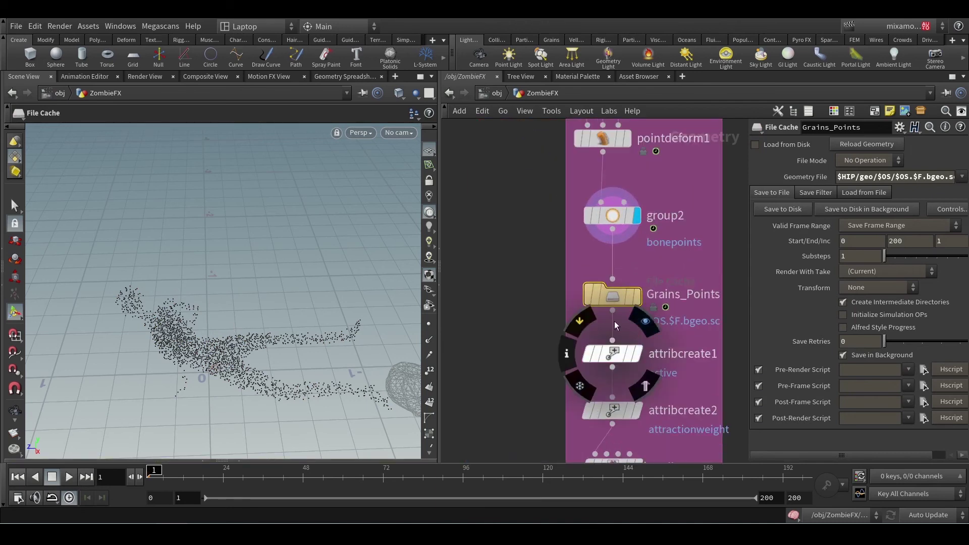
# - Return to the Grain Sourcing box and check the Point Separation of grainsource1
pyautogui.moveTo(482, 250); pyautogui.dragTo(565, 415, button='middle')
pyautogui.moveTo(603, 196); pyautogui.dragTo(629, 333, button='middle')
pyautogui.moveTo(620, 140); pyautogui.dragTo(633, 382, button='middle')
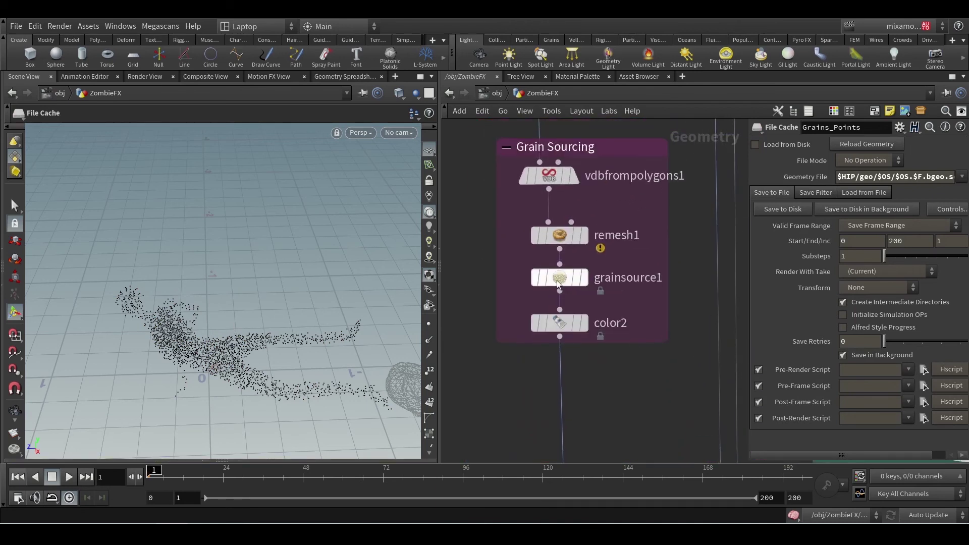
pyautogui.click(559, 277)
pyautogui.click(791, 192)
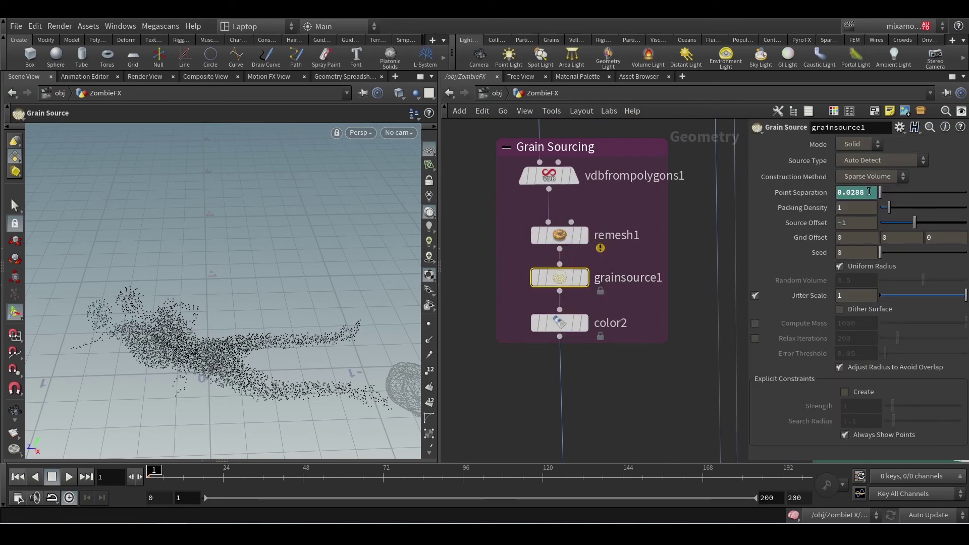
pyautogui.click(626, 410)
# - Review the chain down to pointdeform1 and group2, and reveal the expression behind grainsource1's Point Separation
pyautogui.moveTo(646, 416); pyautogui.dragTo(578, 257, button='middle')
pyautogui.moveTo(604, 427); pyautogui.dragTo(511, 243, button='middle')
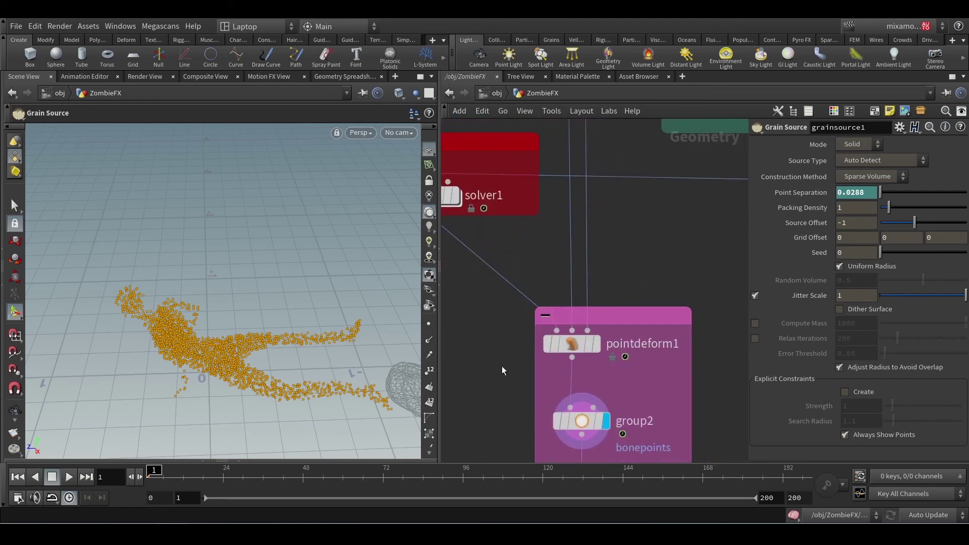
pyautogui.moveTo(500, 426); pyautogui.dragTo(493, 298, button='middle')
pyautogui.moveTo(533, 359); pyautogui.dragTo(544, 258, button='middle')
pyautogui.moveTo(493, 224); pyautogui.dragTo(564, 376, button='middle')
pyautogui.scroll(-4, 564, 376)
pyautogui.moveTo(531, 303); pyautogui.dragTo(580, 405, button='middle')
pyautogui.moveTo(626, 296); pyautogui.dragTo(627, 317, button='middle')
pyautogui.scroll(3, 580, 238)
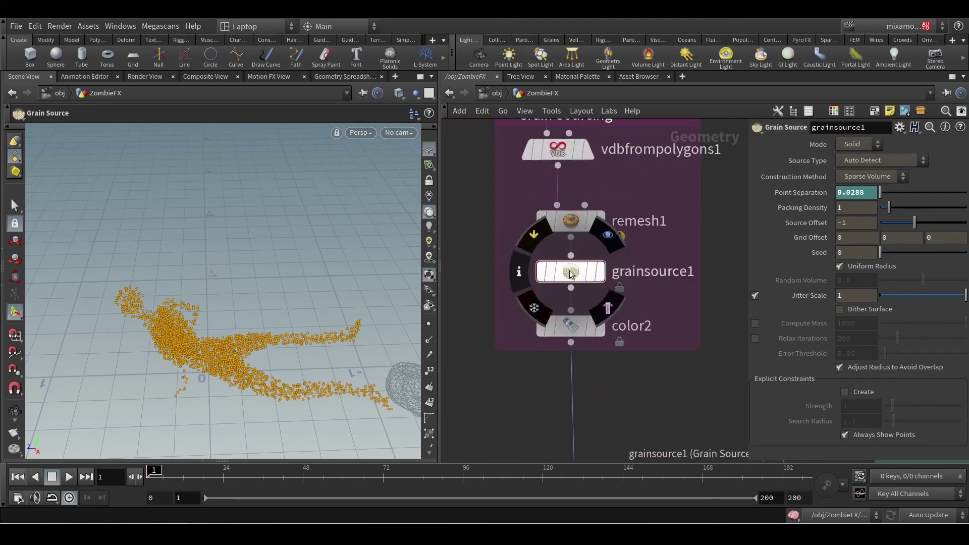
pyautogui.click(571, 271)
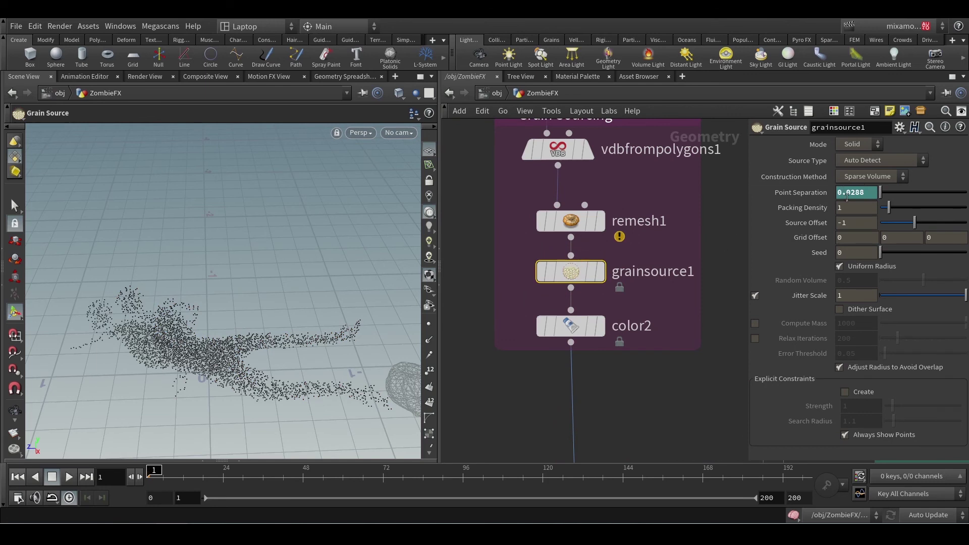
pyautogui.click(836, 192)
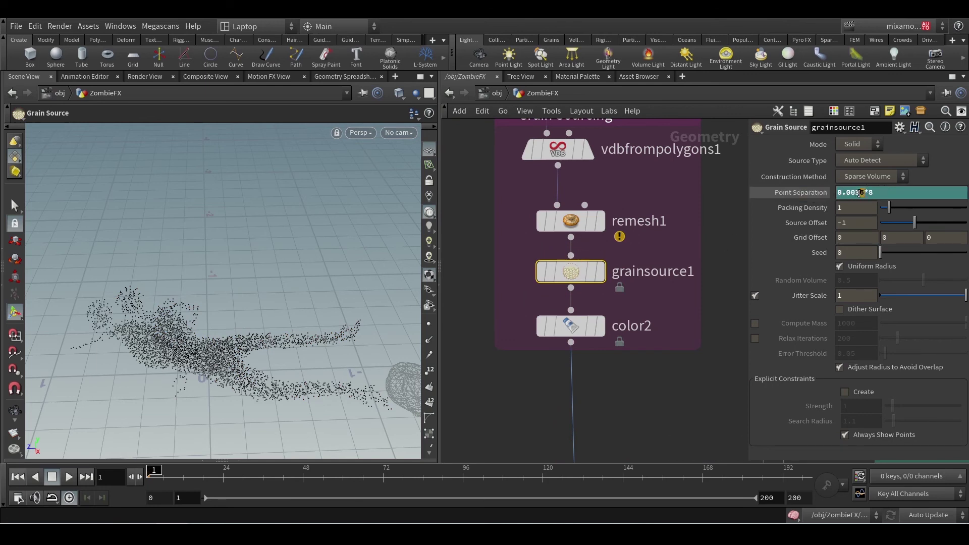
pyautogui.press('Return')
pyautogui.scroll(-5, 575, 311)
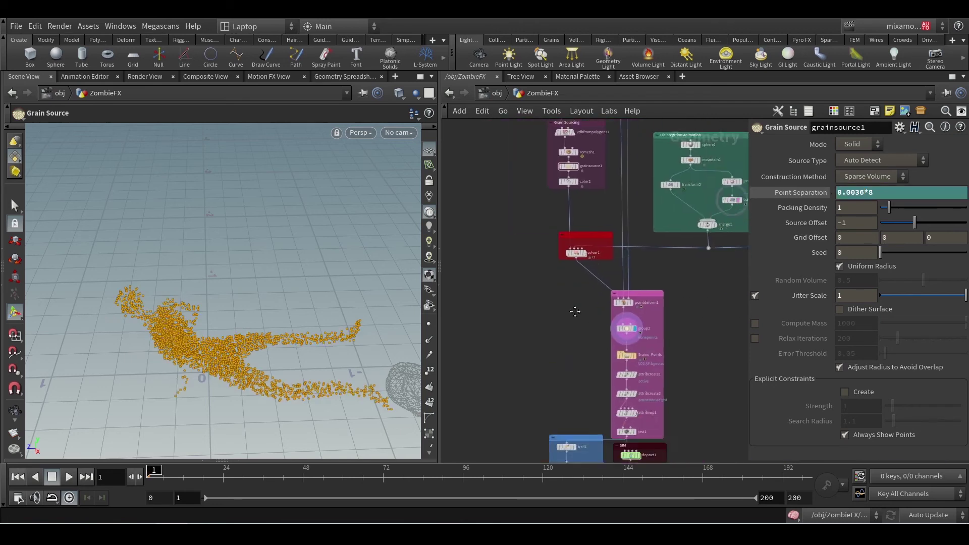
# - Move the Grains_Points file cache up closer to group2 and review its Load from Disk option
pyautogui.scroll(5, 575, 311)
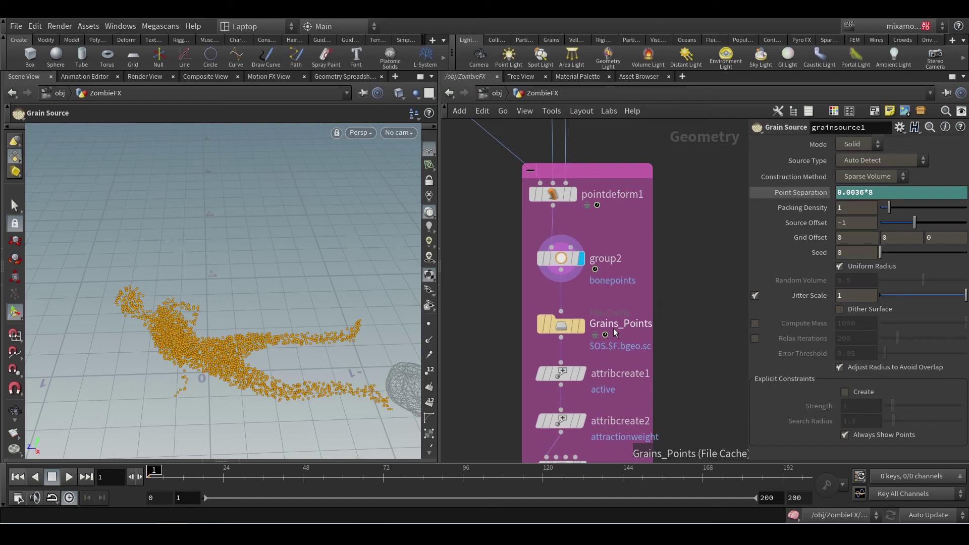
pyautogui.moveTo(568, 327); pyautogui.dragTo(567, 313)
pyautogui.click(561, 323)
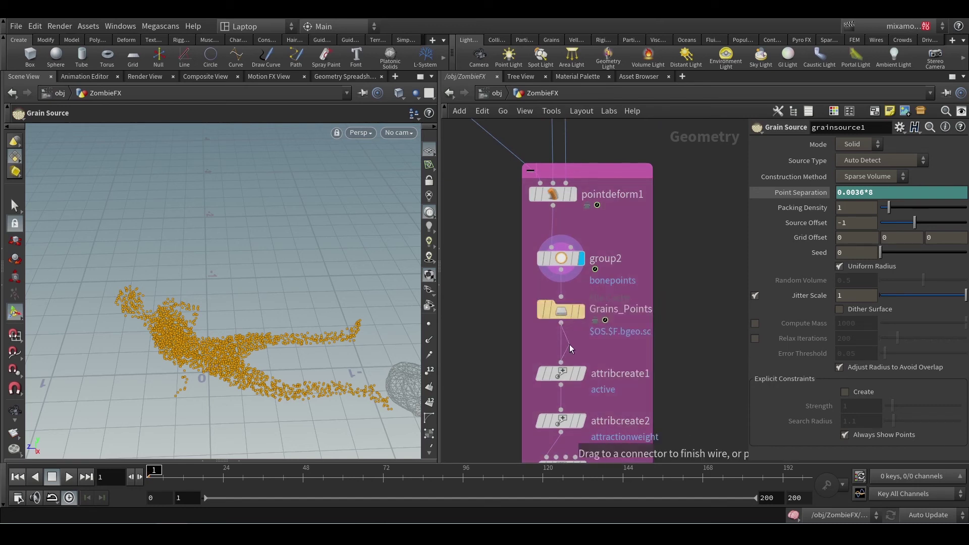
pyautogui.press('Escape')
pyautogui.click(556, 314)
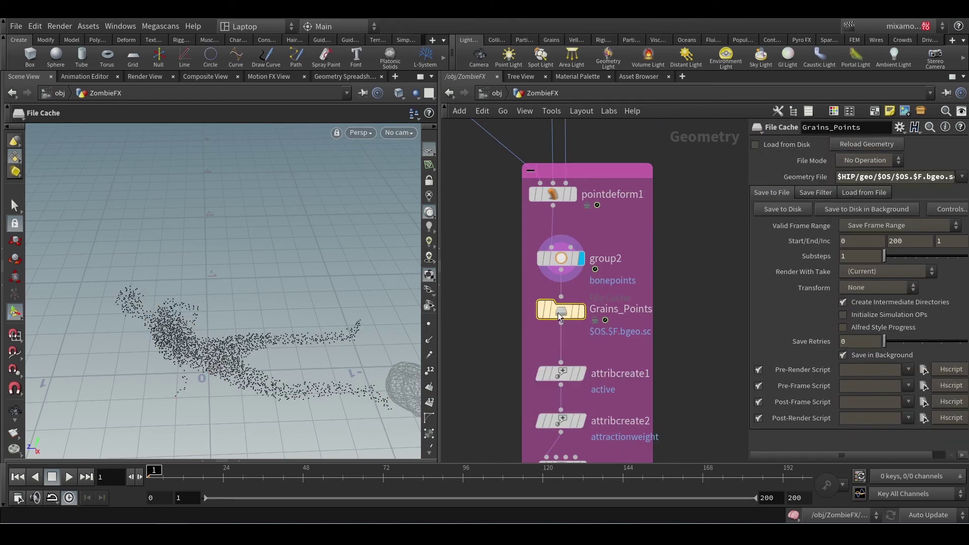
pyautogui.moveTo(579, 315)
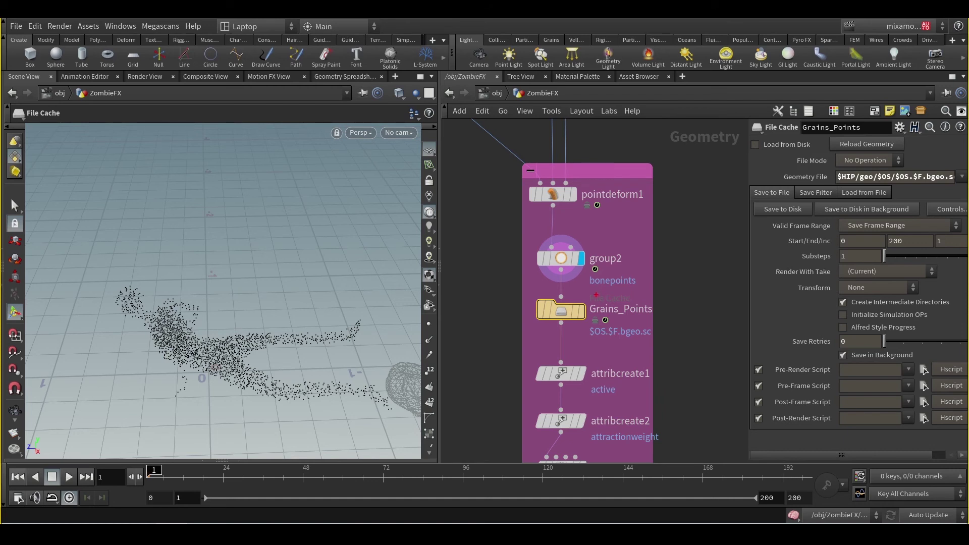
pyautogui.moveTo(595, 295)
pyautogui.mouseDown()
pyautogui.moveTo(593, 331)
pyautogui.moveTo(614, 305)
pyautogui.mouseUp()
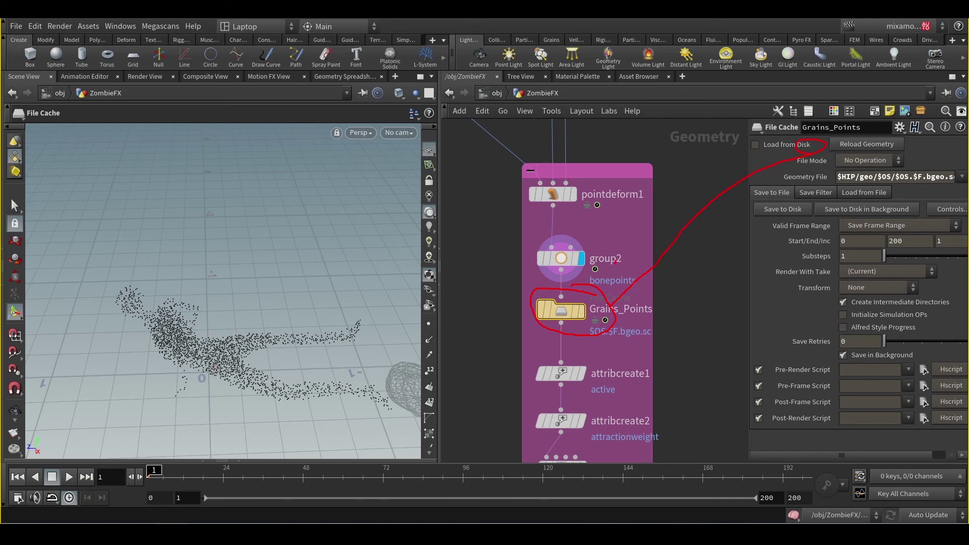
pyautogui.press('Escape')
# - Display attribcreate1 below Grains_Points and inspect how its active attribute is defined
pyautogui.moveTo(682, 350); pyautogui.dragTo(690, 301, button='middle')
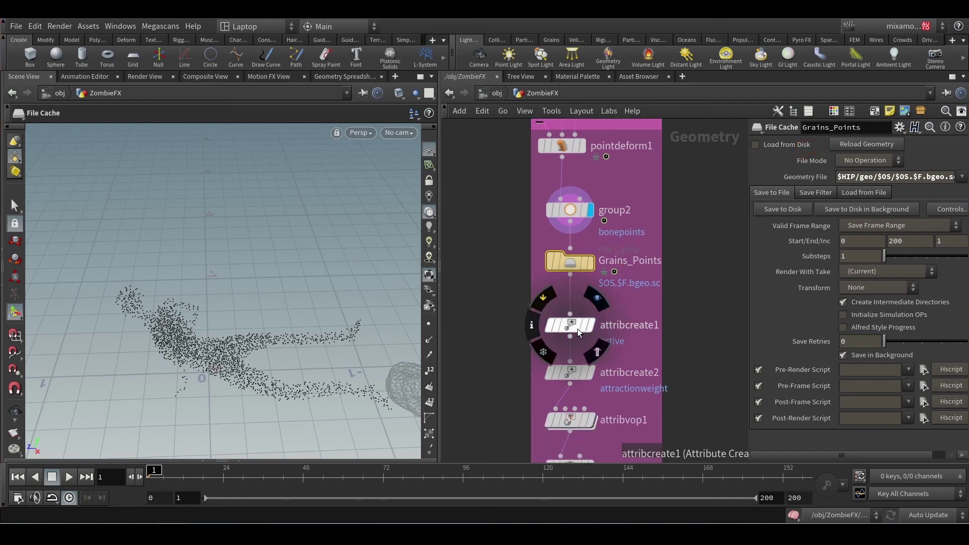
pyautogui.click(589, 329)
pyautogui.click(572, 329)
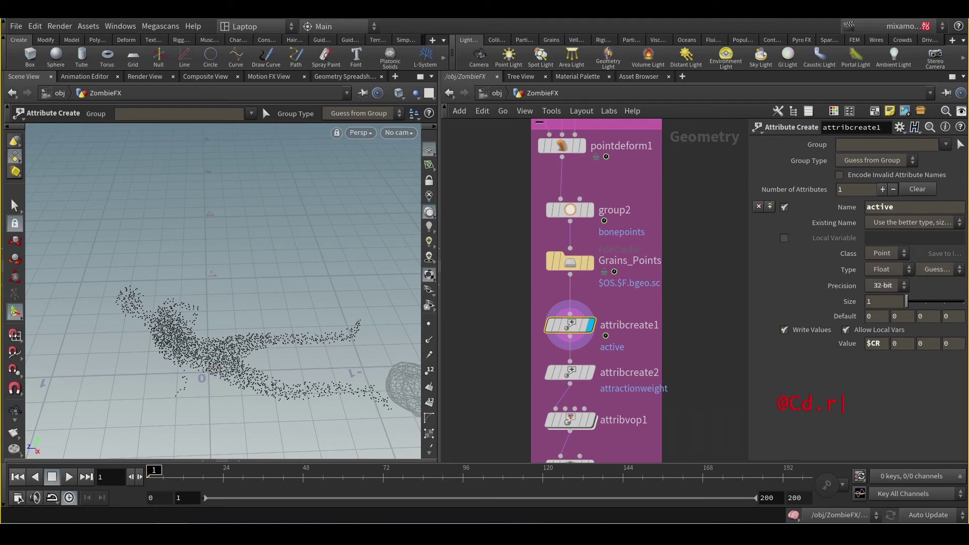
pyautogui.press('Escape')
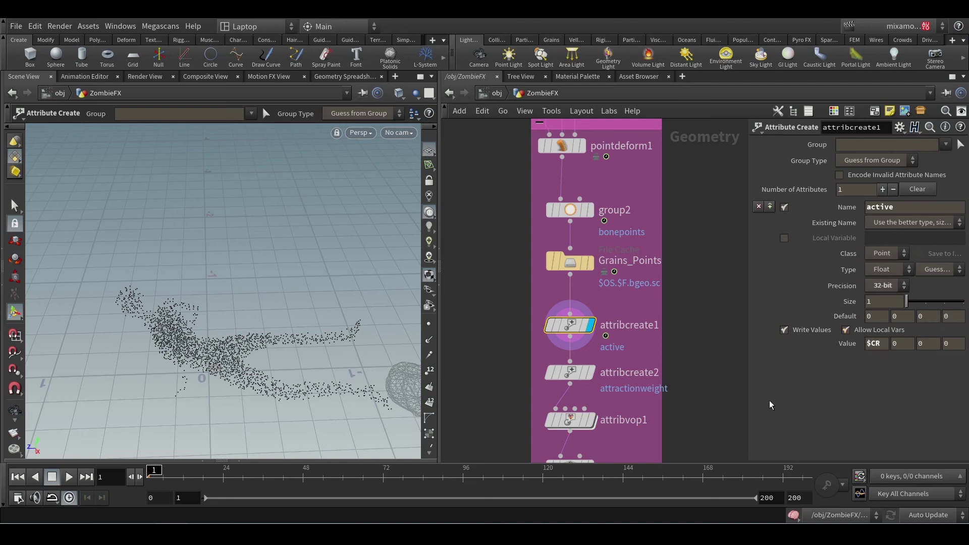
# - Display attribcreate2 and inspect the settings of its attractionweight attribute
pyautogui.moveTo(684, 397); pyautogui.dragTo(699, 327, button='middle')
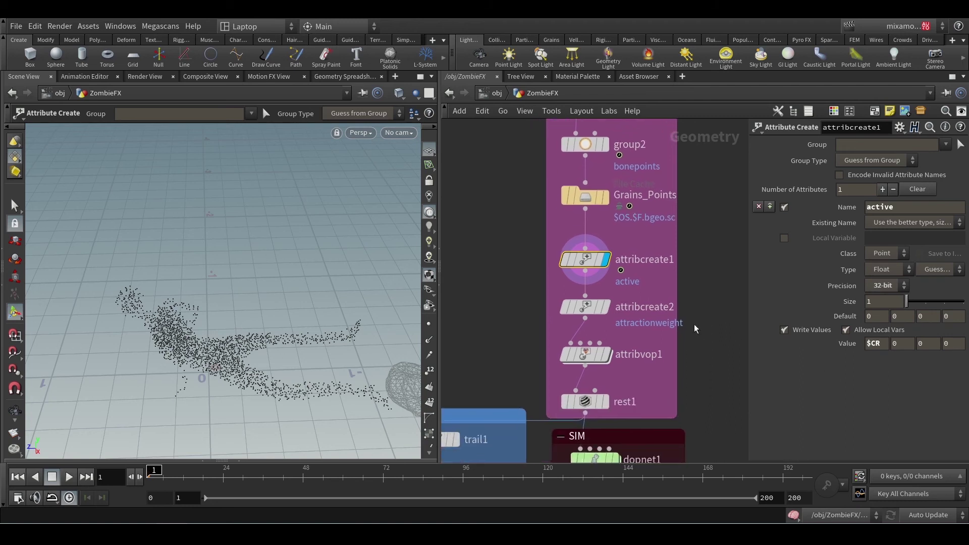
pyautogui.moveTo(605, 312)
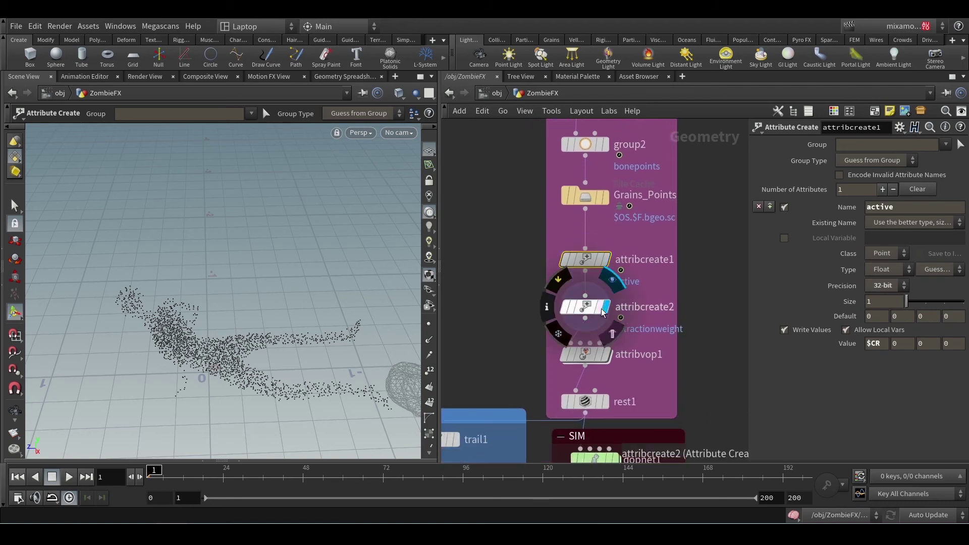
pyautogui.click(605, 311)
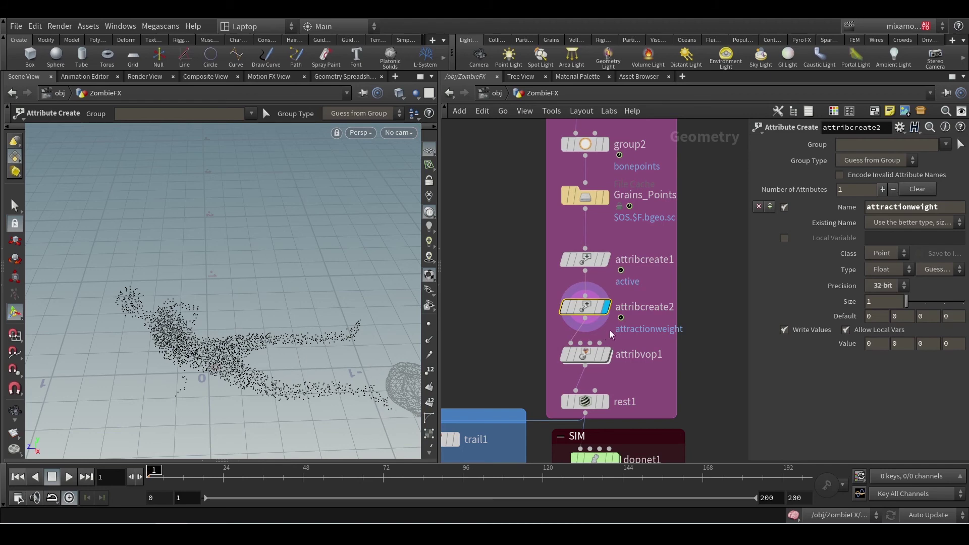
# - Go inside dopnet1 and check the parameter name behind the Clumping Weight of popgrains1
pyautogui.moveTo(686, 358); pyautogui.dragTo(696, 284, button='middle')
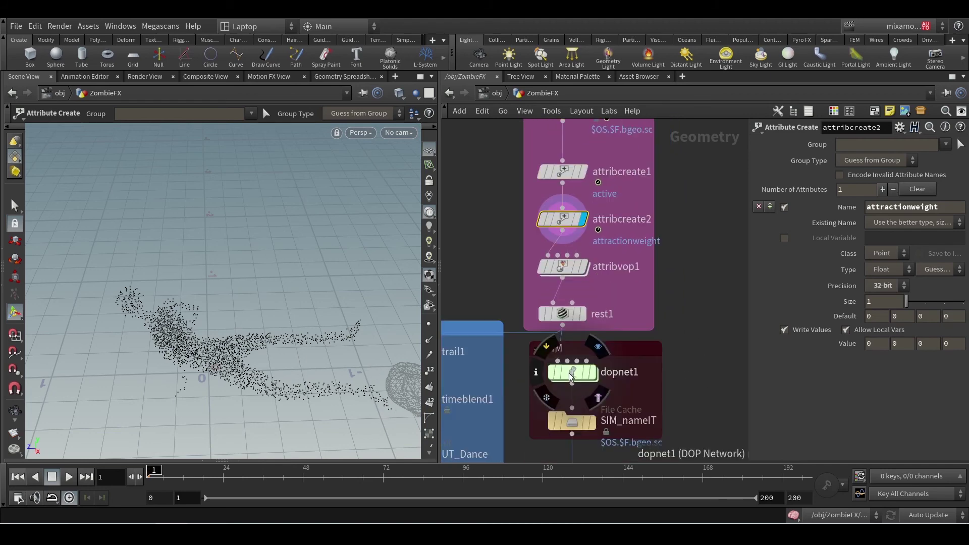
pyautogui.doubleClick(569, 373)
pyautogui.moveTo(570, 335); pyautogui.dragTo(542, 381, button='middle')
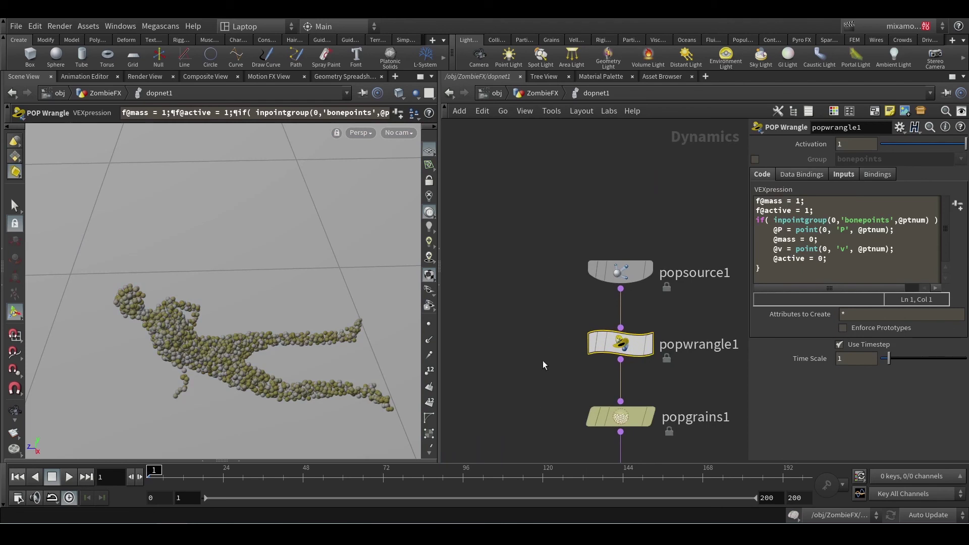
pyautogui.press('h')
pyautogui.moveTo(505, 313); pyautogui.dragTo(711, 369)
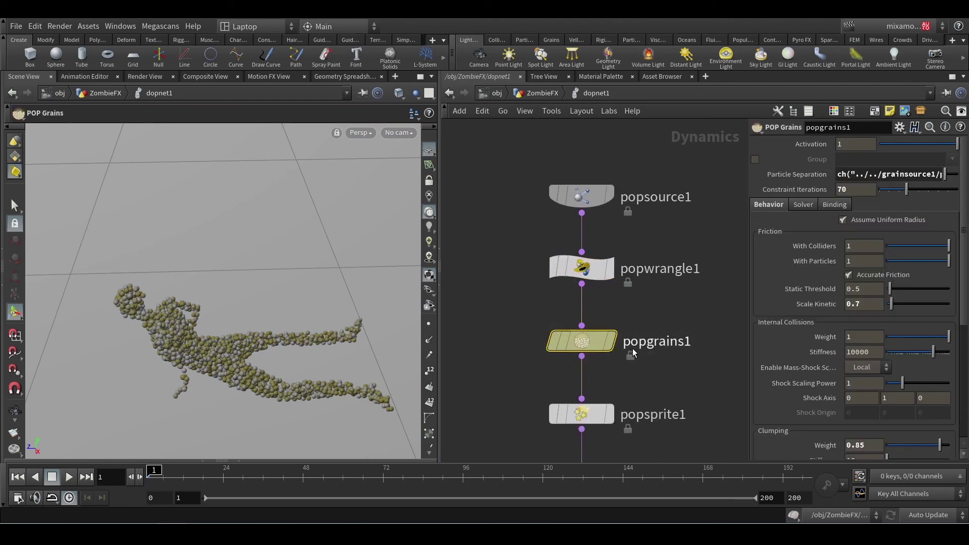
pyautogui.scroll(-3, 790, 428)
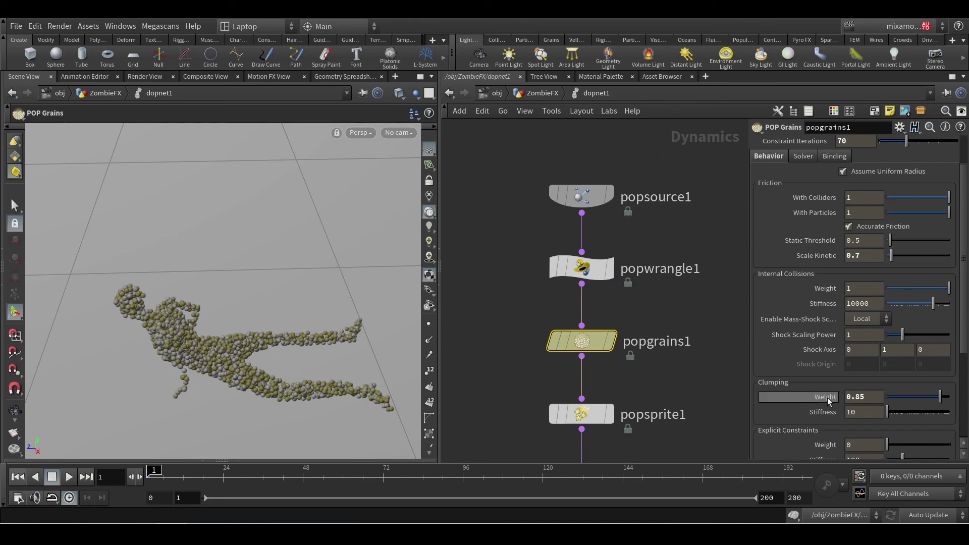
pyautogui.moveTo(827, 398)
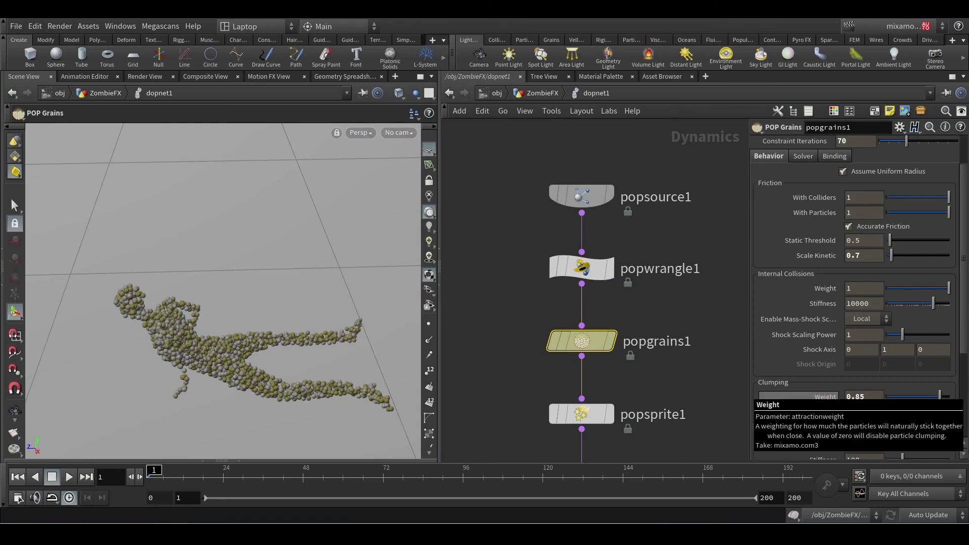
pyautogui.moveTo(842, 425)
pyautogui.mouseDown()
pyautogui.moveTo(832, 412)
pyautogui.moveTo(792, 415)
pyautogui.mouseUp()
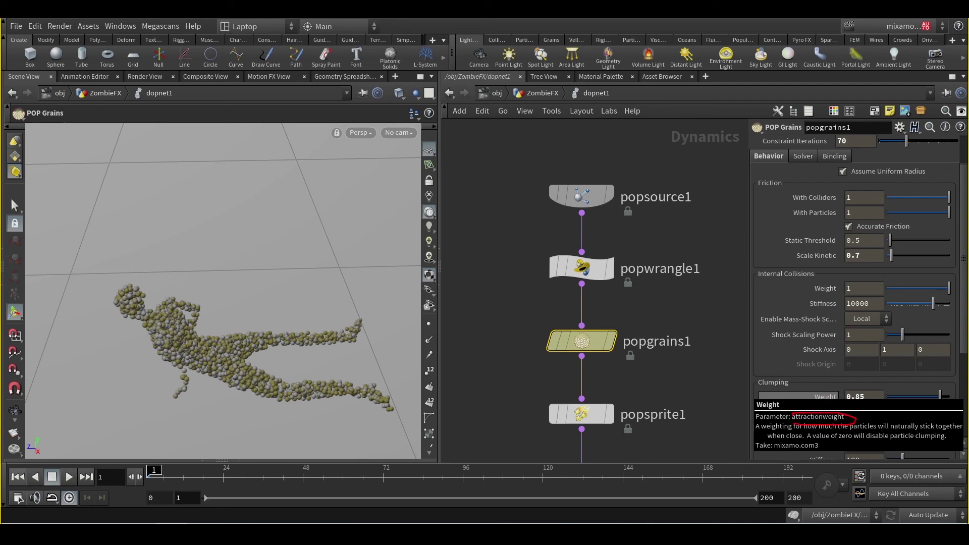
pyautogui.press('Escape')
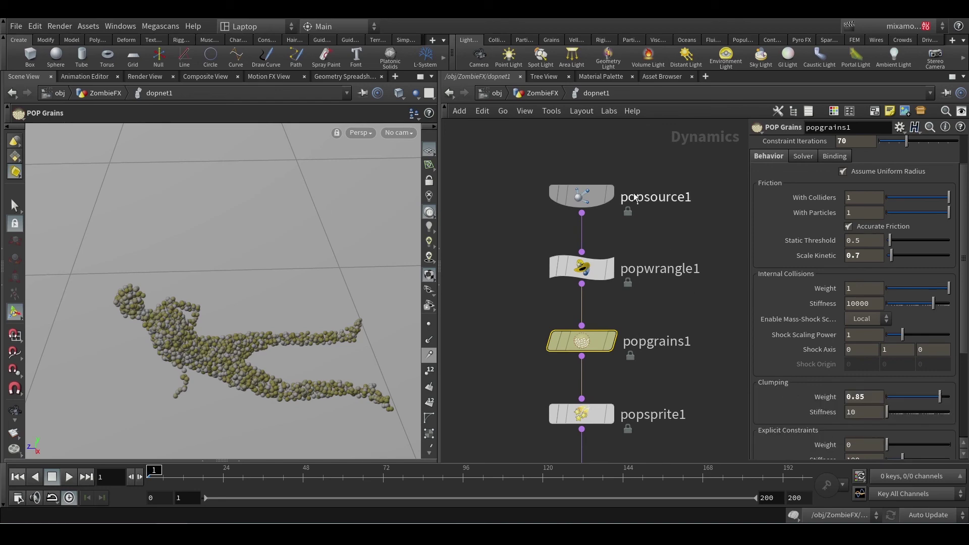
# - Return to the ZombieFX network and check the value attribcreate2 assigns to attractionweight
pyautogui.click(540, 95)
pyautogui.moveTo(679, 316); pyautogui.dragTo(703, 365, button='middle')
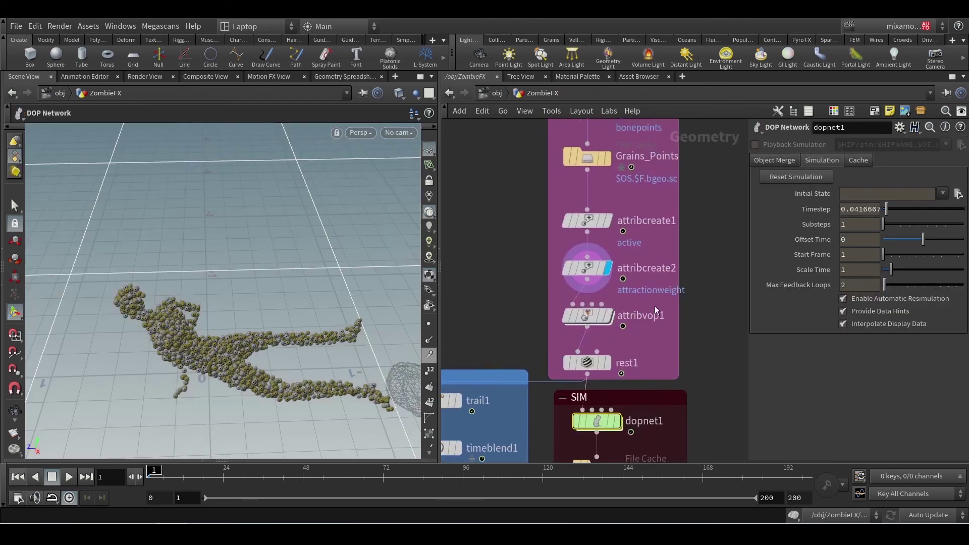
pyautogui.click(599, 270)
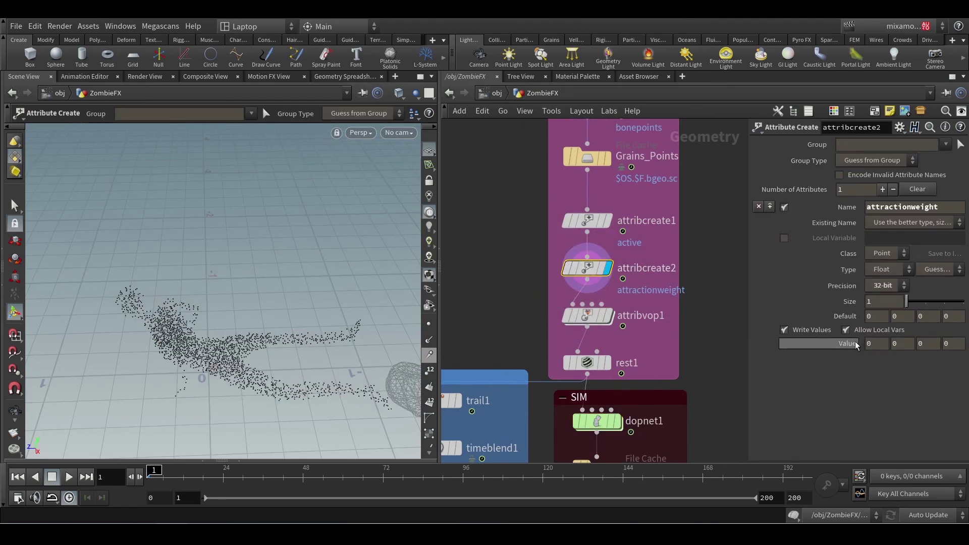
# - Display attribvop1, go inside it, and inspect the bind1 node that exports attractionweight
pyautogui.scroll(3, 661, 325)
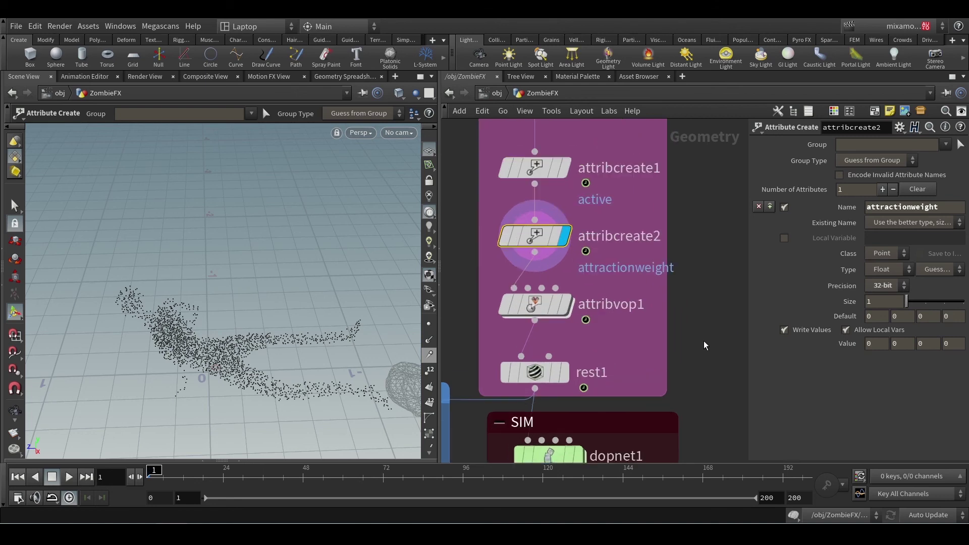
pyautogui.doubleClick(589, 316)
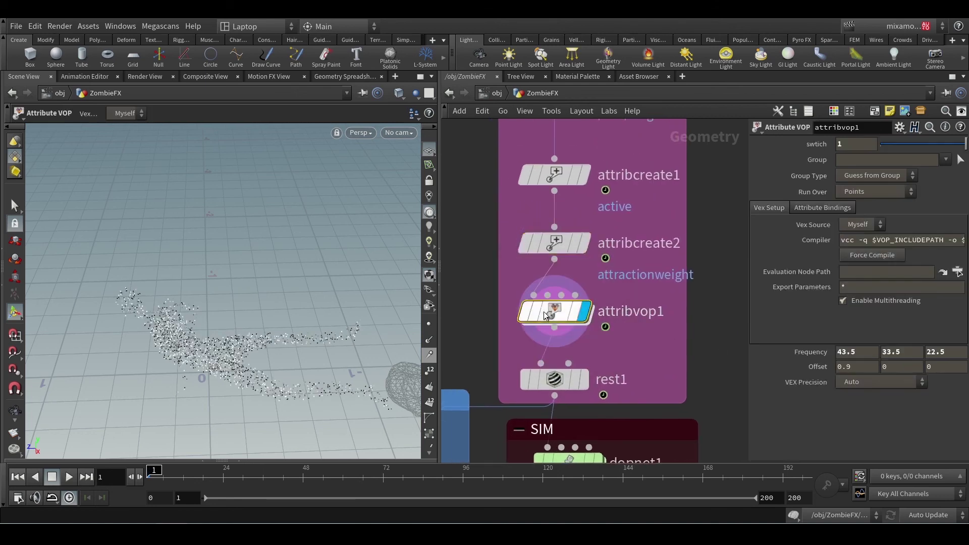
pyautogui.moveTo(596, 337); pyautogui.dragTo(569, 342, button='middle')
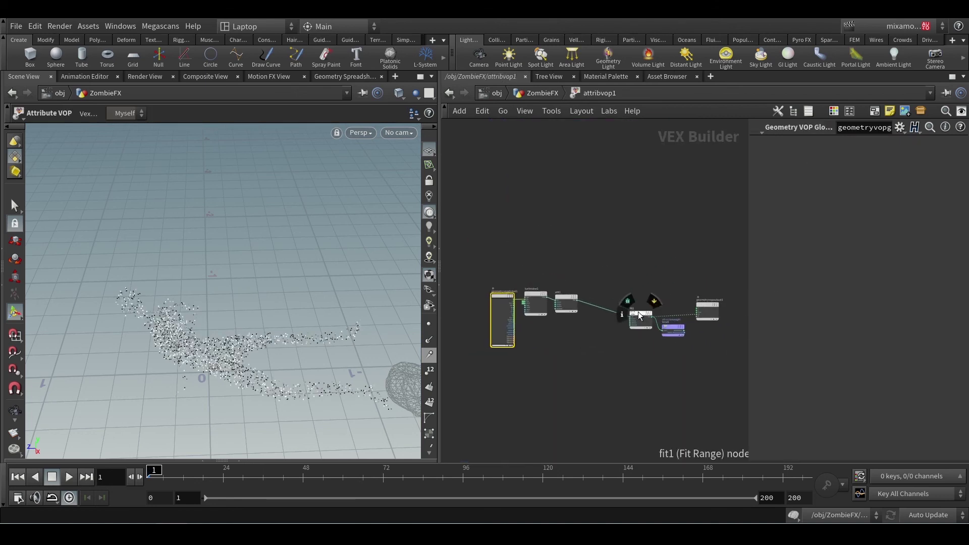
pyautogui.moveTo(636, 313); pyautogui.dragTo(594, 301)
pyautogui.moveTo(640, 386); pyautogui.dragTo(609, 395, button='middle')
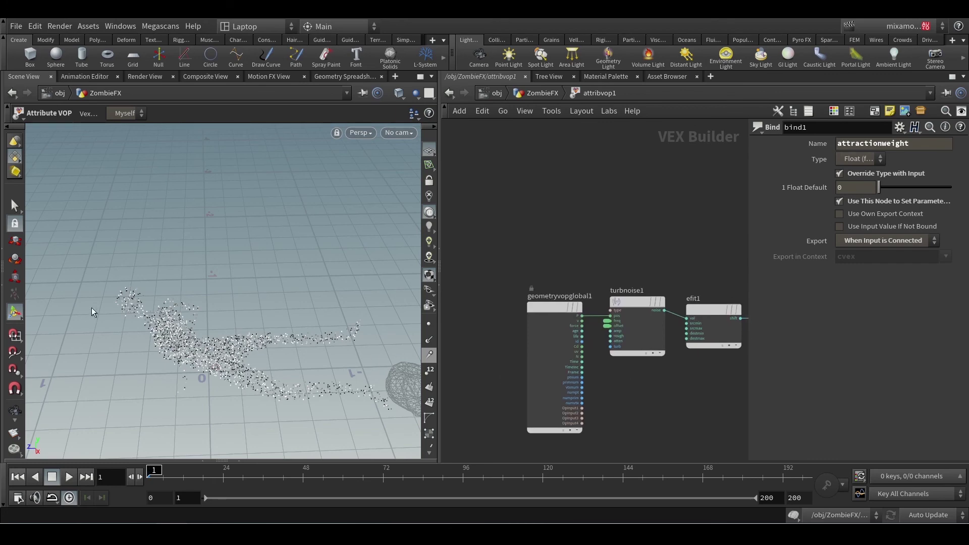
# - Examine the black and white noise pattern on the zombie's grain points from several angles
pyautogui.keyDown('alt'); pyautogui.moveTo(230, 341); pyautogui.dragTo(179, 339, button='right'); pyautogui.keyUp('alt')
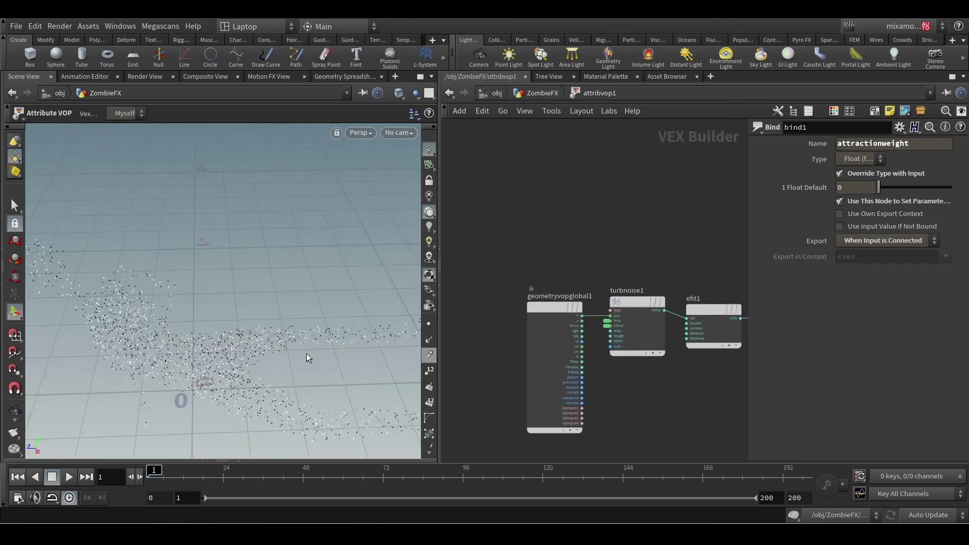
pyautogui.keyDown('alt'); pyautogui.moveTo(361, 389); pyautogui.dragTo(353, 387, button='right'); pyautogui.keyUp('alt')
pyautogui.keyDown('alt'); pyautogui.moveTo(352, 387); pyautogui.dragTo(320, 371, button='middle'); pyautogui.keyUp('alt')
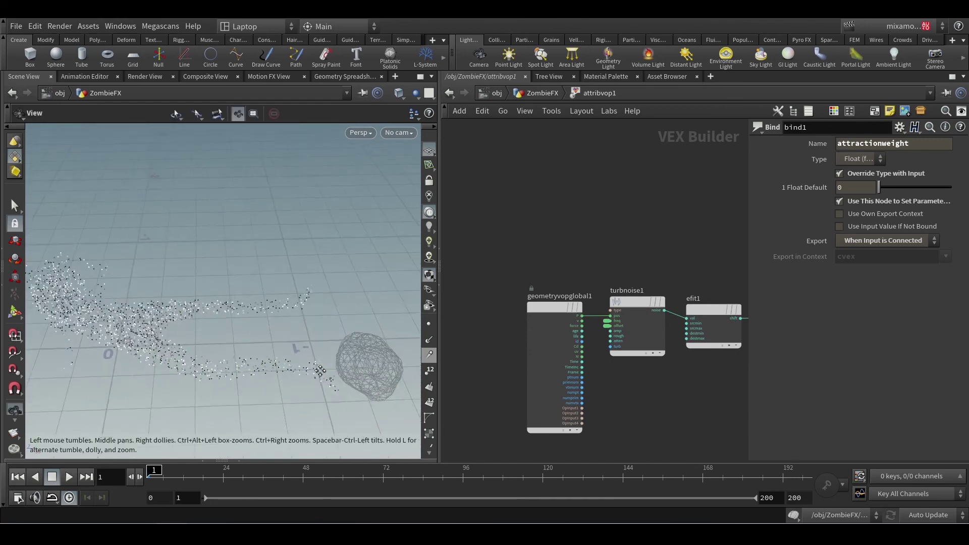
pyautogui.keyDown('alt'); pyautogui.moveTo(320, 371); pyautogui.dragTo(310, 357); pyautogui.keyUp('alt')
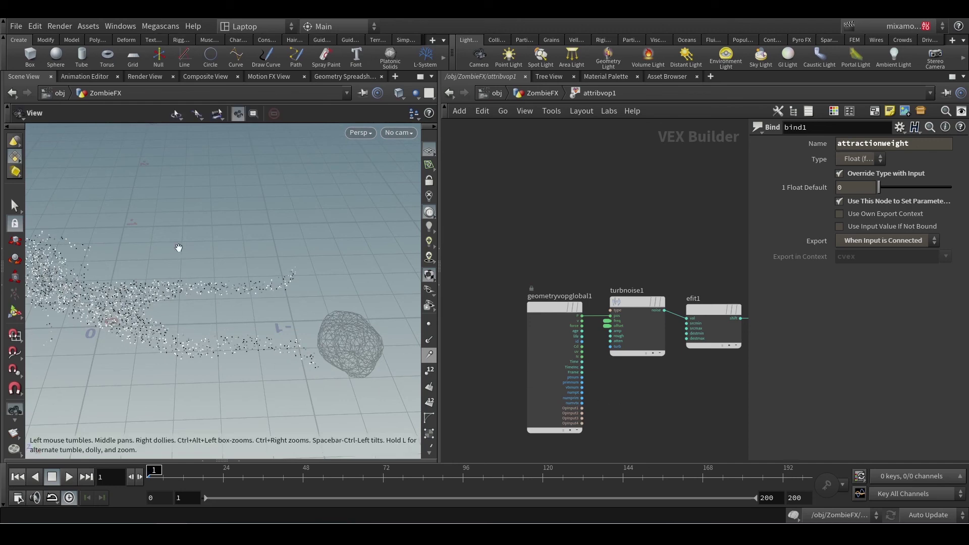
pyautogui.keyDown('alt'); pyautogui.moveTo(192, 265); pyautogui.dragTo(181, 262, button='right'); pyautogui.keyUp('alt')
pyautogui.keyDown('alt'); pyautogui.moveTo(182, 262); pyautogui.dragTo(120, 260); pyautogui.keyUp('alt')
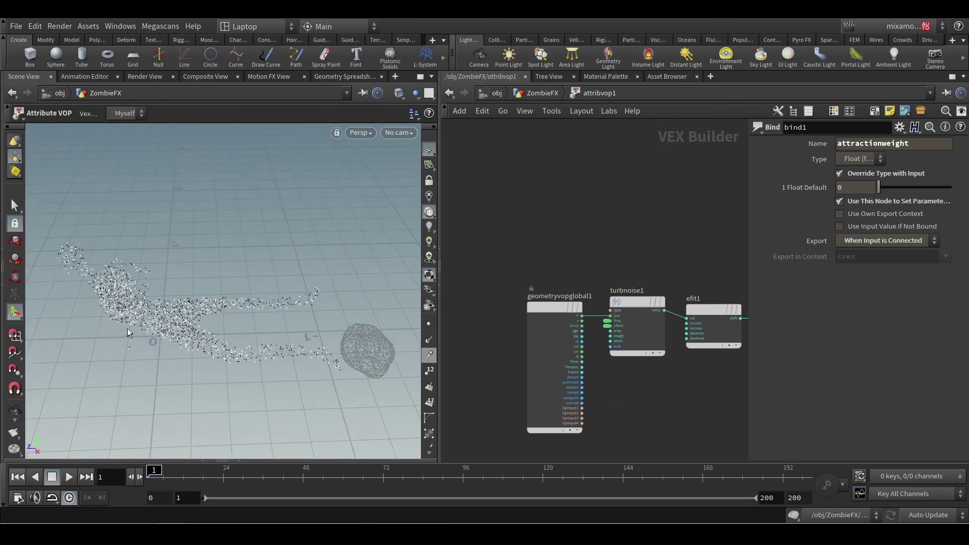
pyautogui.keyDown('alt'); pyautogui.moveTo(235, 378); pyautogui.dragTo(292, 391); pyautogui.keyUp('alt')
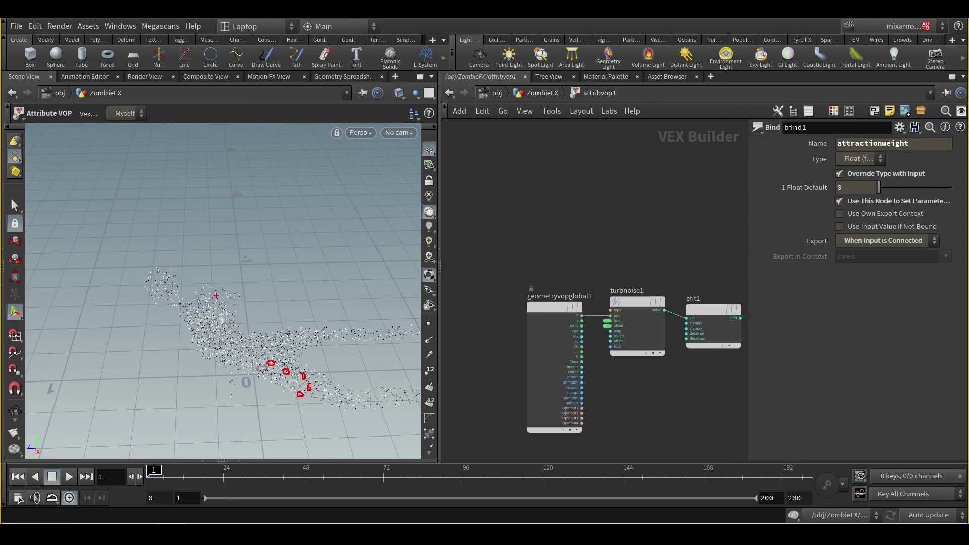
pyautogui.press('Escape')
pyautogui.scroll(-2, 322, 348)
pyautogui.keyDown('alt'); pyautogui.moveTo(321, 356); pyautogui.dragTo(275, 352, button='middle'); pyautogui.keyUp('alt')
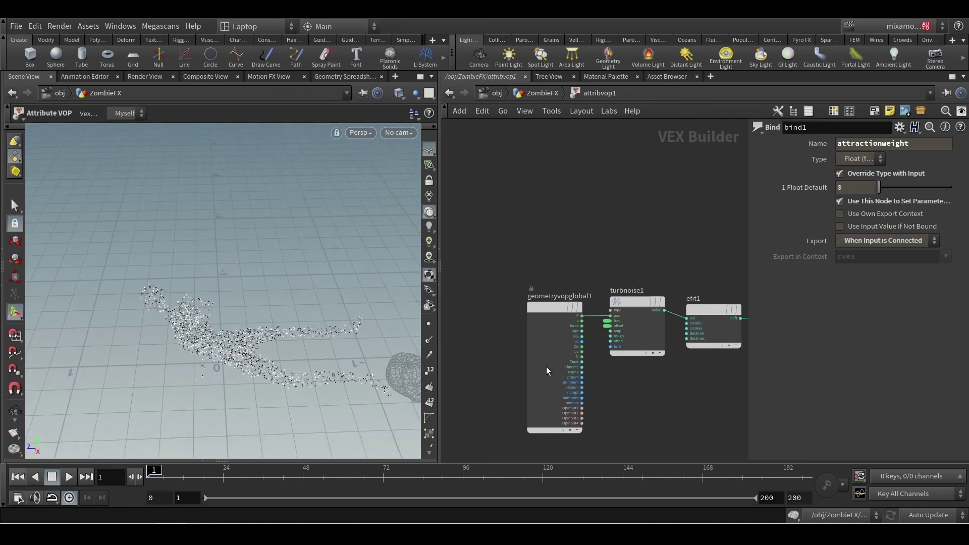
# - Inspect the parameters of turbnoise1, efit1 and fit1 that build the noise inside attribvop1
pyautogui.moveTo(646, 284); pyautogui.dragTo(582, 253, button='middle')
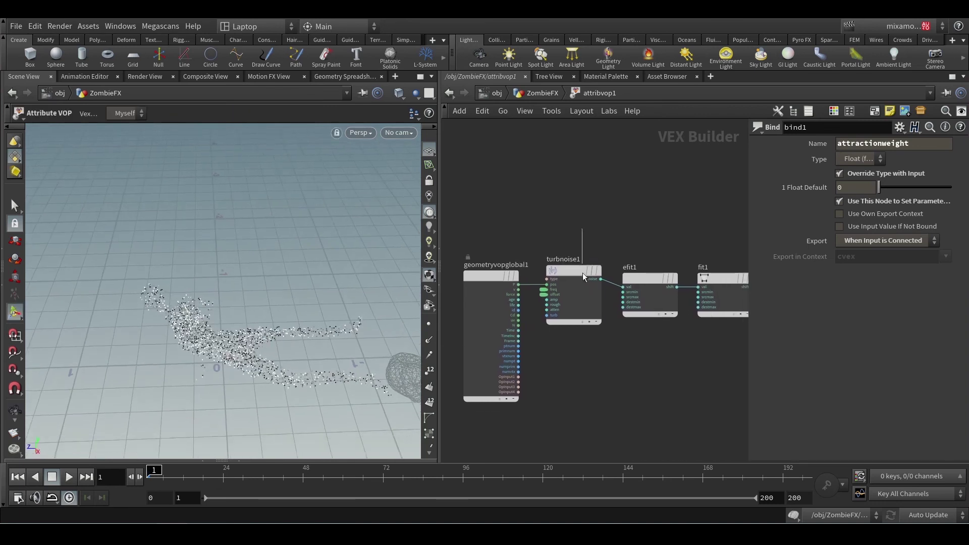
pyautogui.click(583, 273)
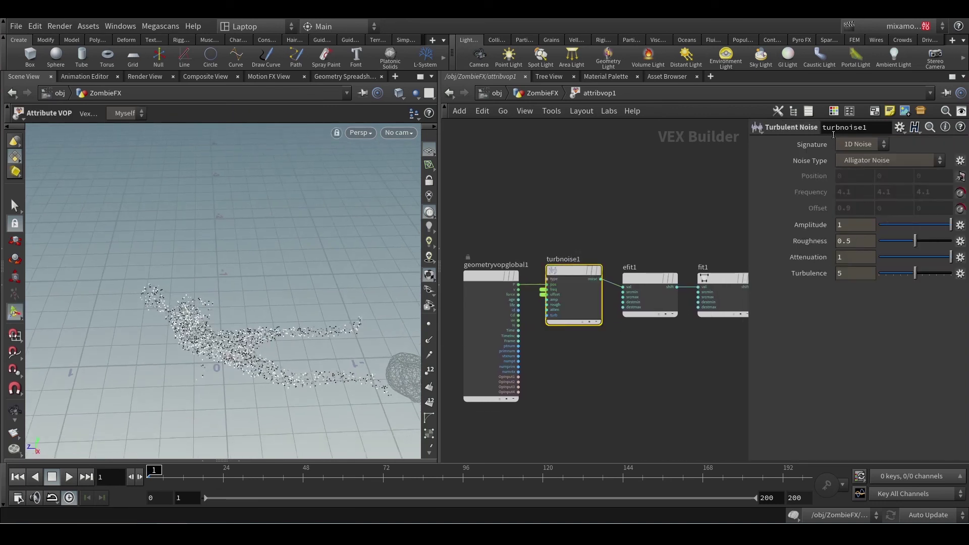
pyautogui.click(648, 298)
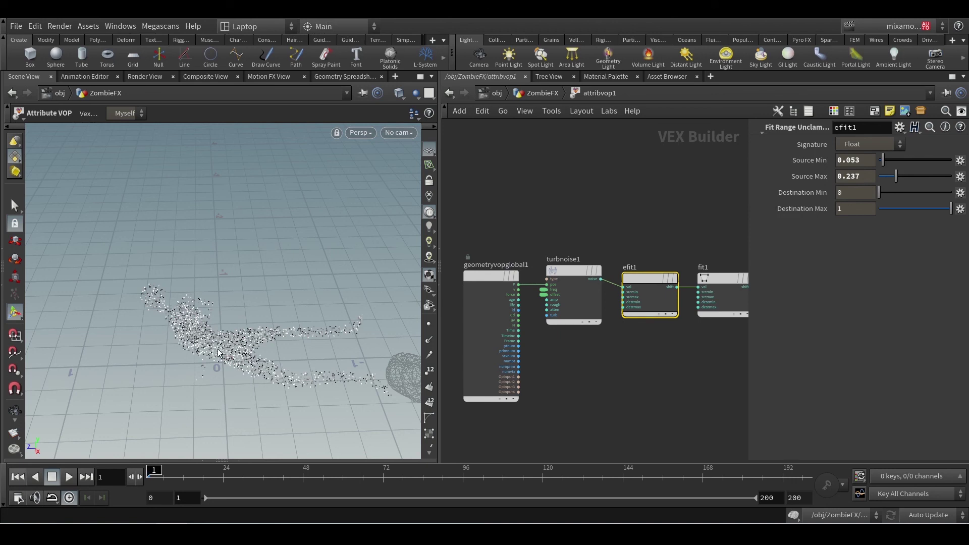
pyautogui.moveTo(719, 368); pyautogui.dragTo(587, 394, button='middle')
pyautogui.click(596, 323)
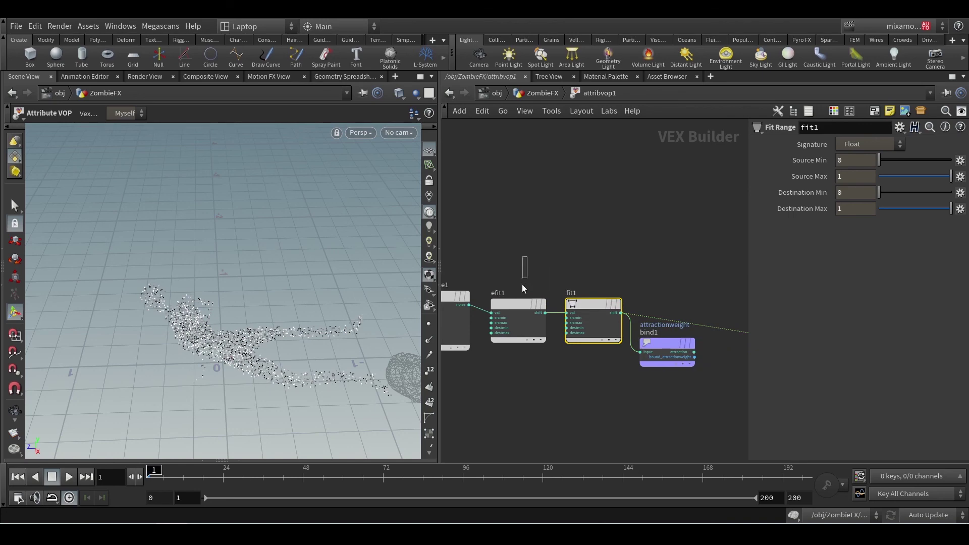
pyautogui.click(518, 318)
pyautogui.scroll(5, 512, 376)
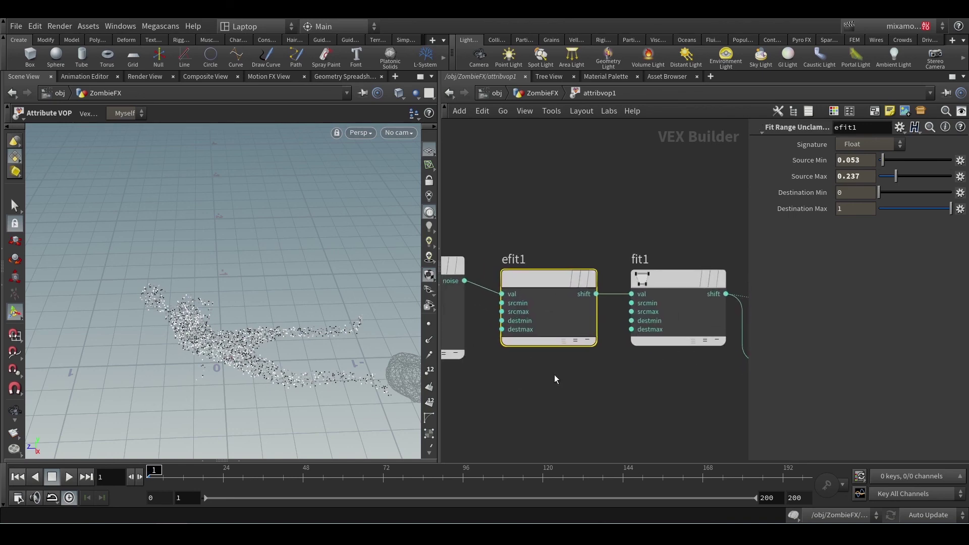
# - Bypass fit1 and examine the unclamped noise values by sorting the point spreadsheet by Cd[r] in both directions
pyautogui.click(346, 76)
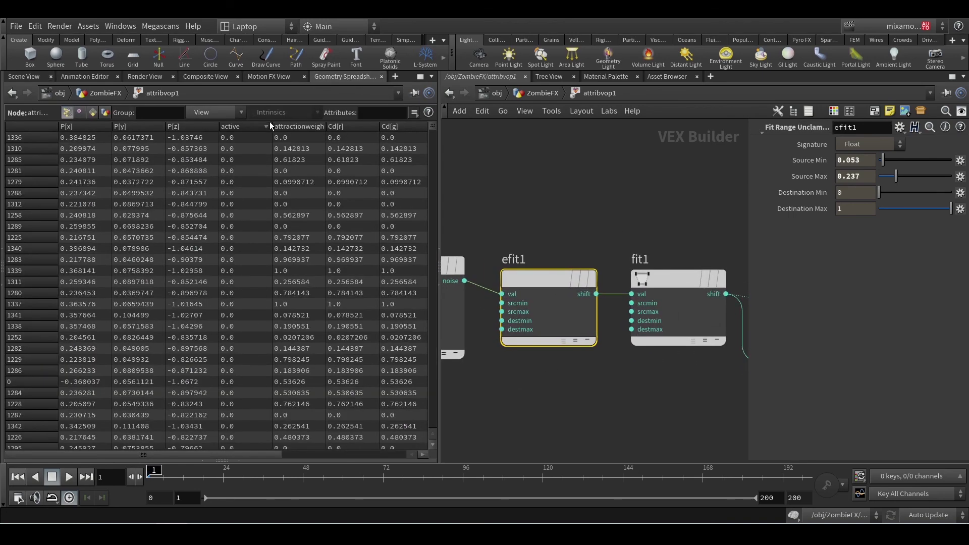
pyautogui.click(353, 127)
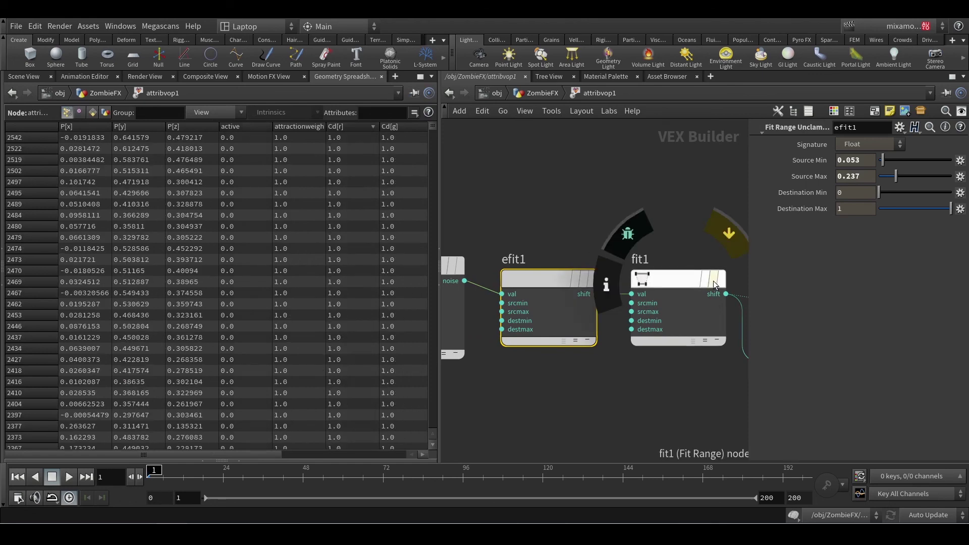
pyautogui.click(726, 229)
pyautogui.click(363, 128)
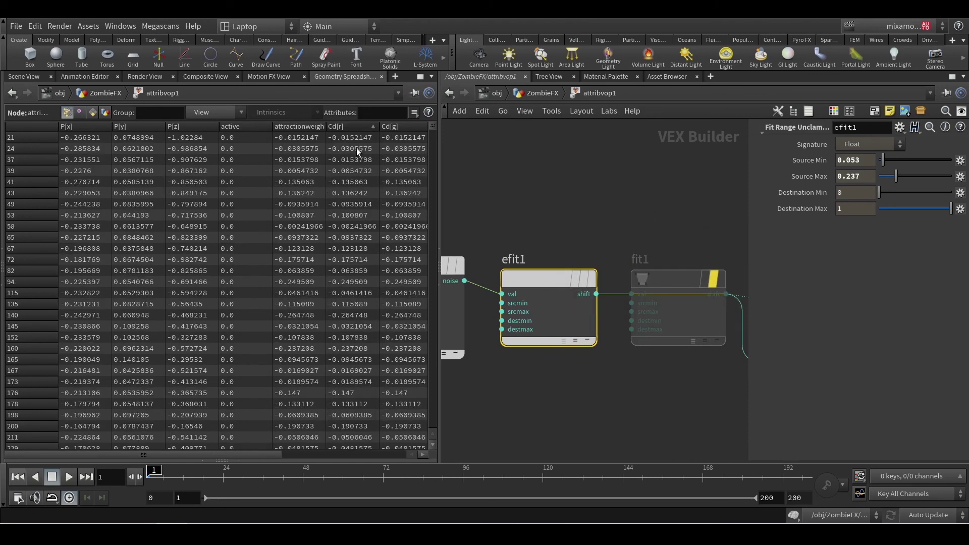
pyautogui.click(349, 127)
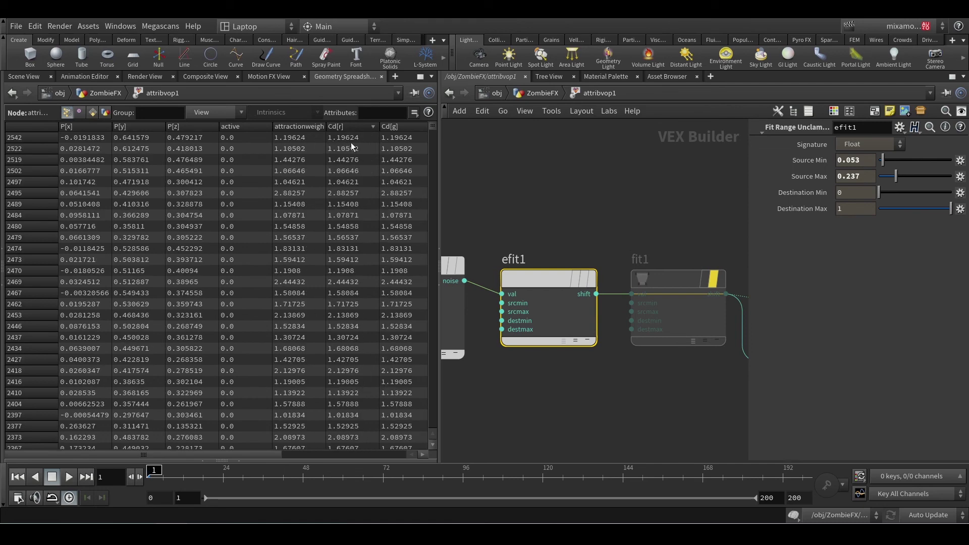
pyautogui.moveTo(637, 201); pyautogui.dragTo(525, 220, button='middle')
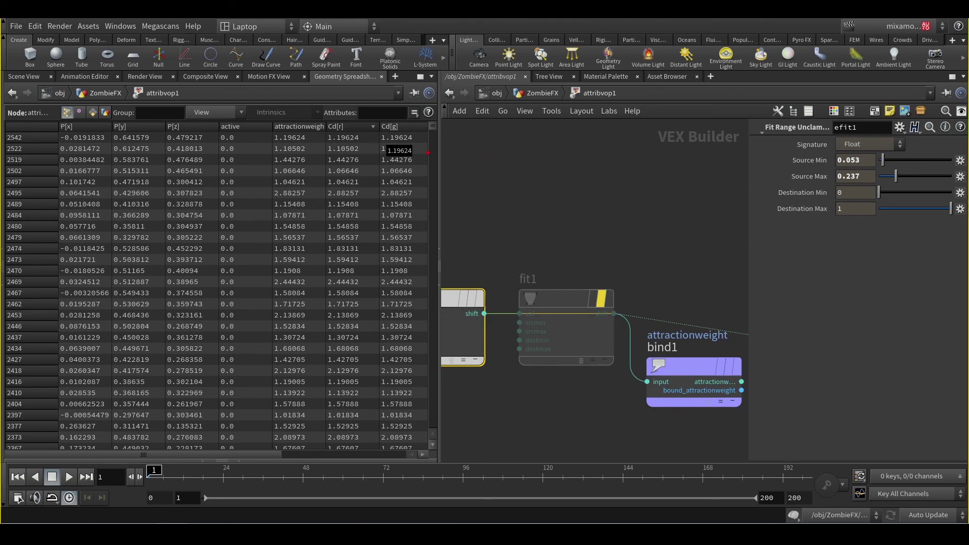
pyautogui.moveTo(419, 131); pyautogui.dragTo(326, 129)
pyautogui.moveTo(566, 204); pyautogui.dragTo(644, 138)
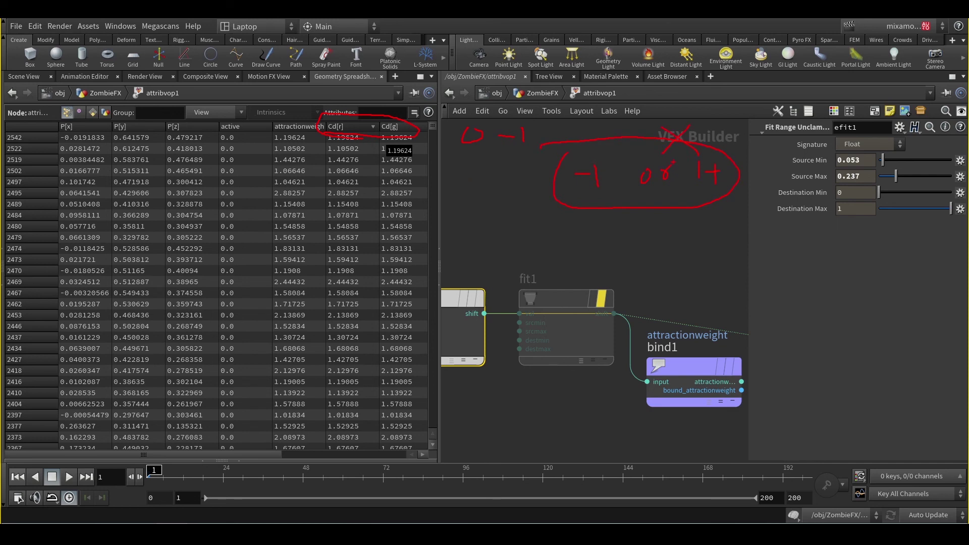
pyautogui.press('Escape')
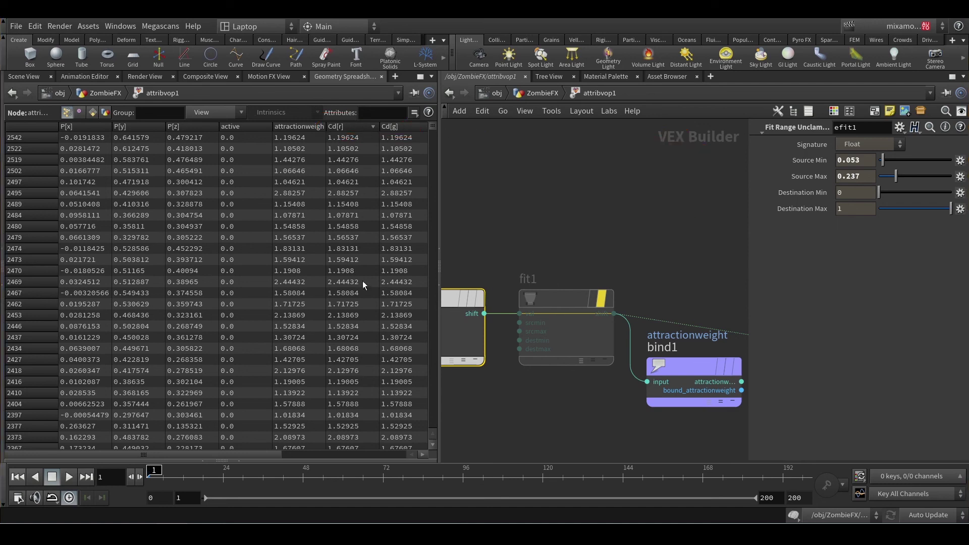
# - Re-enable fit1, recheck the Cd[r] values in both sort orders, and return to the 3D scene view
pyautogui.click(602, 298)
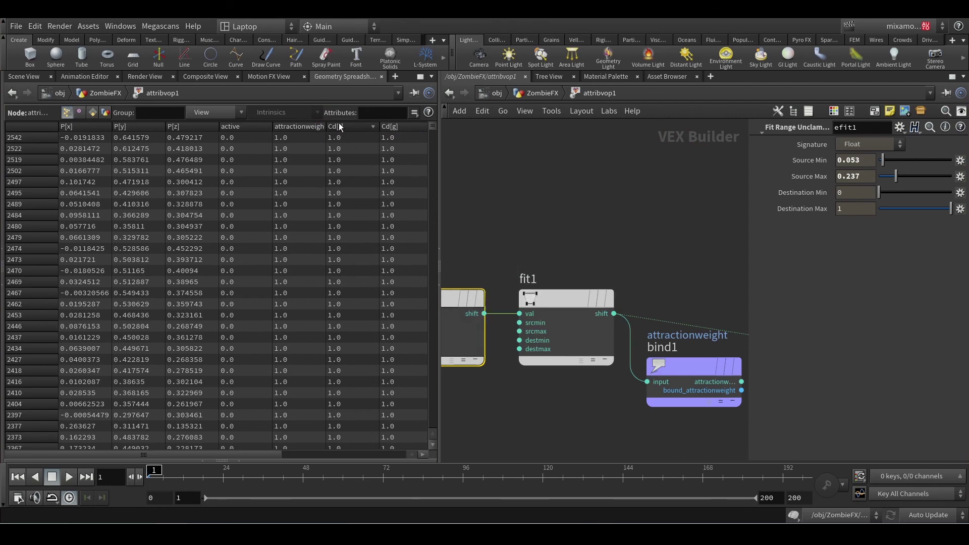
pyautogui.click(353, 127)
pyautogui.click(357, 127)
pyautogui.click(25, 76)
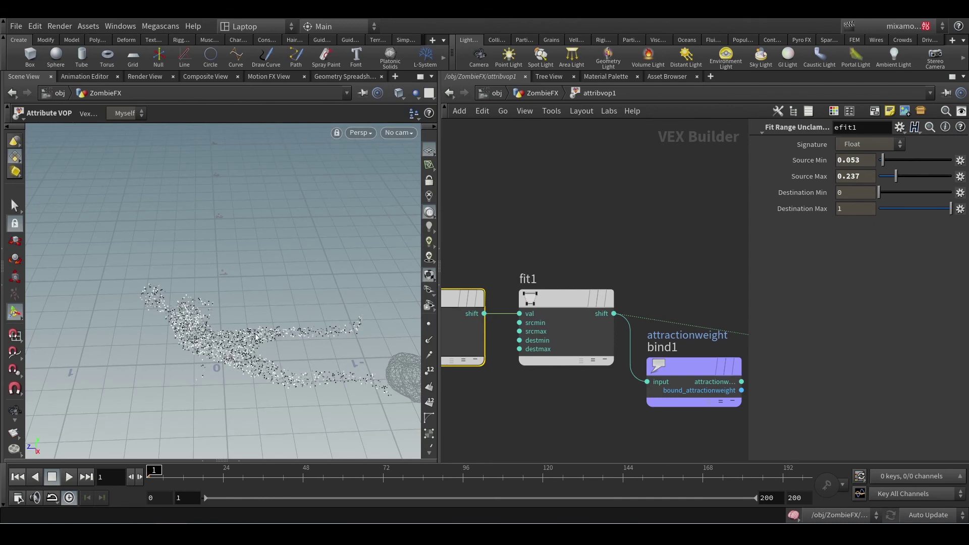
# - Move geometryvopoutput1 closer to the other nodes, shift bind1 slightly, and inspect bind1's attractionweight settings
pyautogui.scroll(-3, 580, 374)
pyautogui.moveTo(640, 405); pyautogui.dragTo(505, 350, button='middle')
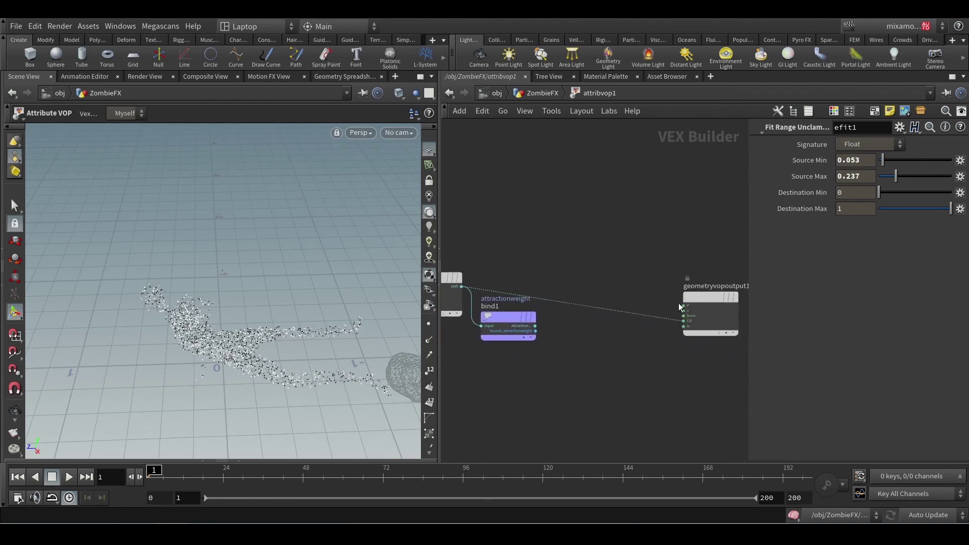
pyautogui.moveTo(688, 292); pyautogui.dragTo(559, 250)
pyautogui.scroll(5, 556, 288)
pyautogui.moveTo(557, 314); pyautogui.dragTo(712, 311, button='middle')
pyautogui.click(686, 265)
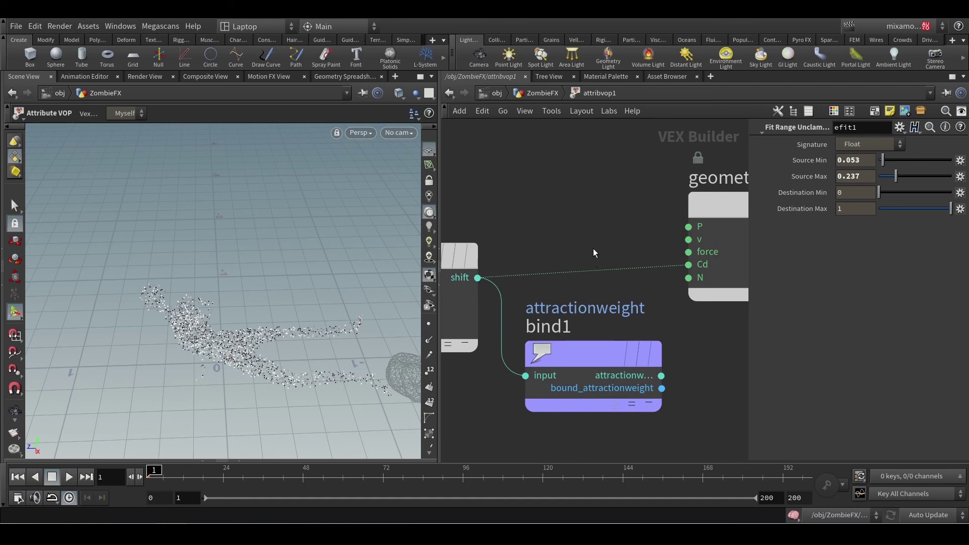
pyautogui.press('v')
pyautogui.moveTo(603, 364); pyautogui.dragTo(618, 354)
pyautogui.click(609, 356)
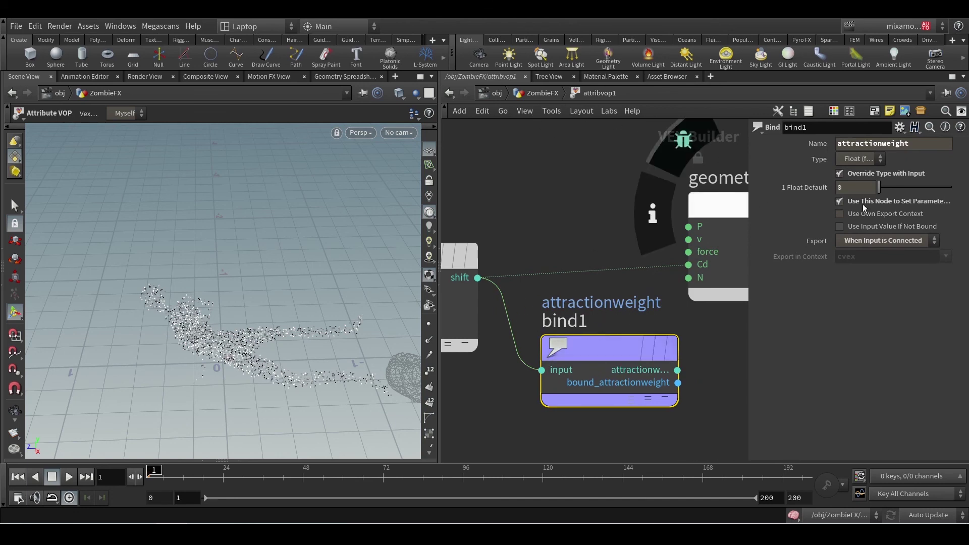
# - Review the node chain back to the inputs of turbnoise1 and return to the ZombieFX network
pyautogui.moveTo(516, 261); pyautogui.dragTo(804, 268, button='middle')
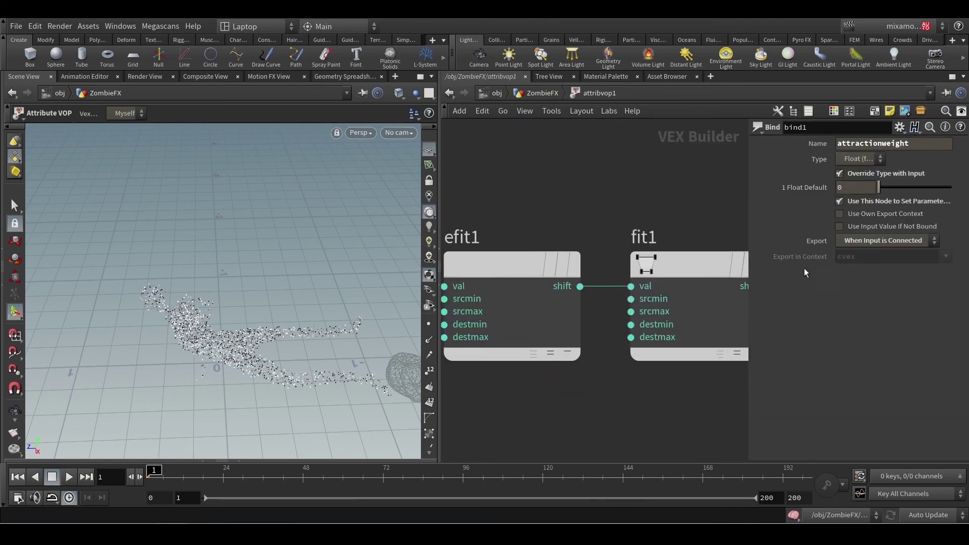
pyautogui.scroll(-4, 473, 398)
pyautogui.moveTo(474, 397); pyautogui.dragTo(687, 362, button='middle')
pyautogui.scroll(5, 568, 330)
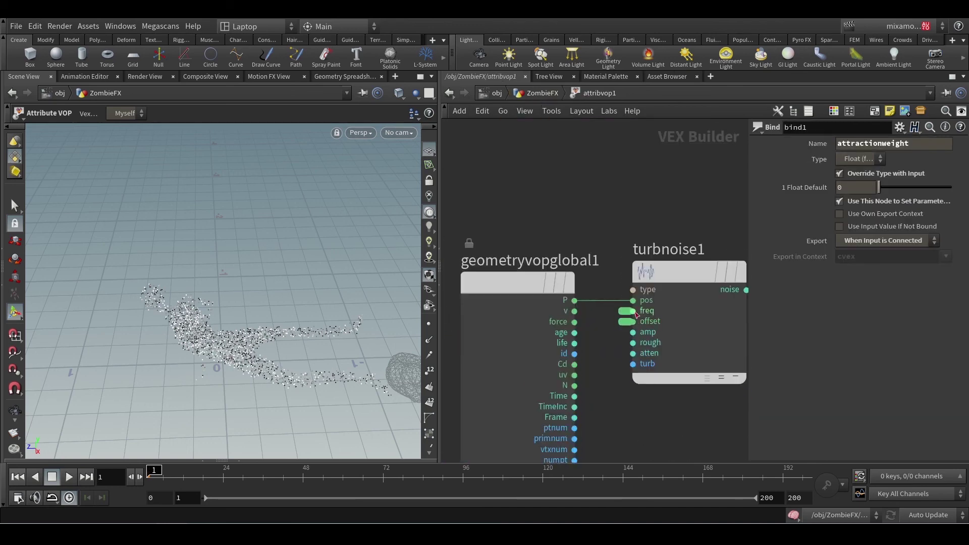
pyautogui.click(538, 94)
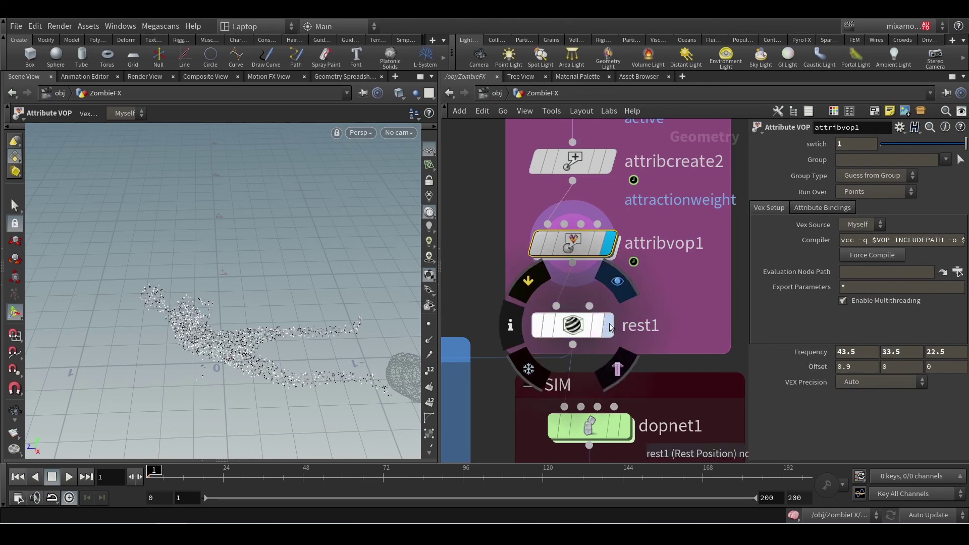
# - Select and display rest1, and examine how it feeds dopnet1 in the SIM network box
pyautogui.click(574, 329)
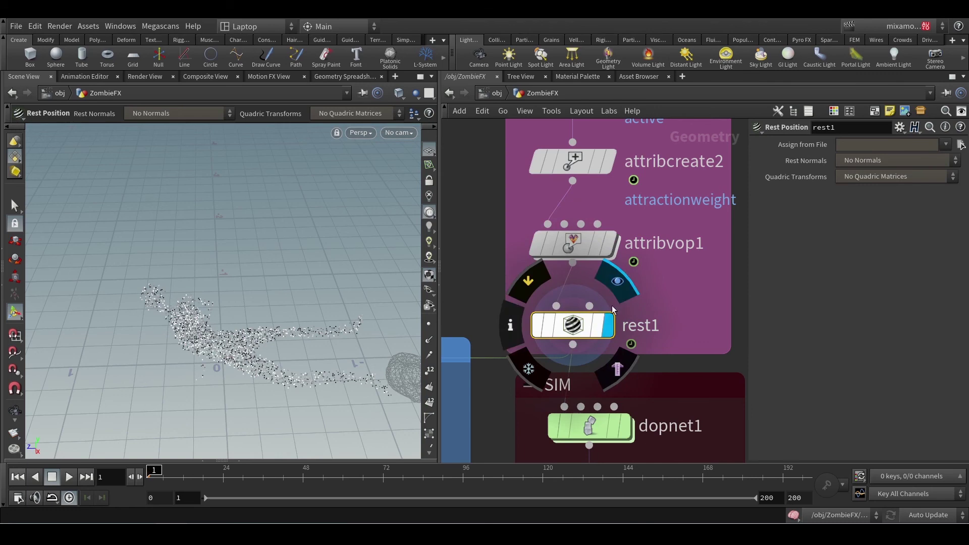
pyautogui.scroll(-1, 709, 337)
pyautogui.moveTo(731, 362); pyautogui.dragTo(714, 322, button='middle')
pyautogui.moveTo(608, 311)
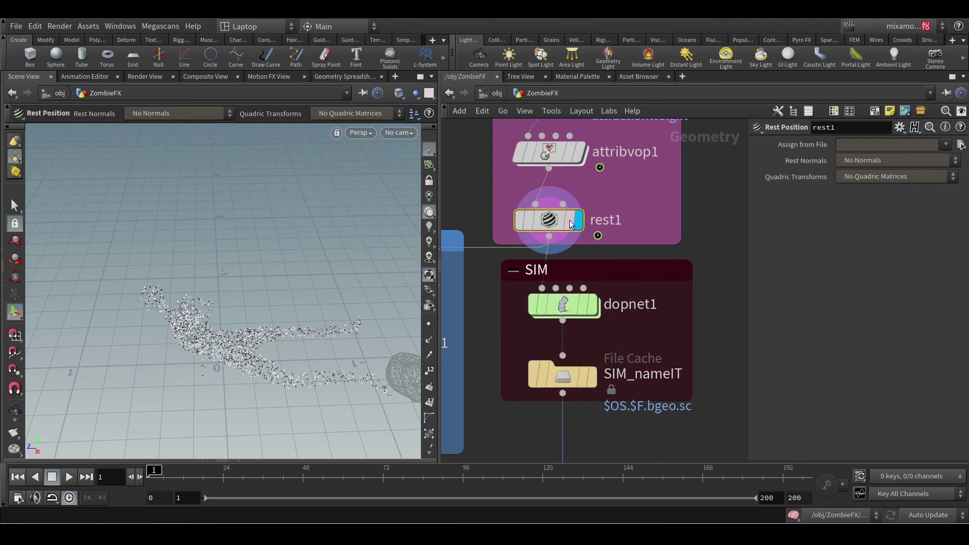
pyautogui.moveTo(550, 226)
pyautogui.moveTo(535, 313)
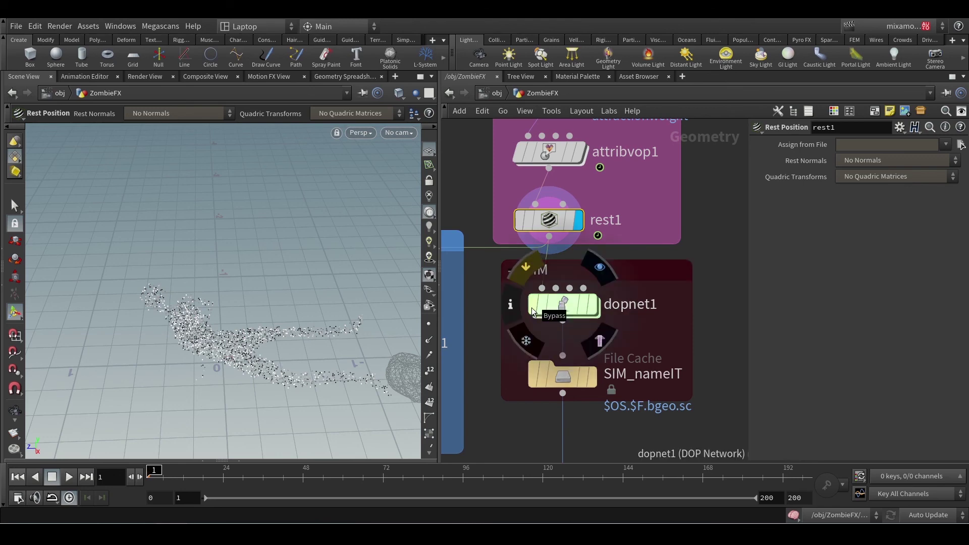